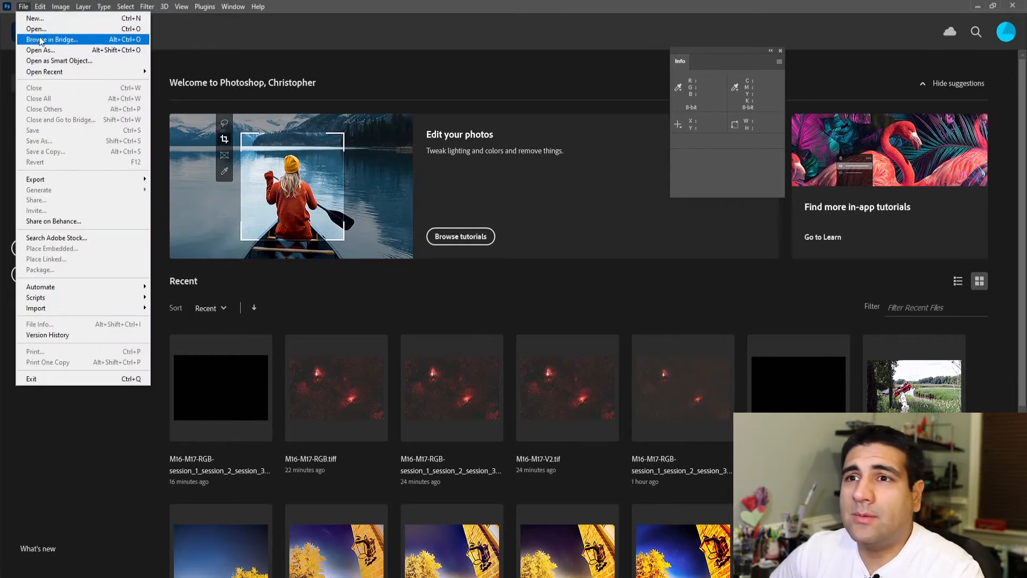
Step: Open the M16-M17-V3 TIFF file from the Pre-processing folder
click(42, 29)
click(280, 219)
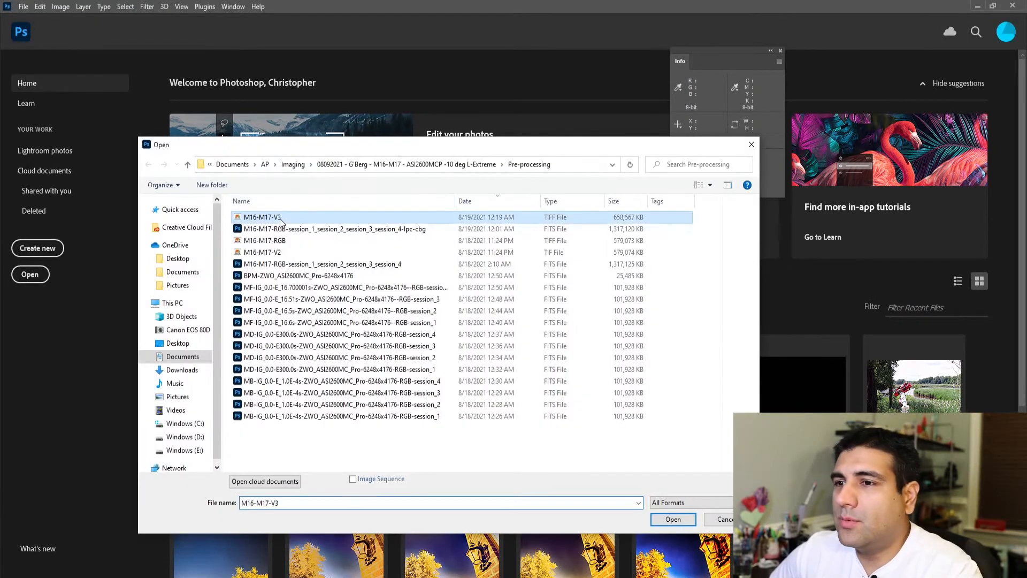
click(672, 521)
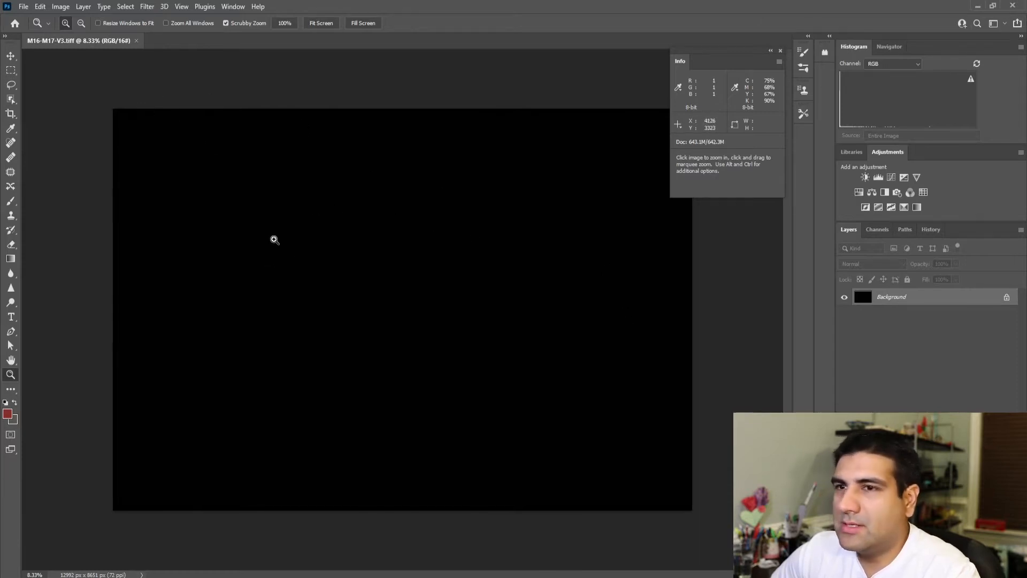
Step: Check the image's color mode and bits per channel
click(68, 6)
mouse_move(68, 20)
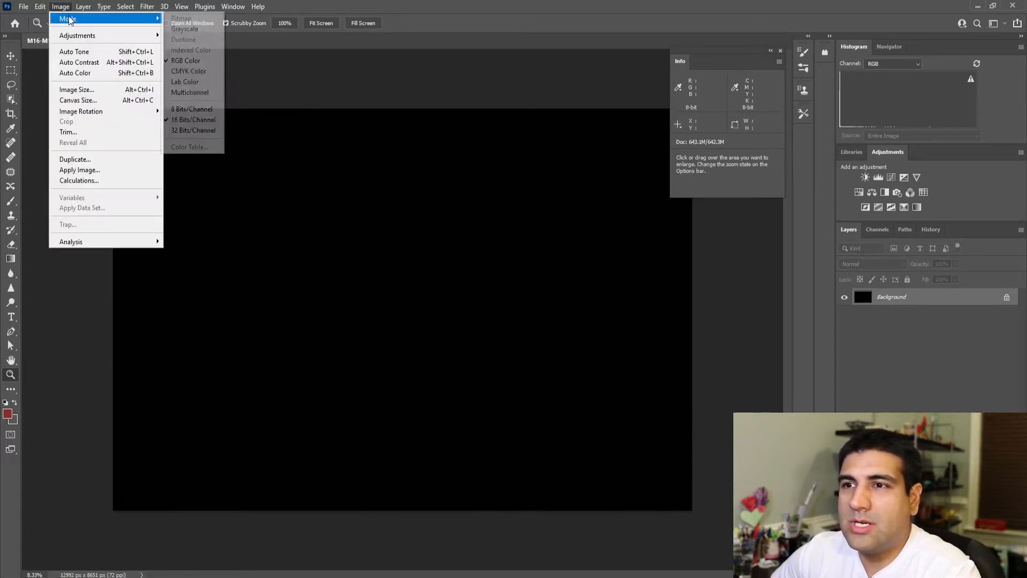
click(194, 109)
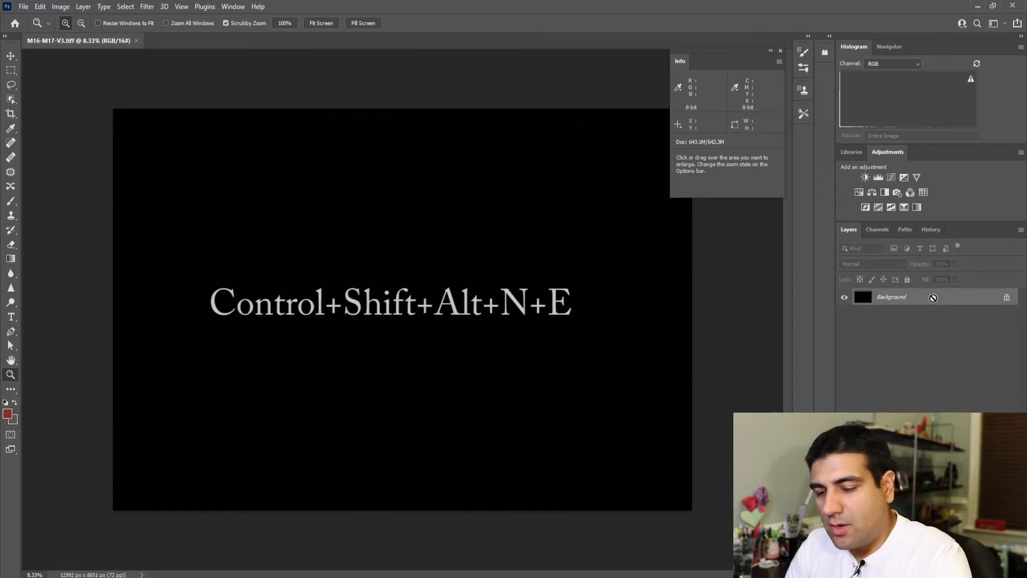
Step: Stamp the visible image onto a new layer above the Background
key(ctrl+shift+alt+n)
key(ctrl+shift+alt+e)
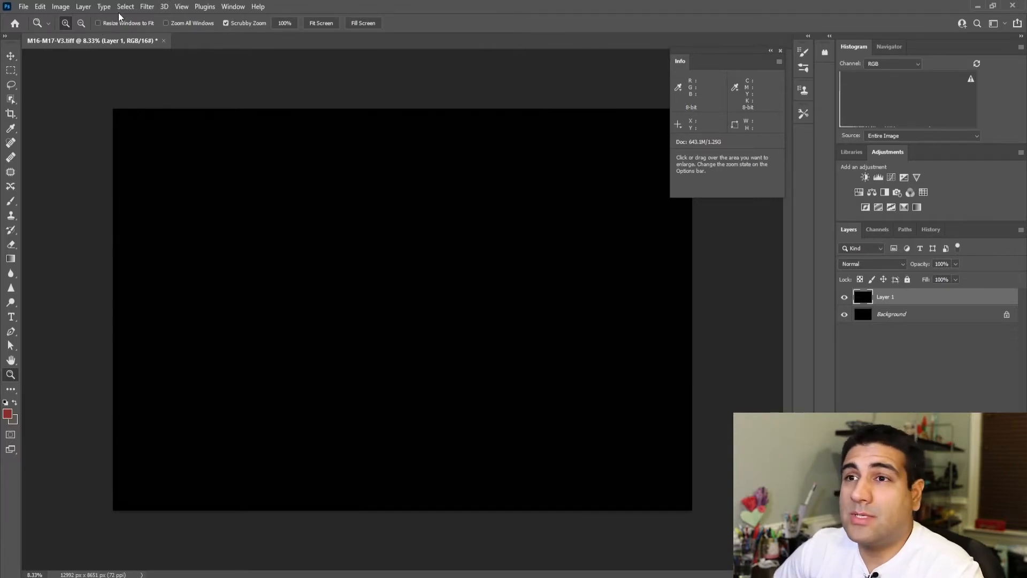
Step: Add a Threshold adjustment layer above Layer 1 and set its threshold level to 2
click(83, 7)
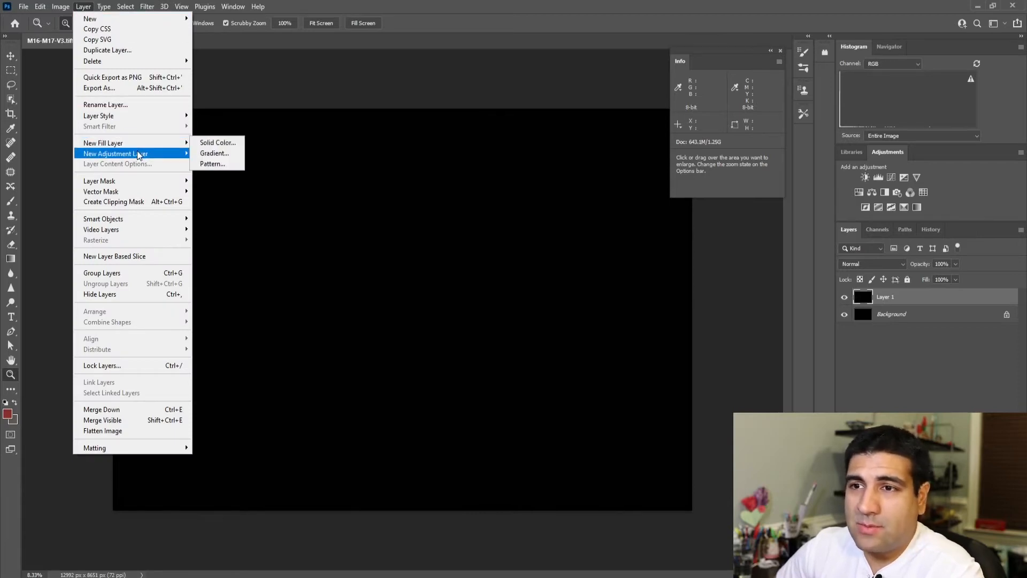
mouse_move(138, 155)
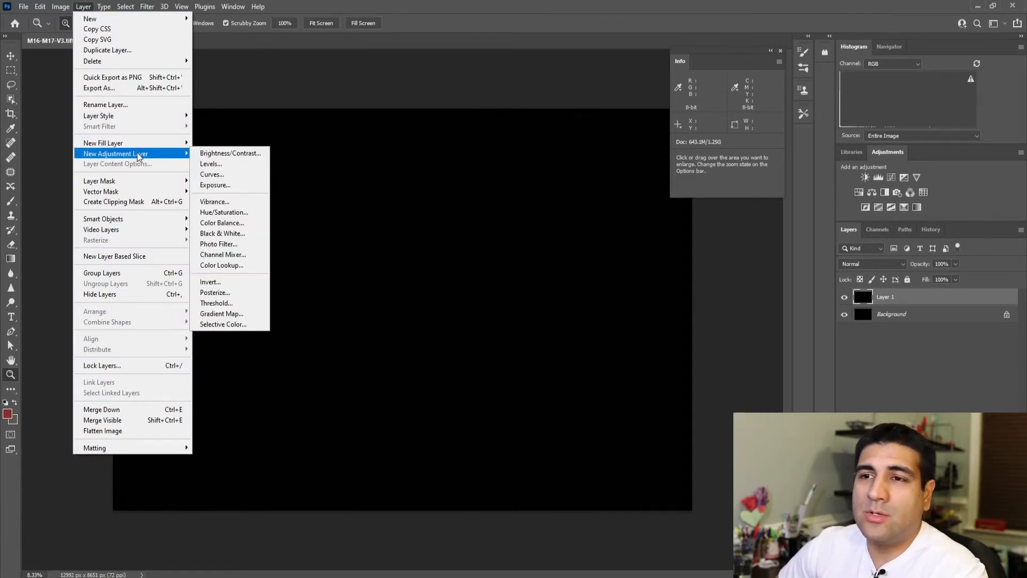
click(230, 303)
click(593, 180)
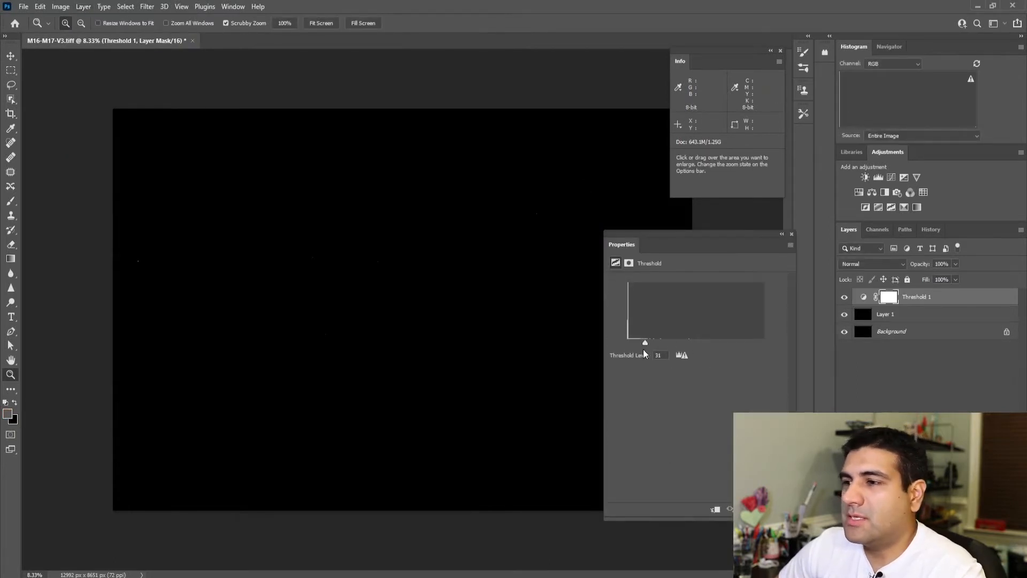
drag(631, 344, 628, 345)
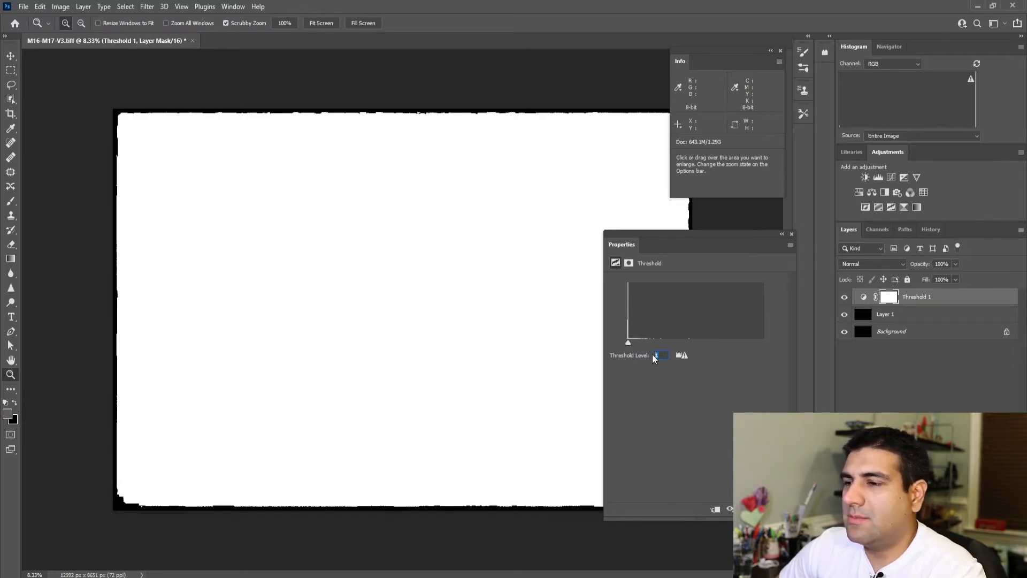
text(2)
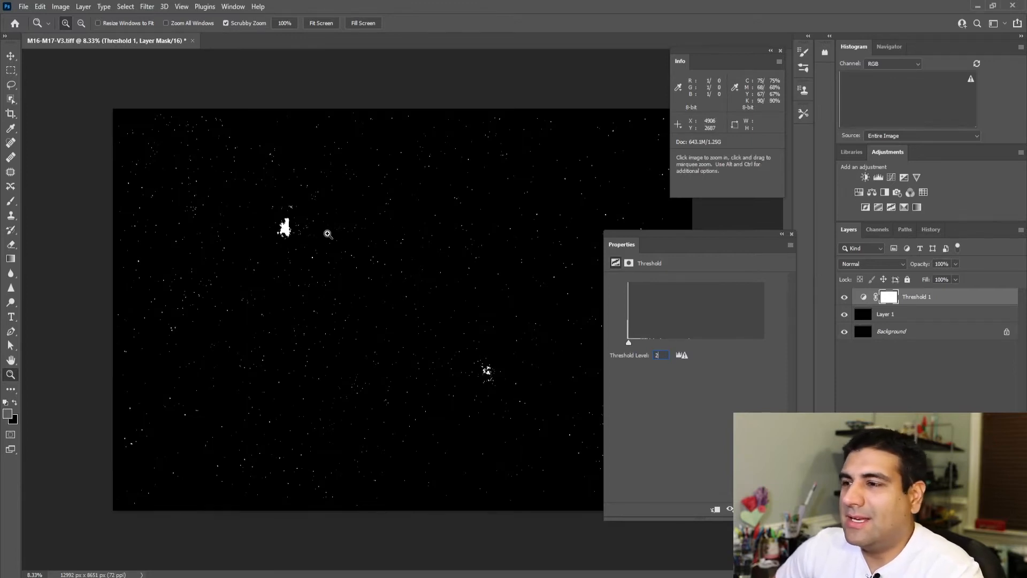
Step: Place a color sampler point on a star-free patch of black sky in the lower-left part of the image
click(142, 364)
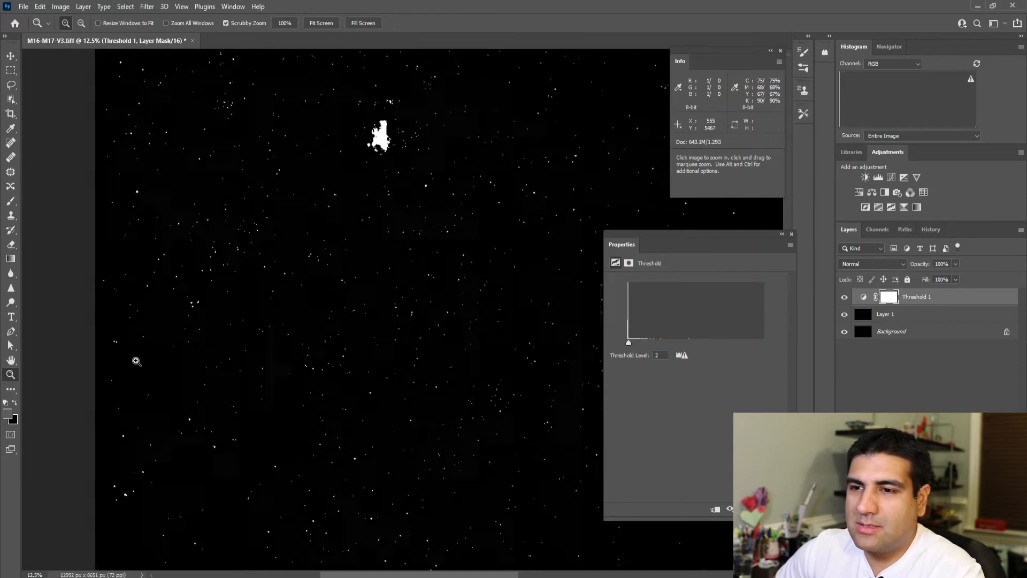
click(136, 360)
click(141, 360)
click(150, 361)
click(151, 371)
click(146, 367)
click(142, 360)
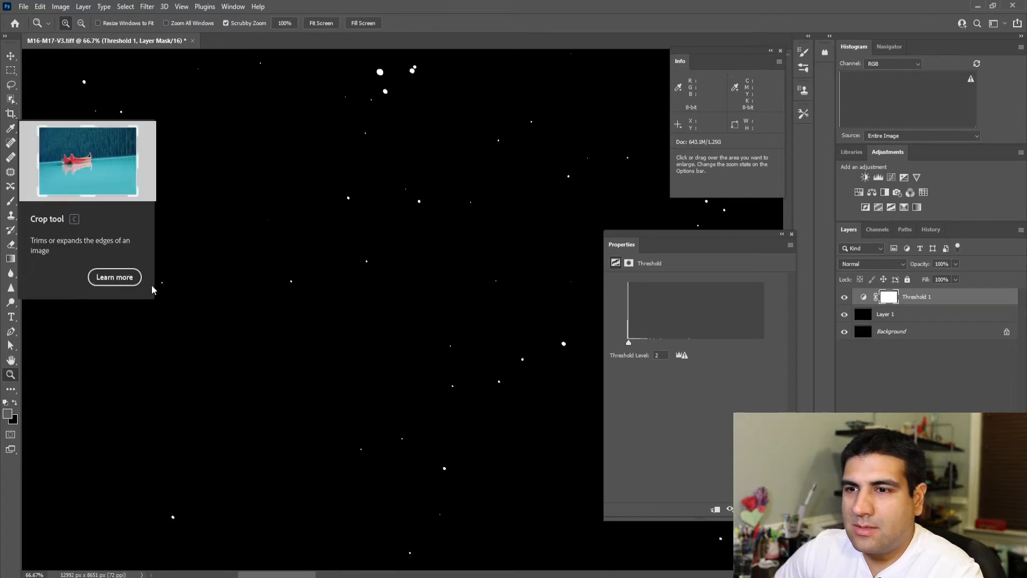
right_click(212, 320)
click(234, 382)
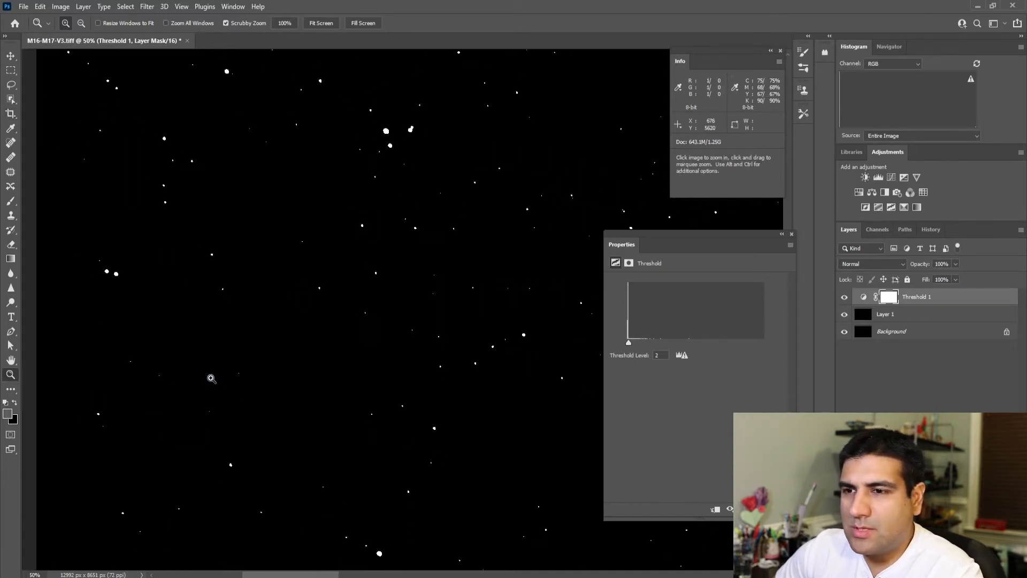
click(11, 129)
right_click(11, 129)
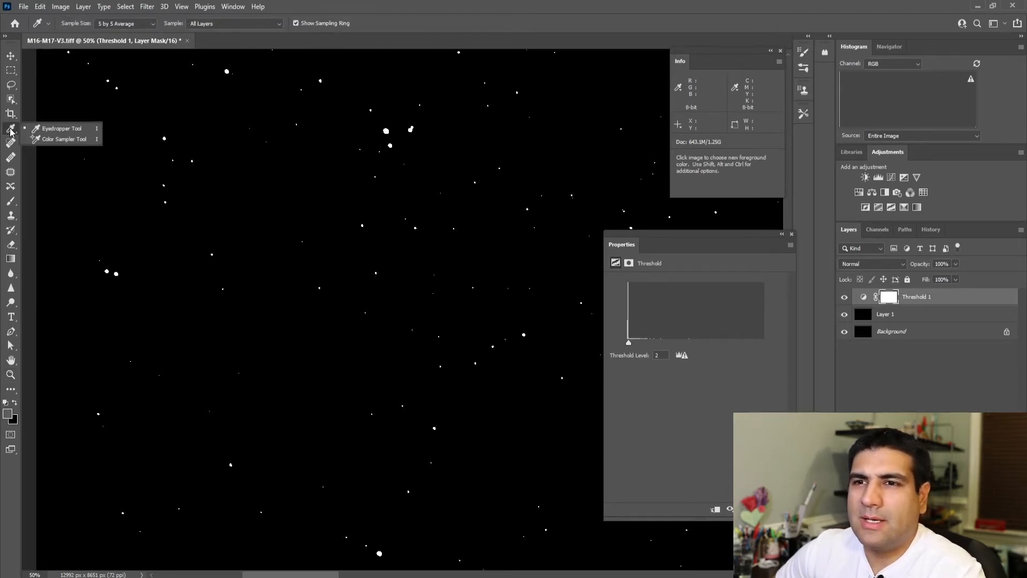
click(37, 140)
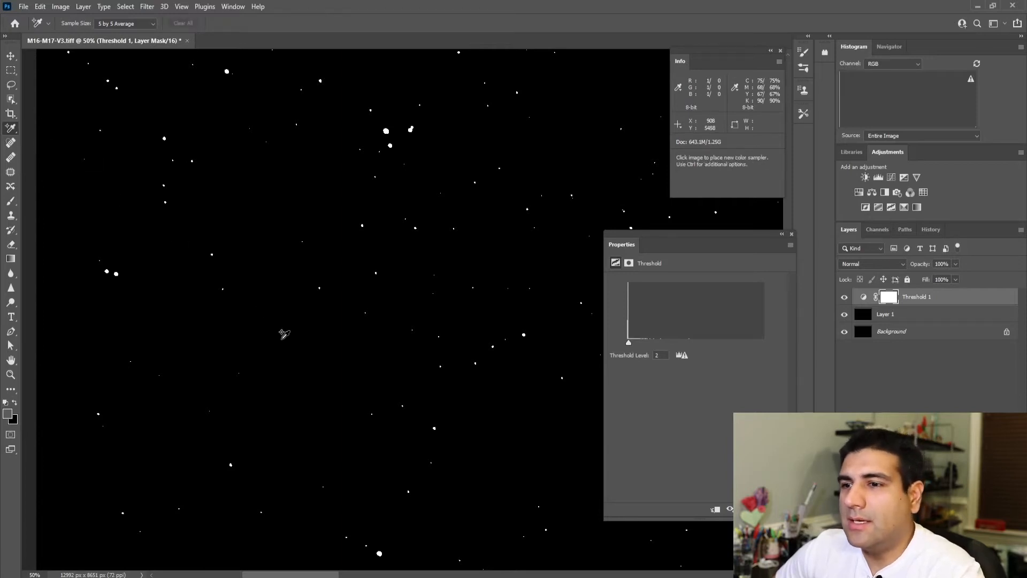
click(295, 335)
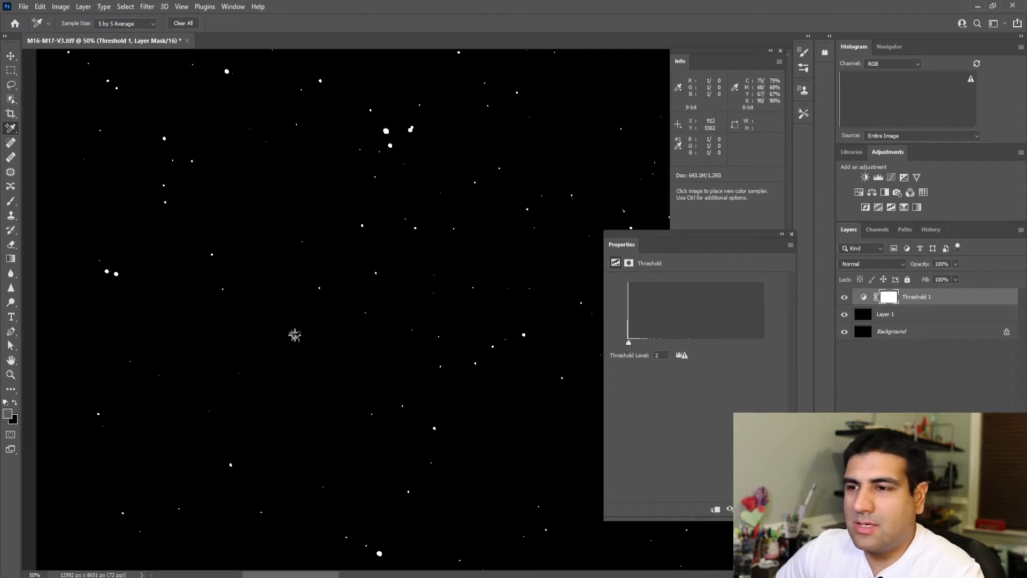
Step: Locate the bright star just below and right of the upper nebula, and hide the Threshold layer to view its actual colors
click(11, 376)
right_click(309, 268)
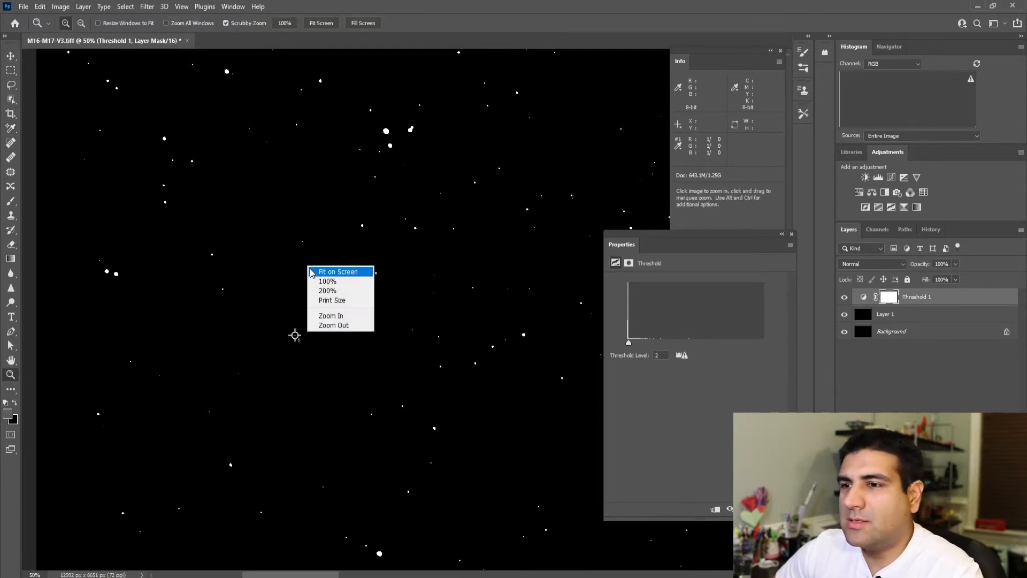
click(314, 274)
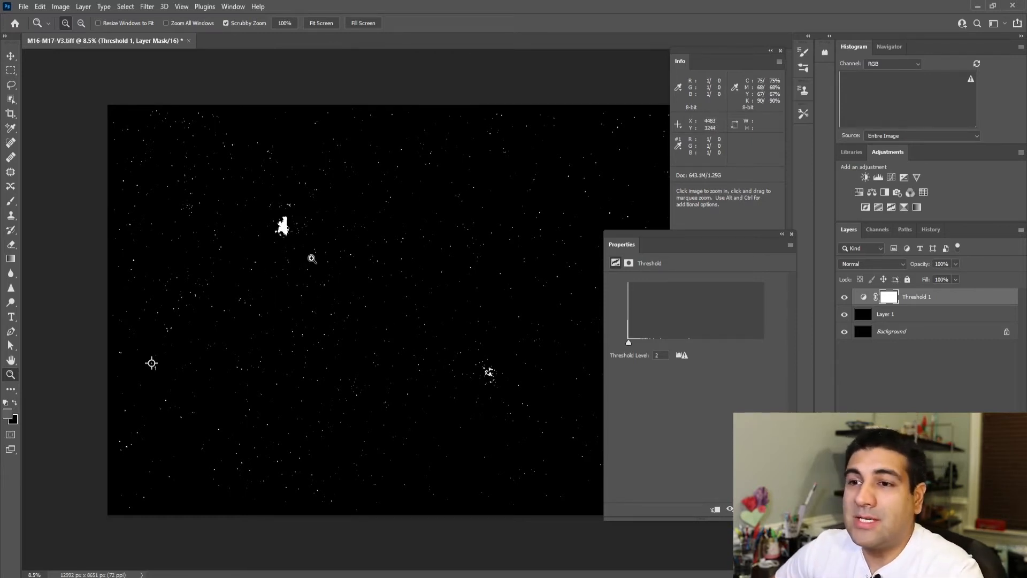
drag(311, 259, 317, 243)
click(317, 243)
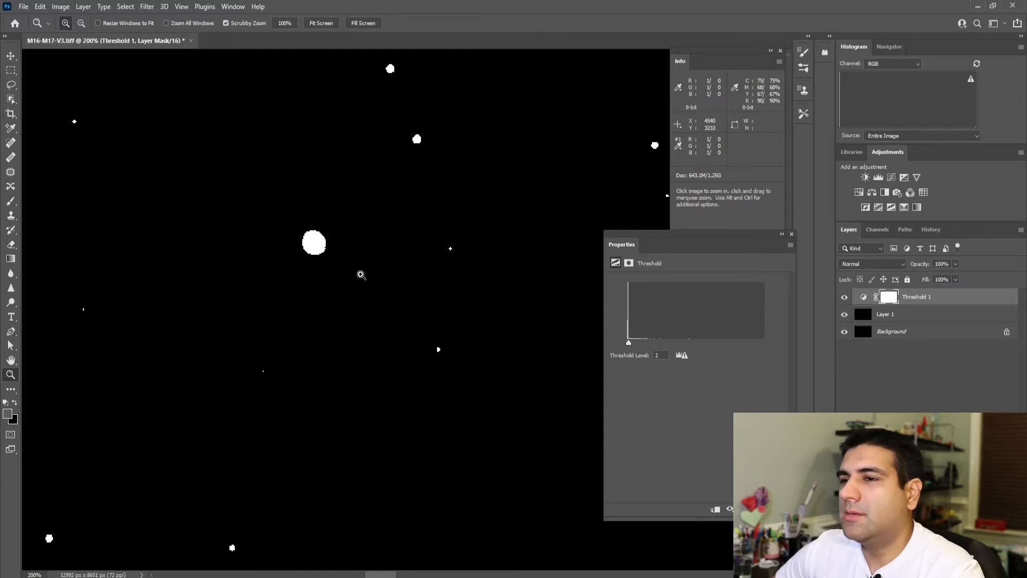
click(315, 249)
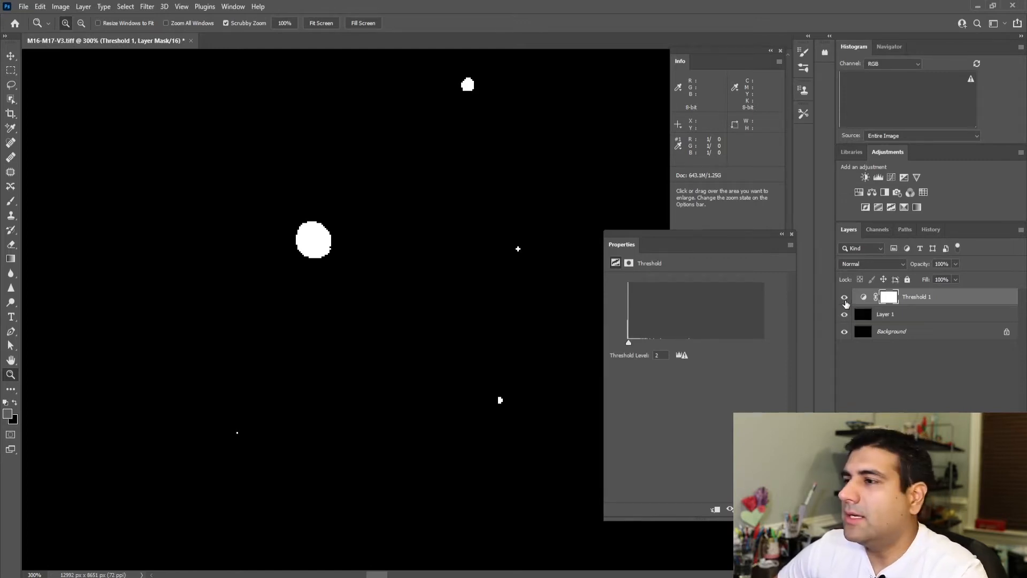
click(845, 298)
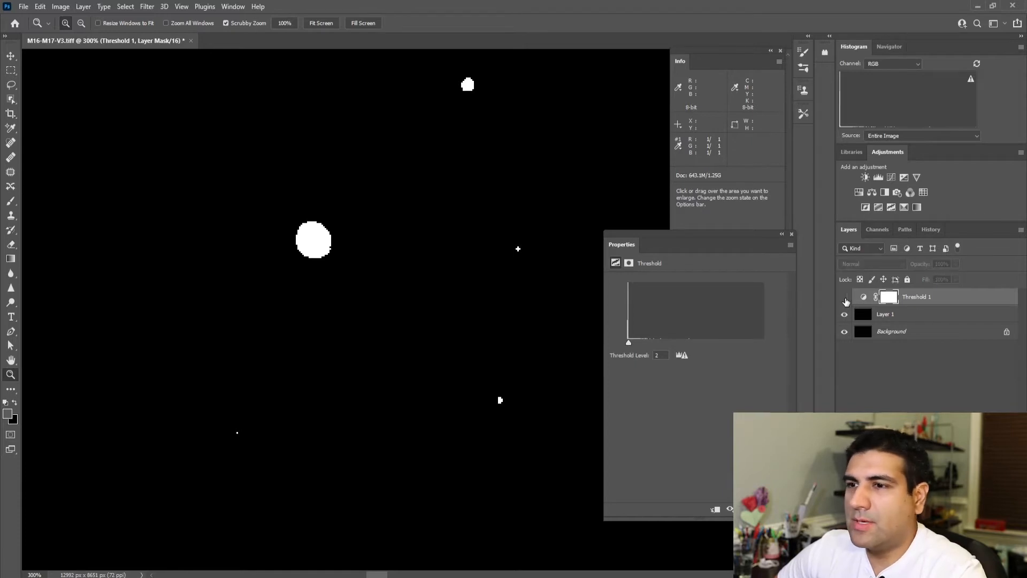
Step: Place a second color sampler point on the bright core of the star
click(314, 239)
click(314, 238)
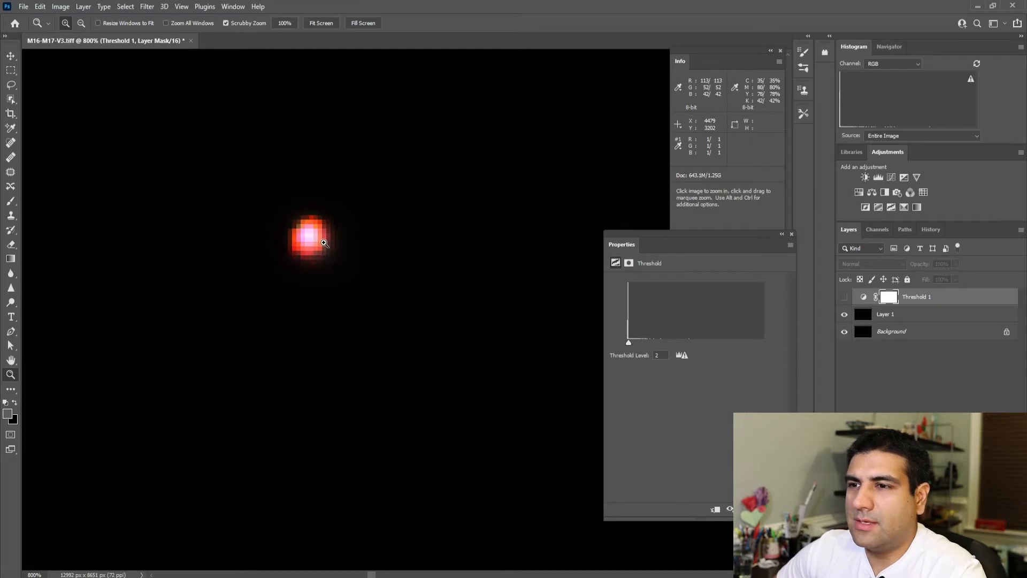
drag(11, 128, 47, 147)
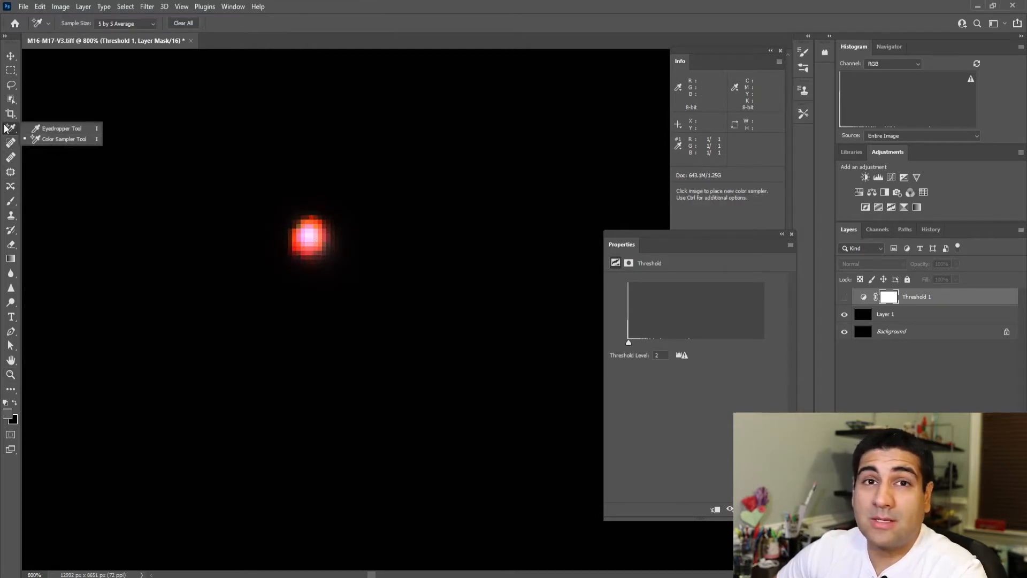
click(33, 140)
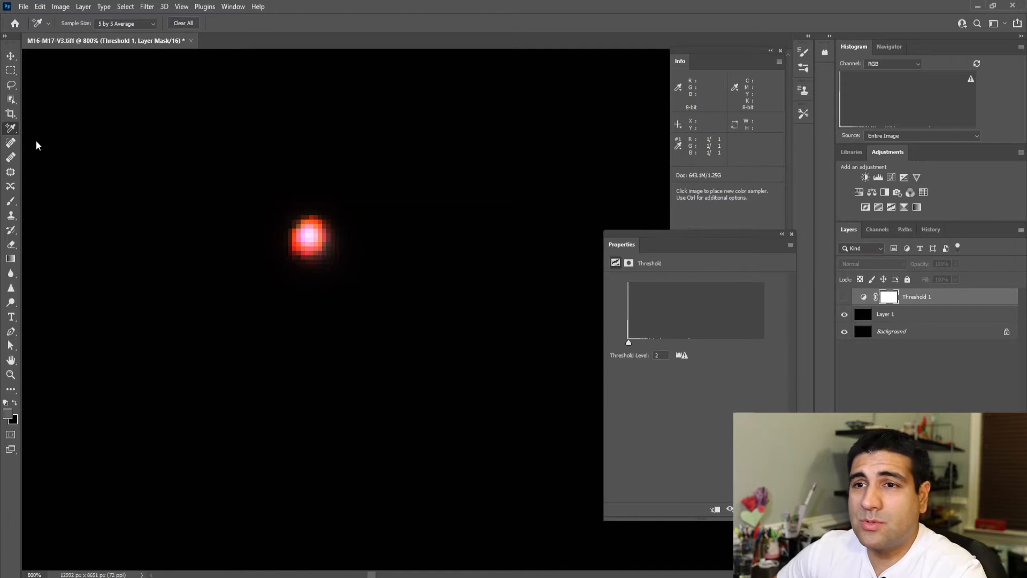
click(311, 234)
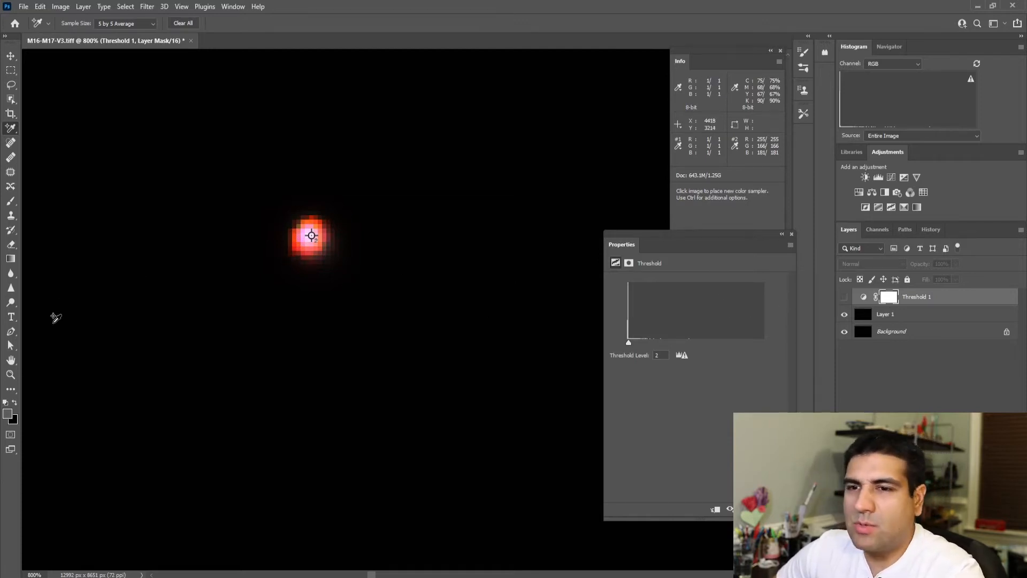
Step: Fit the whole image on screen and close the Threshold properties
click(11, 374)
right_click(213, 337)
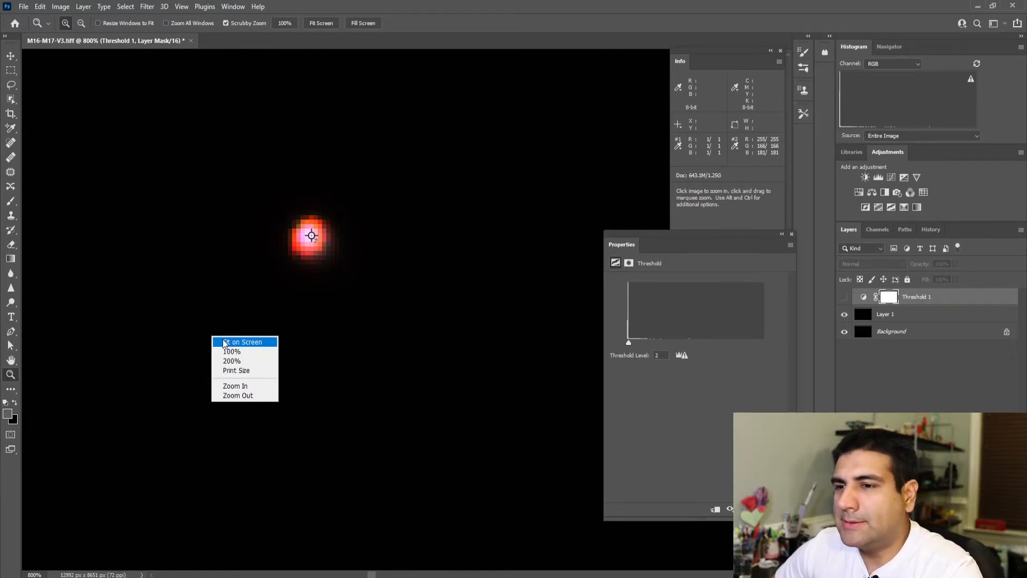
click(235, 342)
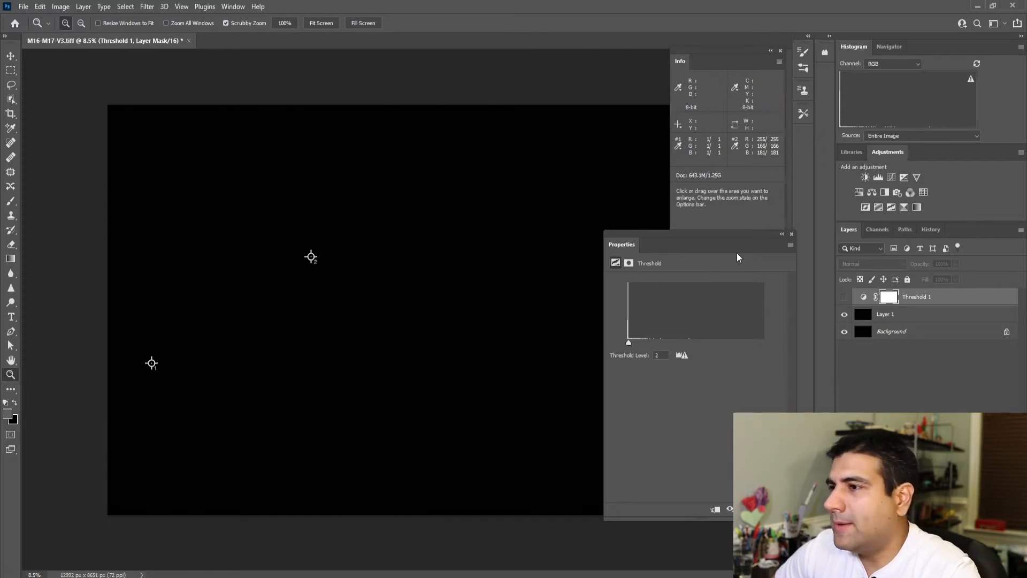
click(792, 234)
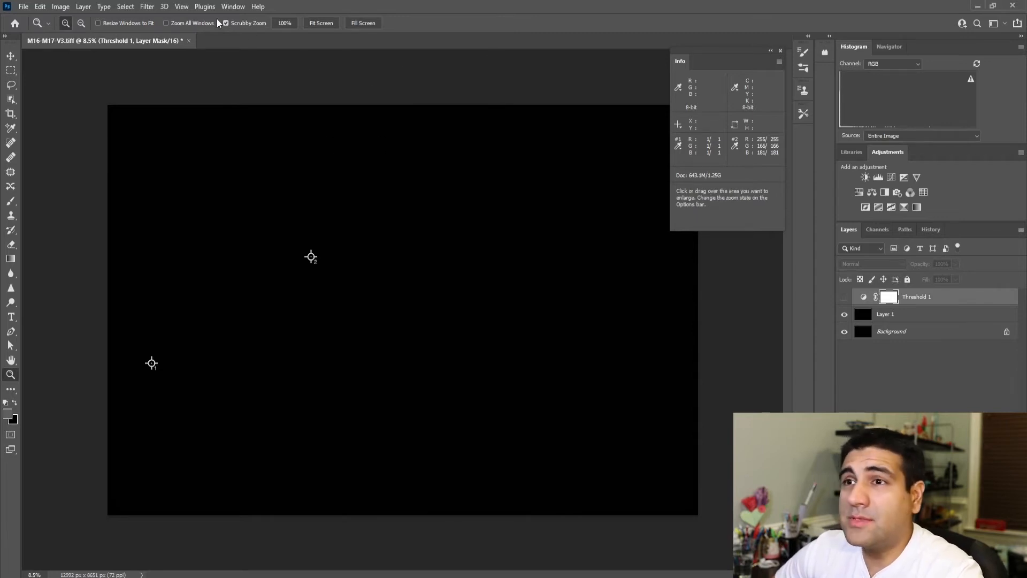
click(234, 6)
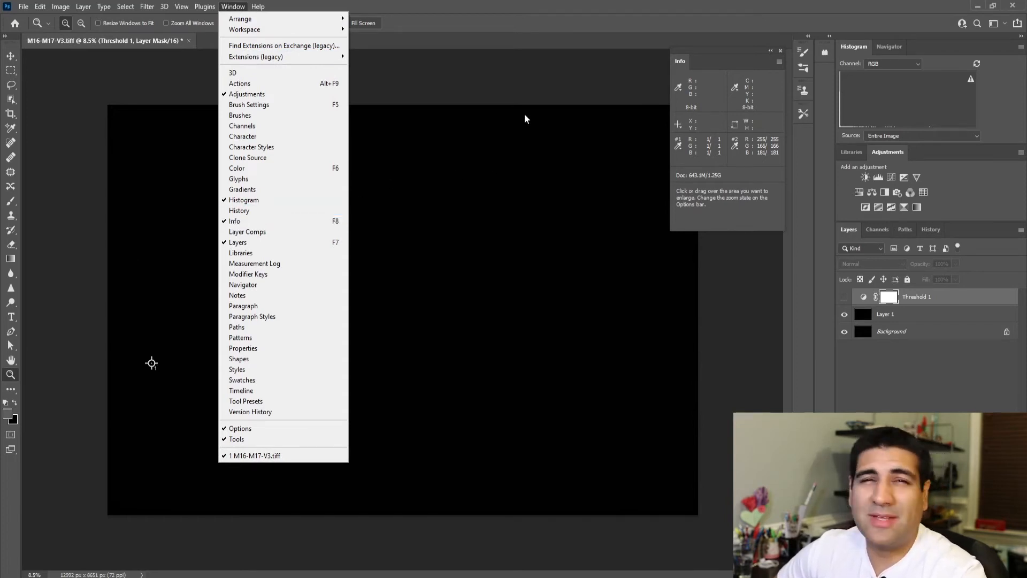
click(567, 96)
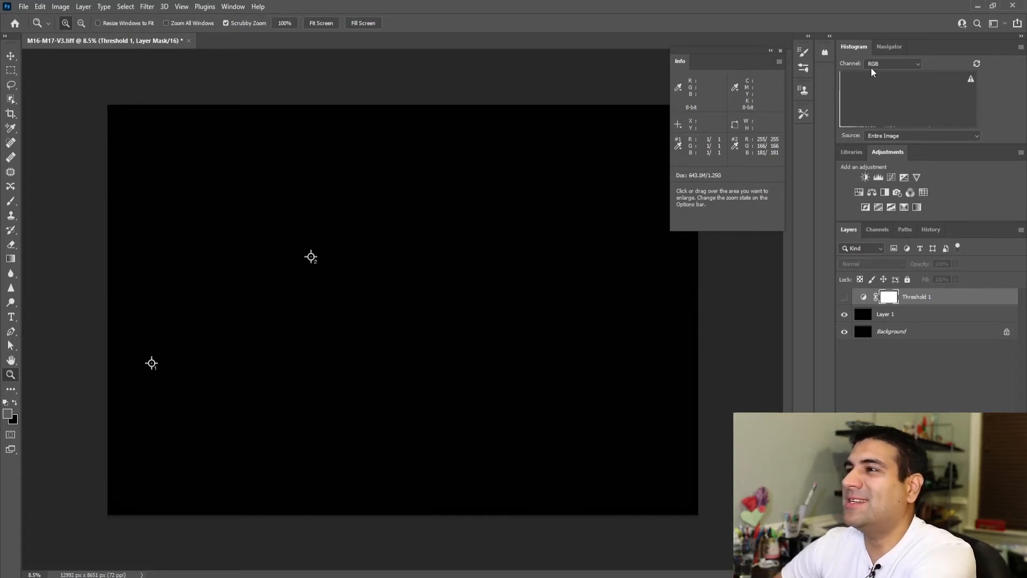
click(238, 10)
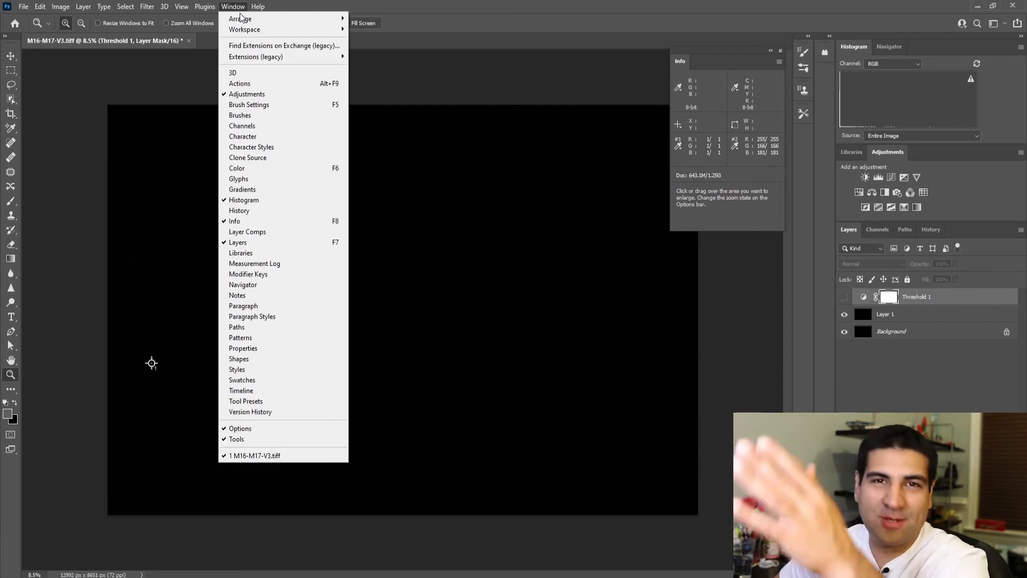
click(543, 95)
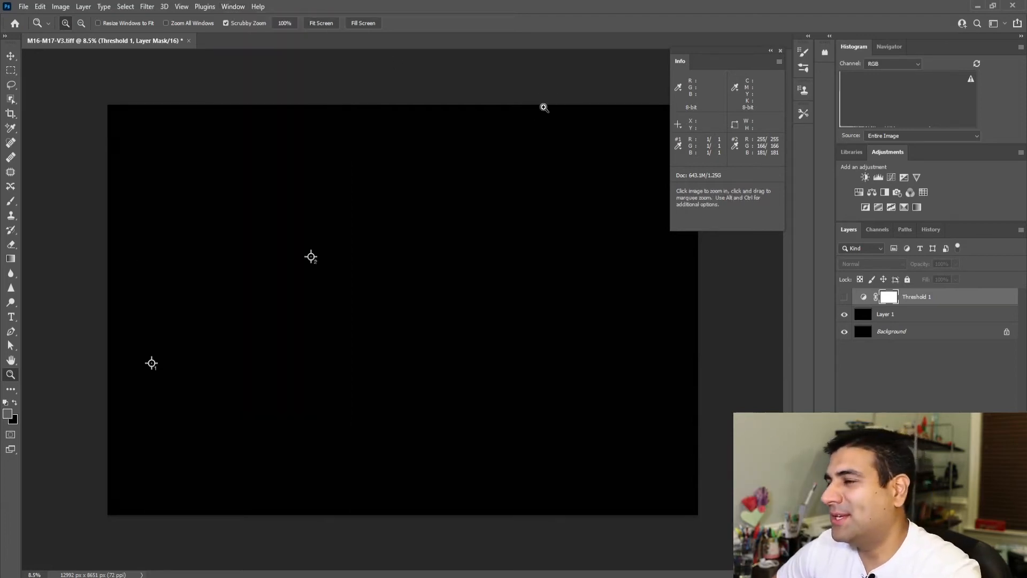
Step: Delete the Threshold adjustment layer
click(913, 297)
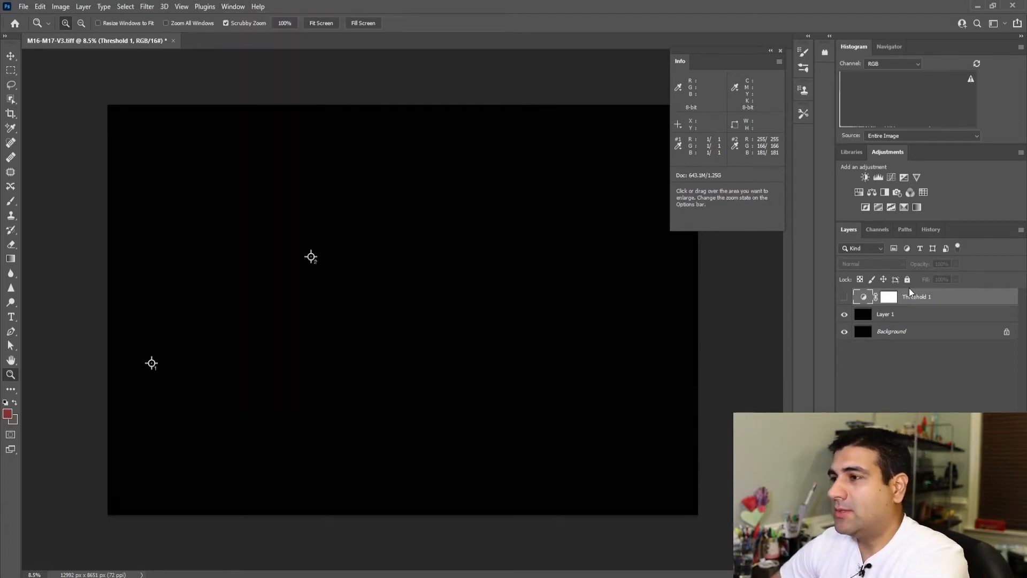
key(Delete)
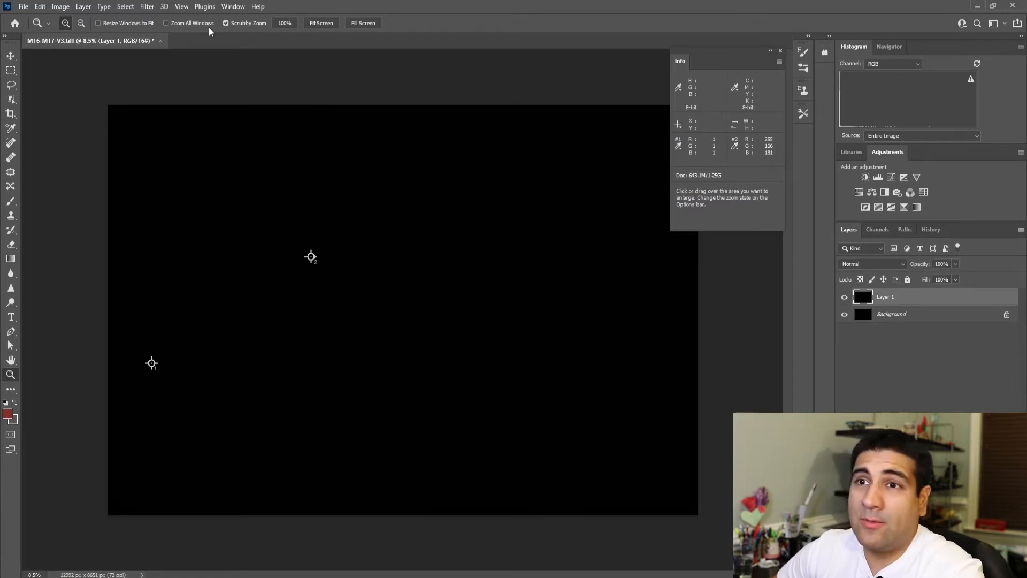
Step: Stretch Layer 1 with a Curves adjustment, placing an RGB midtone point at input 82, output 150
click(59, 7)
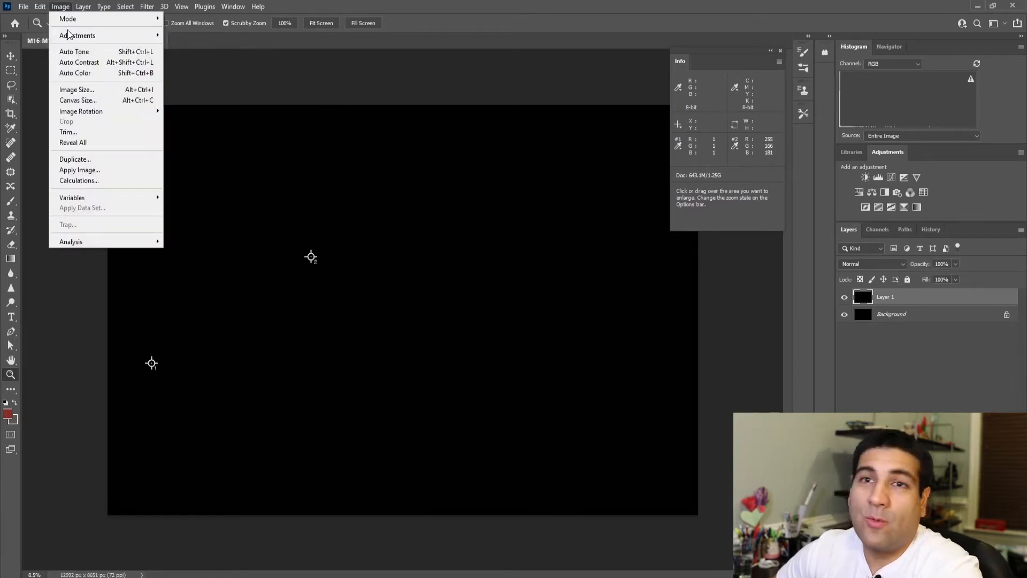
mouse_move(68, 35)
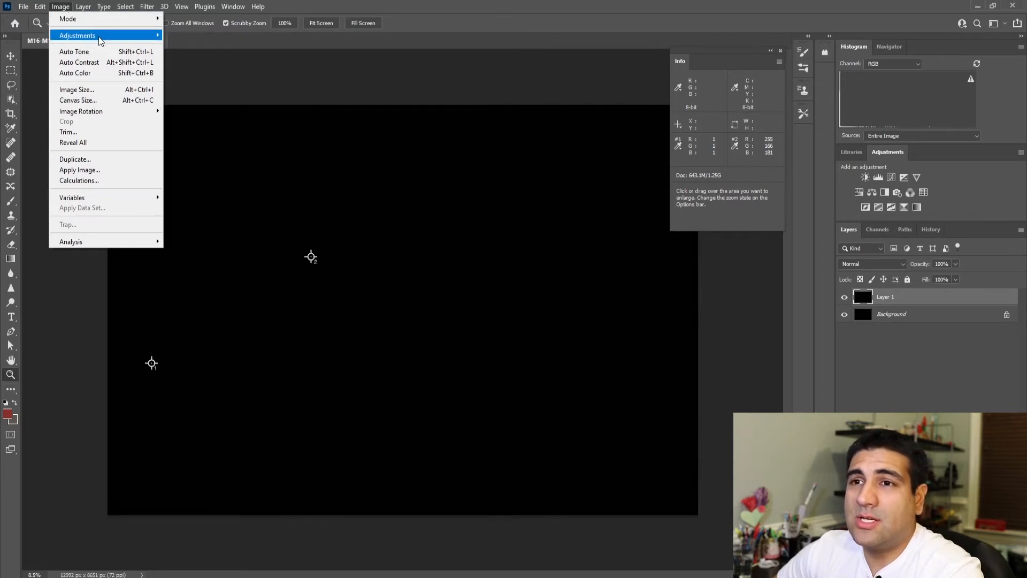
mouse_move(100, 40)
click(197, 58)
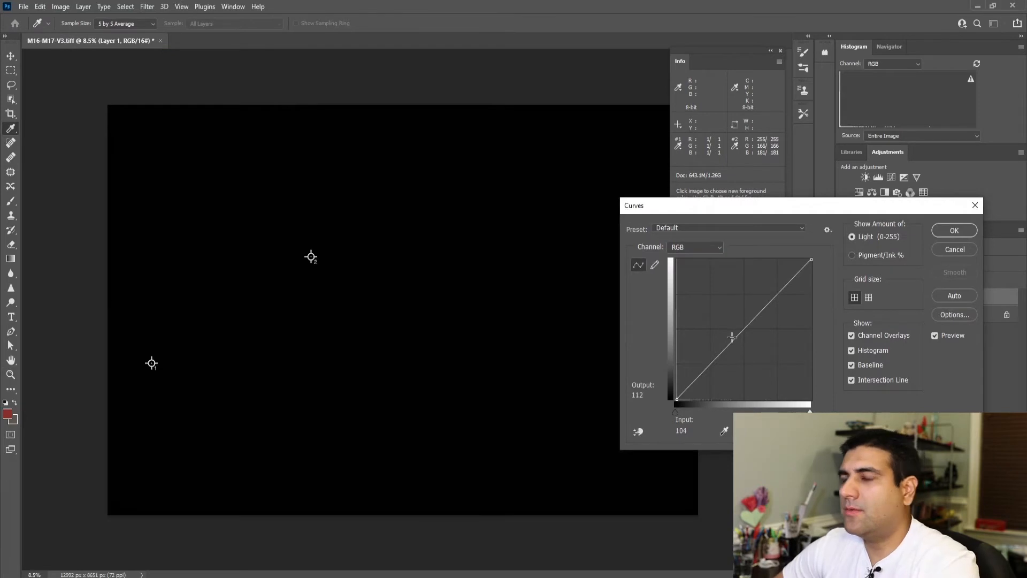
drag(731, 338, 720, 316)
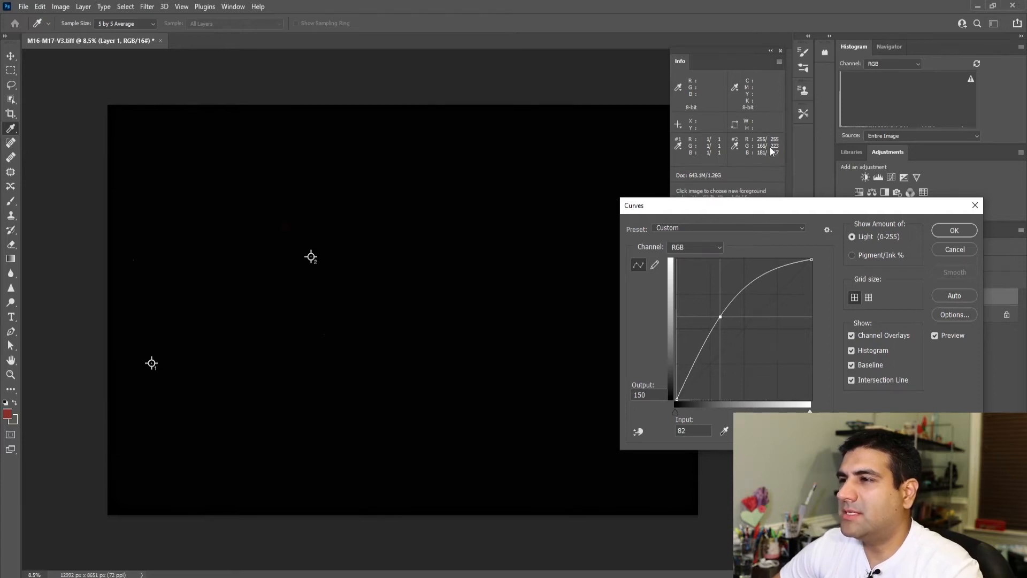
click(941, 234)
key(z)
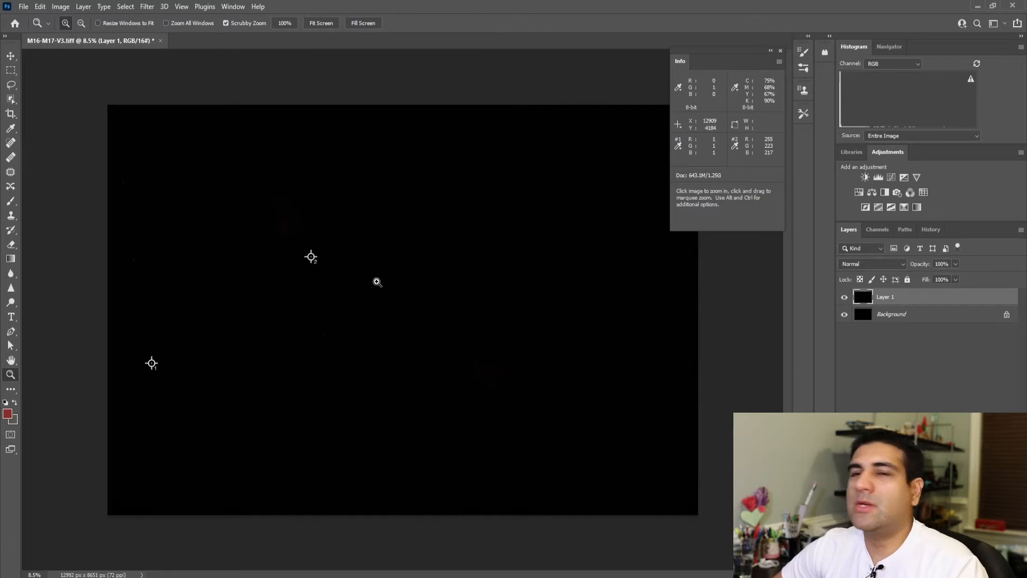
Step: Apply a second, gentle Curves stretch to Layer 1 with an RGB point at input 66, output 122
click(60, 7)
mouse_move(157, 38)
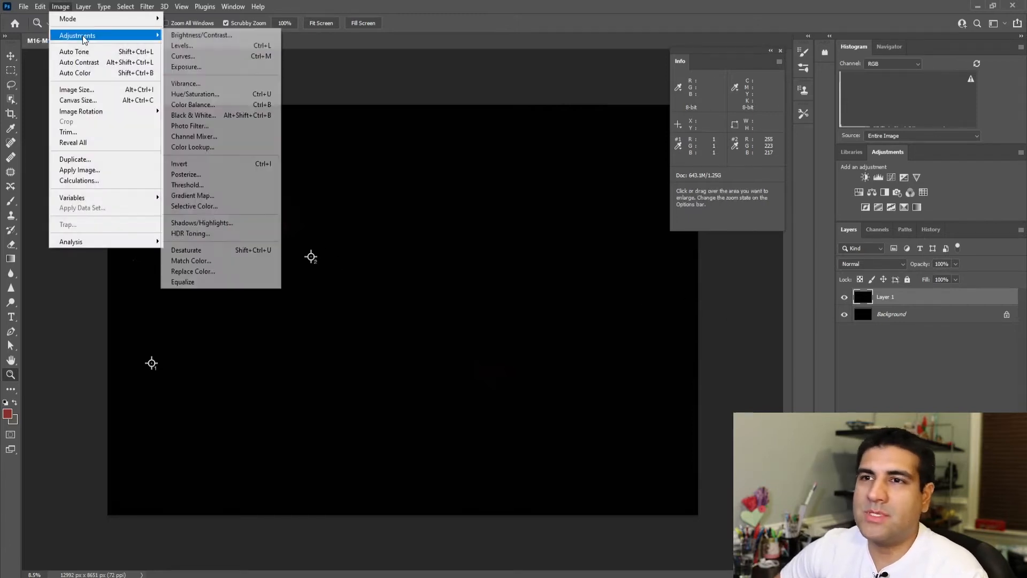
click(193, 61)
drag(734, 337, 717, 321)
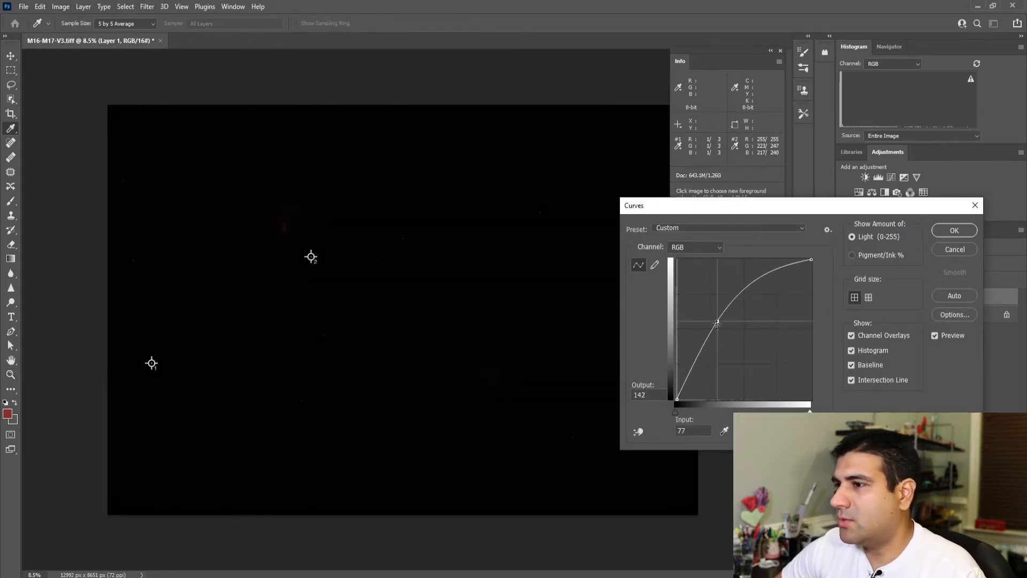
drag(718, 320, 685, 316)
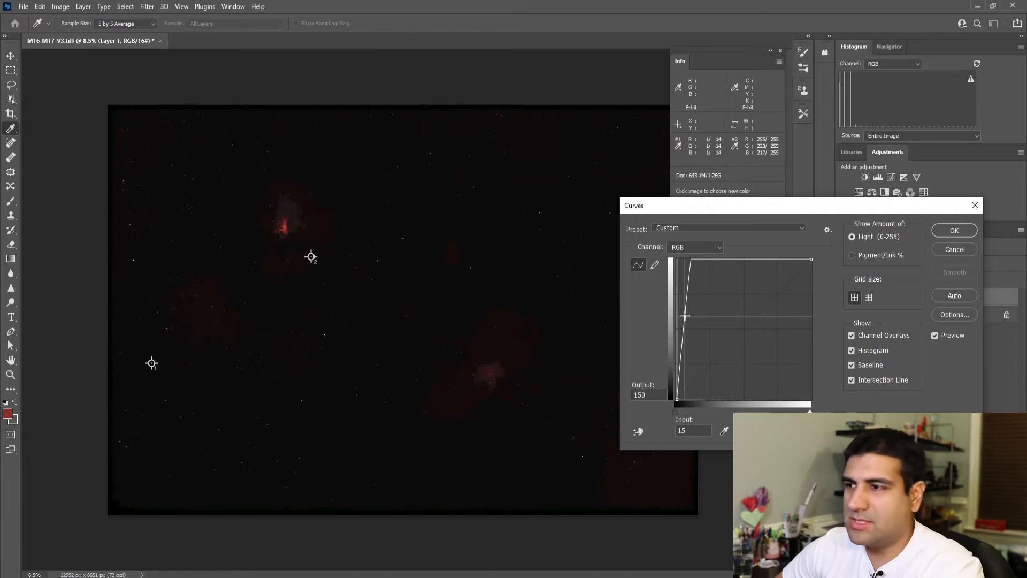
drag(685, 315, 712, 332)
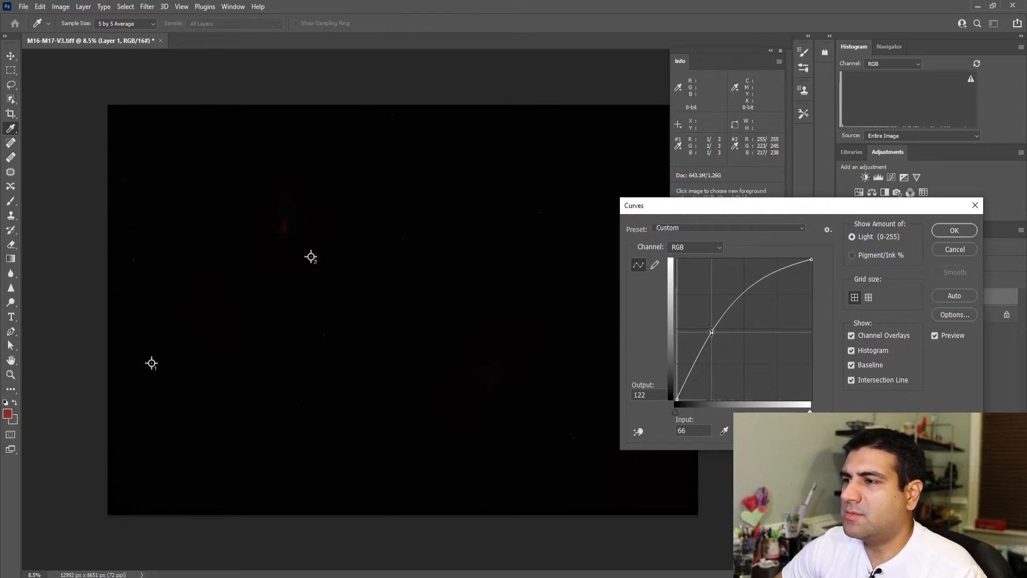
click(941, 236)
key(z)
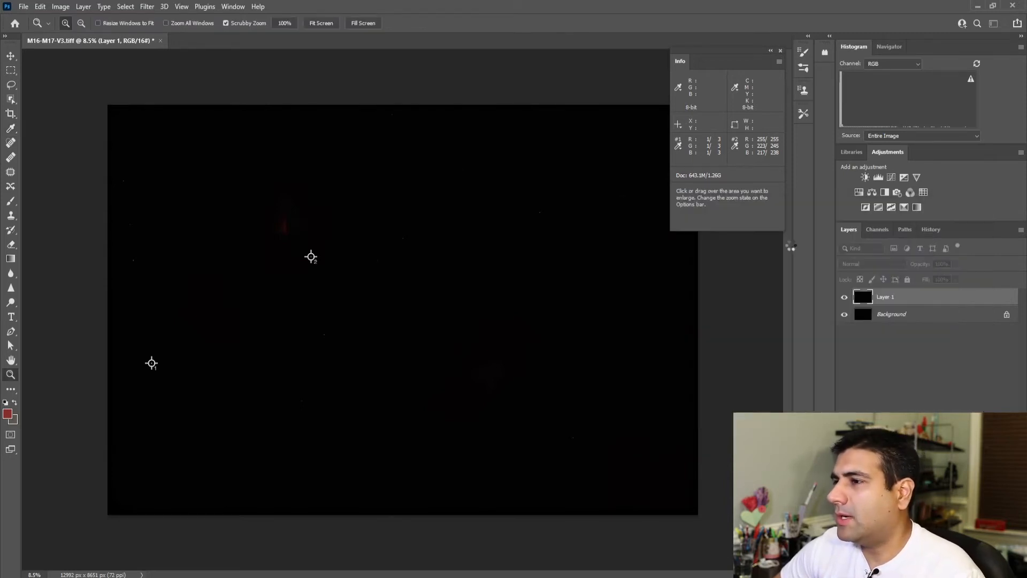
Step: Brighten Layer 1 further with another Curves adjustment, setting the RGB point to input 94, output 149
click(60, 6)
mouse_move(80, 35)
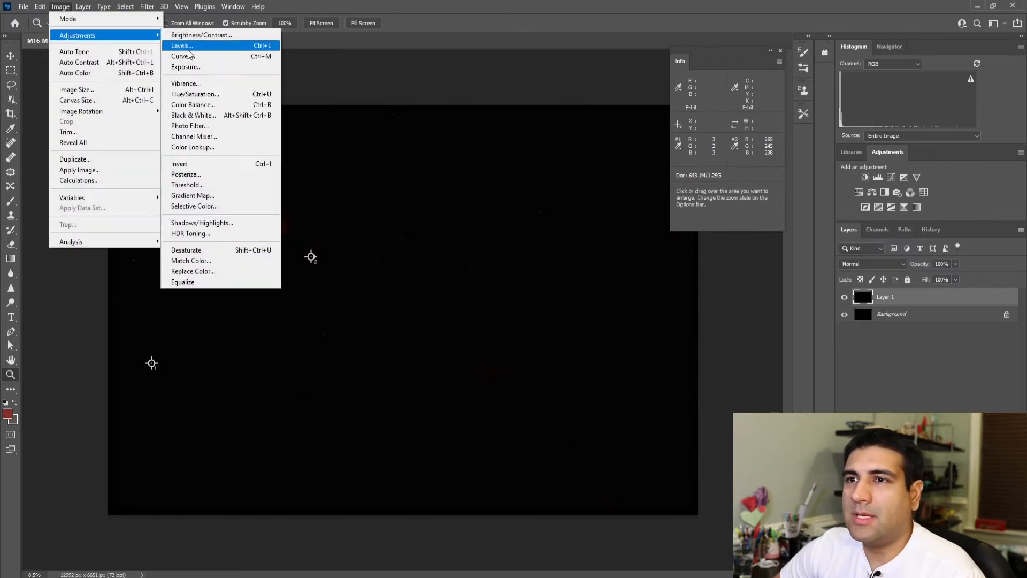
click(191, 57)
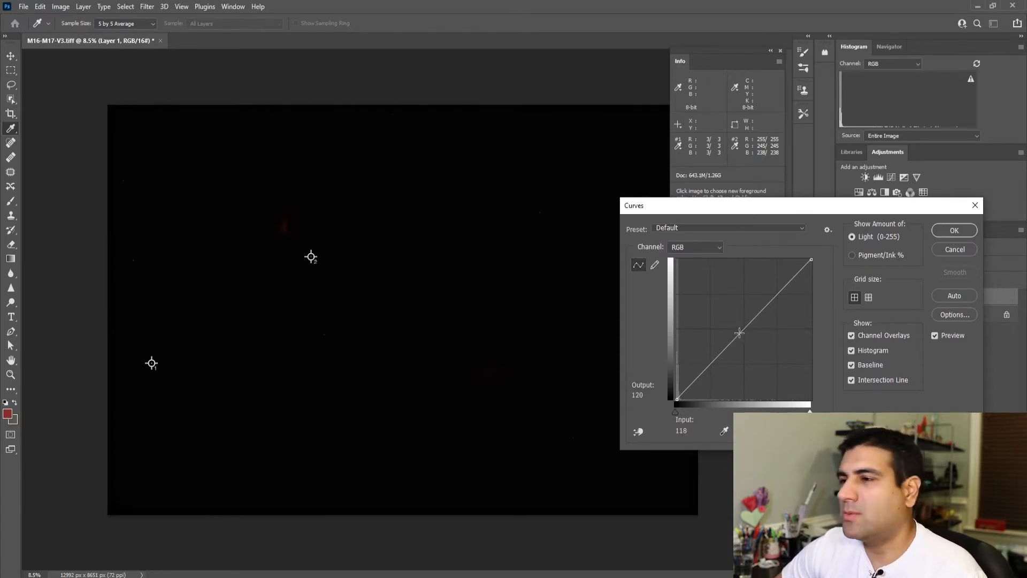
drag(740, 333, 724, 318)
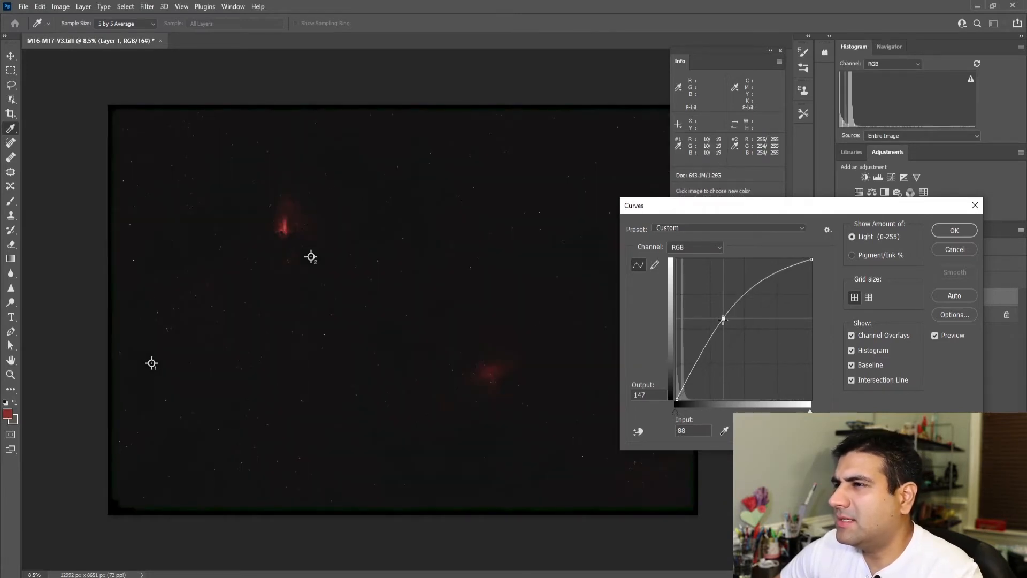
drag(724, 320, 726, 319)
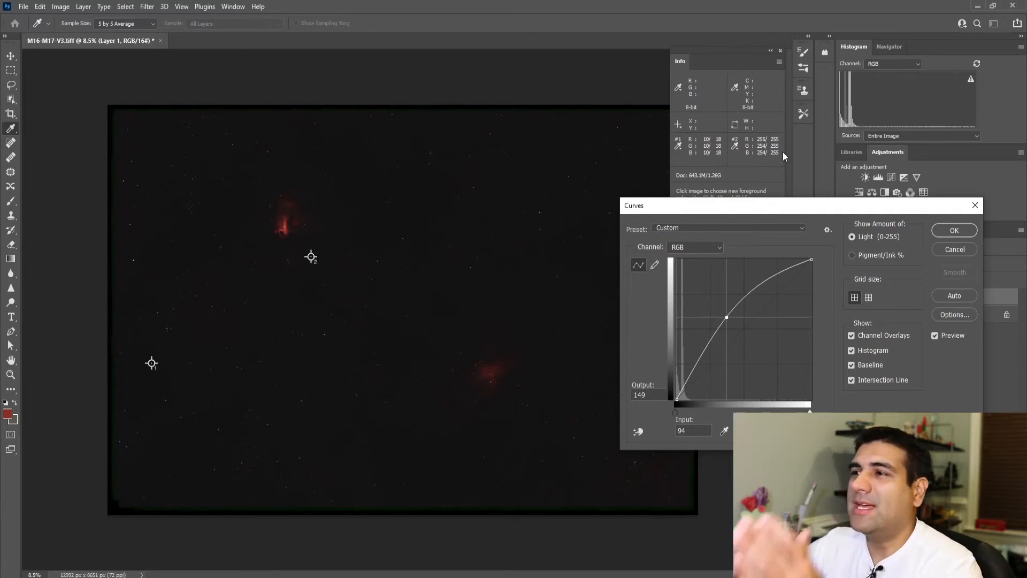
click(942, 230)
key(z)
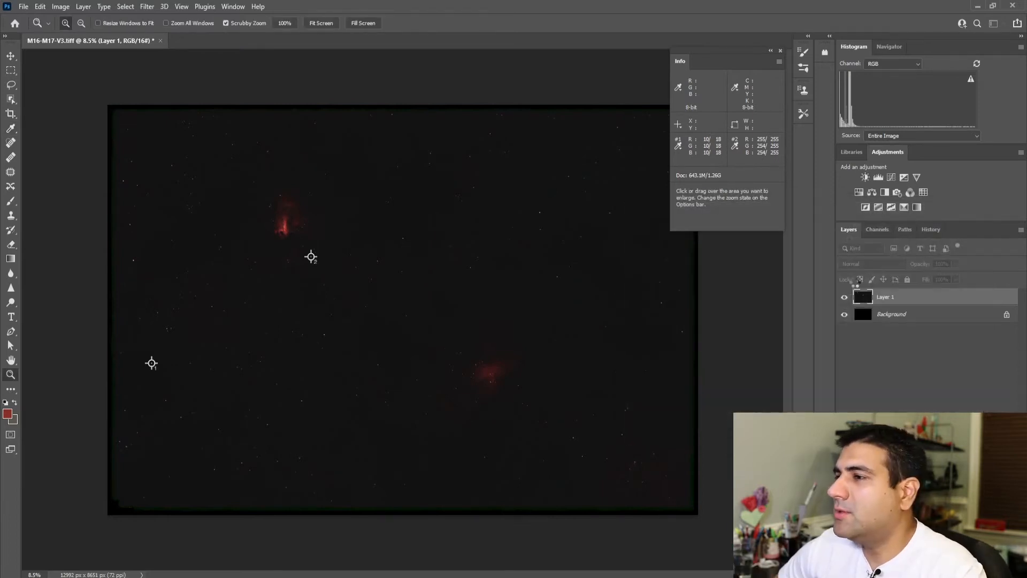
Step: Crop the image just inside its dark stacking borders, to about 12393 x 8029 px
click(9, 115)
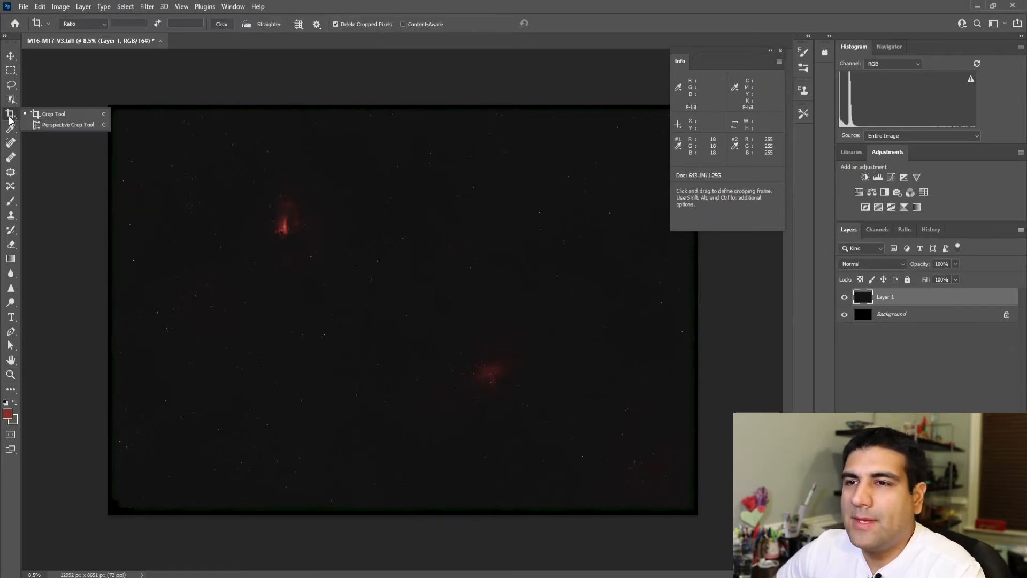
click(49, 114)
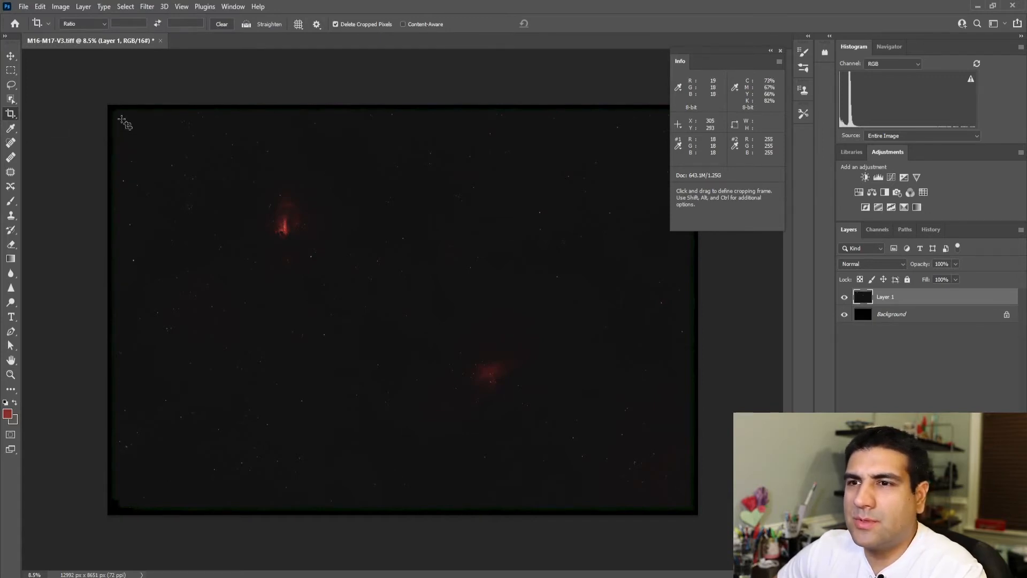
drag(121, 117, 690, 505)
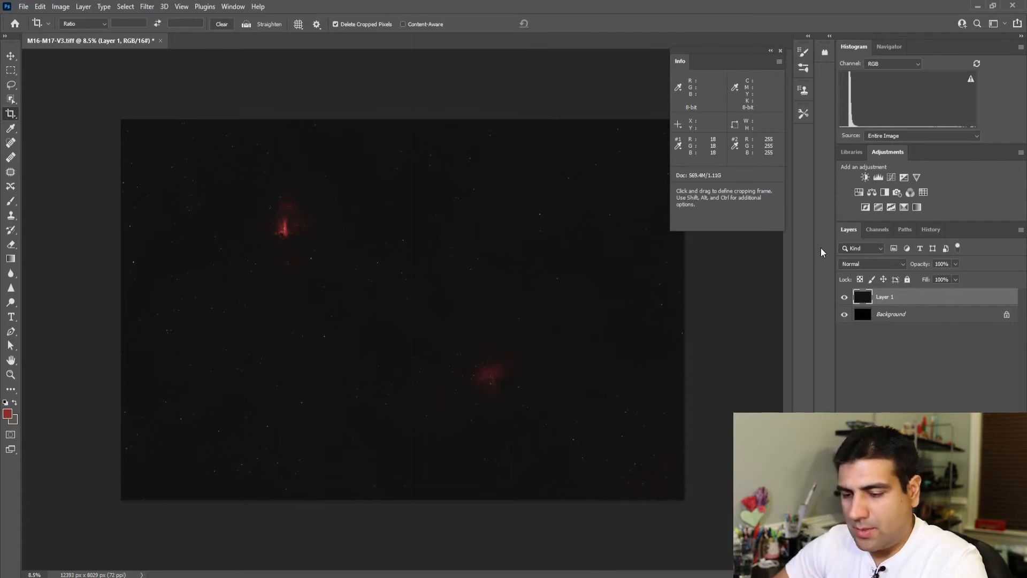
Step: Stamp the visible layers into a new top layer and brighten it with a Curves point at input 74, output 121
key(ctrl+shift+alt+e)
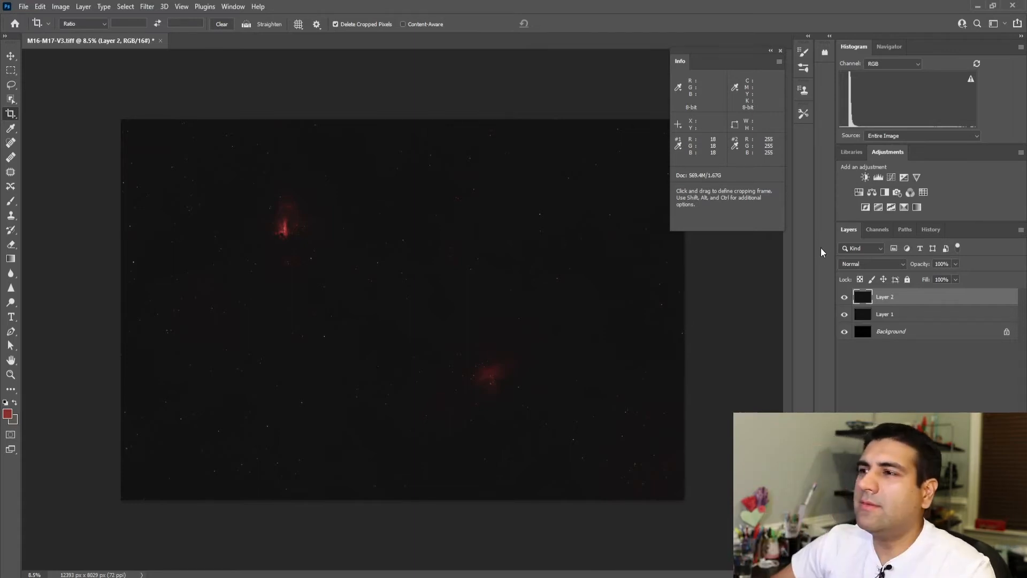
click(61, 7)
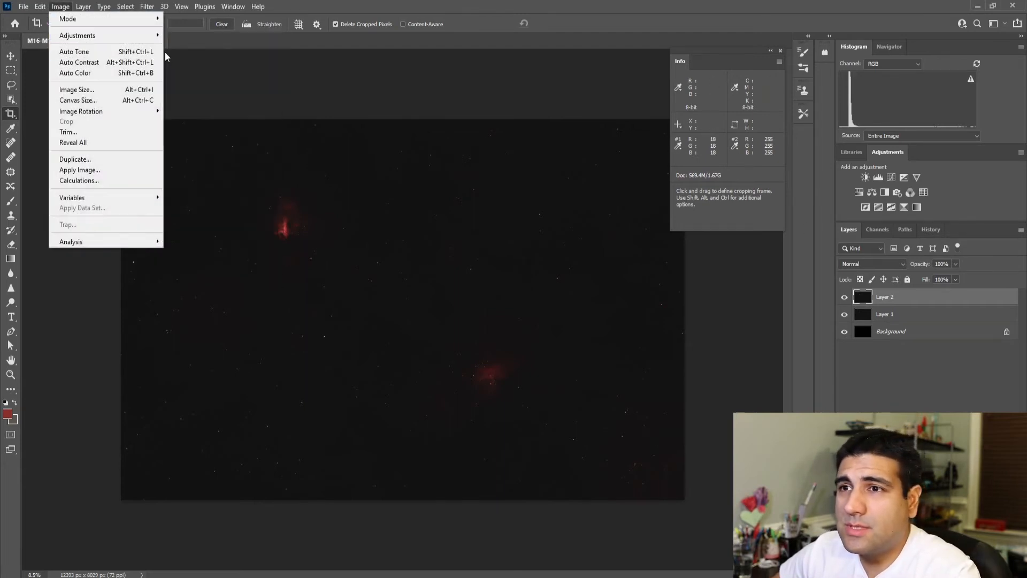
mouse_move(80, 35)
click(190, 58)
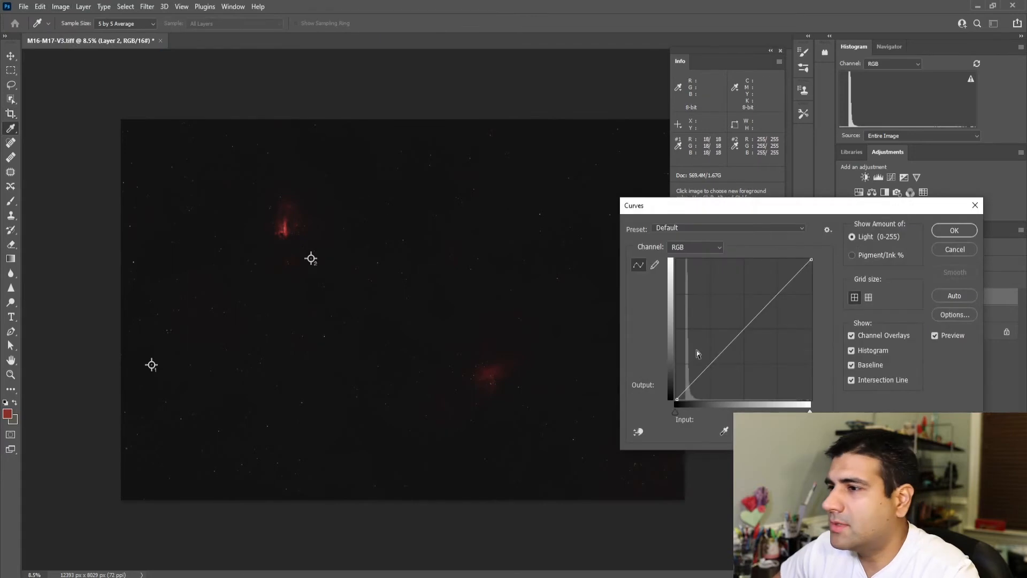
drag(725, 346, 716, 332)
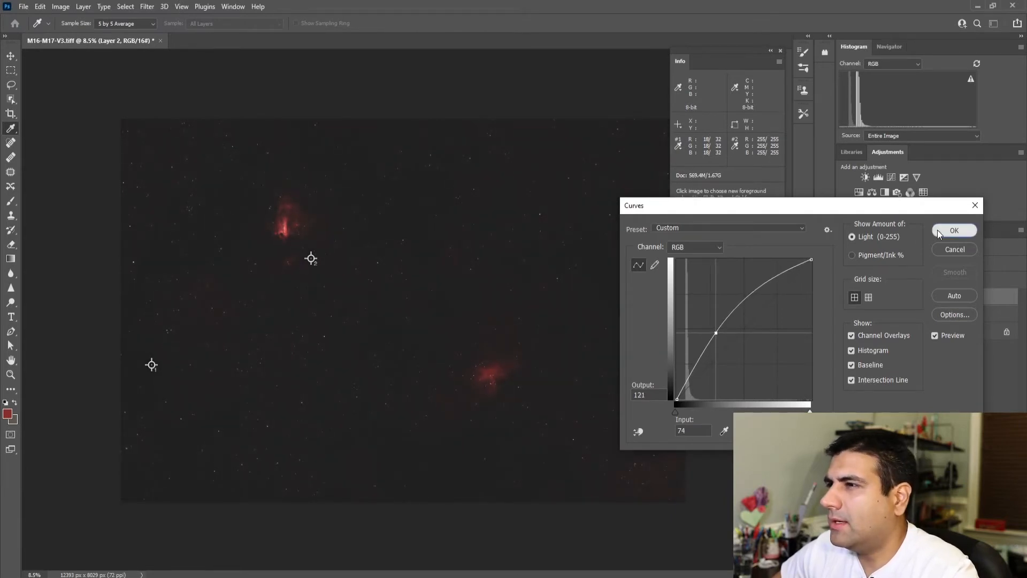
click(954, 231)
key(c)
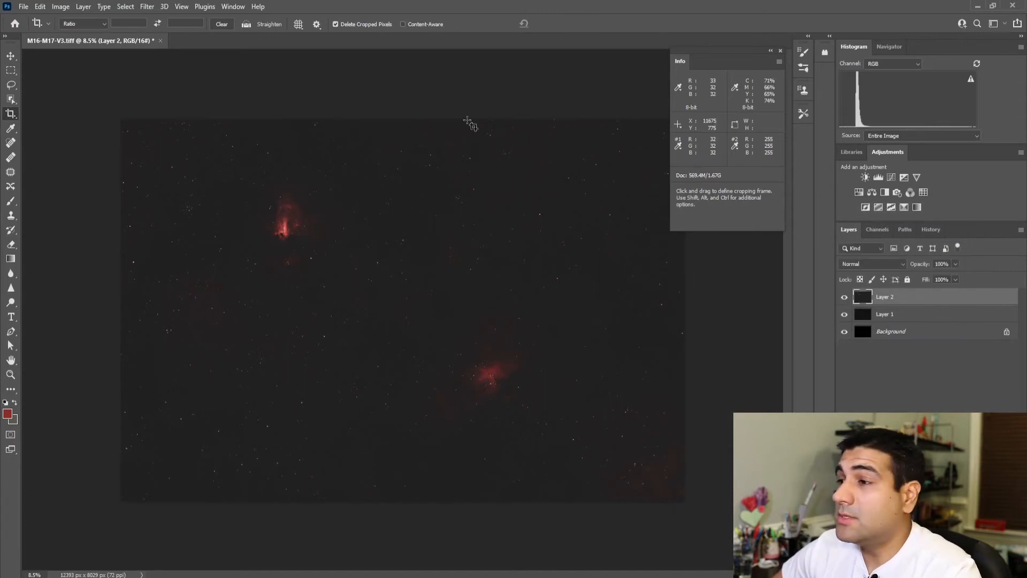
Step: Start a Curves adjustment on Layer 2 and darken the sky background with a point at input 30, output 20
click(68, 11)
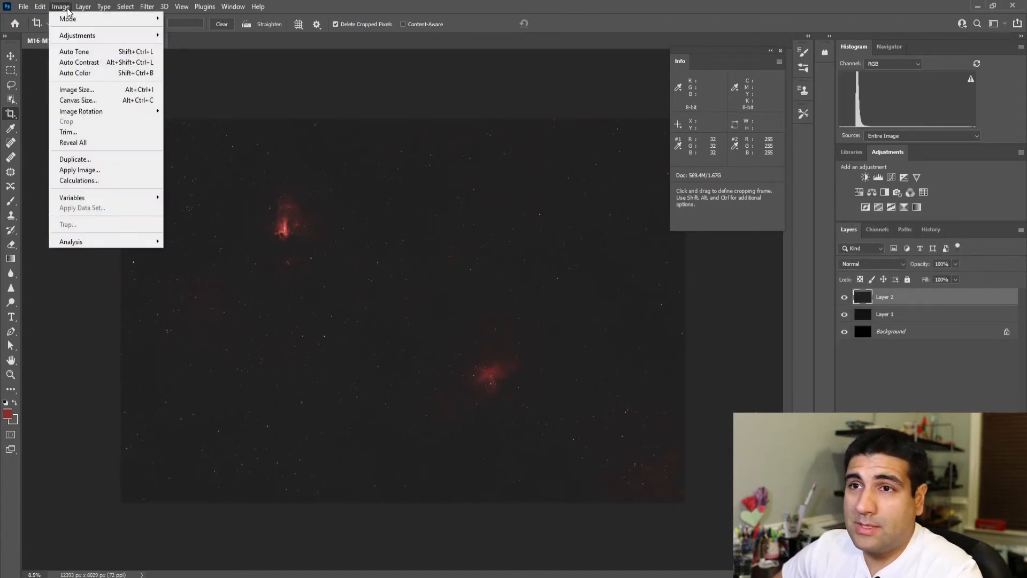
mouse_move(78, 36)
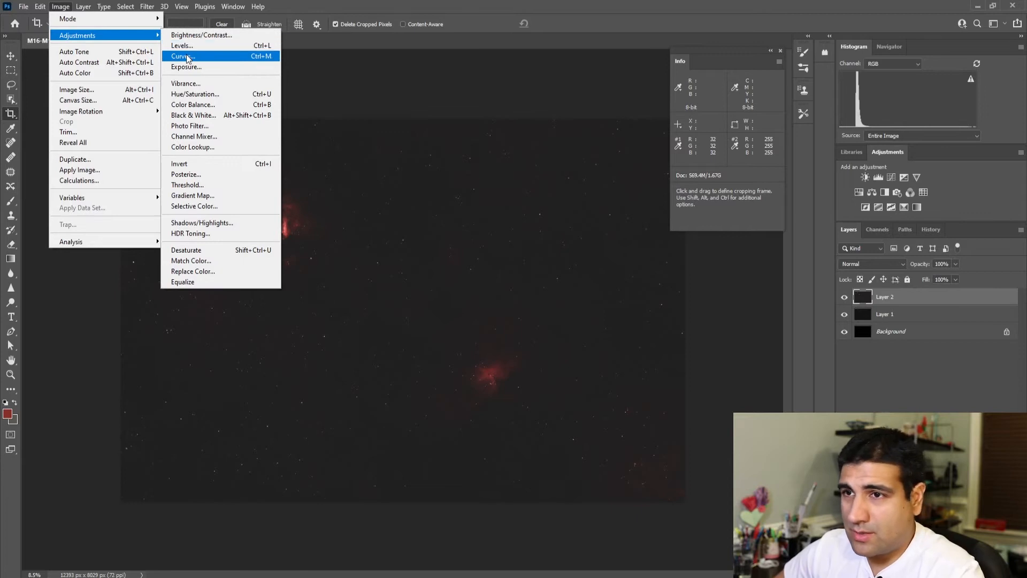
click(185, 56)
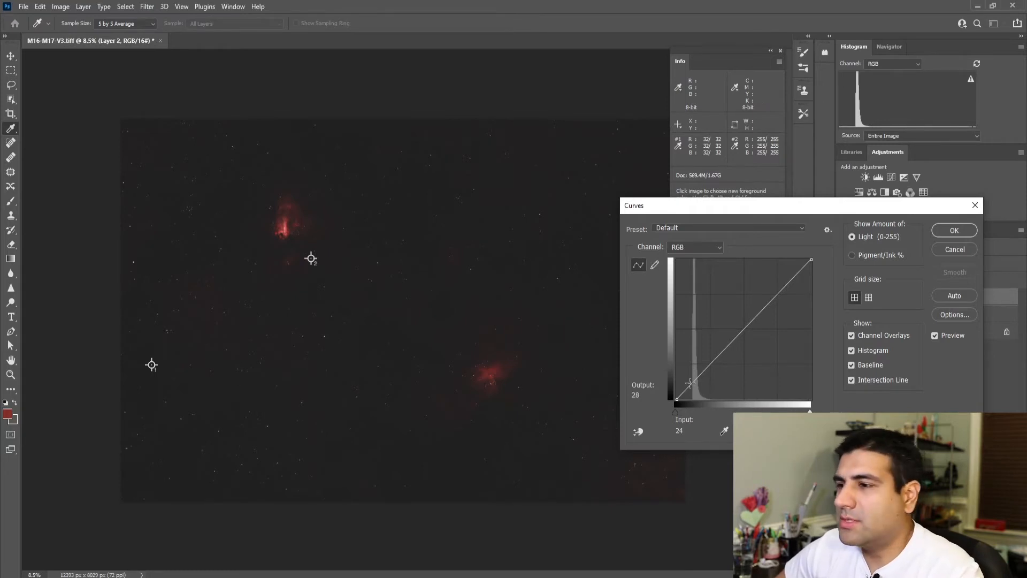
drag(692, 383, 693, 386)
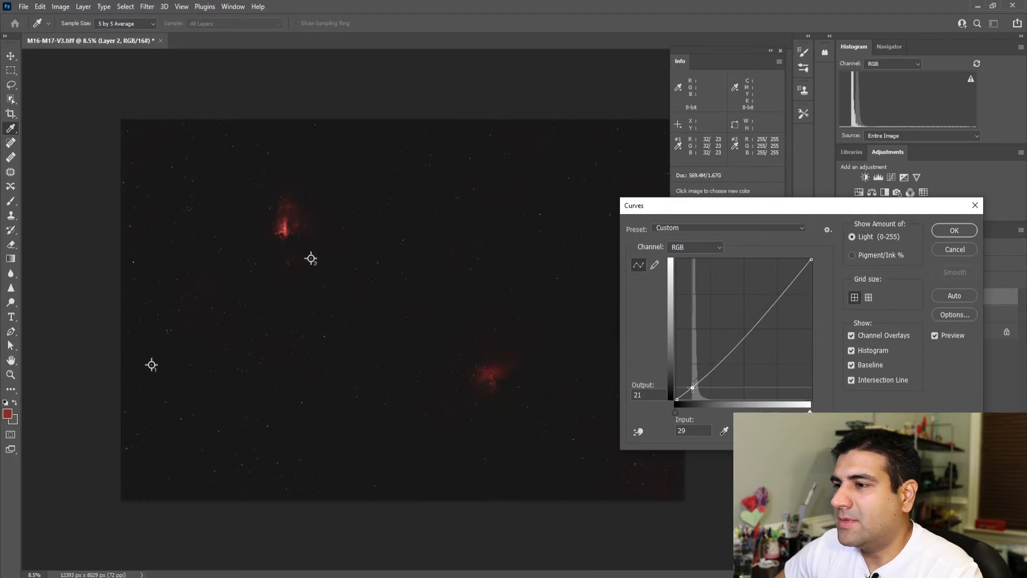
drag(693, 387, 694, 389)
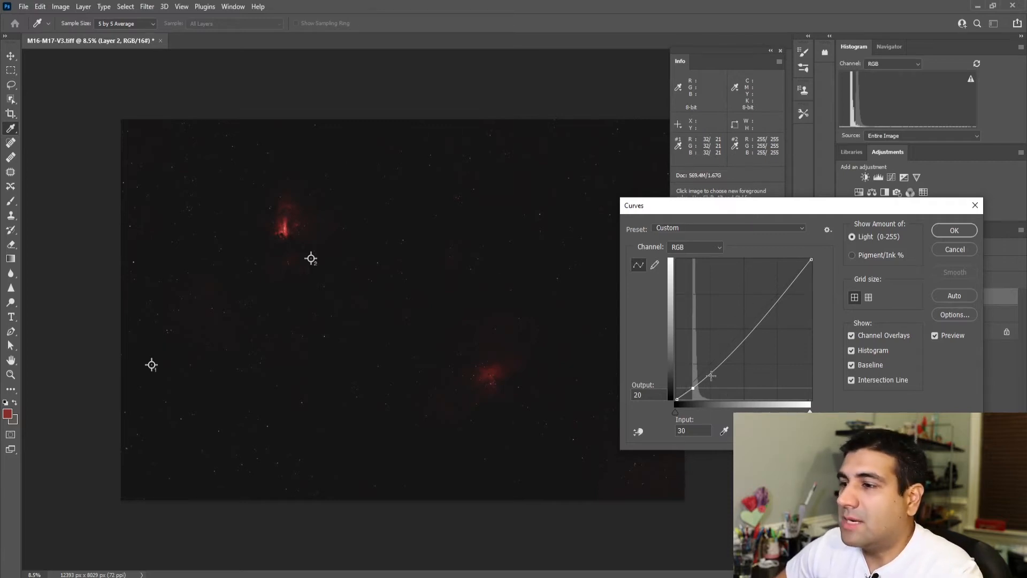
Step: Lift the nebula tones with a Curves point at input 39, output 40, anchor the curve at input 110, output 158, and apply it
drag(709, 375, 699, 379)
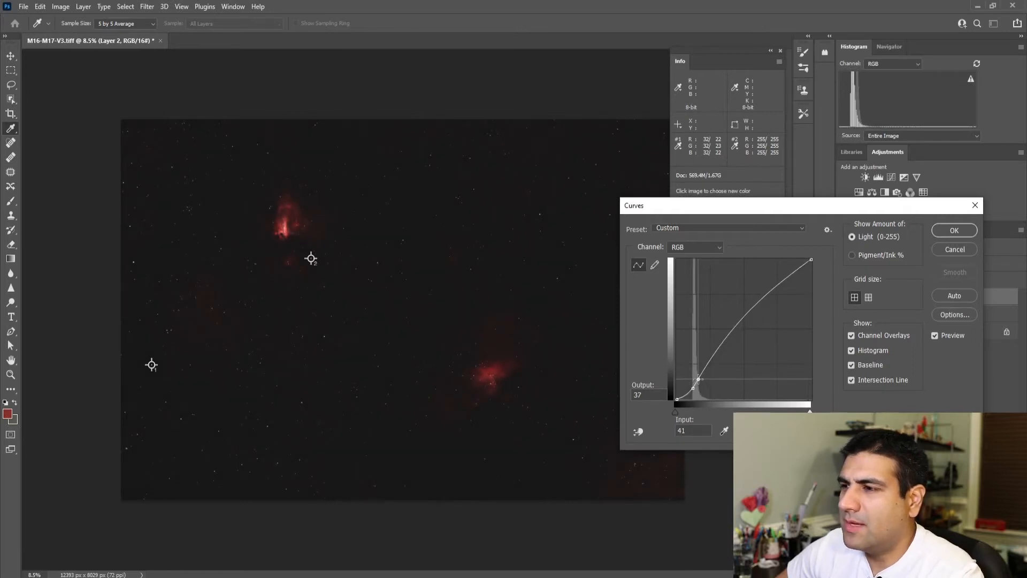
drag(699, 379, 697, 378)
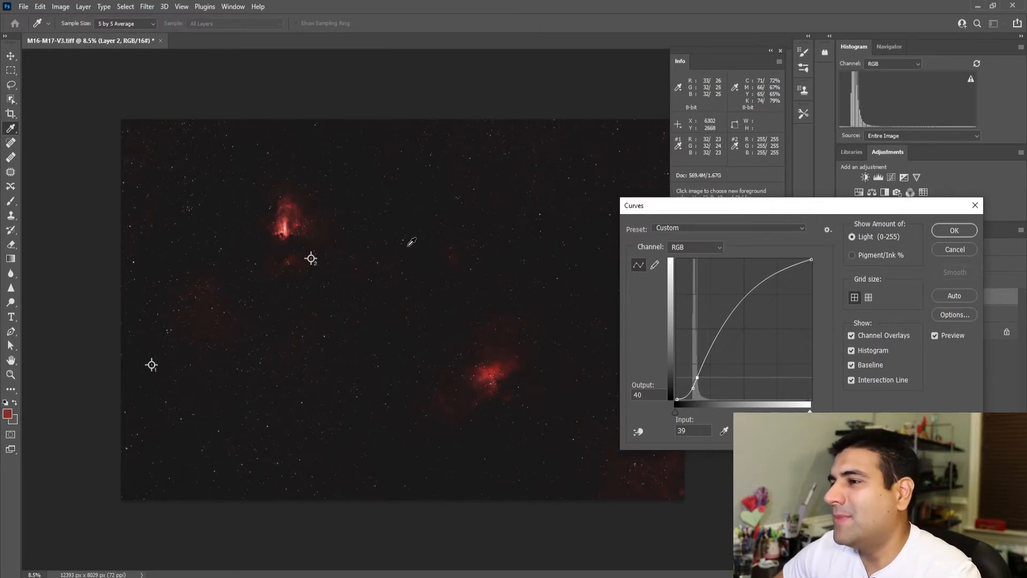
click(735, 312)
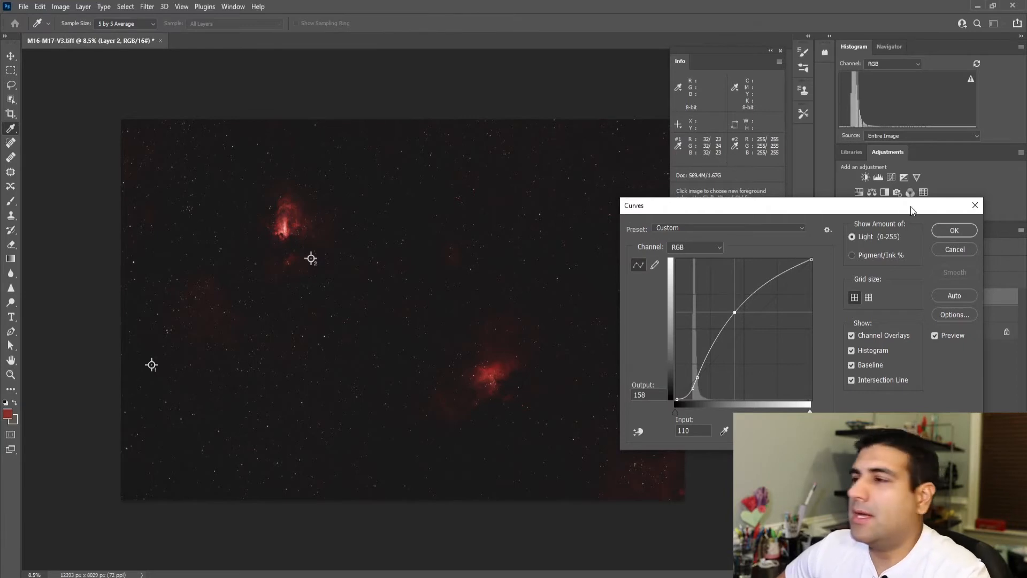
click(942, 230)
key(c)
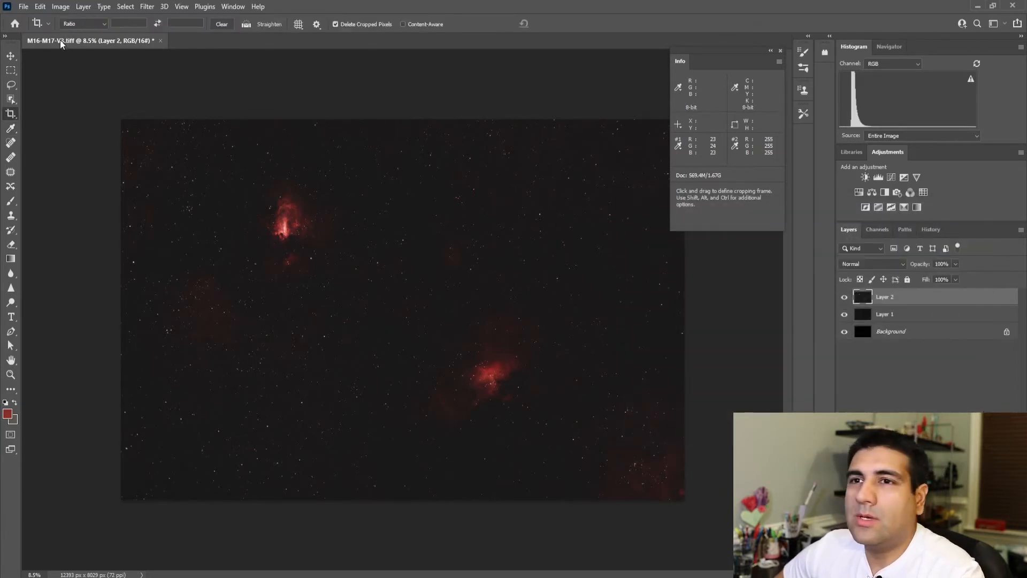
Step: Set the Green channel's shadow input level to 1 in a Levels adjustment on Layer 2 and apply it
click(56, 8)
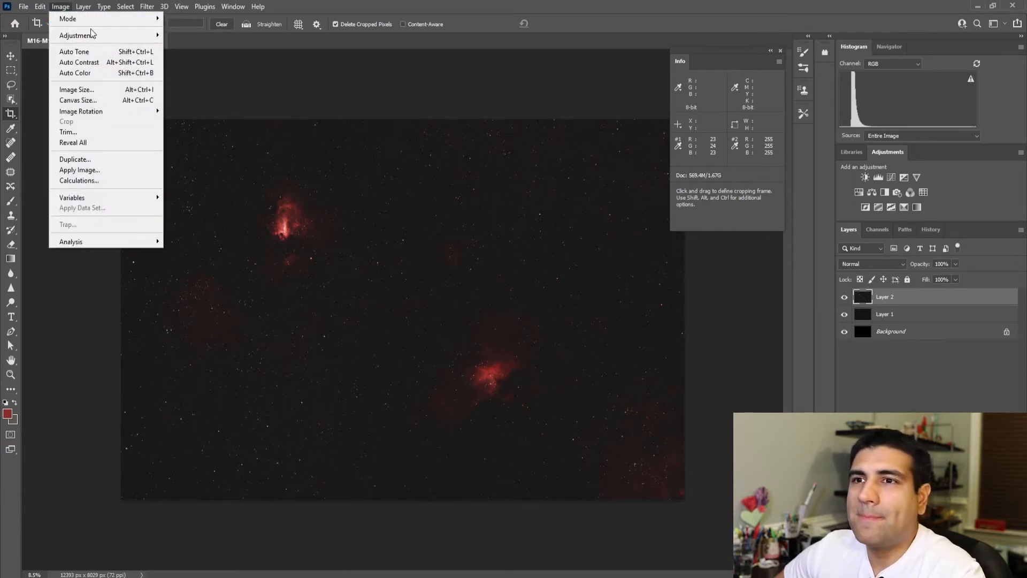
mouse_move(99, 36)
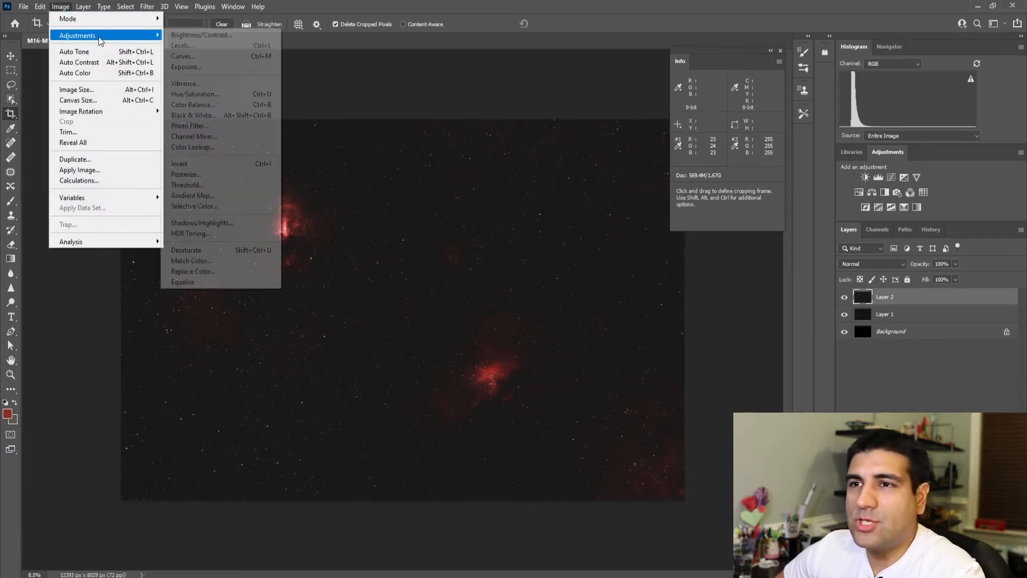
click(180, 47)
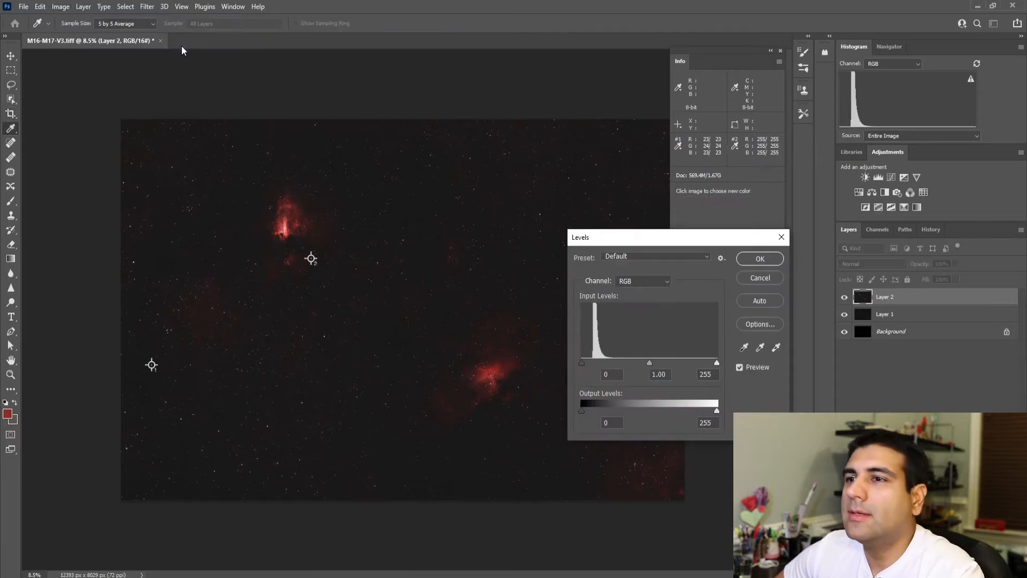
click(632, 281)
click(653, 312)
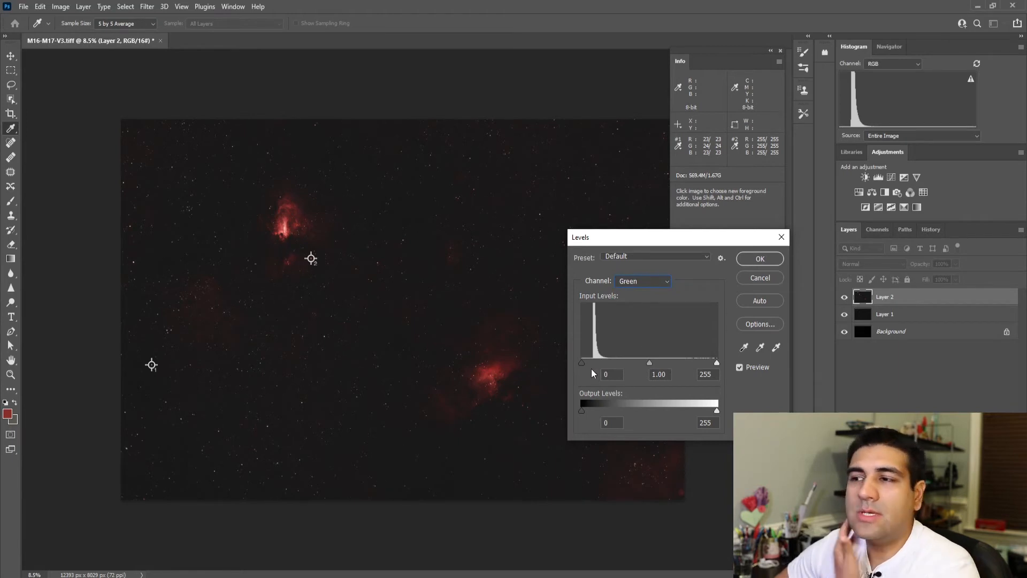
mouse_move(580, 364)
mouse_down()
mouse_move(600, 362)
mouse_move(577, 361)
mouse_up()
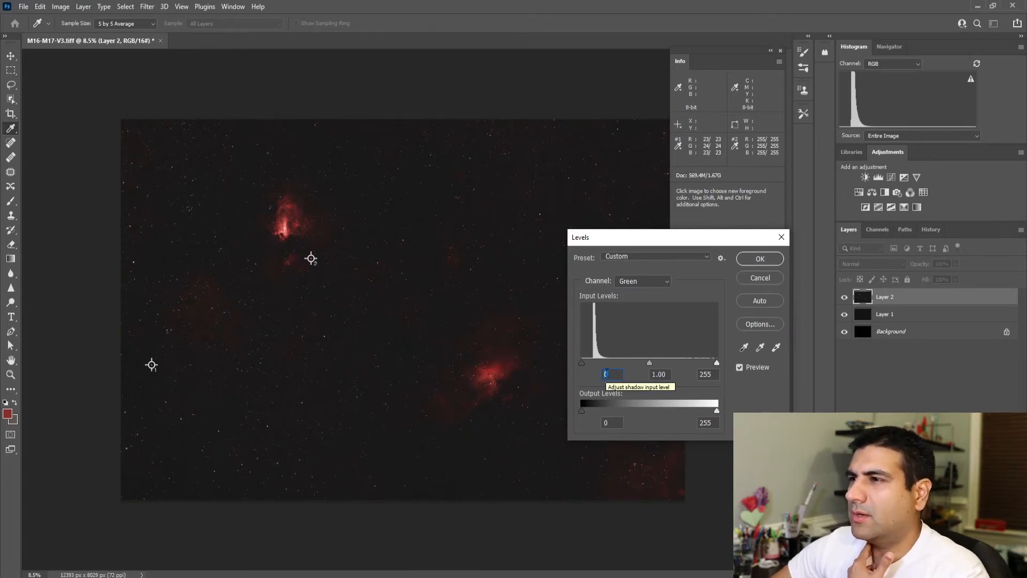
text(1)
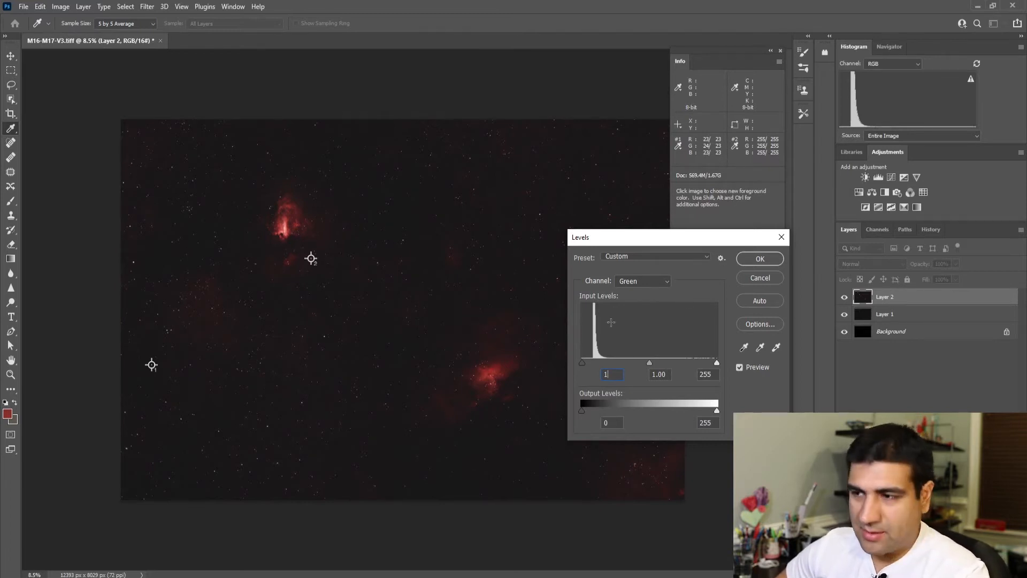
click(760, 260)
key(c)
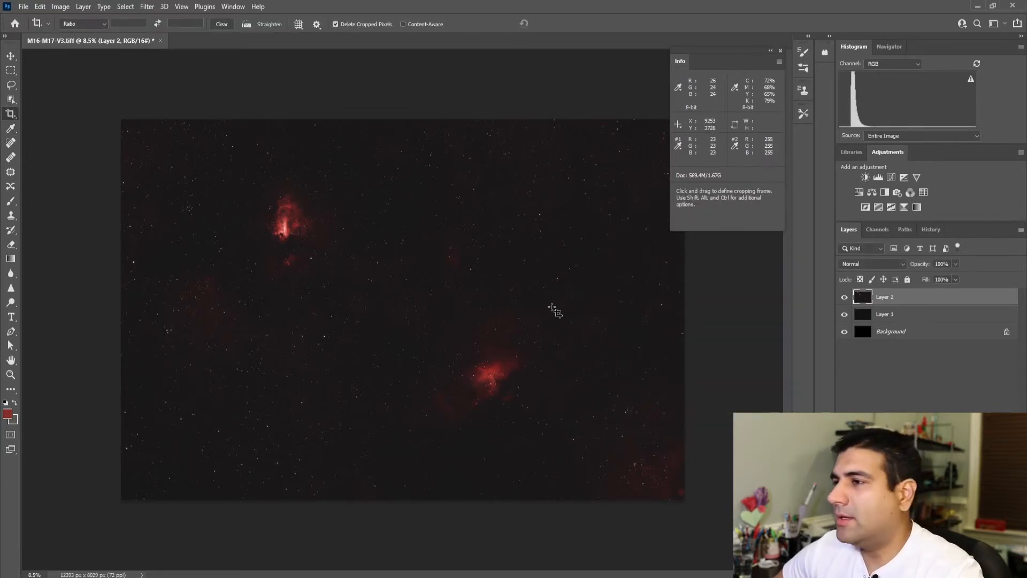
Step: Stamp the visible layers into a new top layer and brighten it with a Curves point at input 90, output 137
key(ctrl+shift+alt+n)
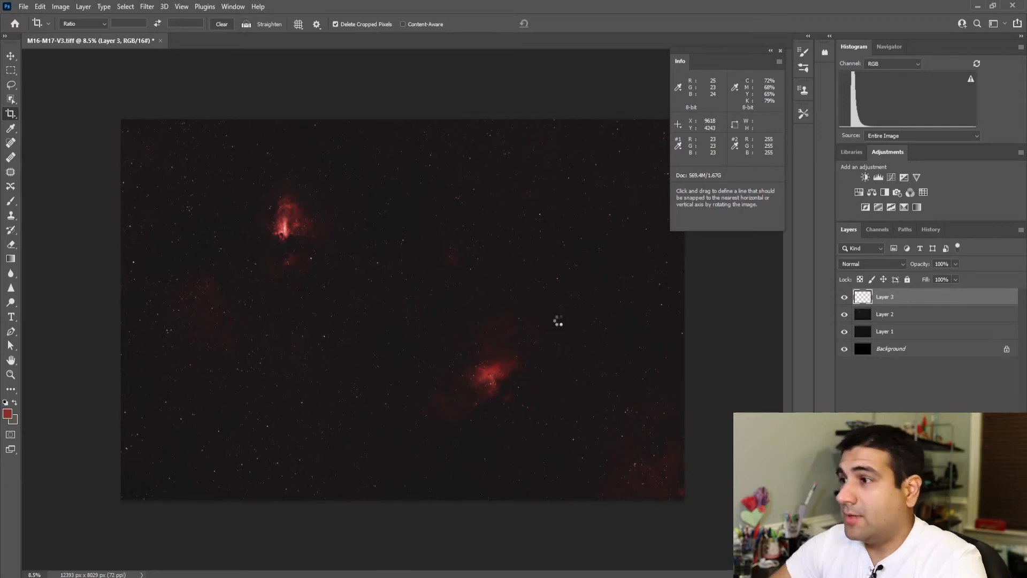
key(ctrl+shift+alt+e)
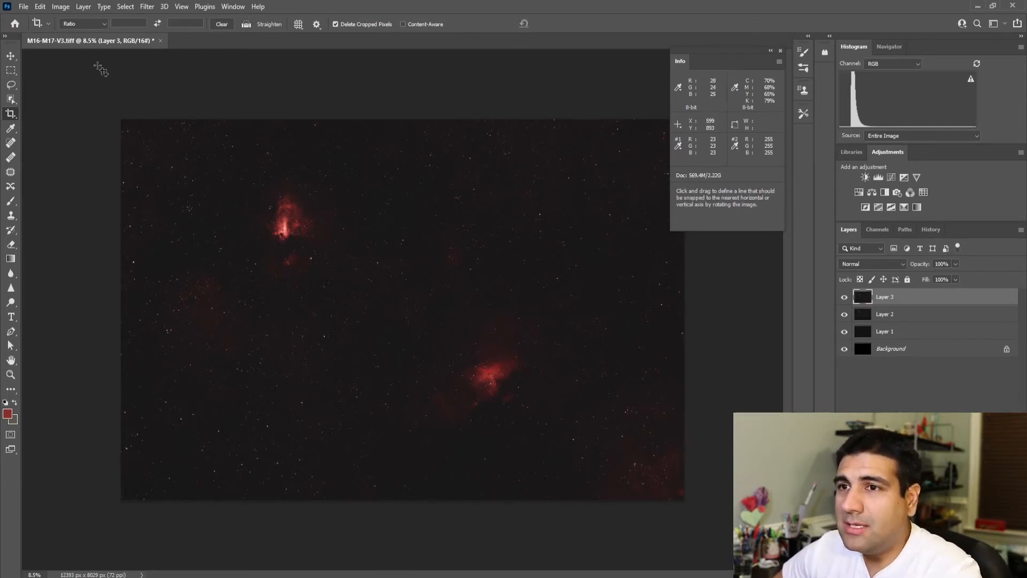
click(64, 8)
mouse_move(80, 36)
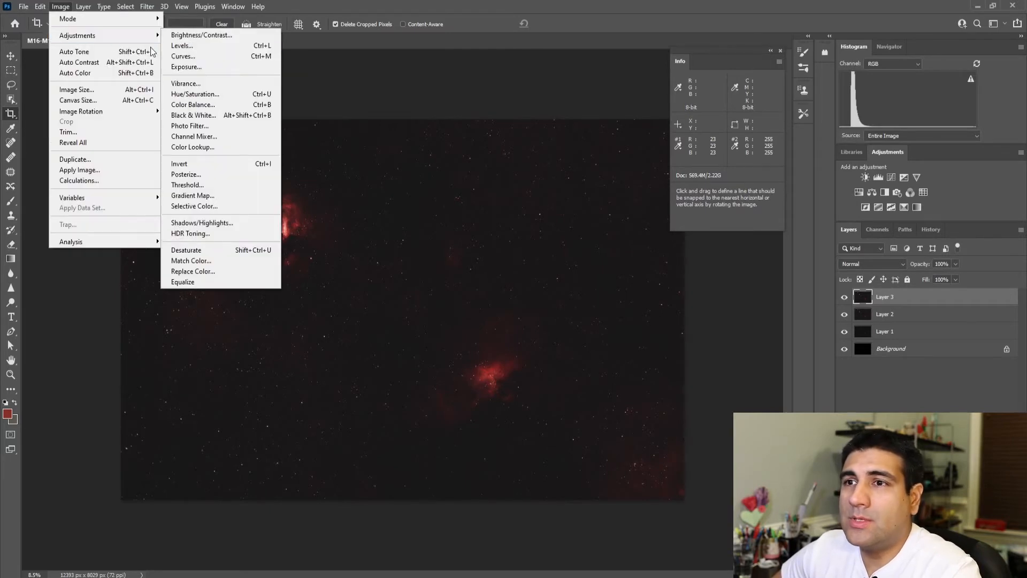
click(185, 57)
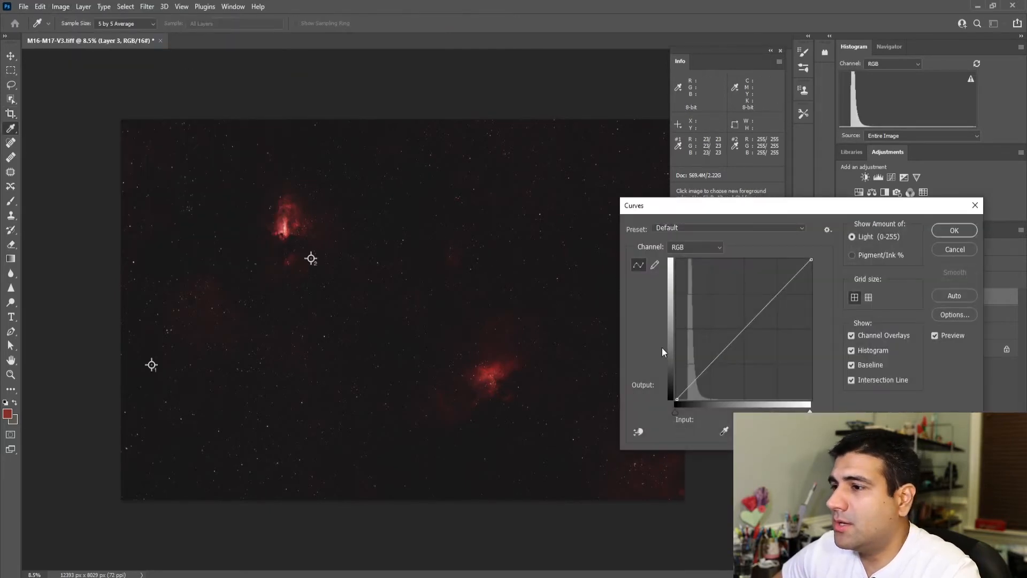
drag(732, 338, 725, 324)
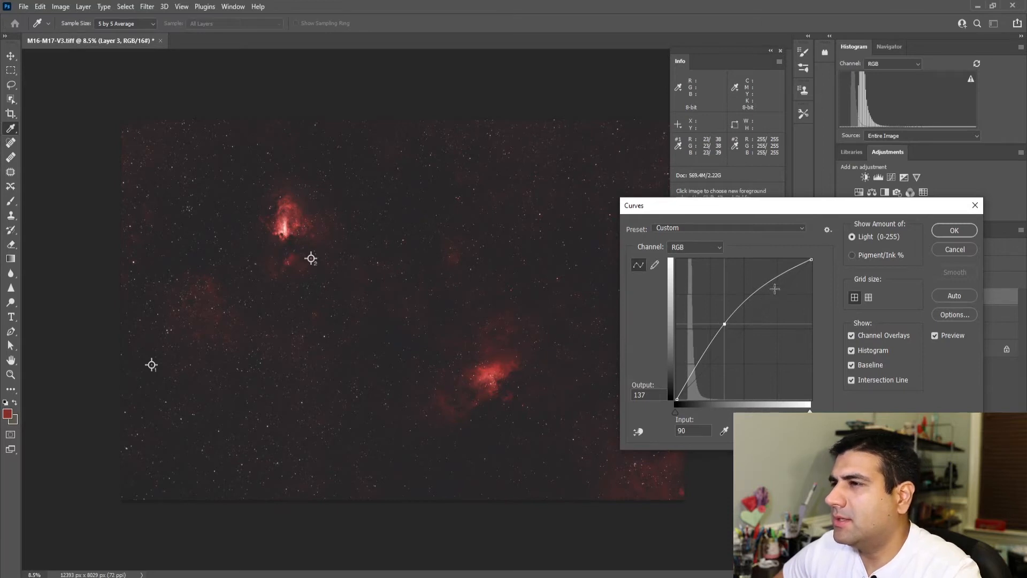
click(938, 232)
key(c)
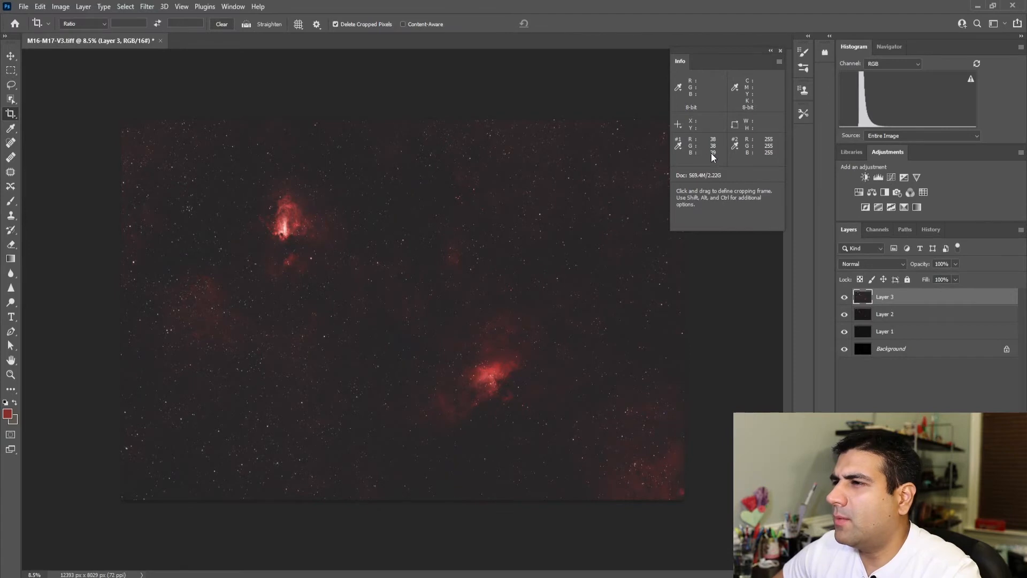
Step: Set the Blue channel's shadow input level to 1 in a Levels adjustment on Layer 3 and apply it
click(63, 8)
mouse_move(80, 31)
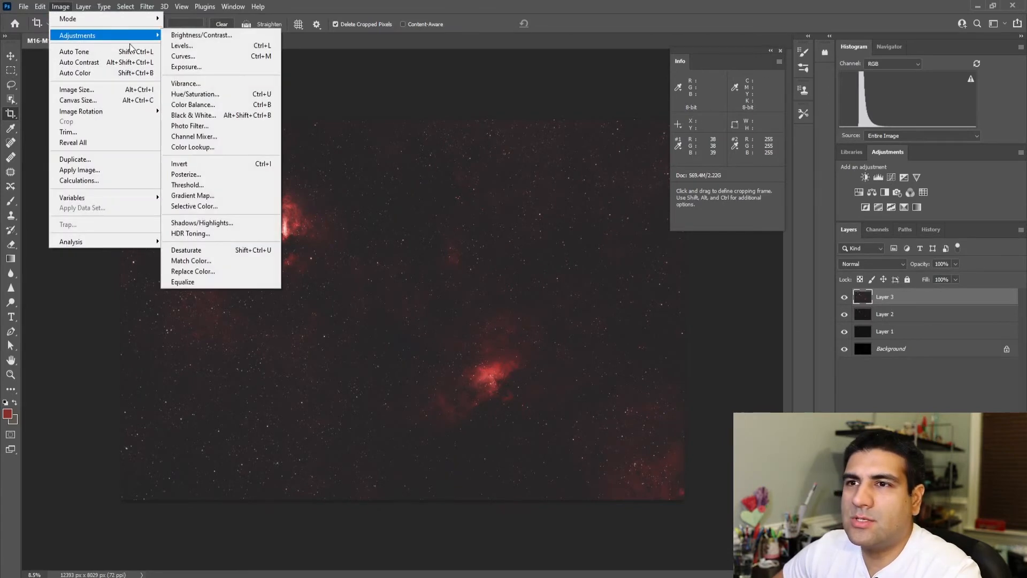
click(187, 45)
click(643, 281)
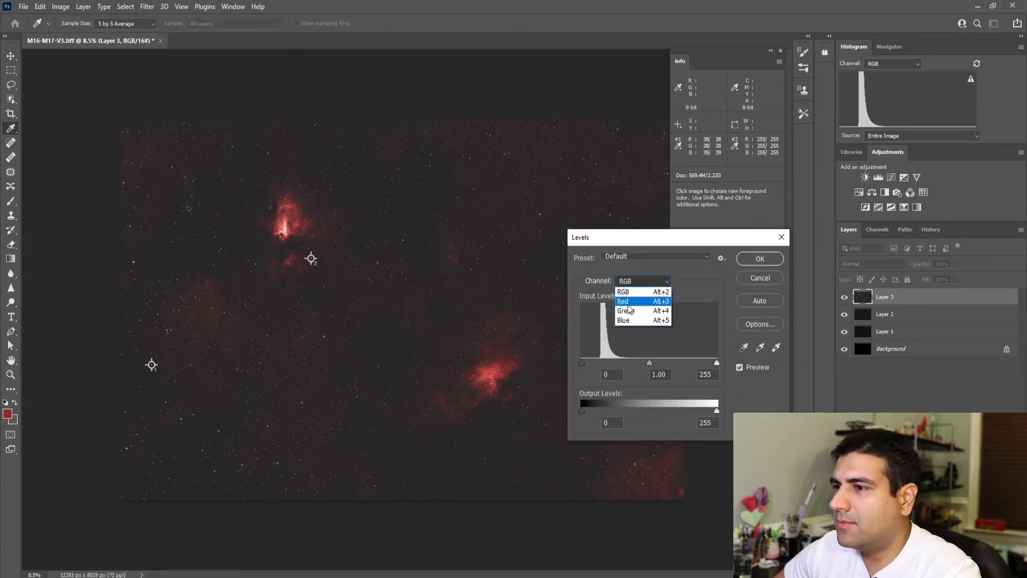
click(625, 321)
text(1)
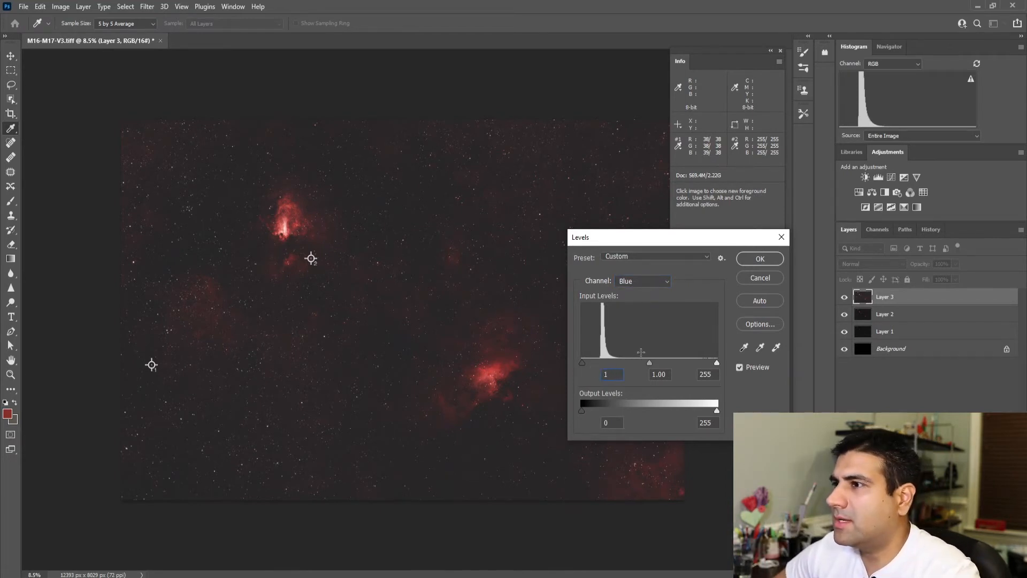
key(Return)
key(c)
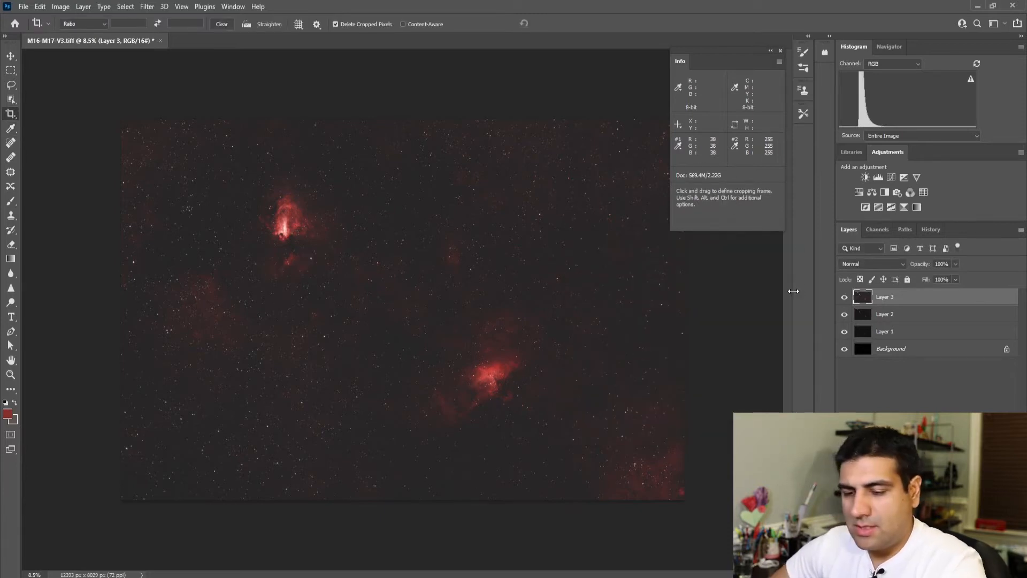
Step: Stamp the visible layers into a new layer and apply Curves that darken the sky background, with a second point at input 52, output 52
key(ctrl+shift+alt+e)
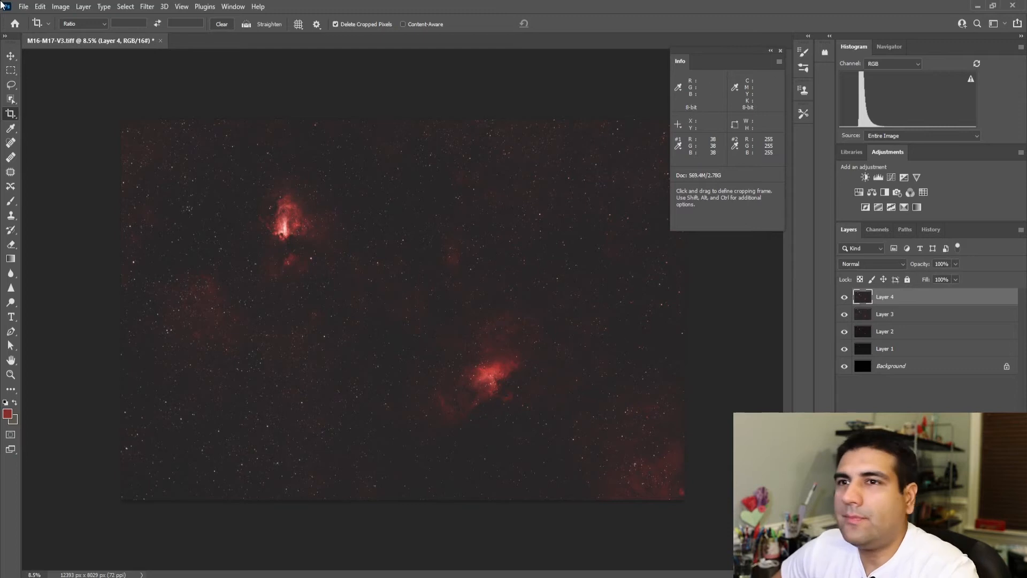
click(60, 7)
mouse_move(92, 37)
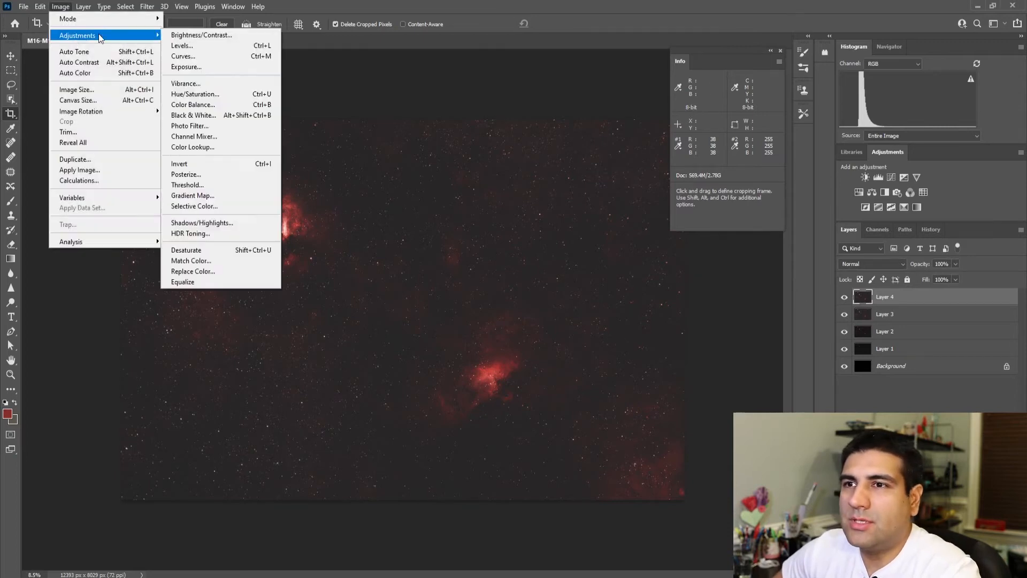
click(181, 56)
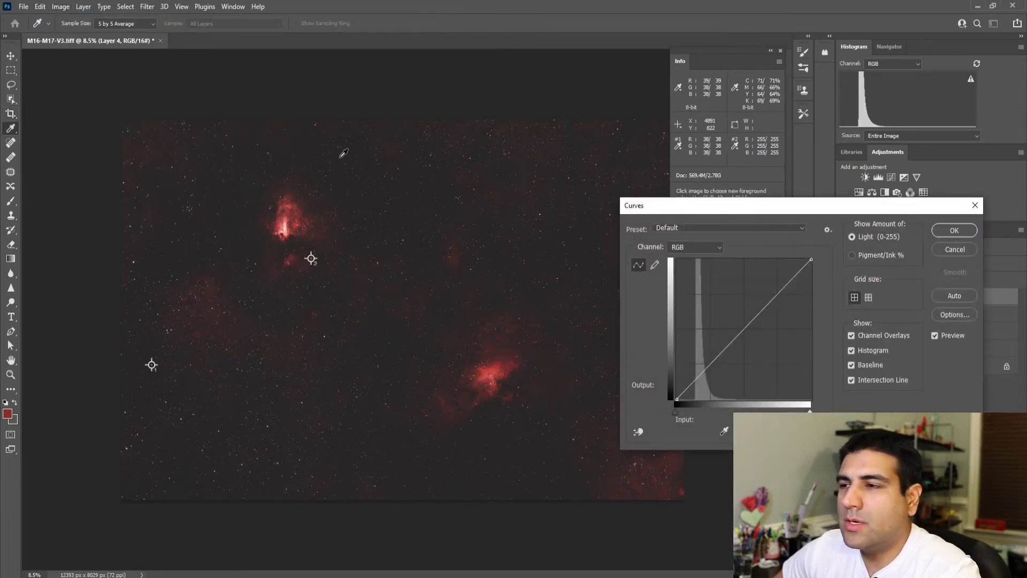
drag(694, 381, 704, 371)
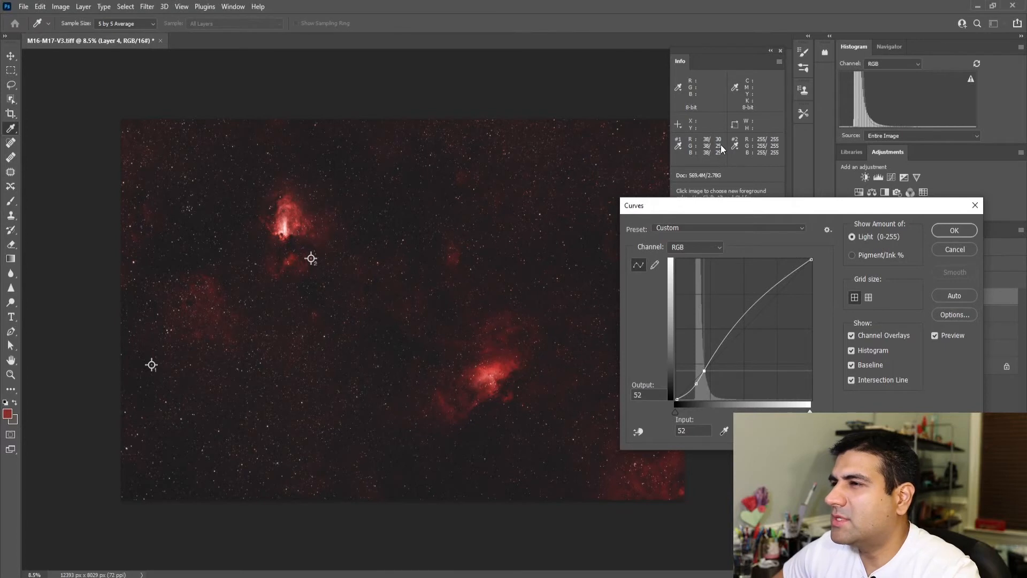
click(942, 231)
key(c)
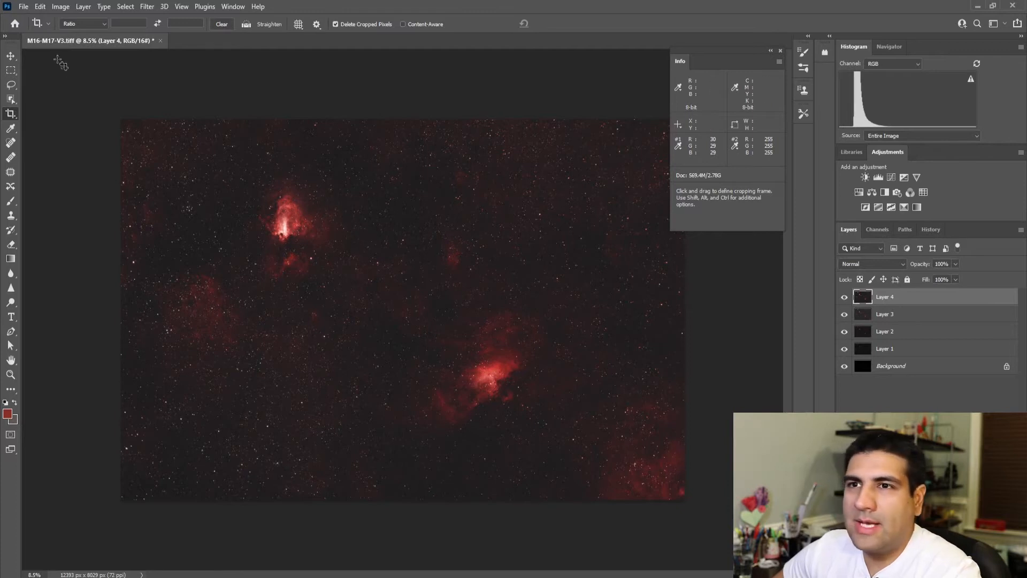
Step: Stamp the visible layers into another new top layer and brighten it with a Curves point at input 99, output 124
key(ctrl+alt+shift+e)
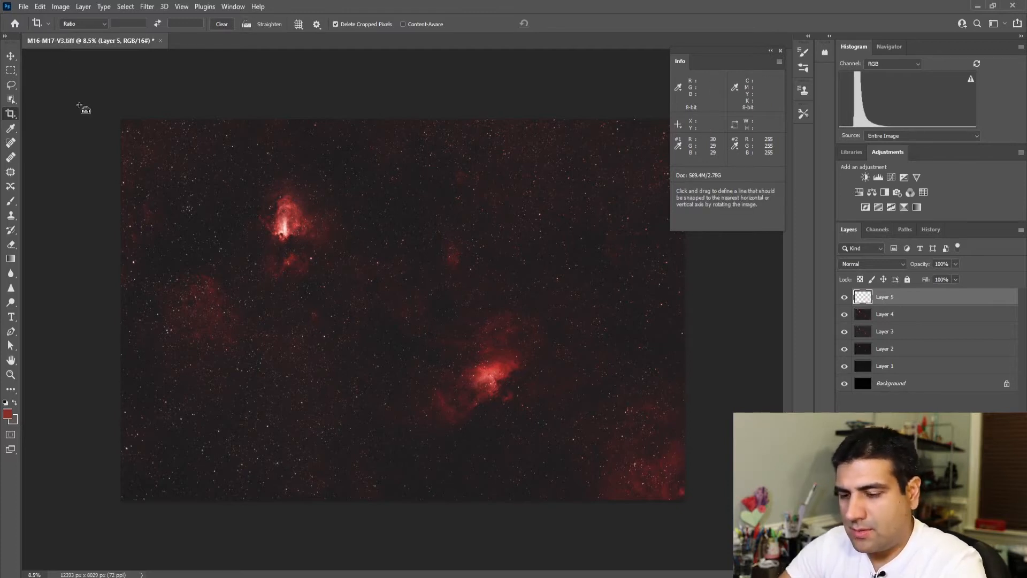
click(60, 7)
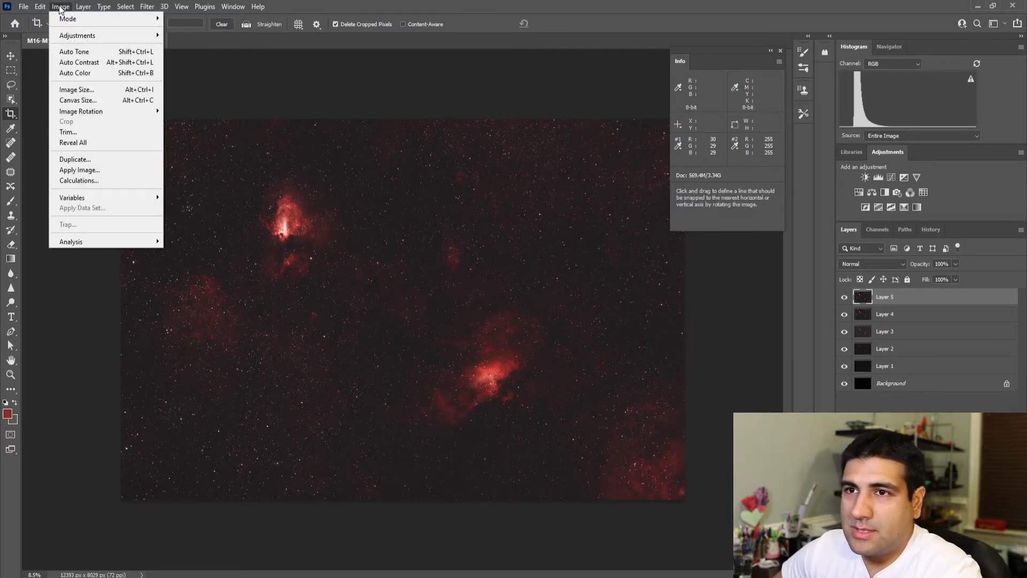
mouse_move(100, 36)
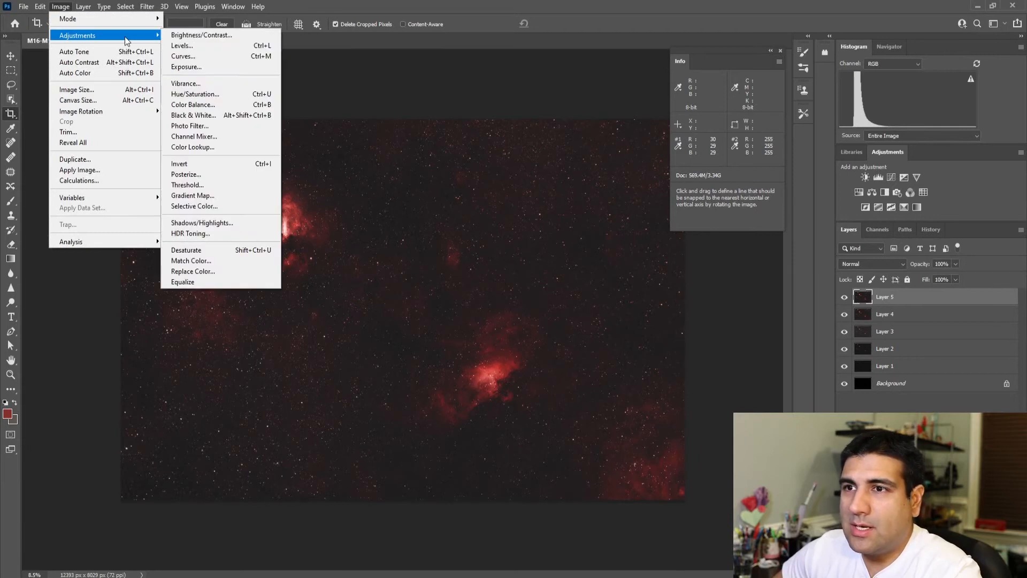
click(182, 56)
drag(735, 336, 729, 331)
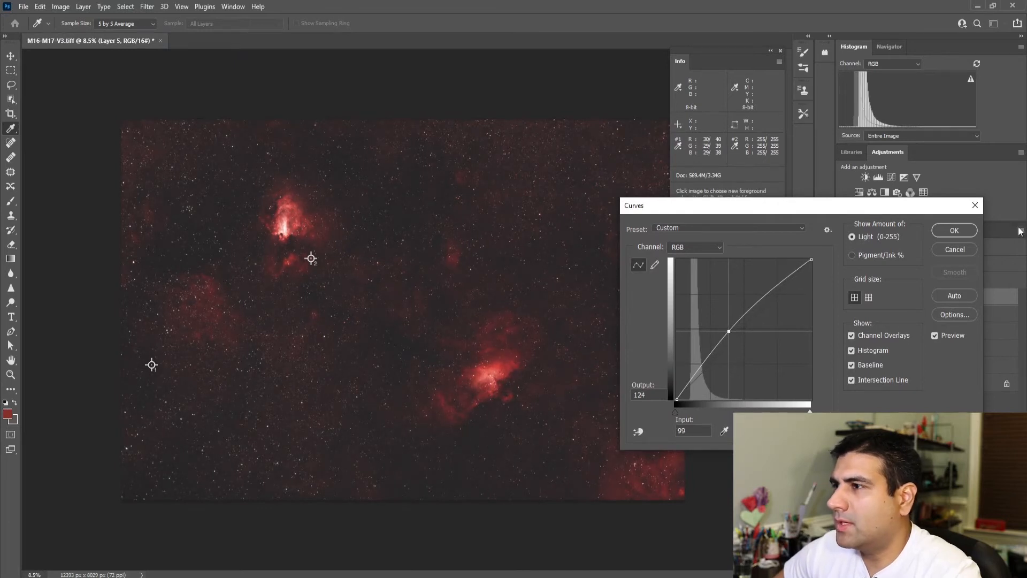
click(955, 230)
key(c)
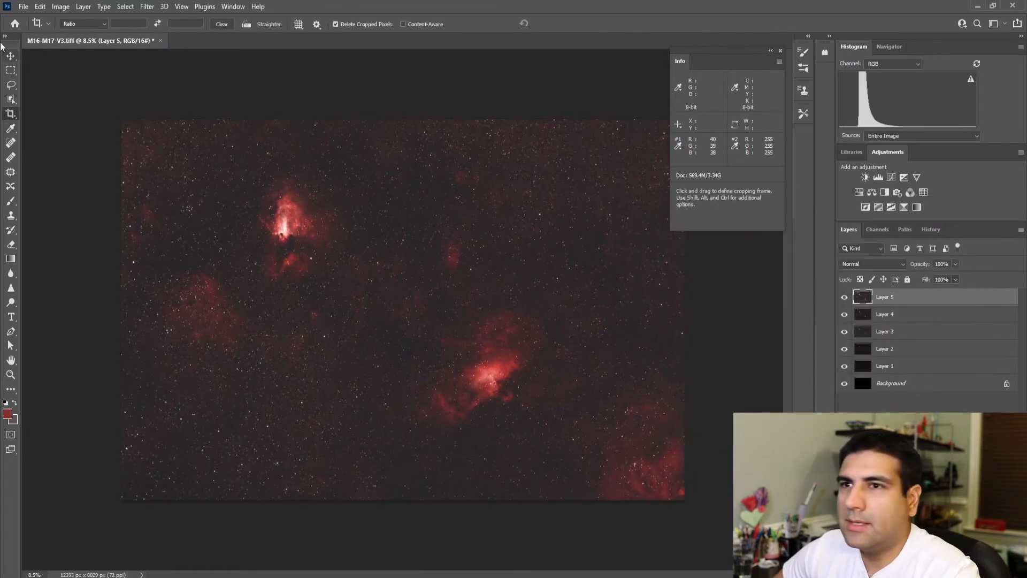
Step: Raise the red and green shadow input levels on Layer 5 with Levels to match the blue value at color sampler 1
click(56, 8)
mouse_move(75, 36)
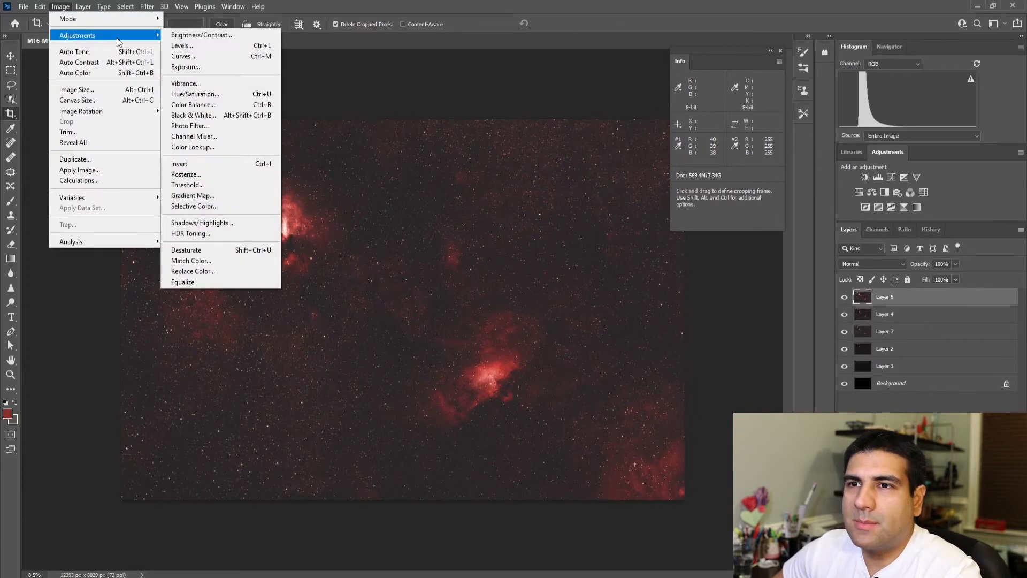
click(192, 46)
click(642, 281)
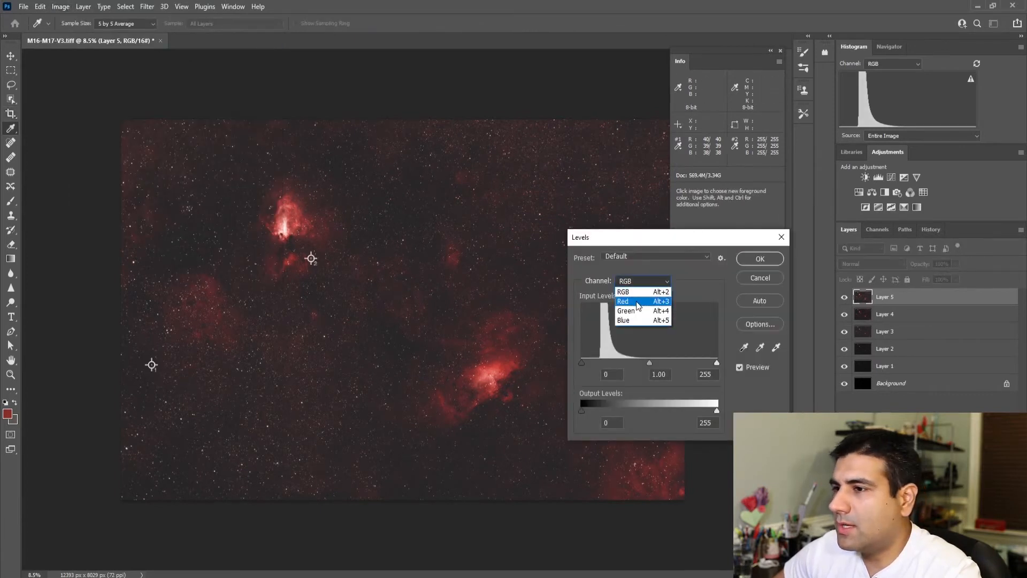
click(632, 294)
double_click(602, 374)
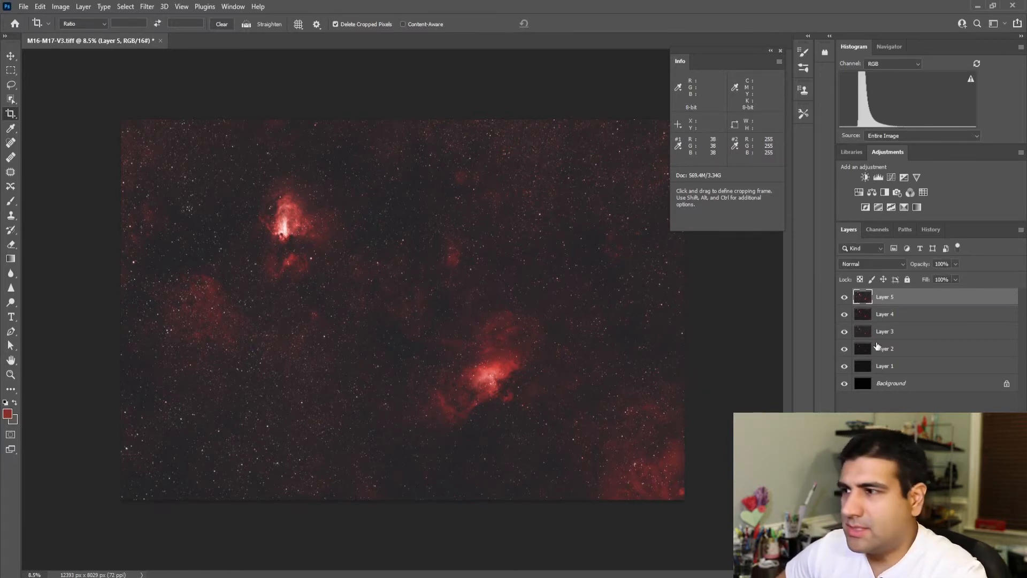
Step: Merge Layers 1 through 5 into a single layer above the Background
shift+click(884, 315)
shift+click(889, 350)
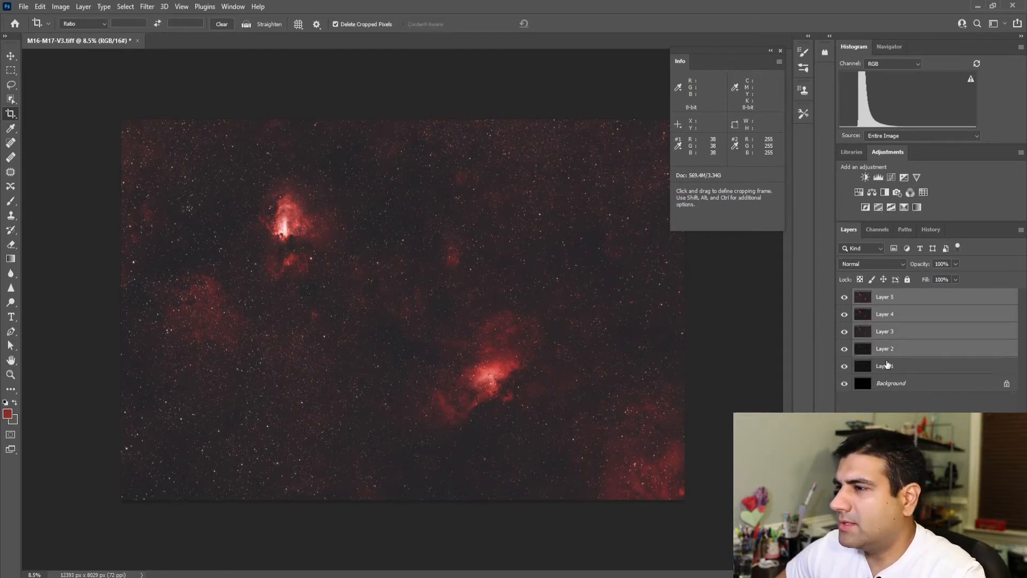
shift+click(889, 367)
right_click(889, 368)
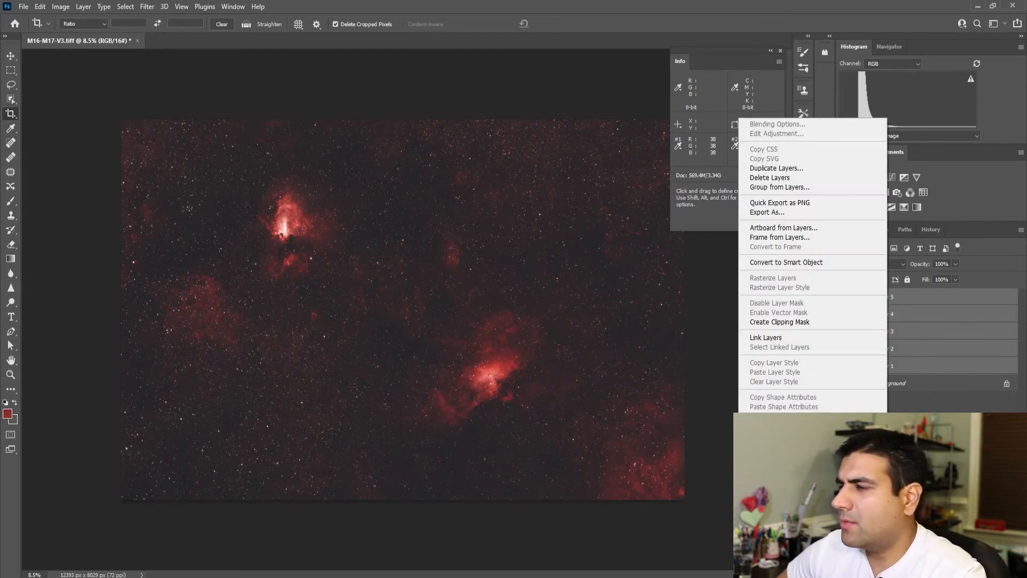
click(803, 438)
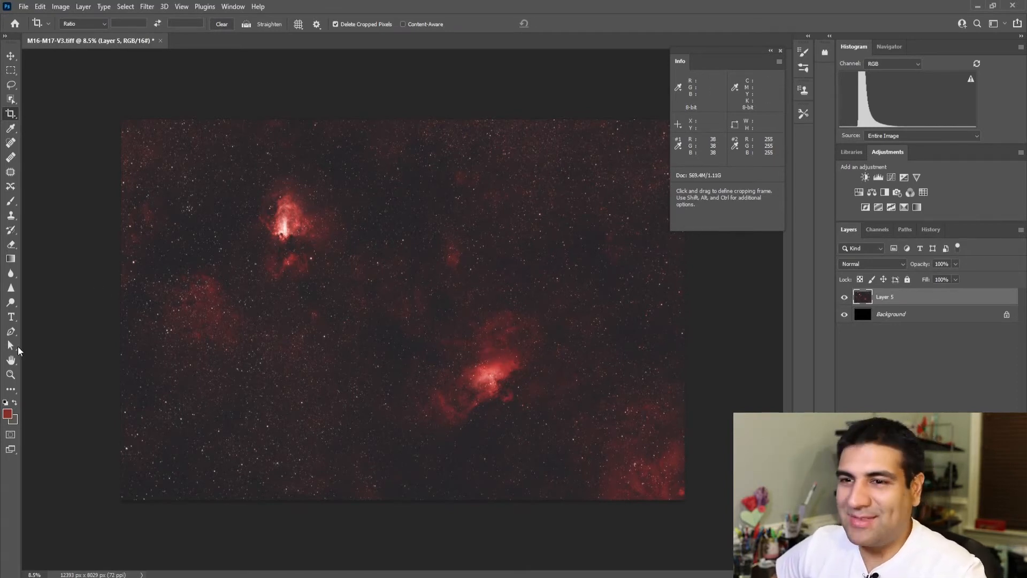
Step: Switch to the browser, read the GradientXTerminator plug-in page on rc-astro.com, and return to Photoshop
click(11, 376)
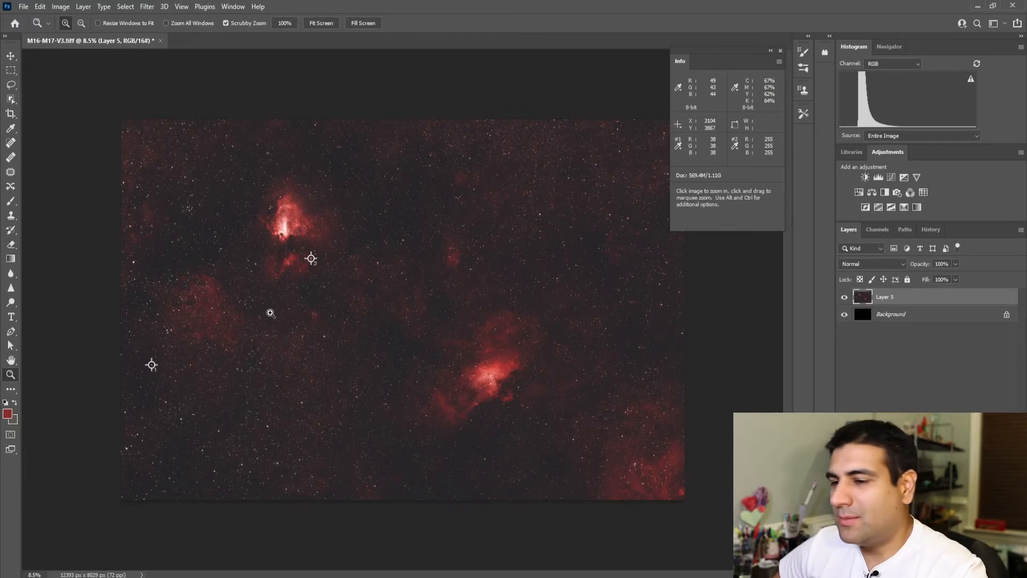
key(alt+Tab)
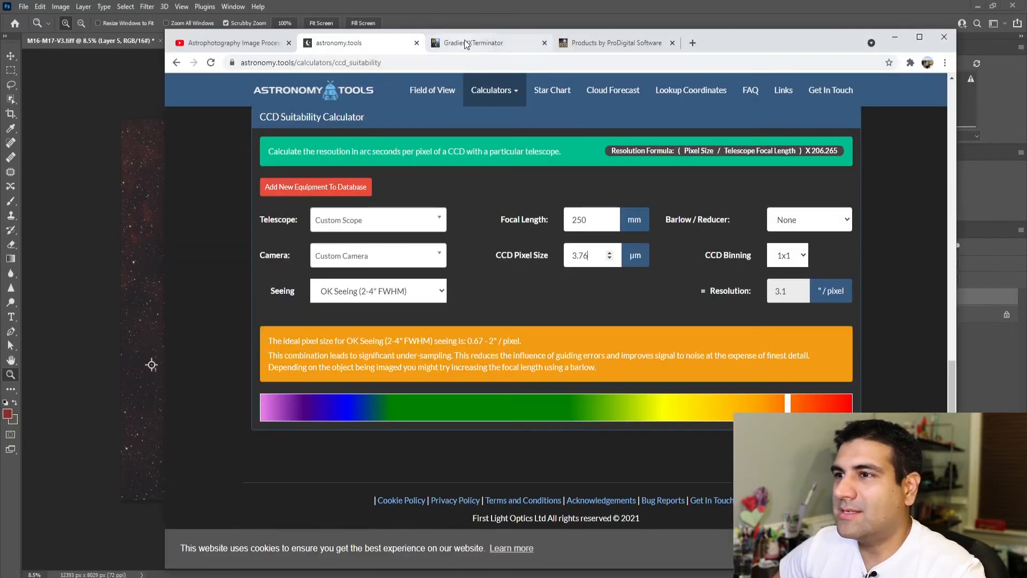
click(513, 43)
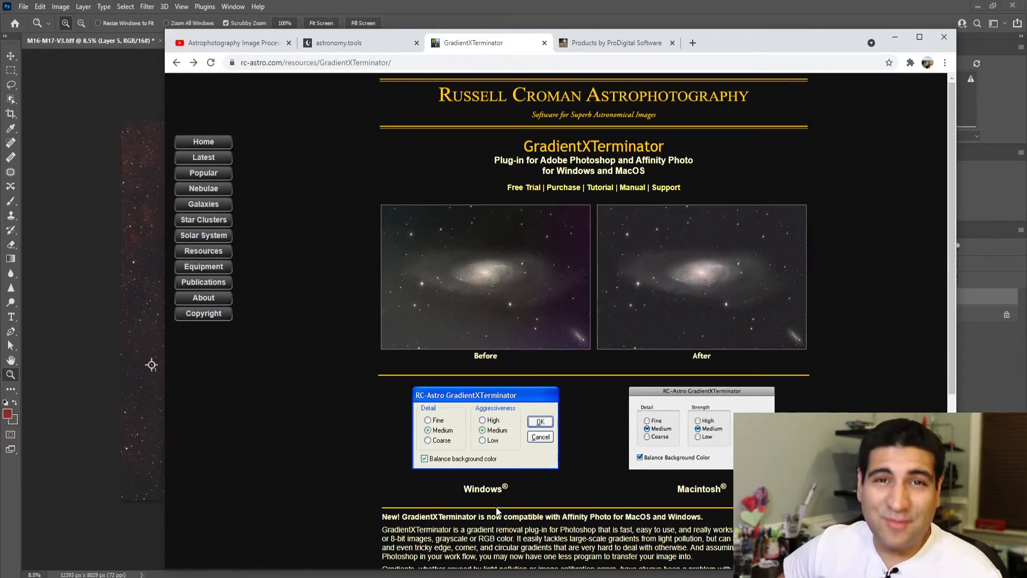
scroll(461, 484, down, 3)
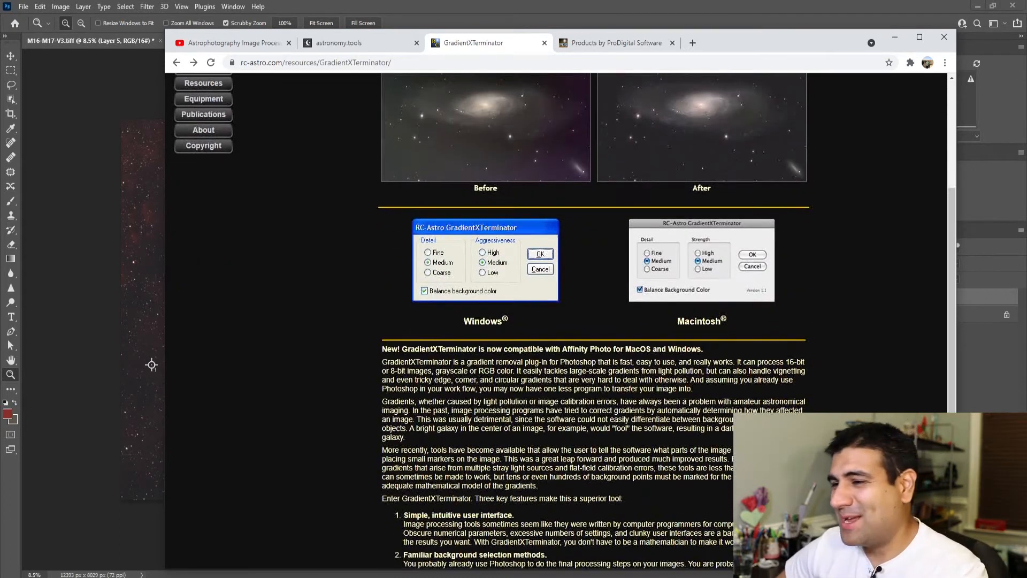
scroll(463, 395, up, 5)
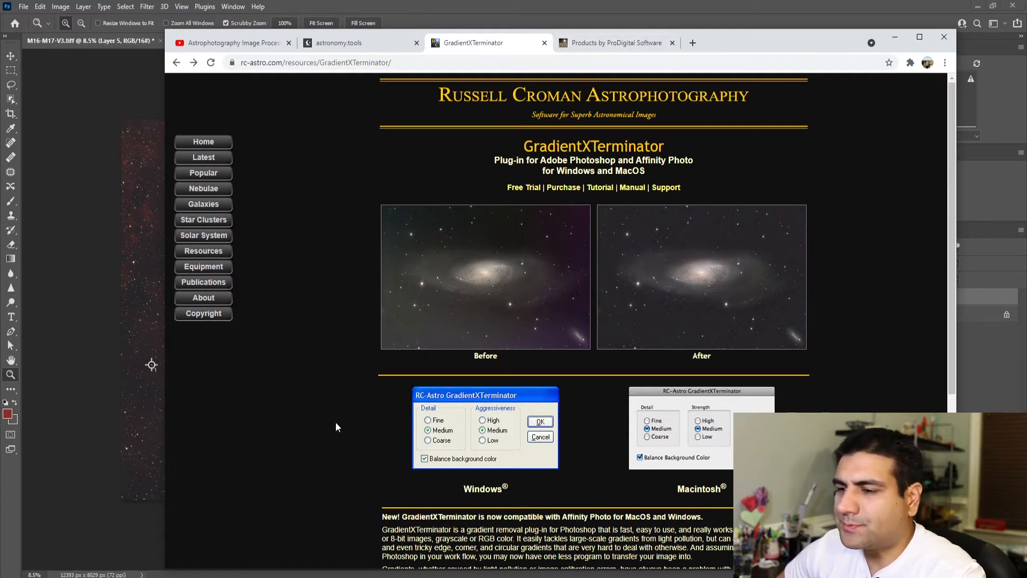
click(107, 392)
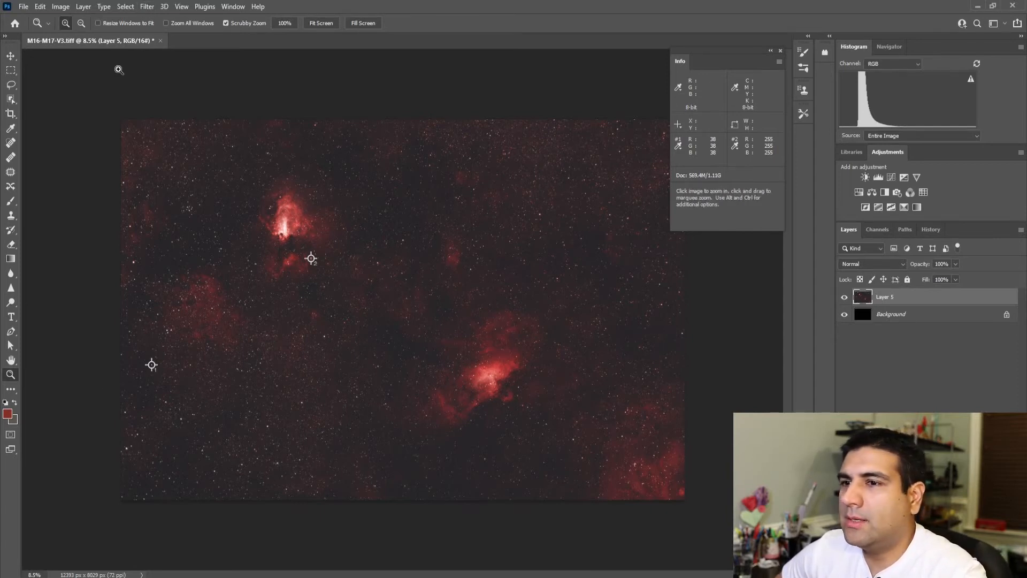
Step: Outline both bright nebulae with one freehand Lasso selection at 55 px feather and invert the selection to target the surrounding sky
click(11, 87)
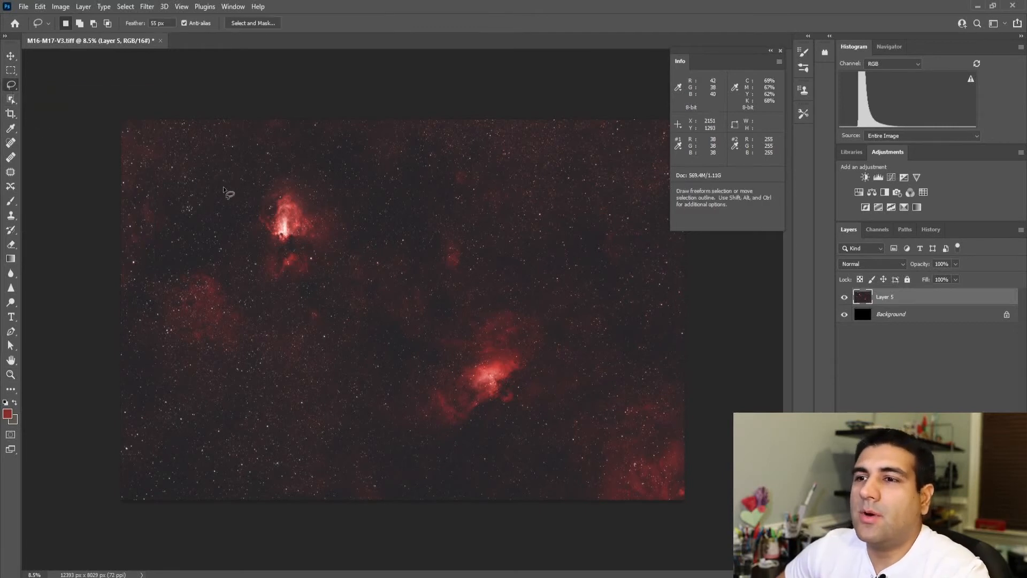
mouse_move(236, 194)
mouse_down()
mouse_move(224, 251)
mouse_move(249, 301)
mouse_move(303, 325)
mouse_move(368, 329)
mouse_move(392, 435)
mouse_move(420, 454)
mouse_move(509, 457)
mouse_move(561, 405)
mouse_move(580, 336)
mouse_move(560, 290)
mouse_move(512, 268)
mouse_move(449, 272)
mouse_move(414, 252)
mouse_move(337, 158)
mouse_move(287, 152)
mouse_move(250, 168)
mouse_move(230, 241)
mouse_up()
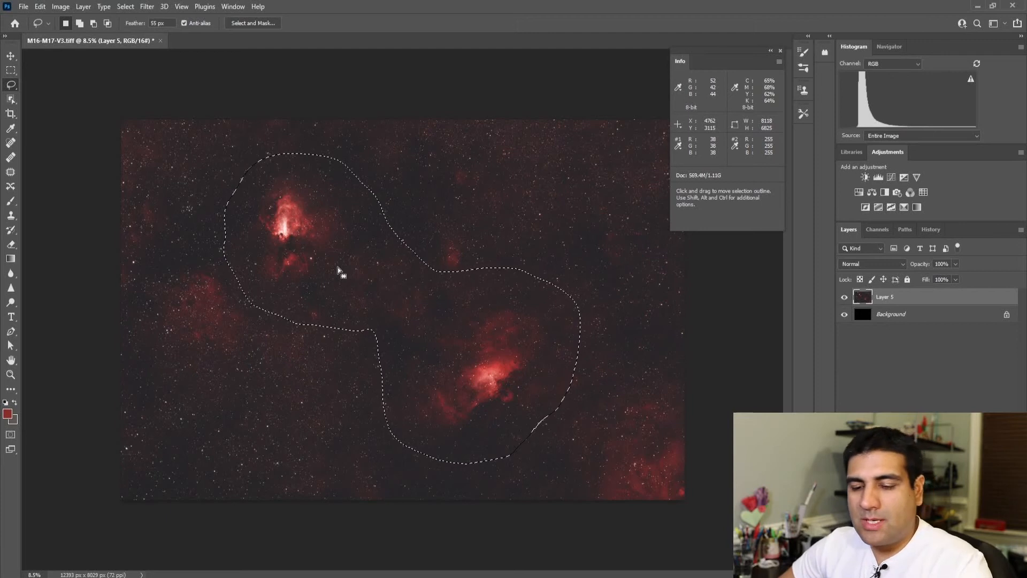
key(ctrl+shift+i)
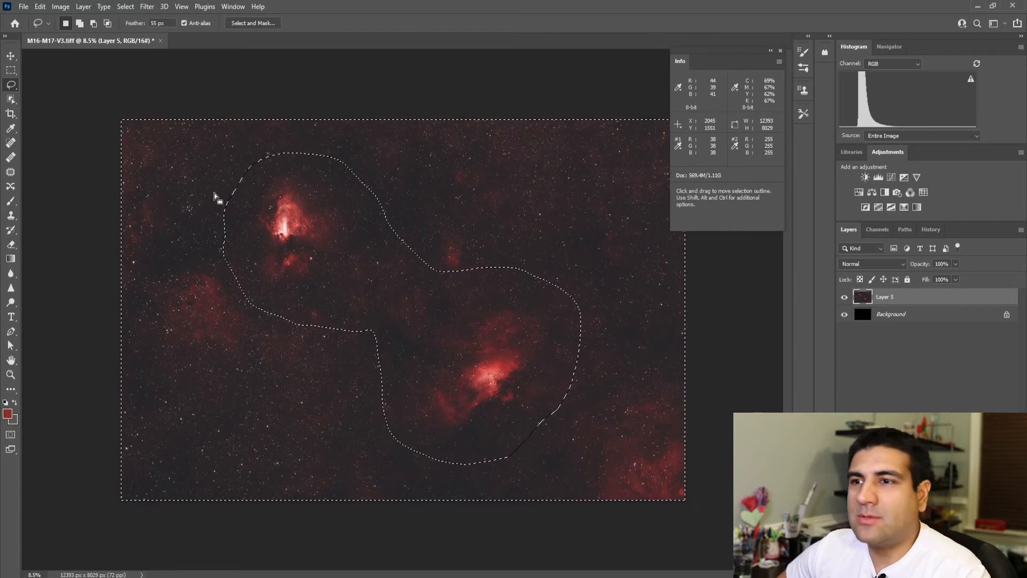
Step: Run GradientXTerminator on the selected sky with medium detail, medium aggressiveness and background color balancing, and remove the selection
click(144, 8)
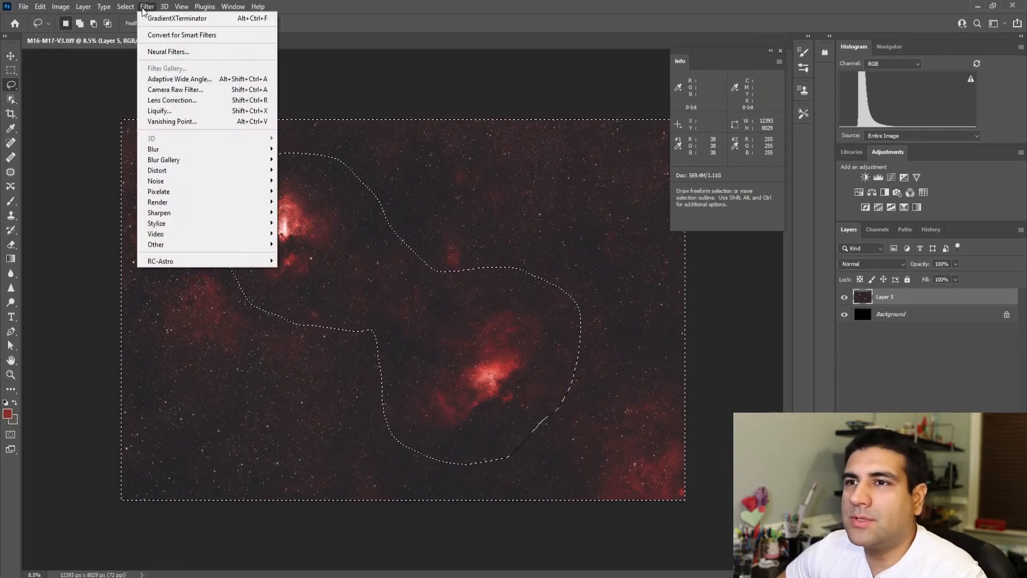
mouse_move(198, 255)
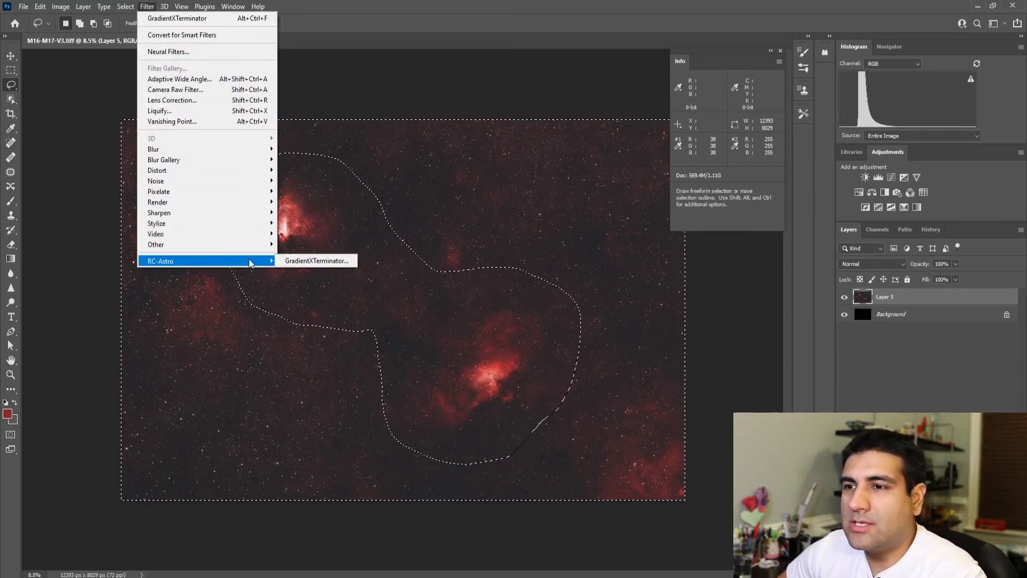
click(283, 260)
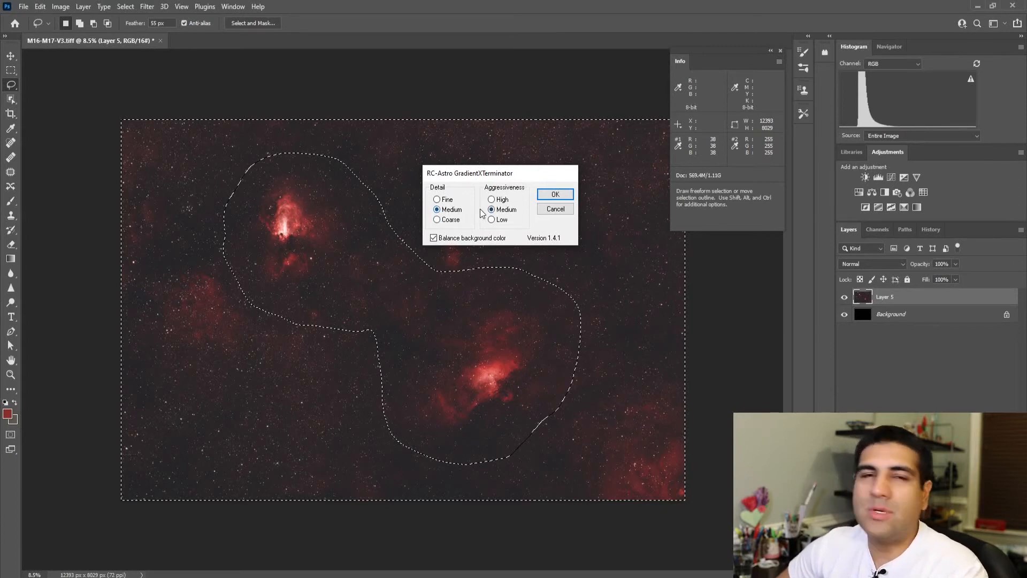
click(546, 199)
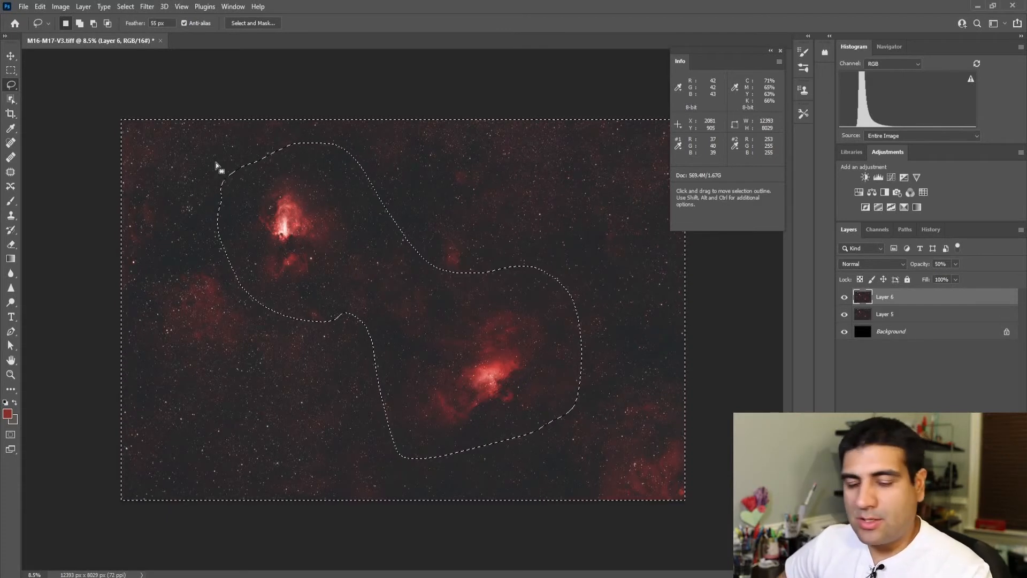
key(ctrl+d)
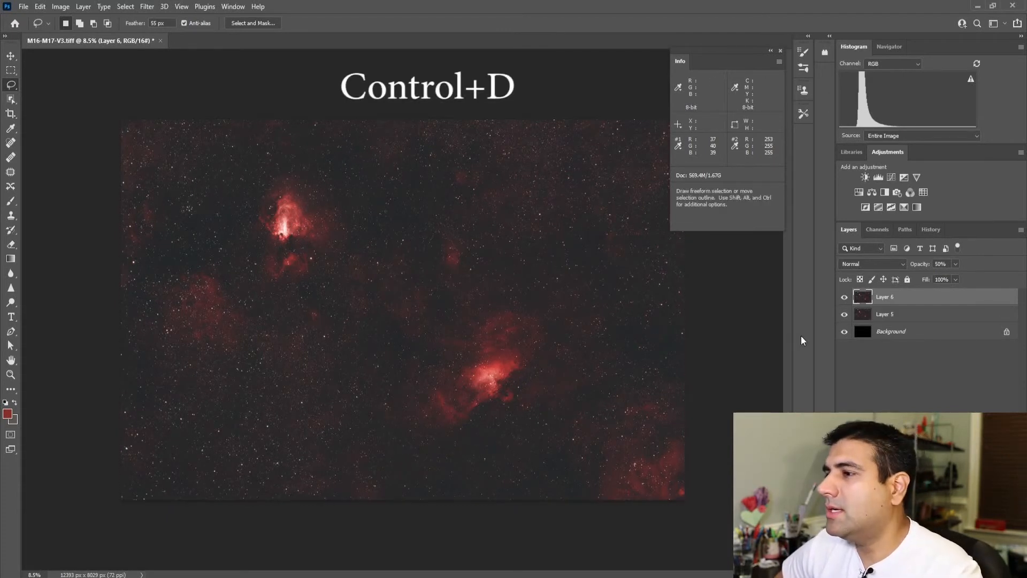
Step: Stamp the visible layers into a new top layer and use Levels to match green and blue to the red value at color sampler 1
key(ctrl+shift+alt+e)
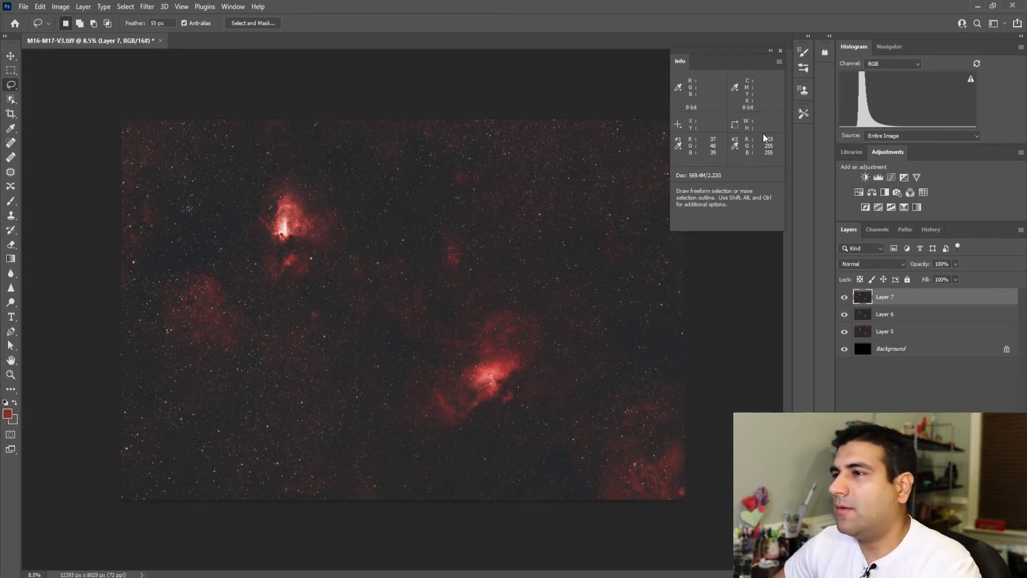
click(61, 6)
mouse_move(151, 35)
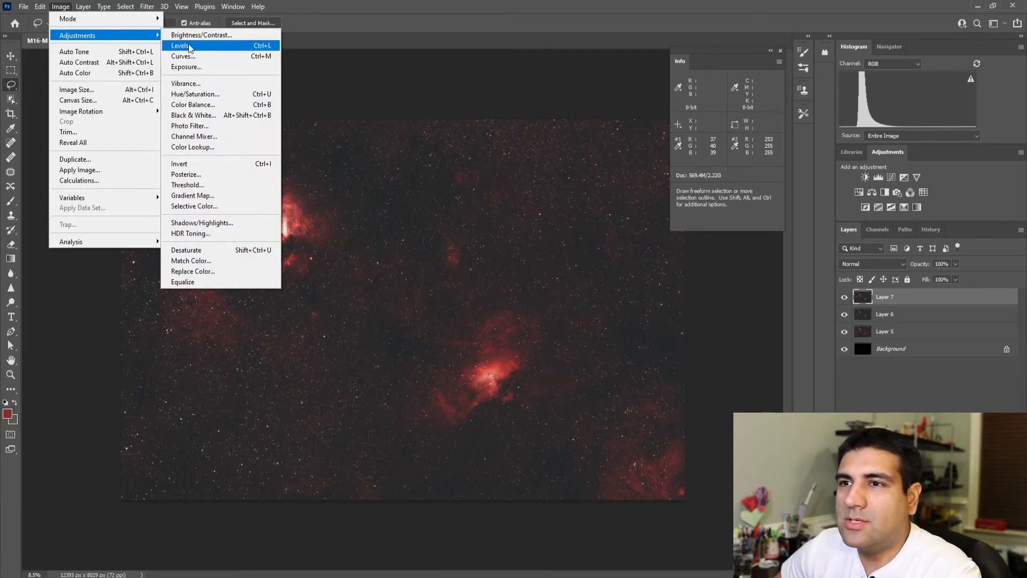
click(188, 47)
click(639, 281)
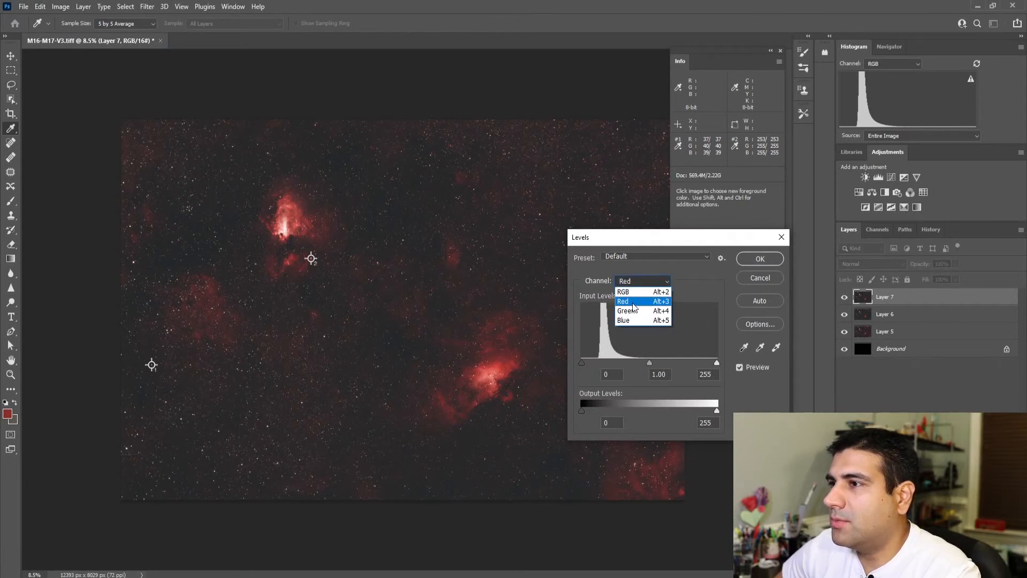
click(632, 310)
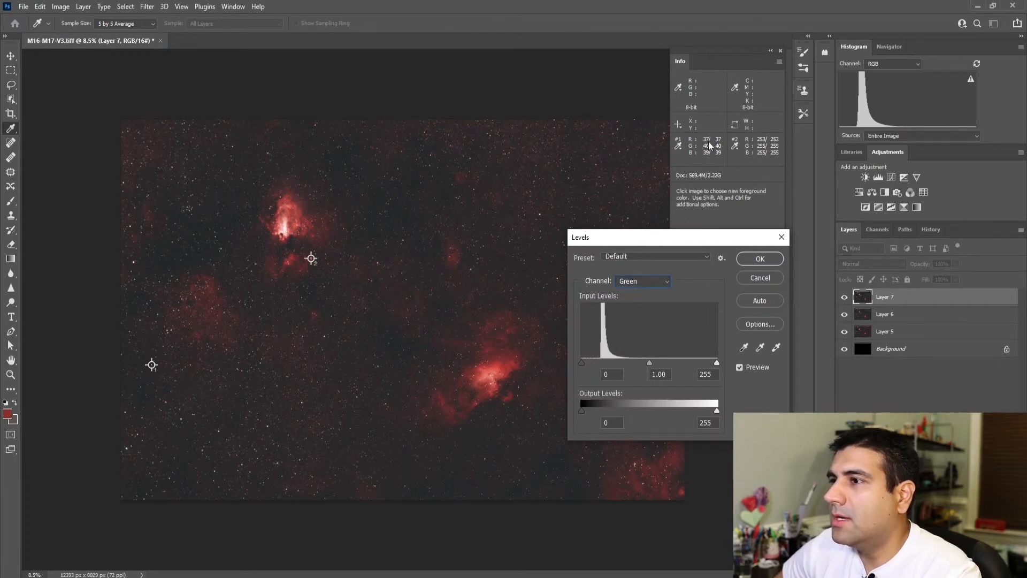
key(Escape)
key(l)
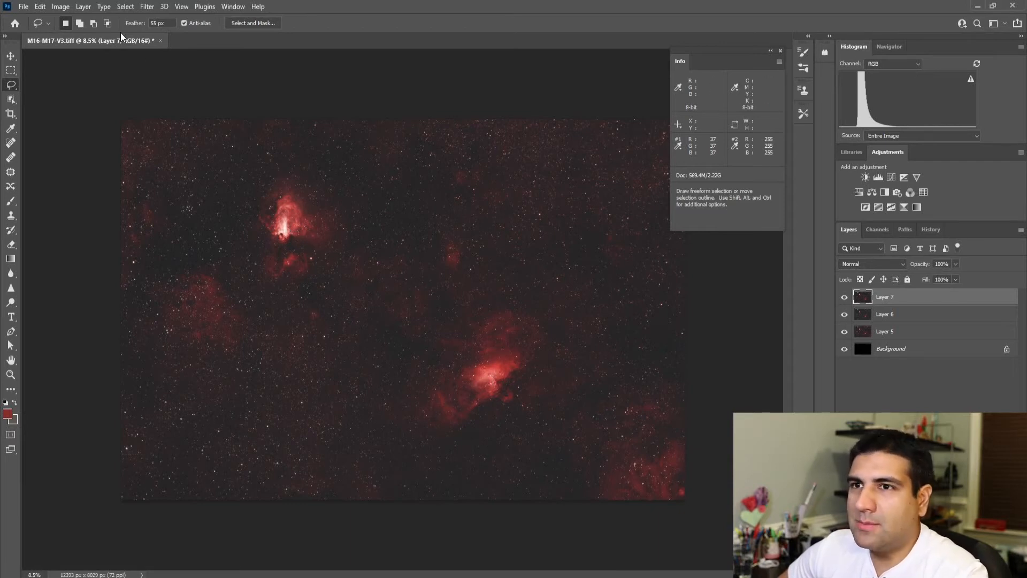
Step: Select the red nebula areas with Color Range, sampling the nebulae's red and setting the fuzziness to 106
click(127, 6)
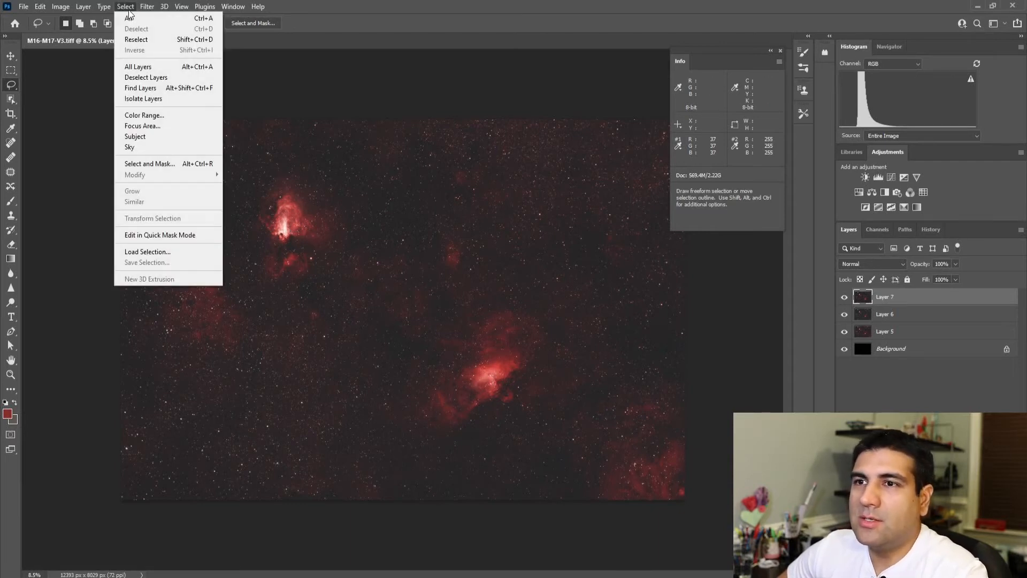
click(138, 115)
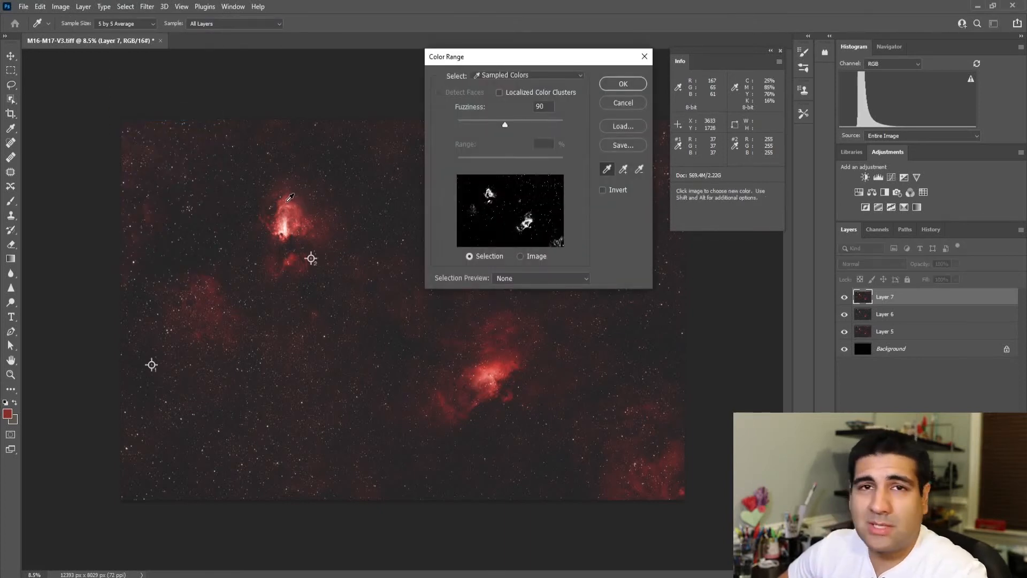
click(290, 198)
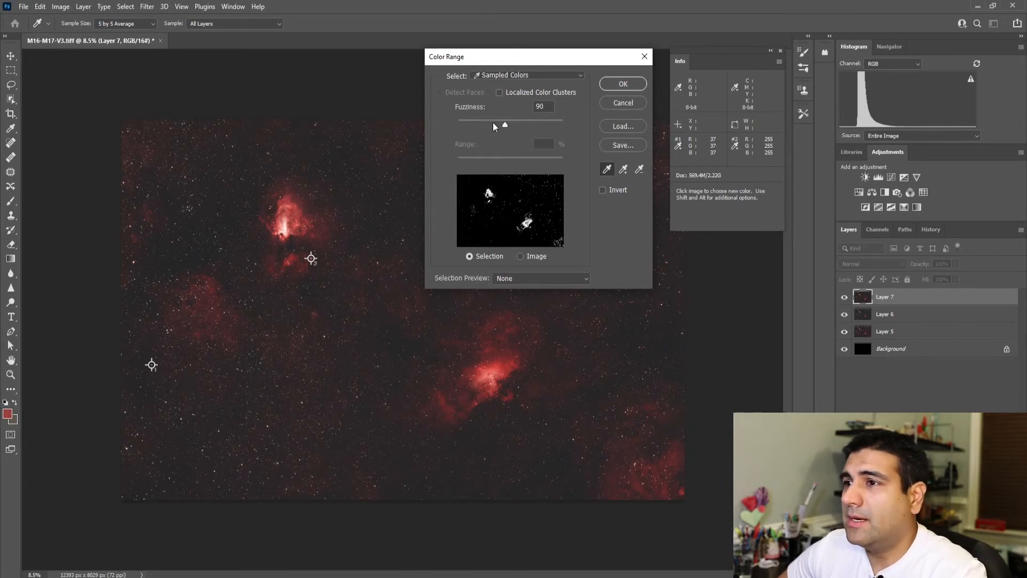
click(303, 213)
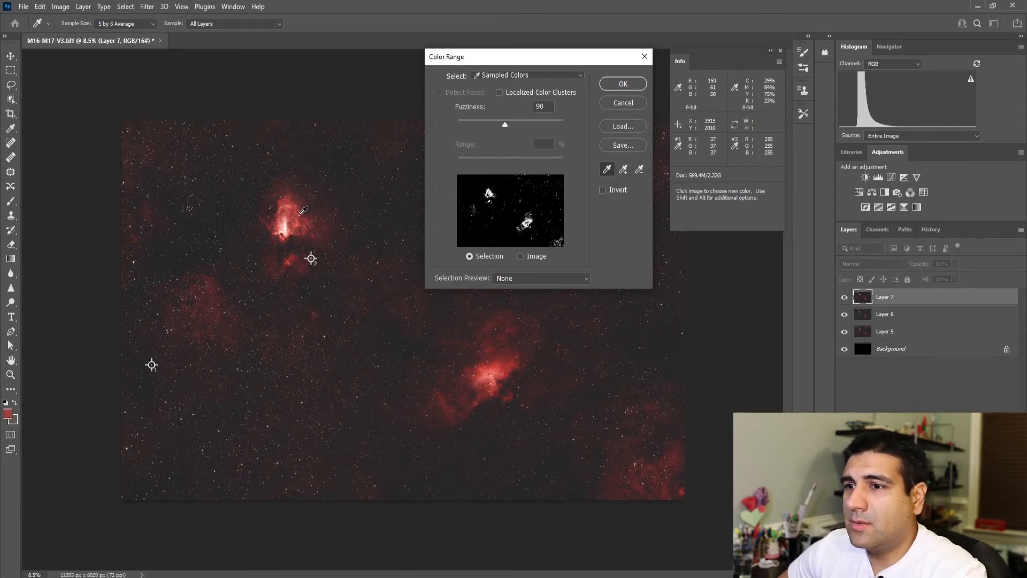
click(502, 363)
click(303, 209)
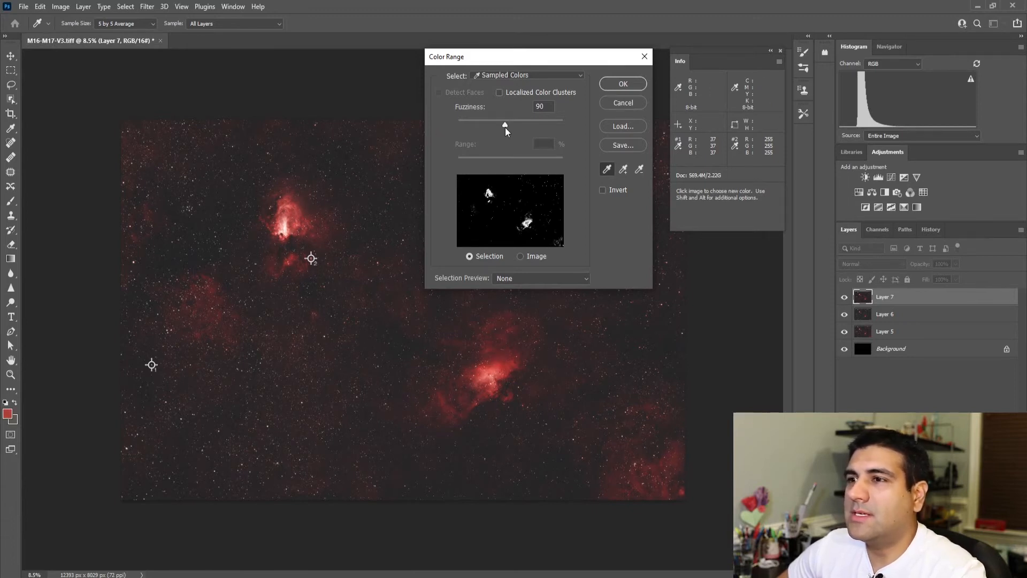
mouse_move(506, 126)
mouse_down()
mouse_move(542, 126)
mouse_move(480, 131)
mouse_move(506, 124)
mouse_up()
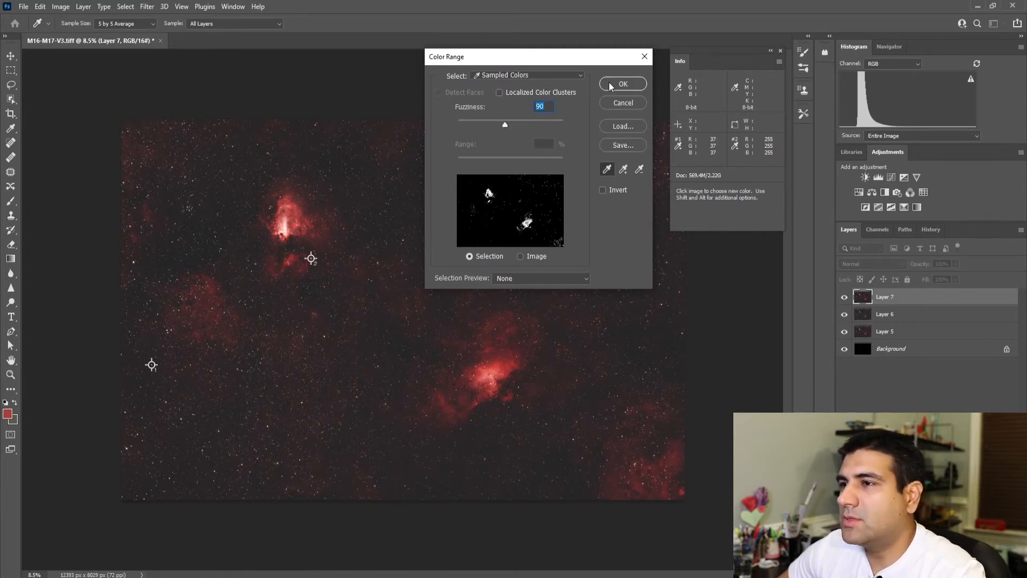
drag(502, 128, 512, 126)
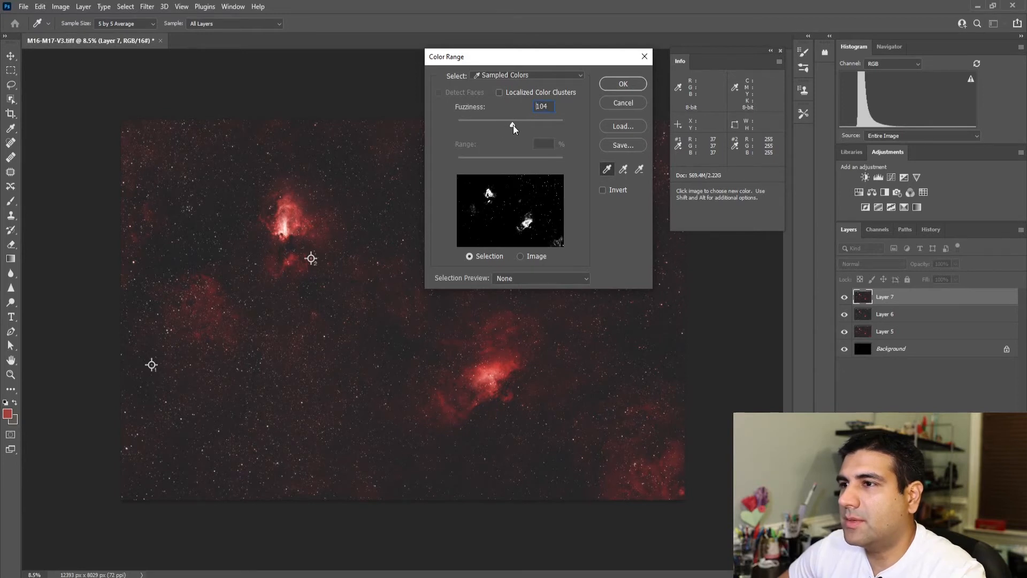
click(620, 84)
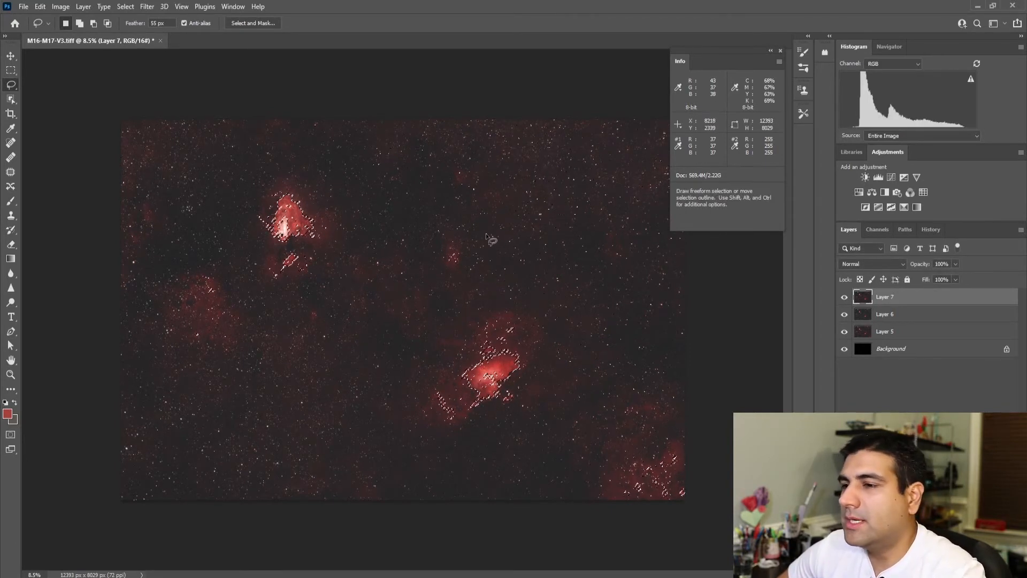
Step: Add a Color Balance adjustment layer masked to the nebula selection, with midtones at cyan-red +2, magenta-green -1 and yellow-blue +2
click(874, 194)
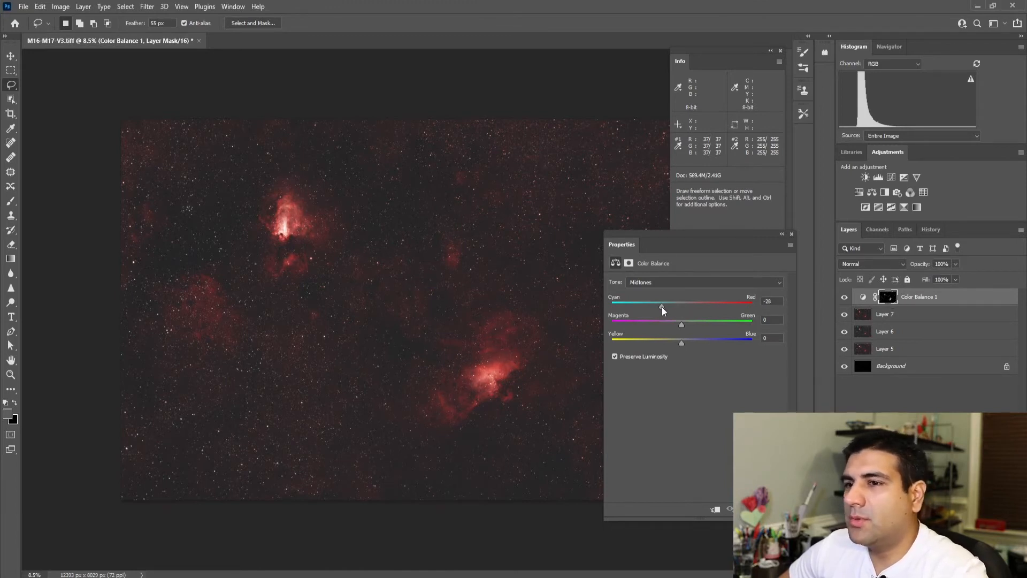
drag(648, 306, 679, 326)
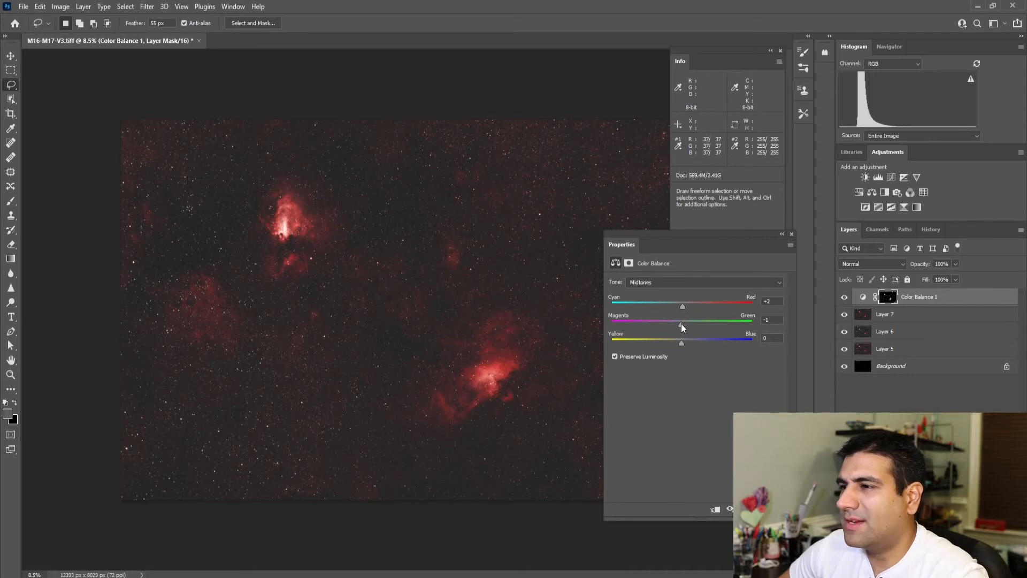
drag(682, 342, 683, 343)
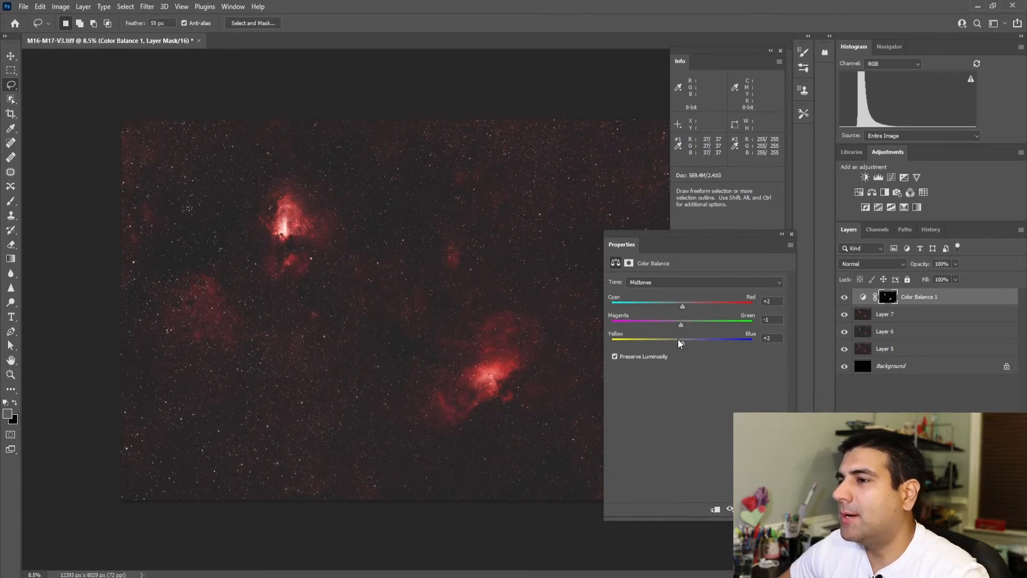
click(678, 283)
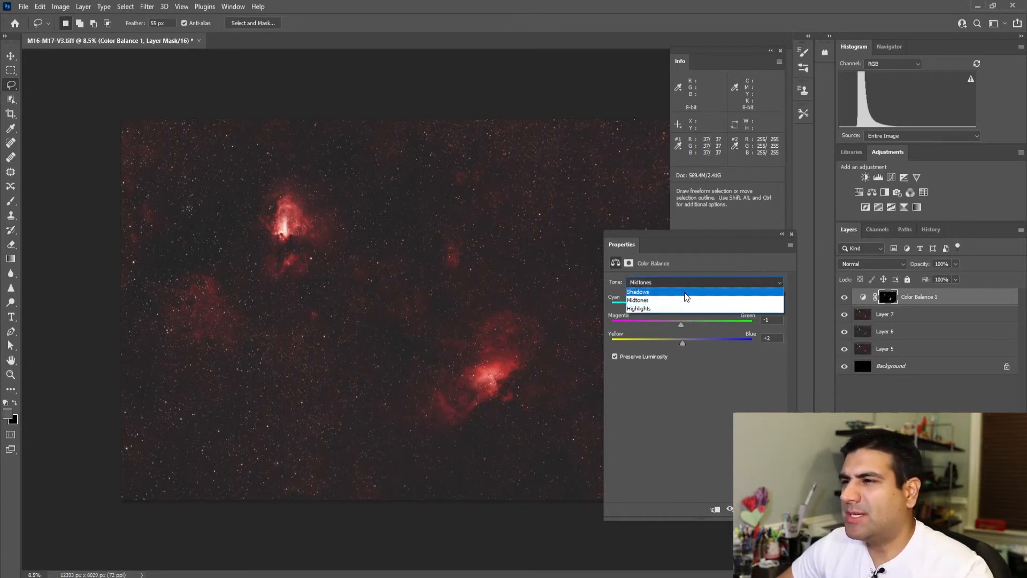
click(685, 298)
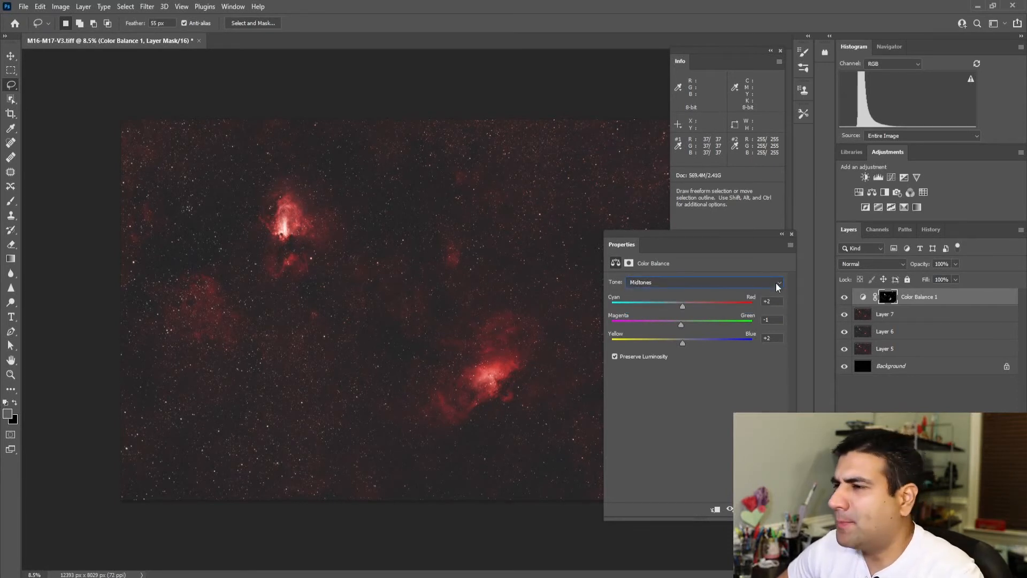
click(792, 235)
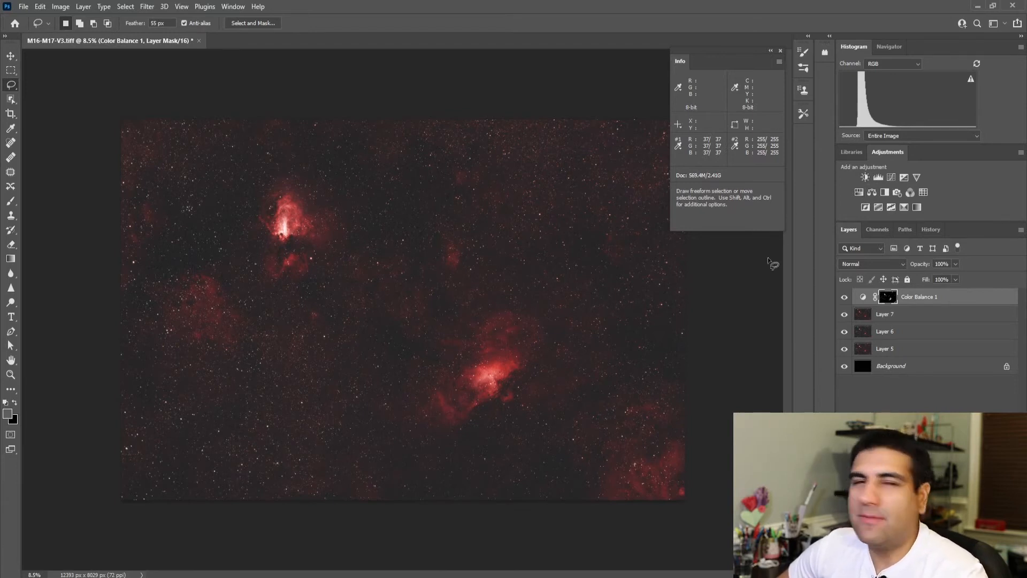
Step: Stamp the visible layers into a new layer above the Color Balance adjustment
click(124, 7)
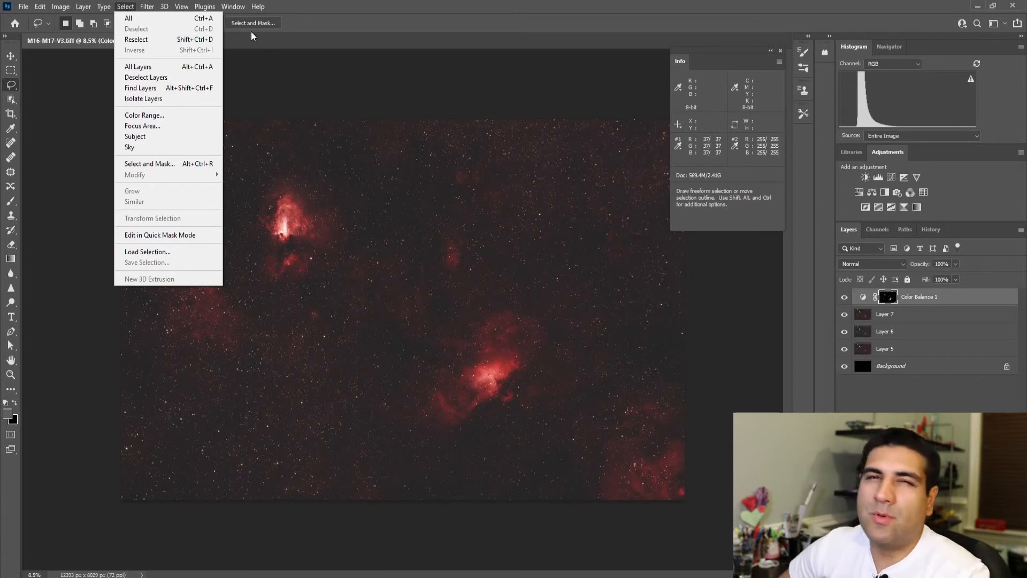
click(277, 18)
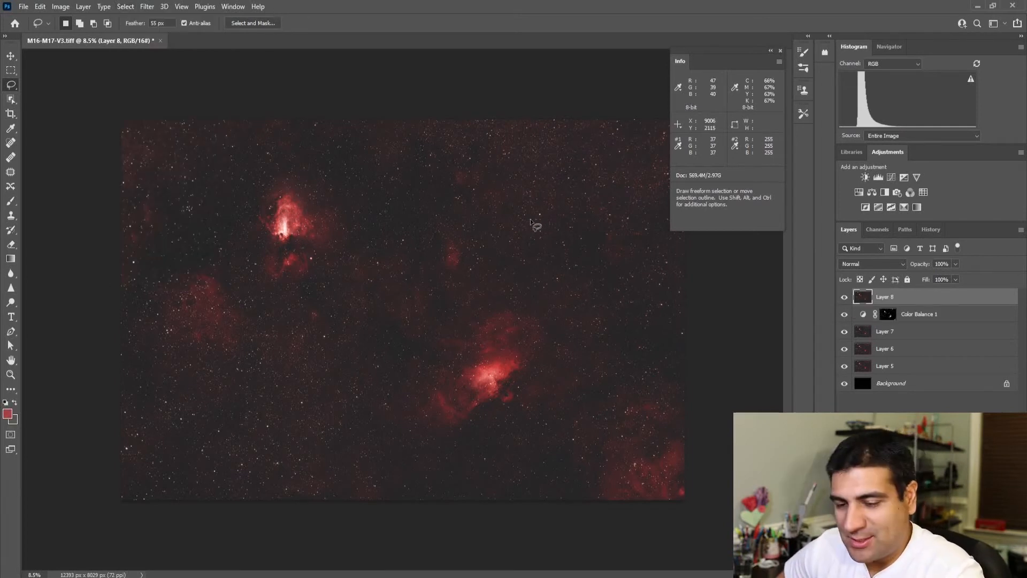
Step: Delete the Color Balance adjustment and the three image layers beneath it, keeping only the top stamped layer and the Background
click(10, 375)
click(927, 315)
shift+click(919, 364)
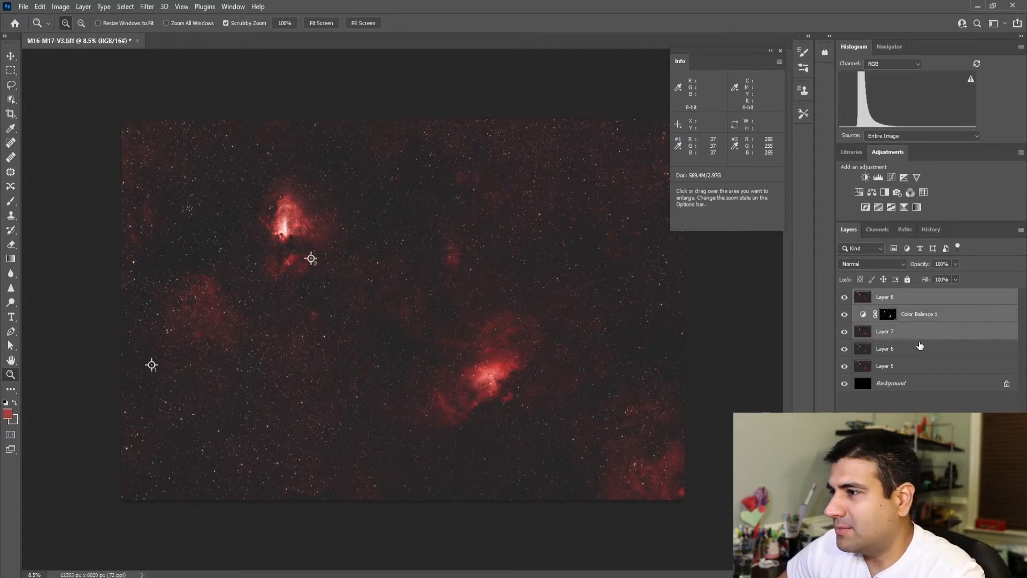
key(Delete)
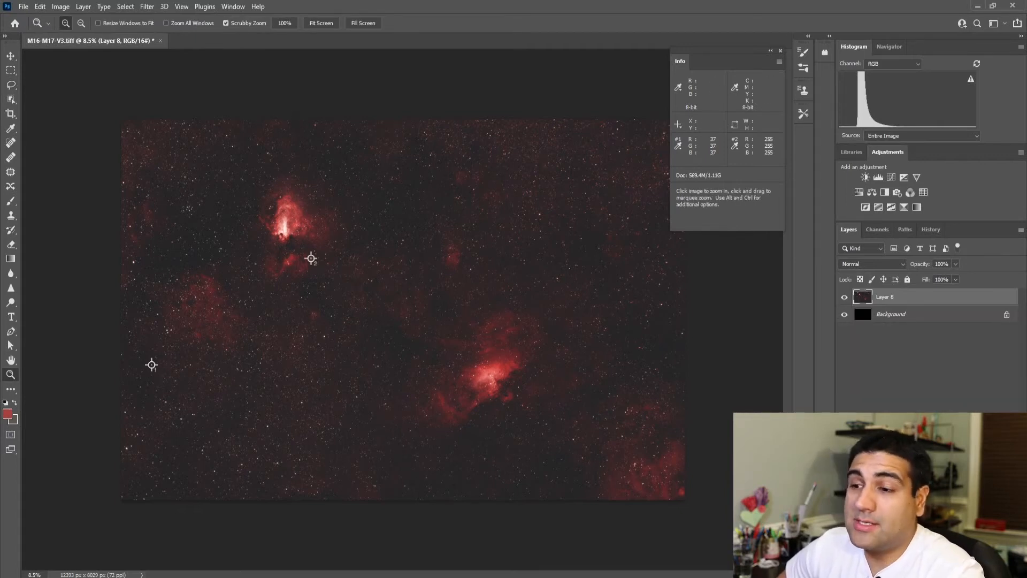
Step: Switch to the web browser, view the ProDigital Software astrophotography products page, and return to Photoshop
click(432, 577)
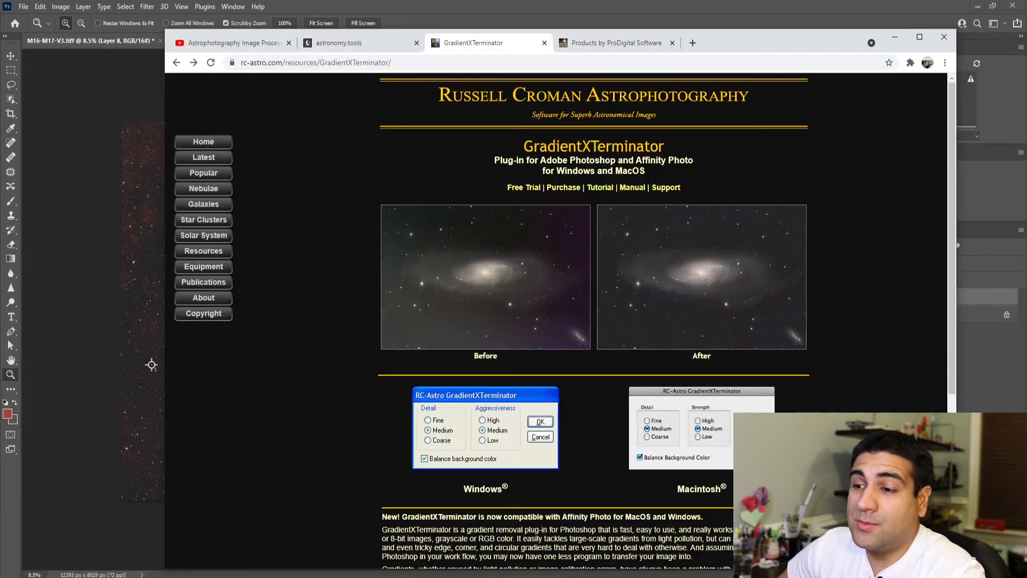
click(604, 43)
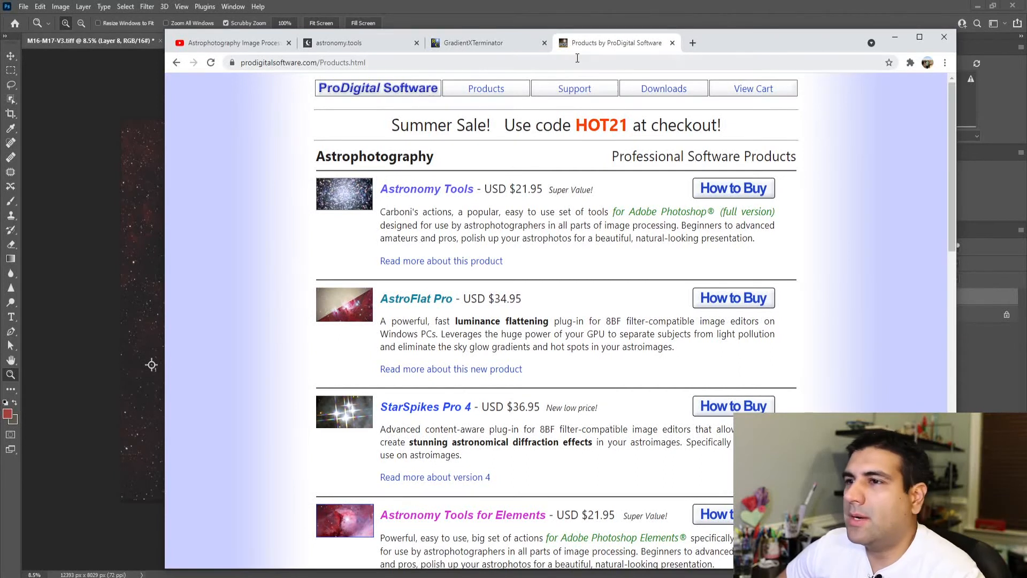
click(895, 39)
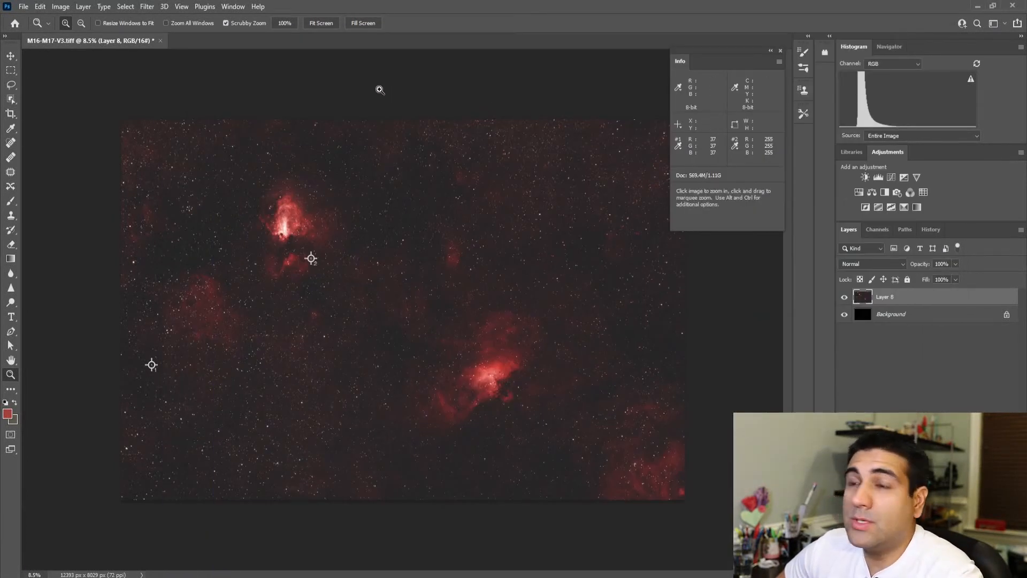
Step: Display the available actions and browse the Astronomy Tools v1_6_2 set, with the Adjustments display hidden
click(200, 8)
mouse_move(231, 8)
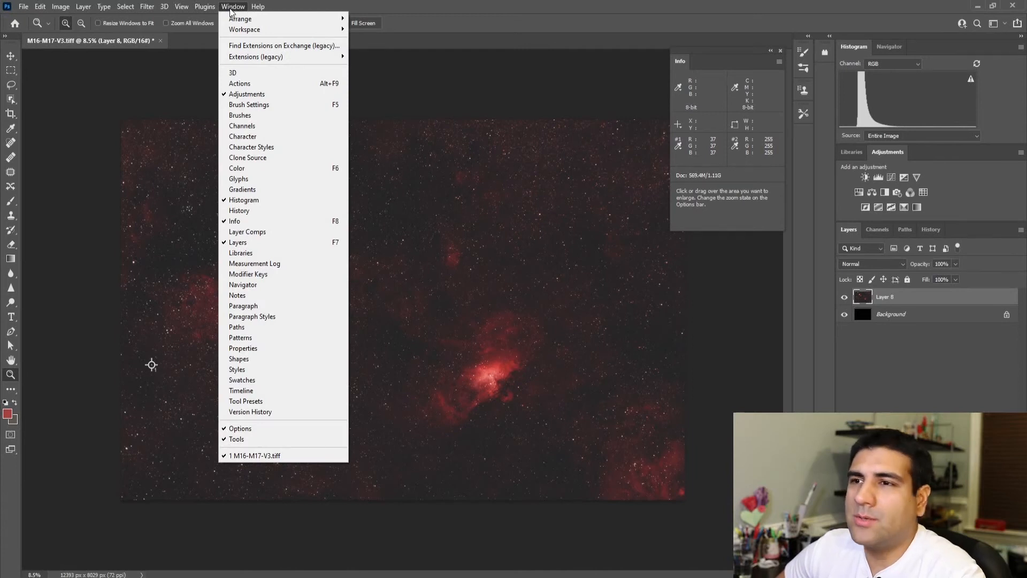
click(249, 92)
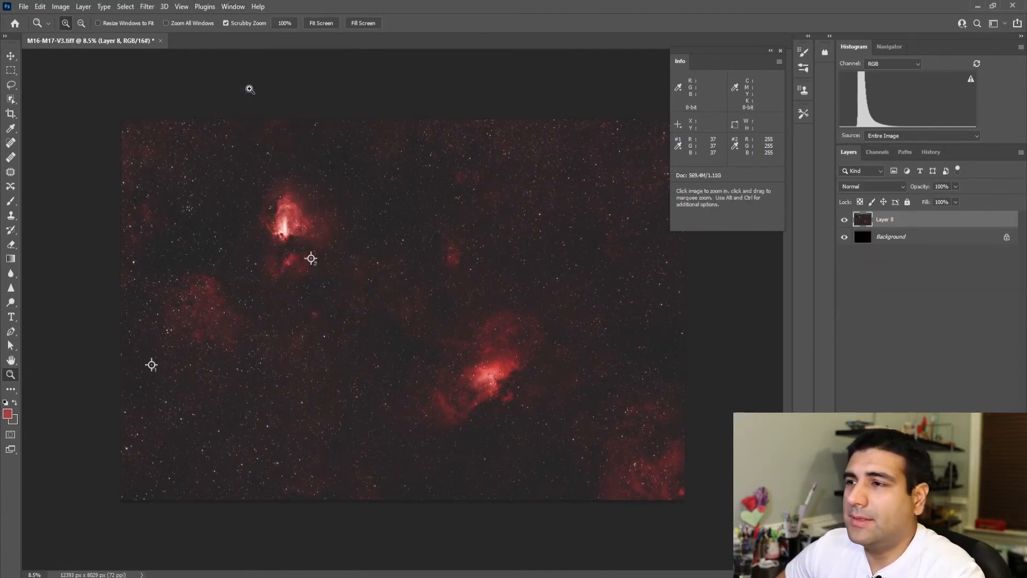
click(233, 8)
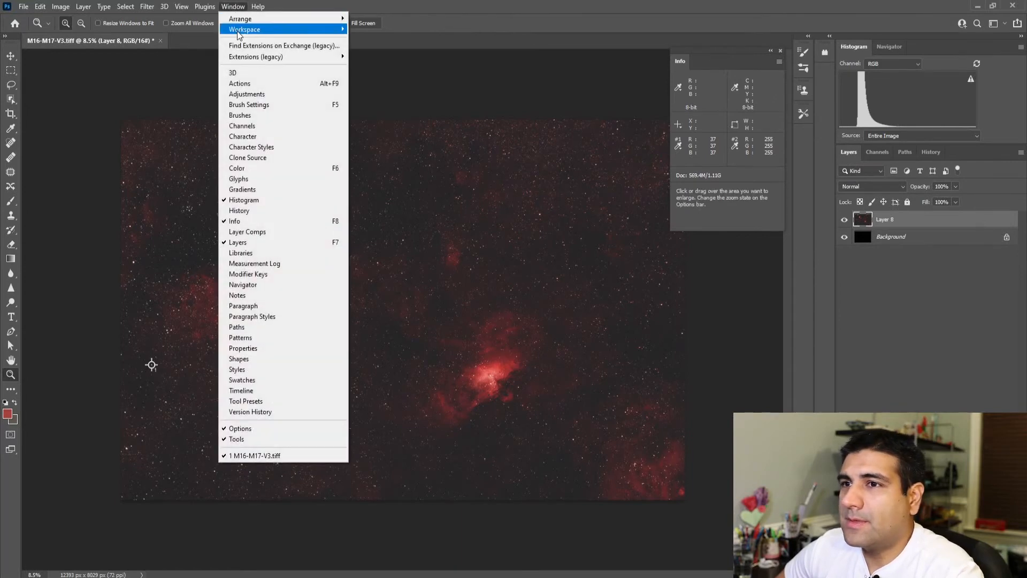
click(241, 84)
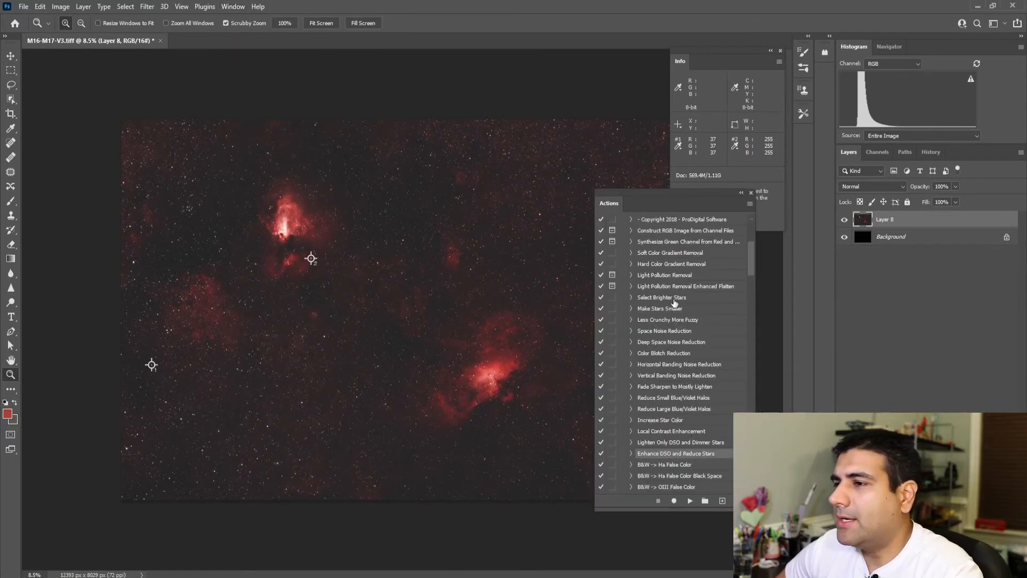
scroll(666, 310, up, 4)
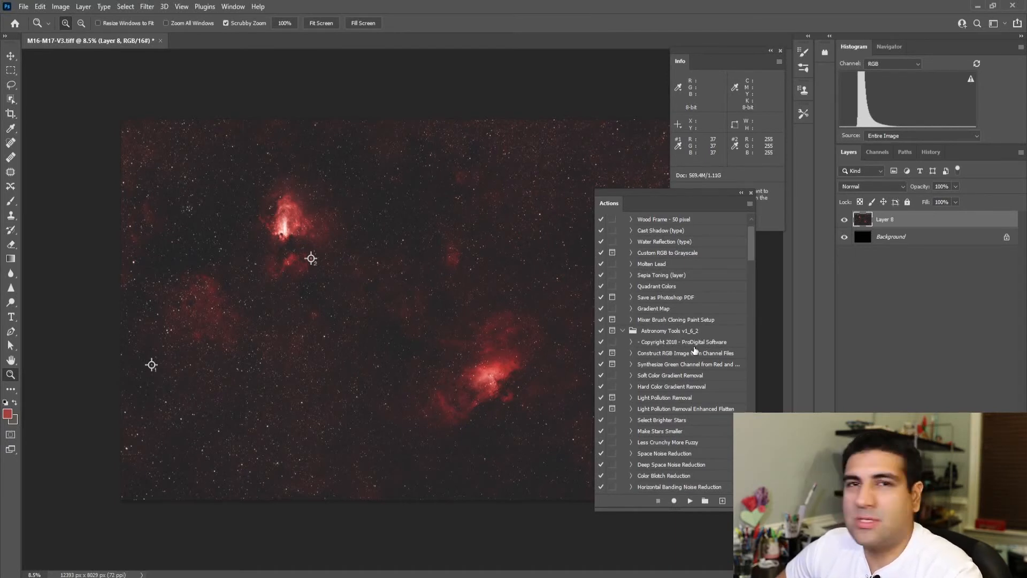
scroll(699, 350, down, 3)
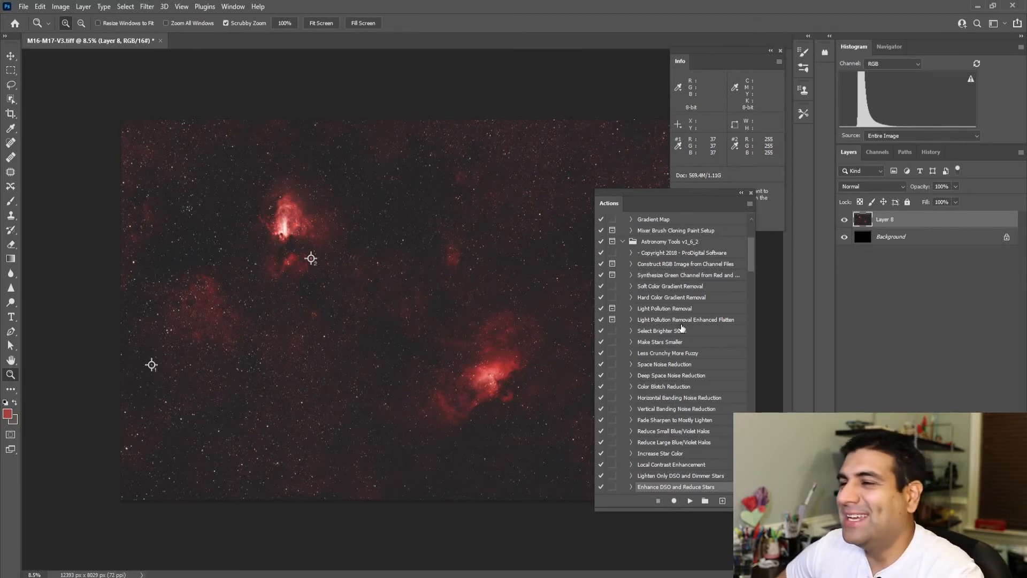
scroll(683, 329, down, 1)
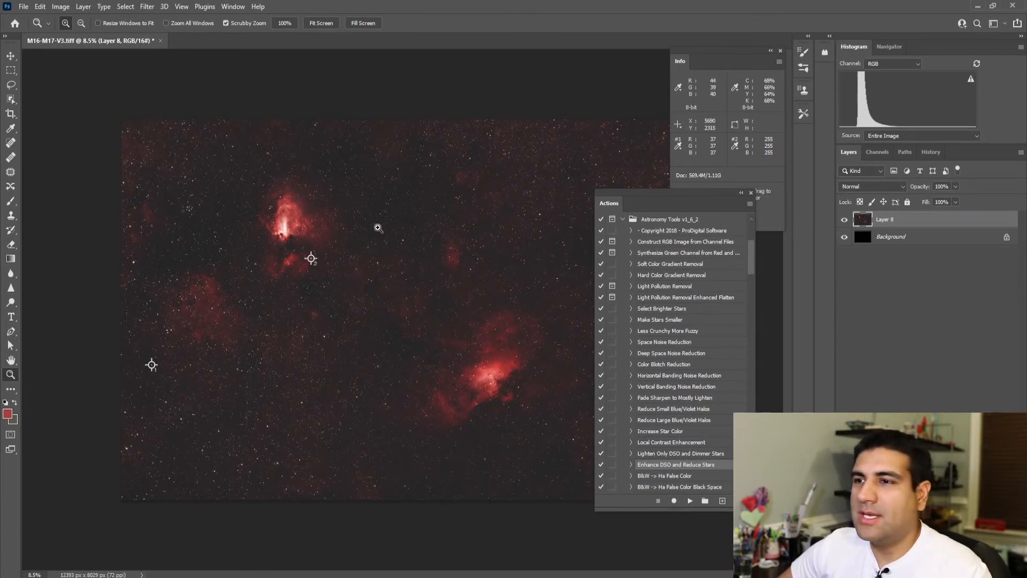
Step: Run the Space Noise Reduction action on the stamped layer and inspect the background between the stars up close
drag(383, 227, 384, 226)
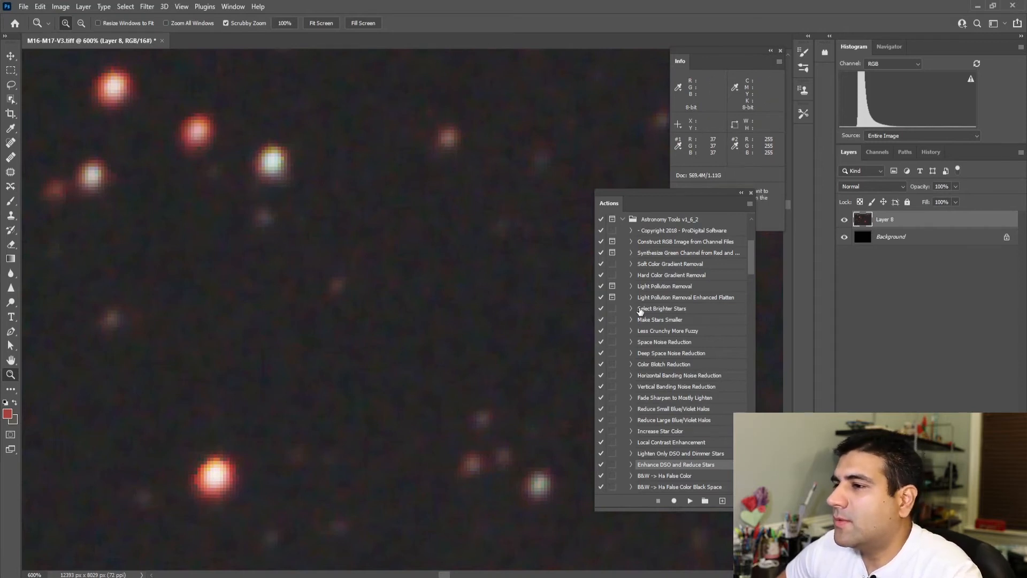
click(643, 345)
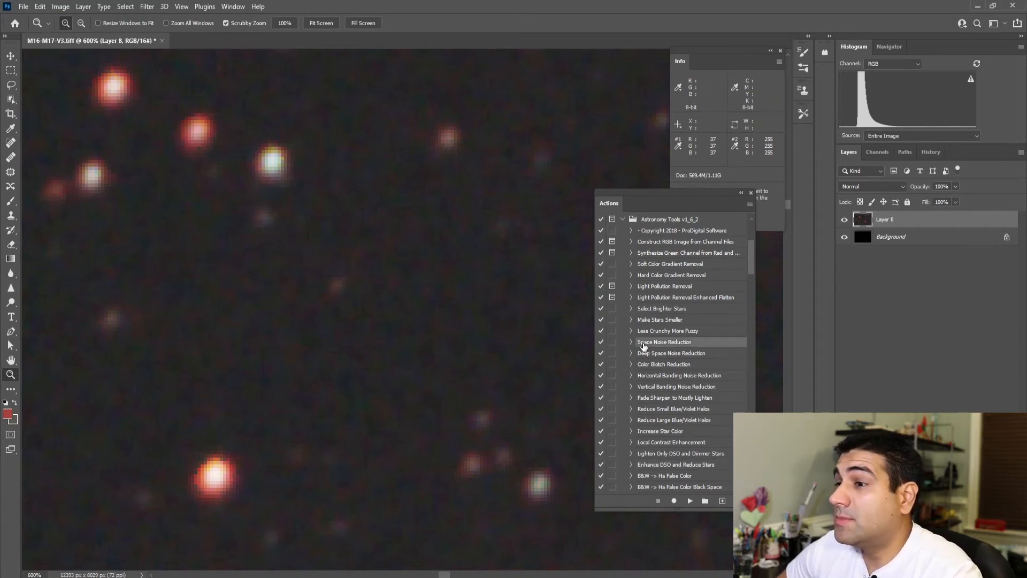
click(690, 502)
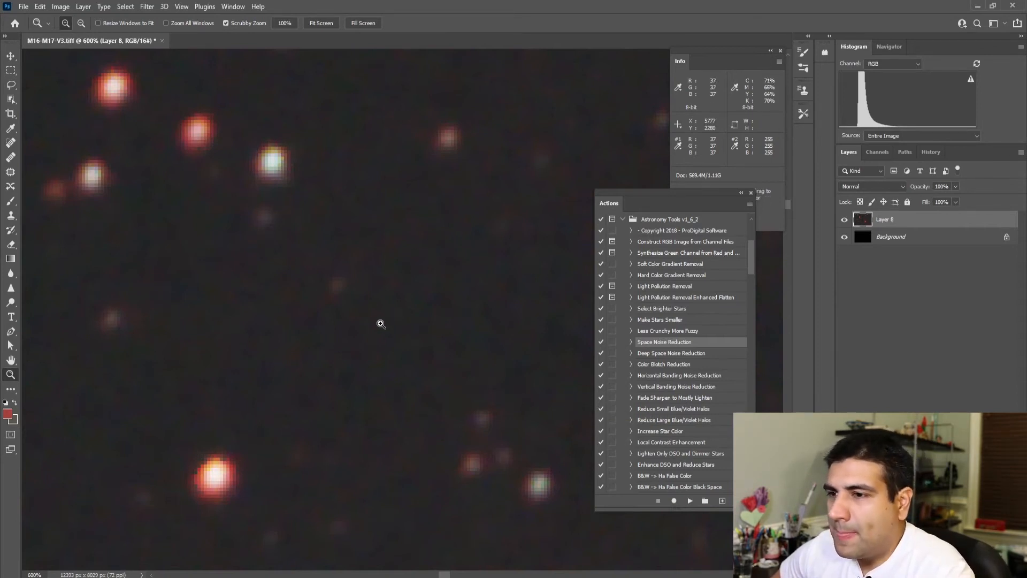
click(410, 314)
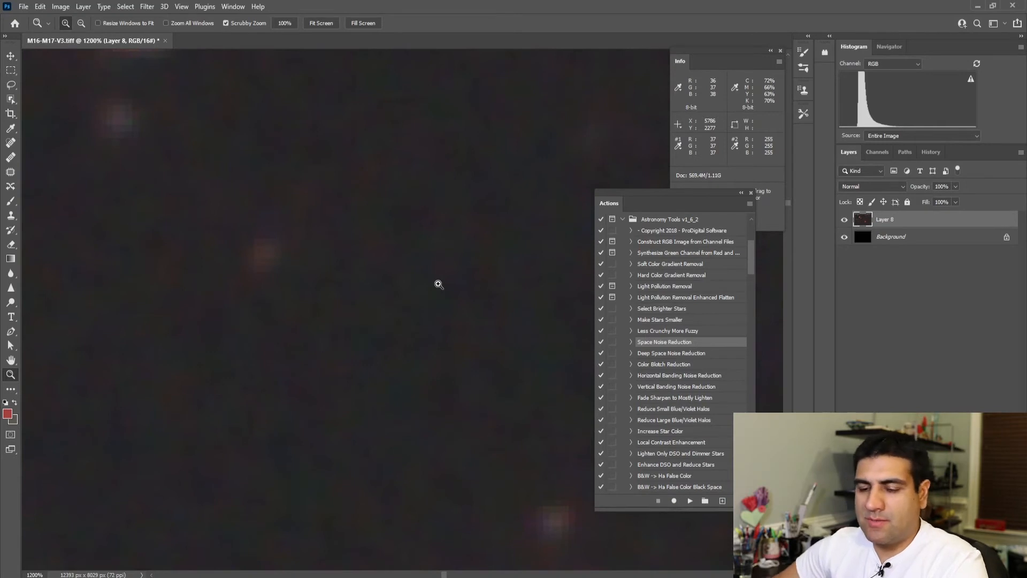
Step: Duplicate the denoised layer and run the Deep Space Noise Reduction action on the copy
key(ctrl+j)
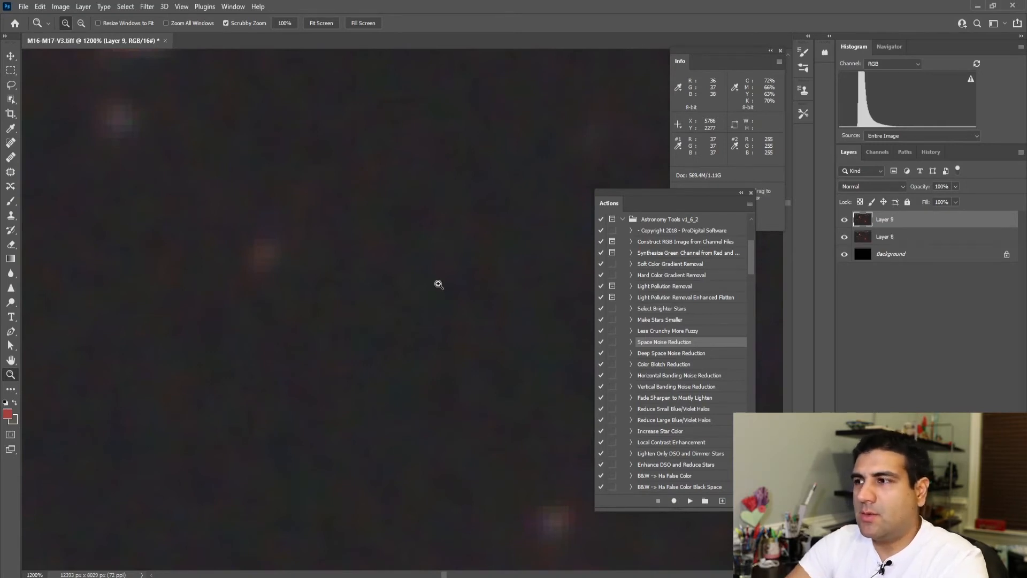
click(638, 354)
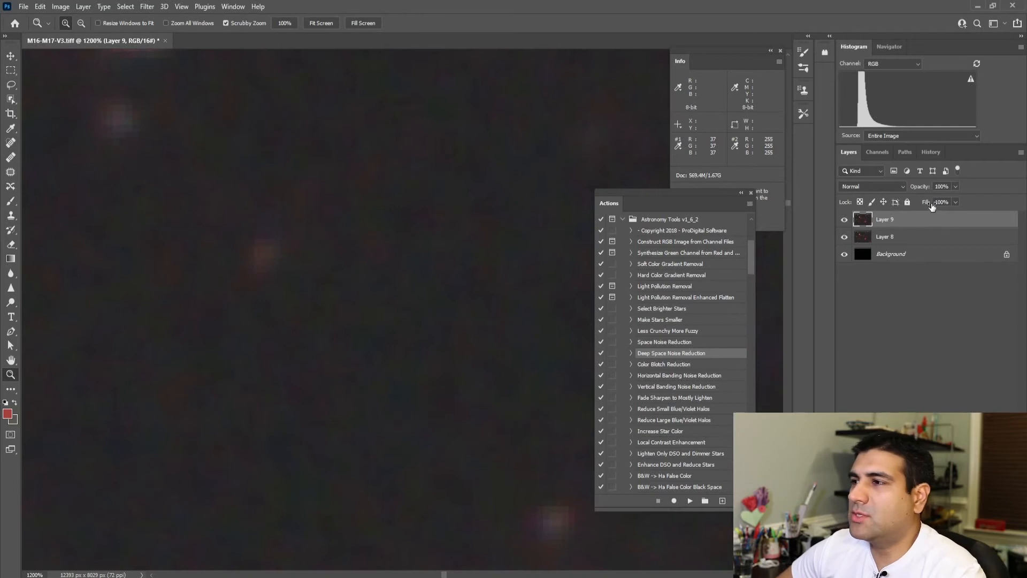
click(389, 273)
right_click(388, 273)
click(396, 279)
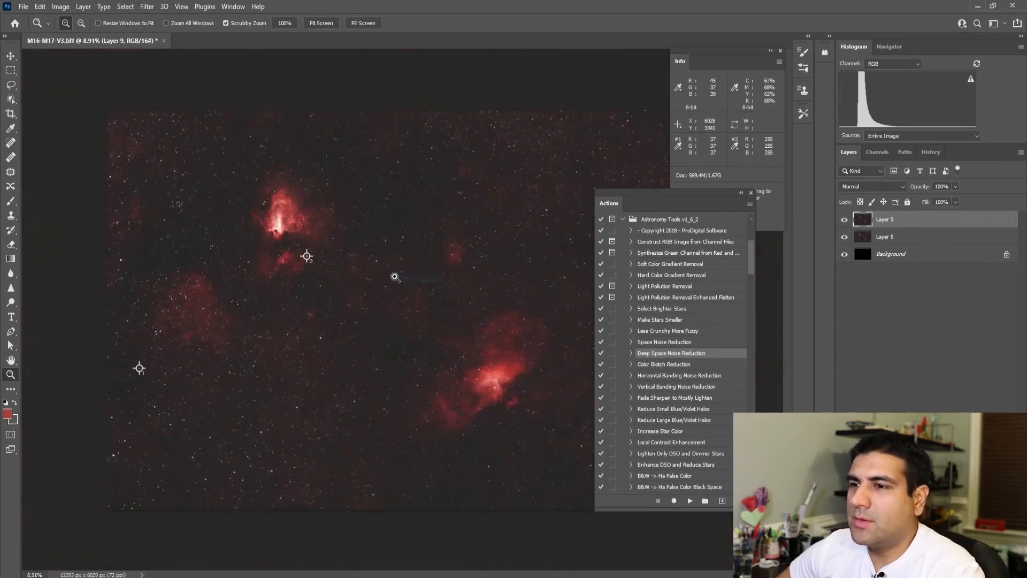
drag(398, 305, 396, 292)
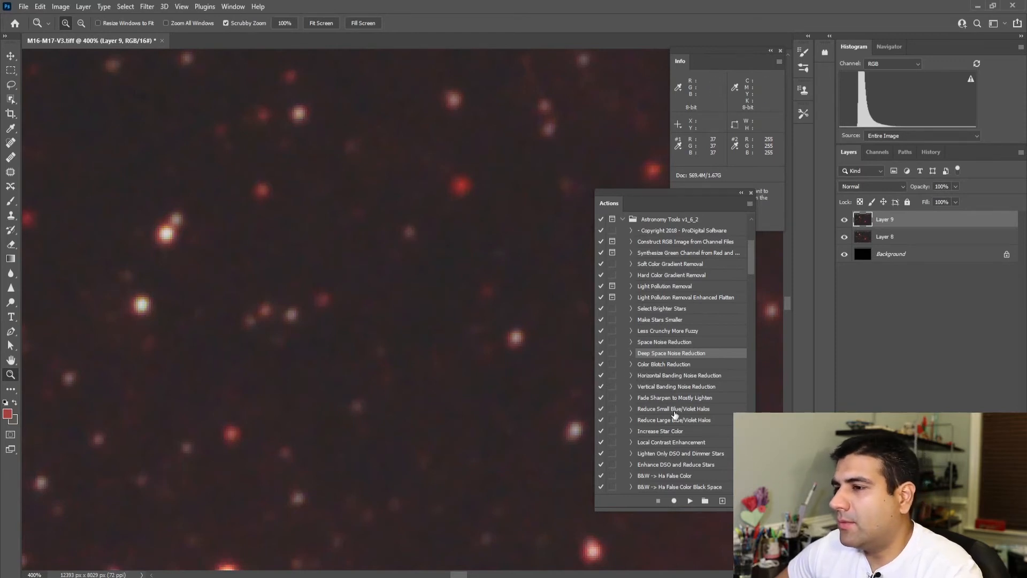
click(689, 501)
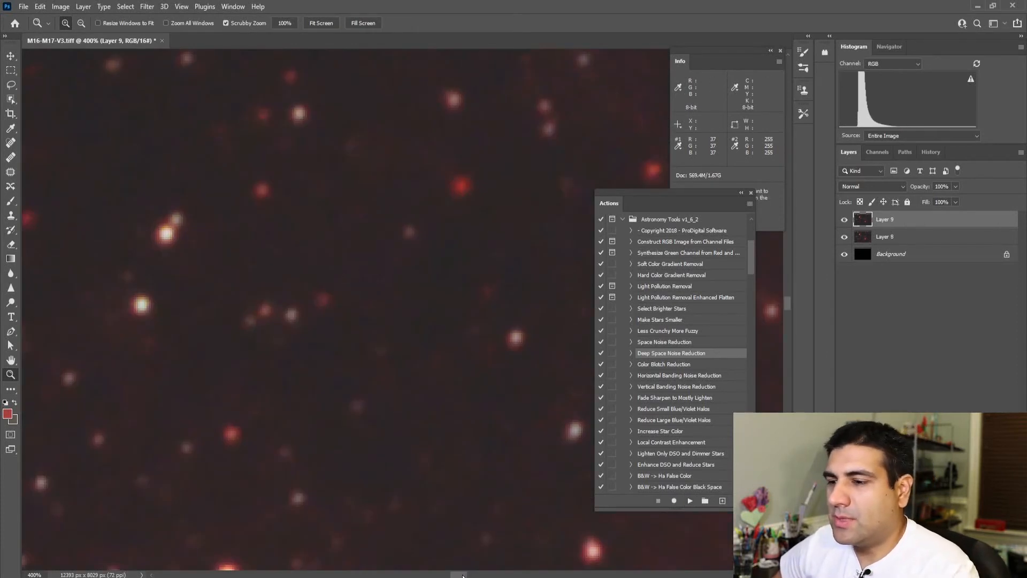
Step: Compare the dark background around a faint red star with and without the Deep Space Noise Reduction layer
scroll(404, 317, left, 5)
scroll(481, 181, up, 3)
scroll(481, 180, up, 1)
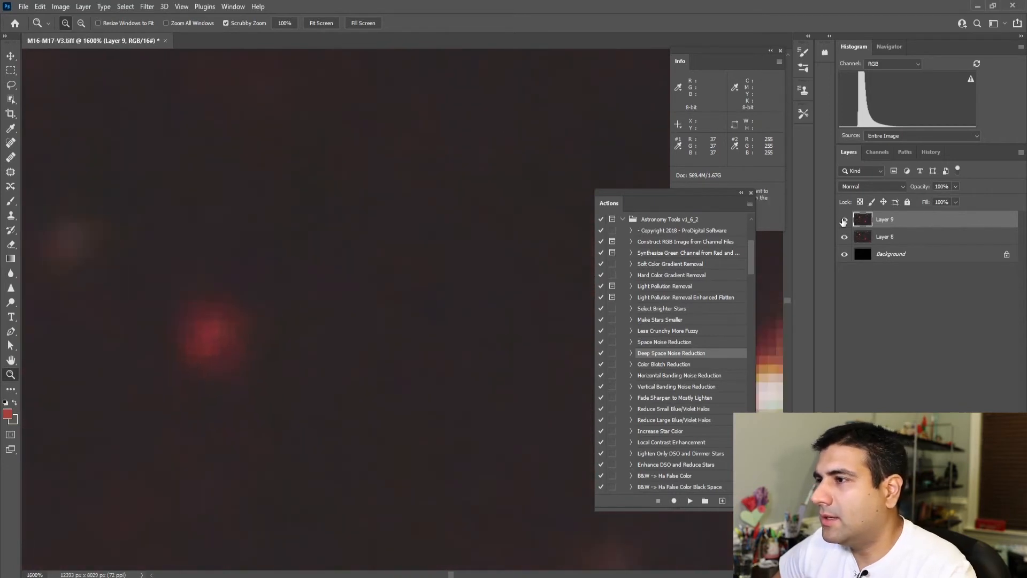
click(844, 220)
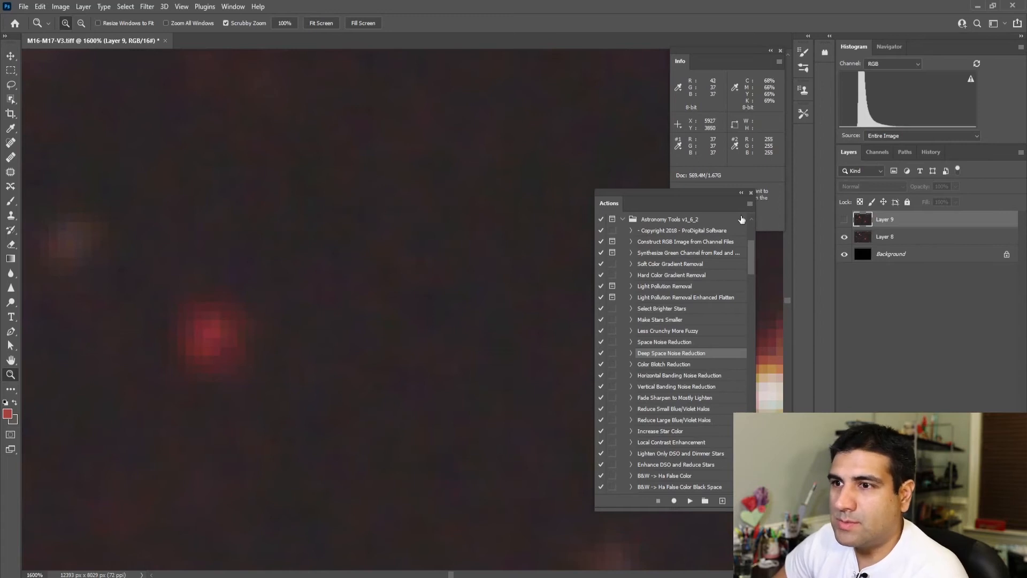
click(844, 220)
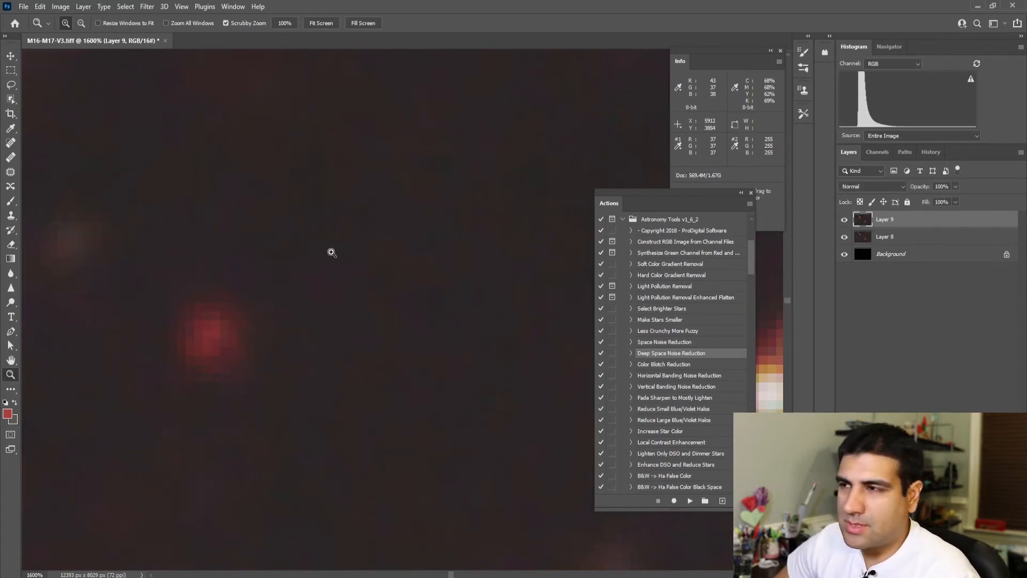
right_click(401, 178)
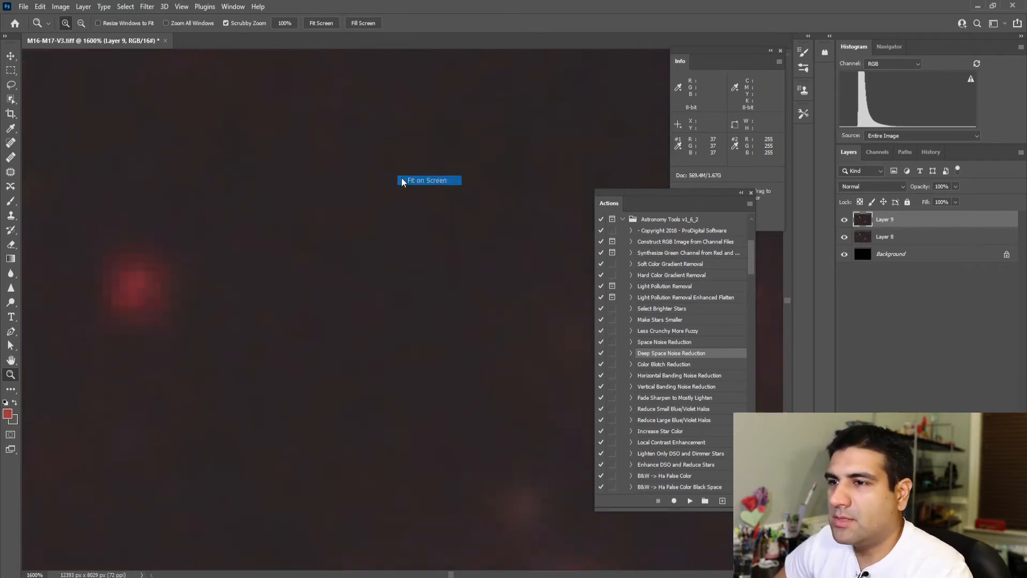
click(428, 181)
Step: Compare the bright core and dark pillars of the lower nebula with and without the Deep Space Noise Reduction layer
click(501, 388)
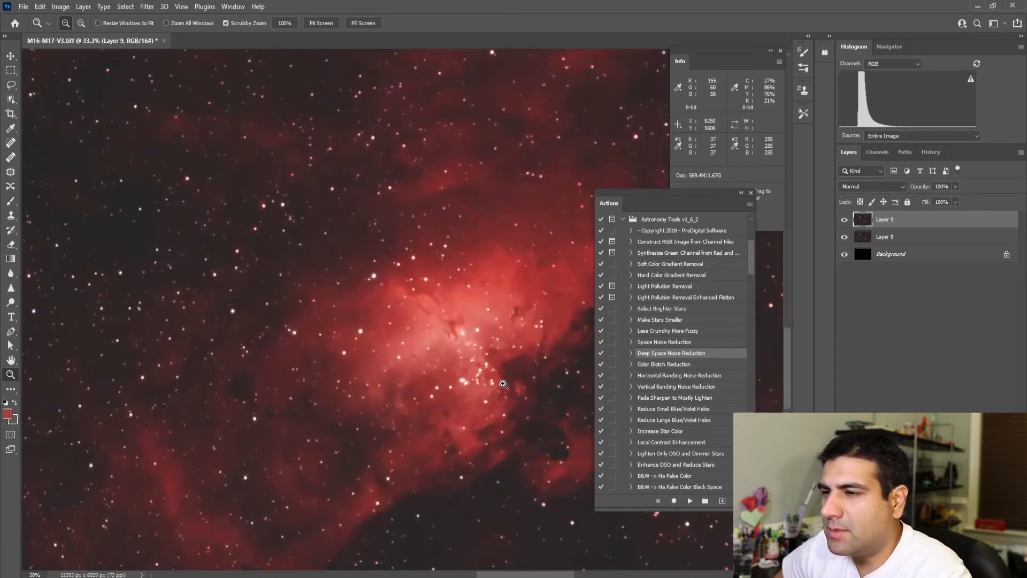
click(503, 384)
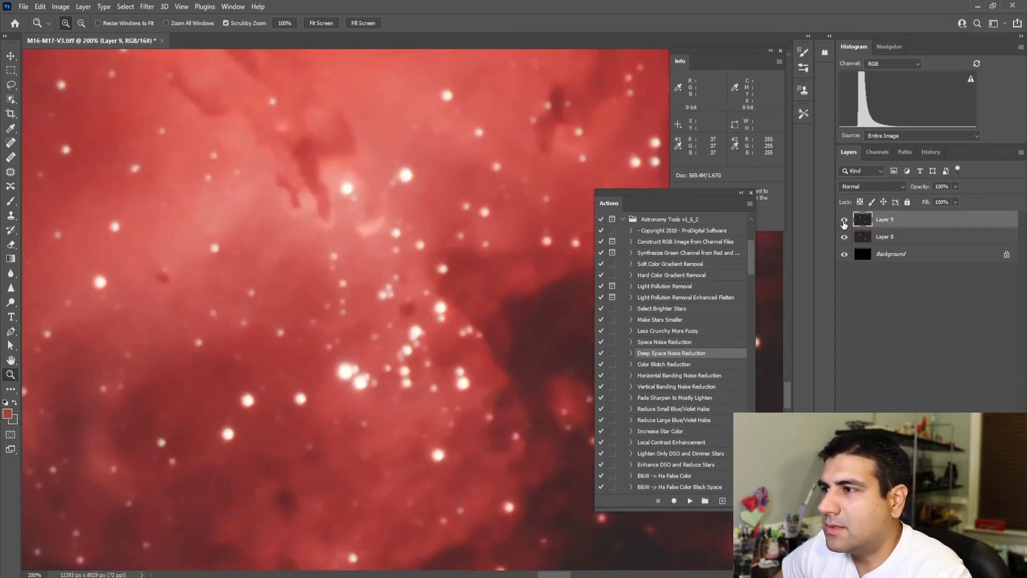
click(844, 221)
click(845, 220)
click(844, 220)
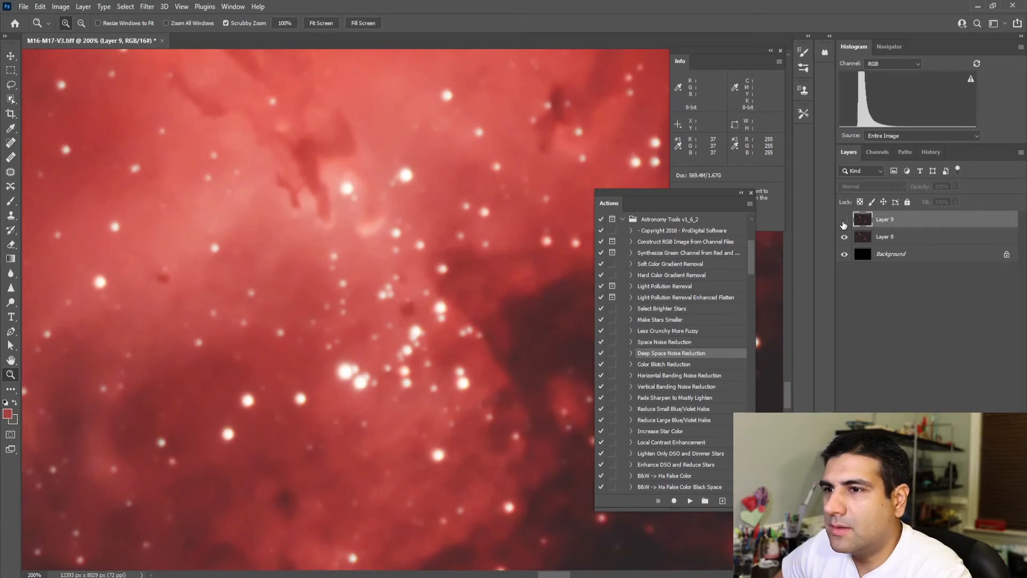
drag(305, 191, 360, 189)
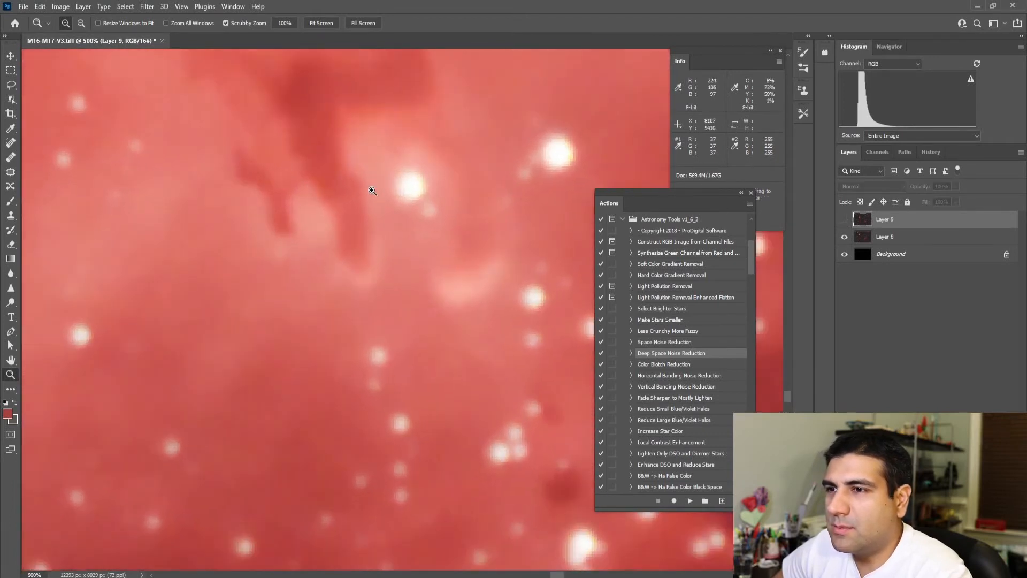
scroll(358, 166, up, 2)
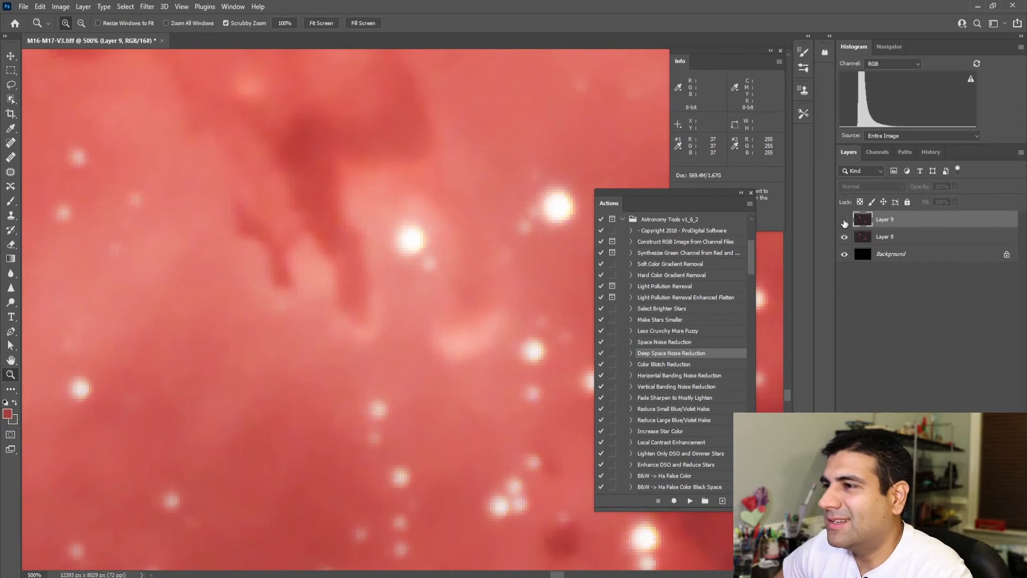
click(844, 221)
right_click(471, 194)
click(498, 198)
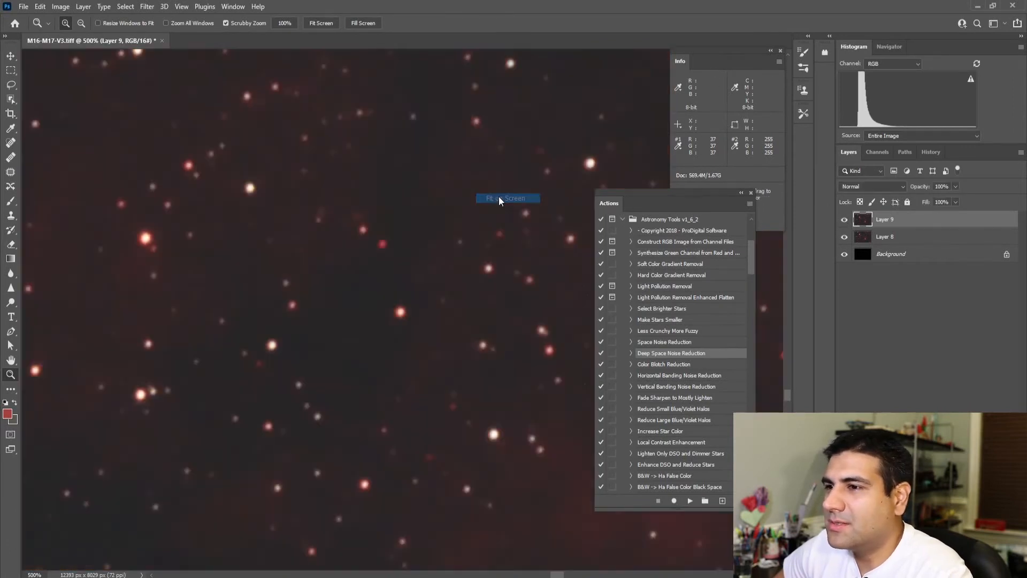
Step: Set the opacity of the Deep Space Noise Reduction layer to 75%
click(942, 186)
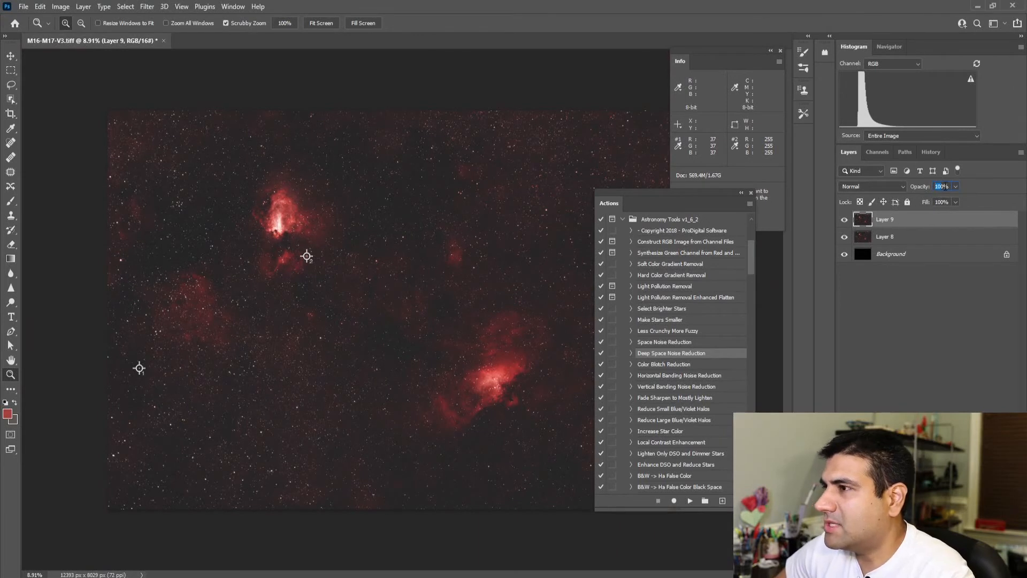
drag(942, 186, 920, 188)
text(75)
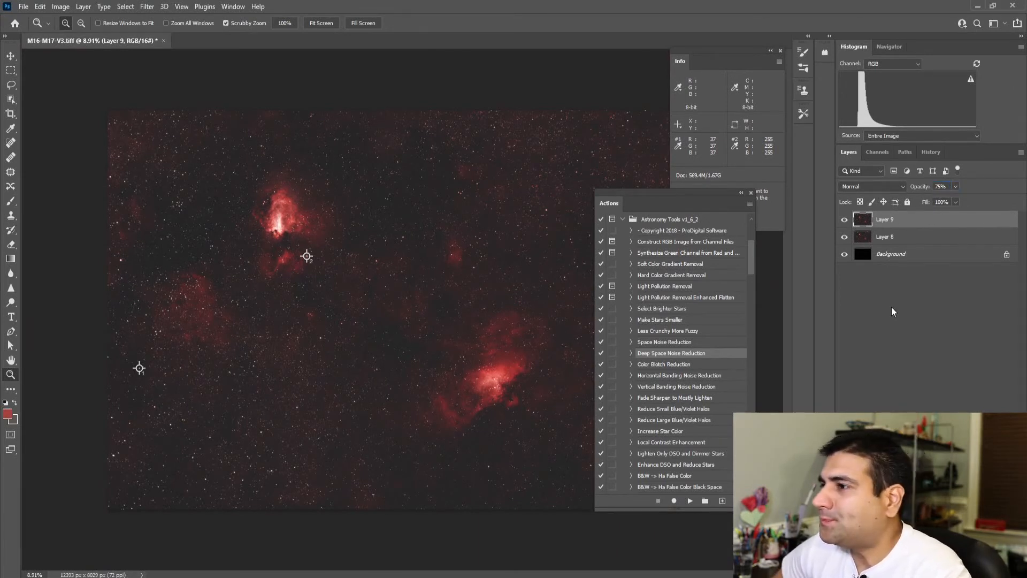
click(898, 278)
Step: Merge the Deep Space Noise Reduction layer with the layer directly beneath it, leaving the Background separate
click(903, 219)
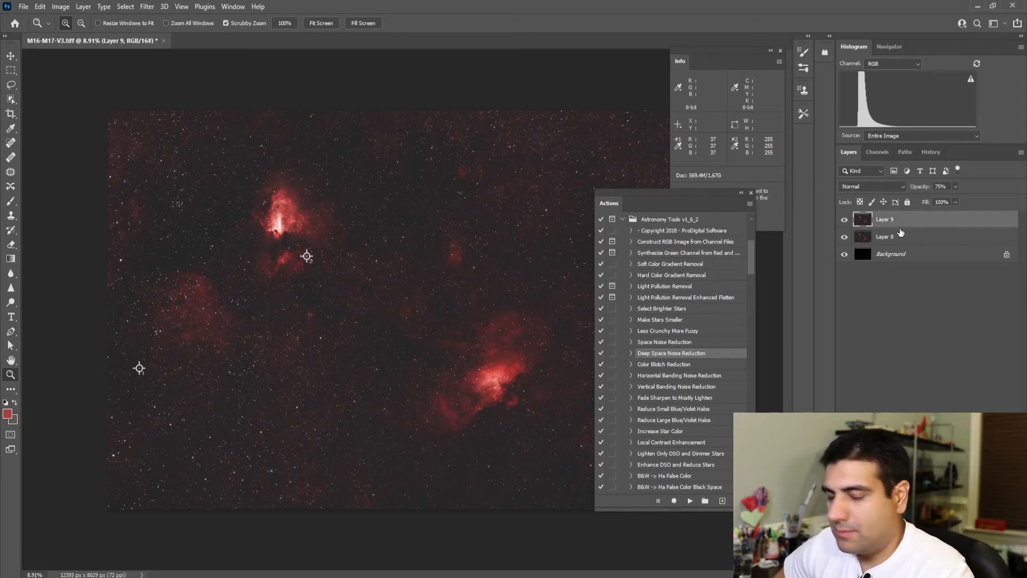
shift+click(901, 237)
right_click(901, 236)
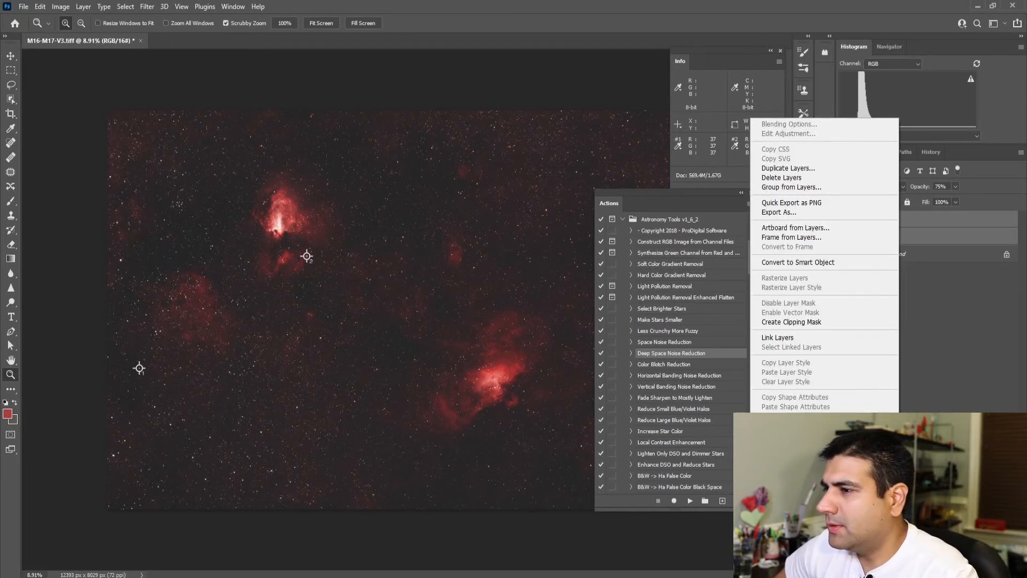
click(845, 324)
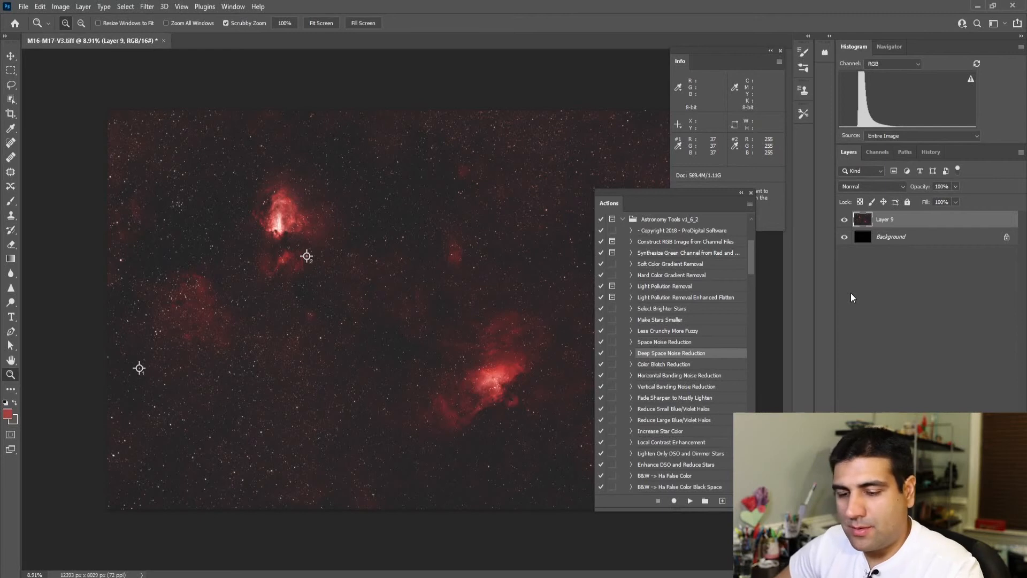
Step: Stamp the visible image onto a new layer and run the Make Stars Smaller action on it
key(ctrl+alt+shift+e)
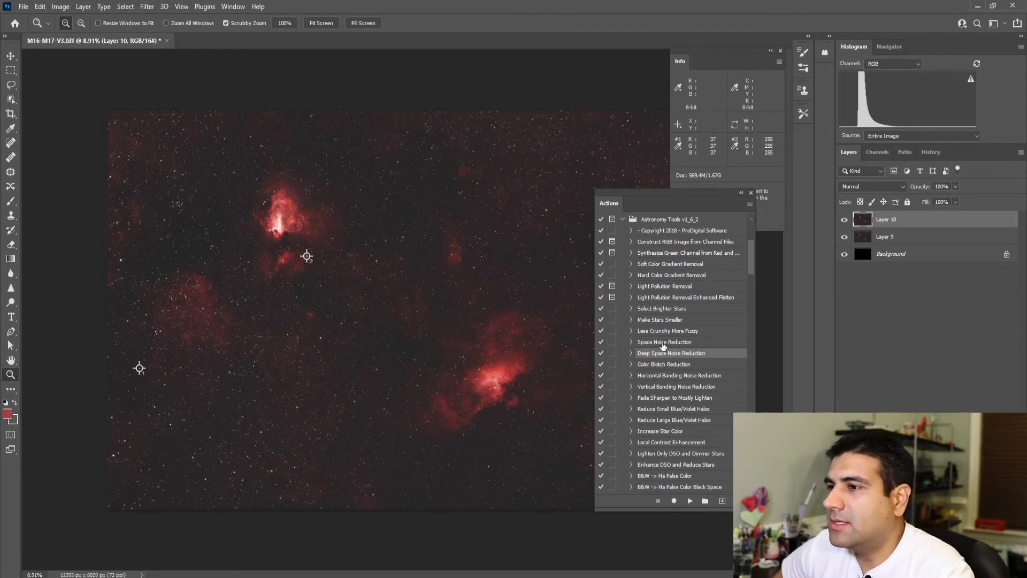
click(665, 322)
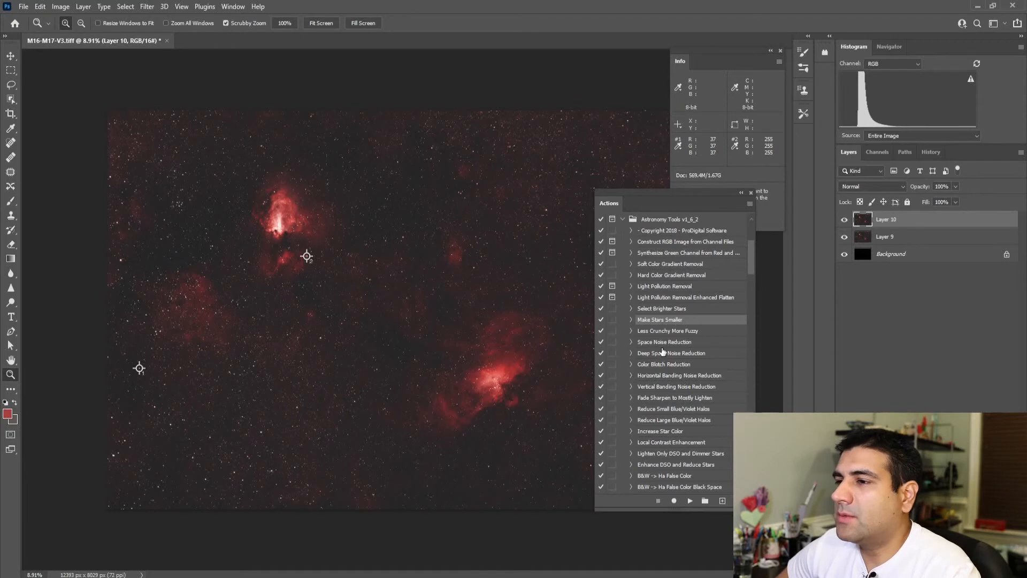
click(690, 502)
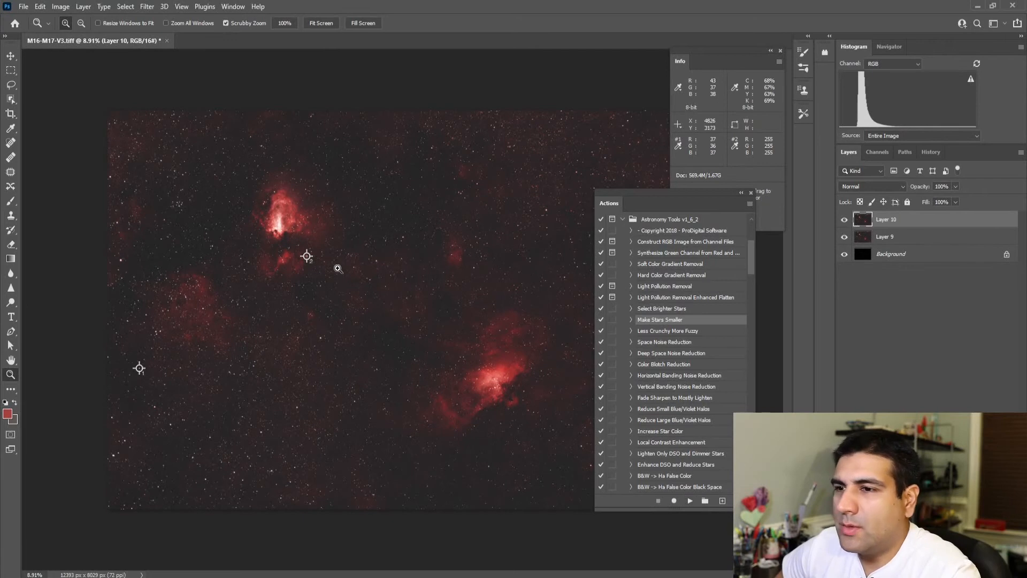
Step: Compare a close-up of bright stars against dark sky with and without the Make Stars Smaller layer
click(380, 261)
drag(299, 361, 310, 363)
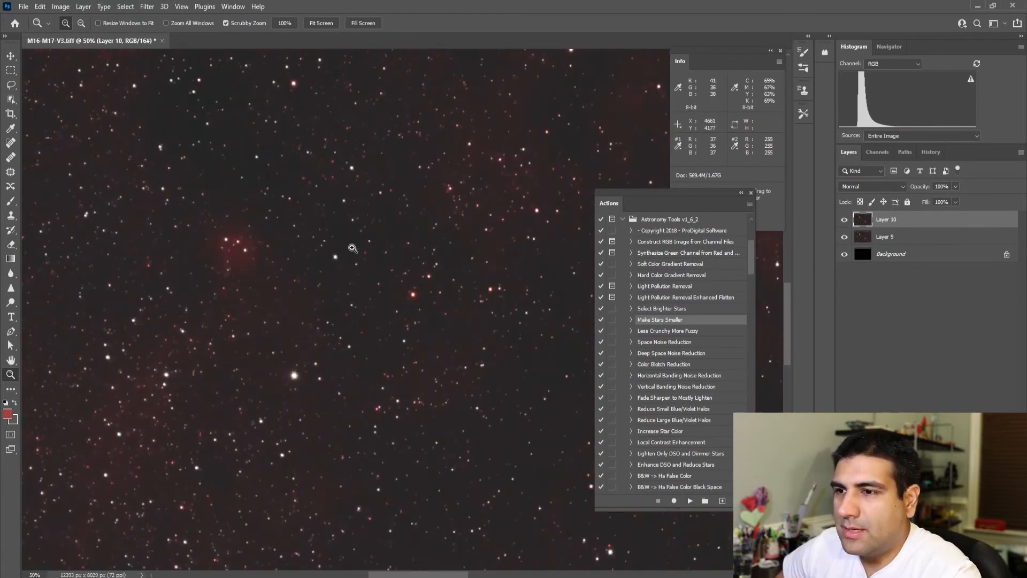
drag(362, 239, 356, 246)
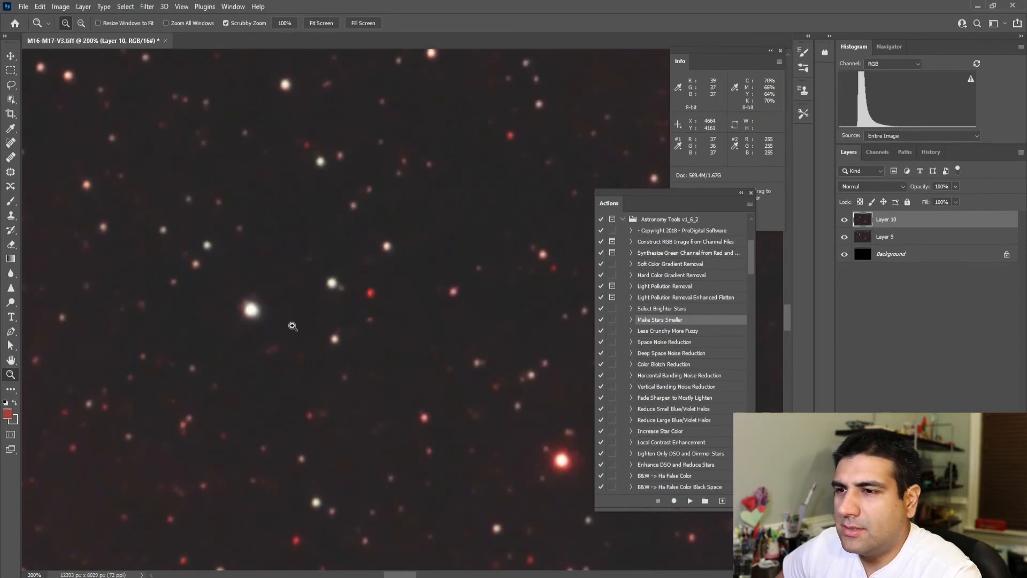
click(290, 306)
click(845, 220)
click(845, 220)
click(845, 220)
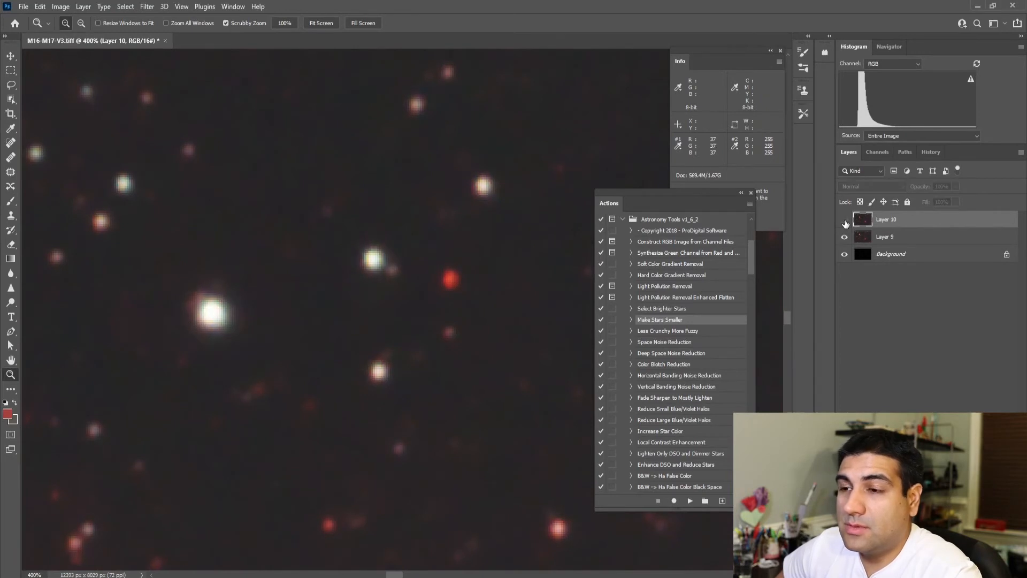
click(845, 220)
Step: Compare the wide star field around both nebulae with and without the Make Stars Smaller layer
right_click(335, 271)
click(354, 277)
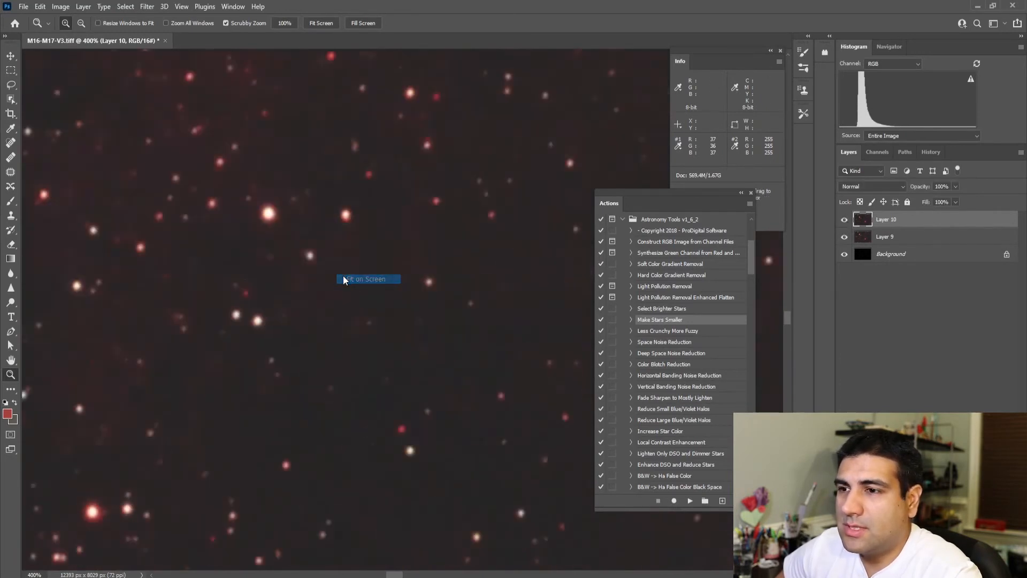
click(390, 228)
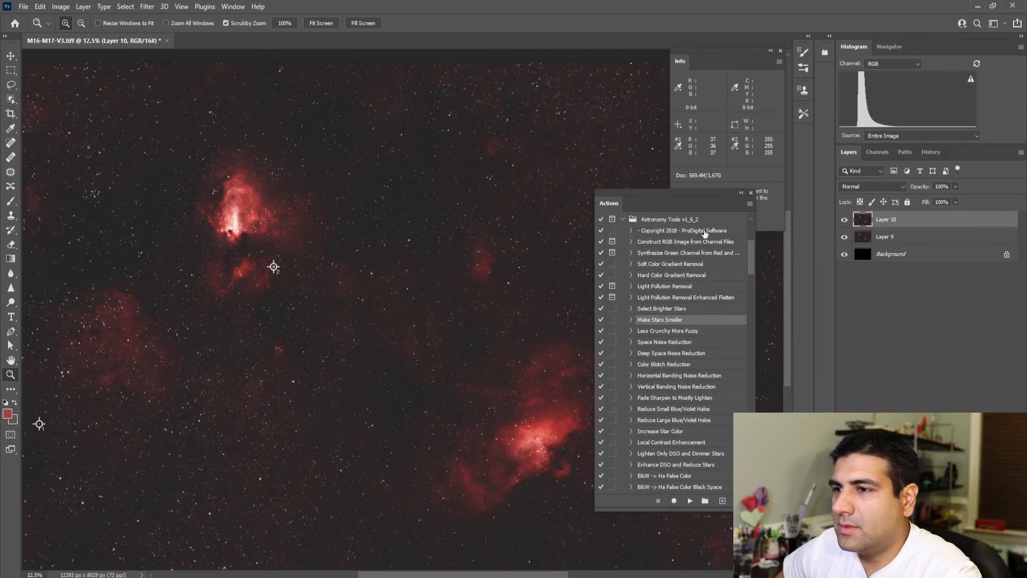
click(845, 221)
click(845, 222)
click(844, 221)
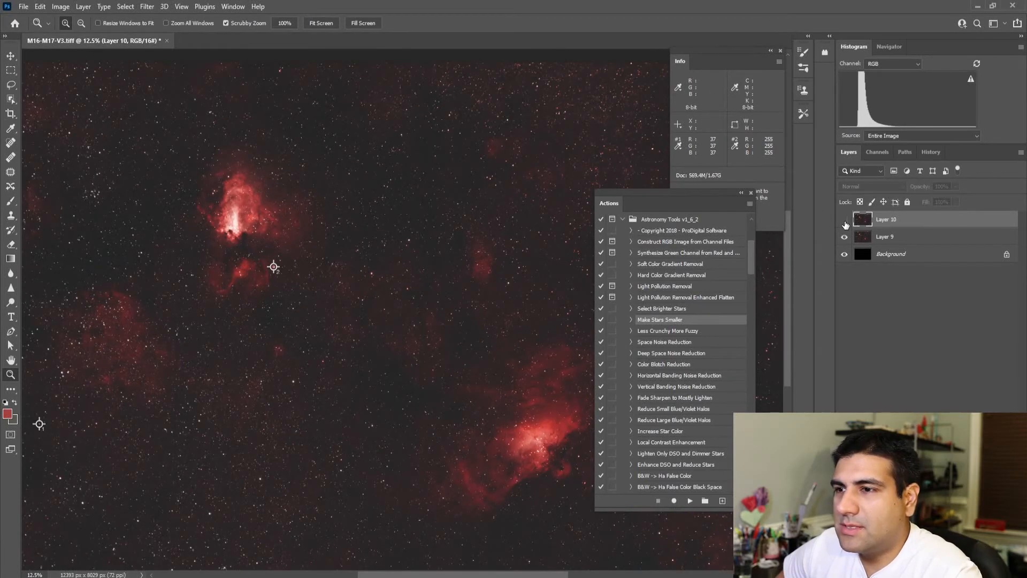
click(845, 222)
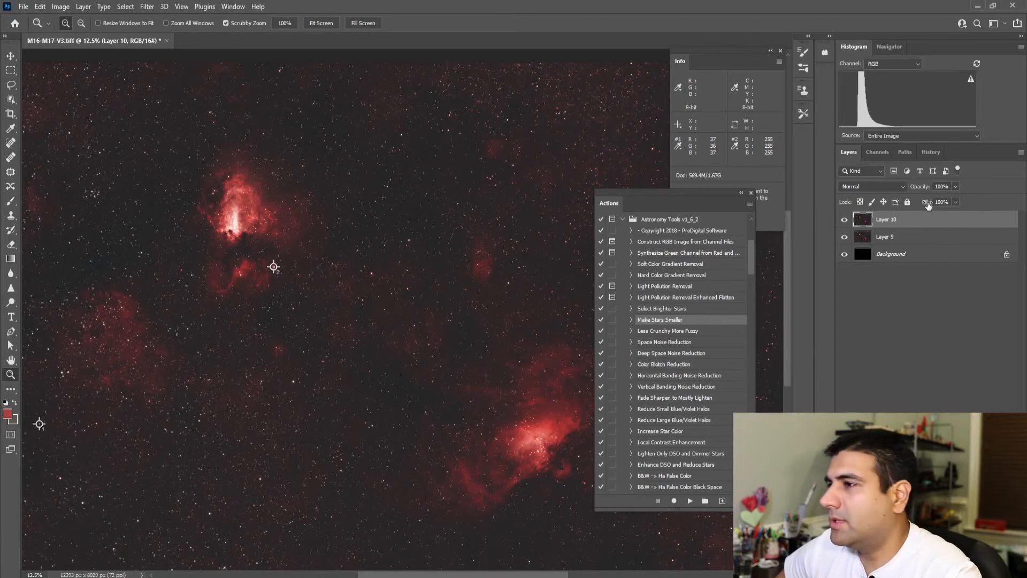
Step: Set the opacity of the Make Stars Smaller layer to 75%, keeping its existing name
click(943, 188)
text(75)
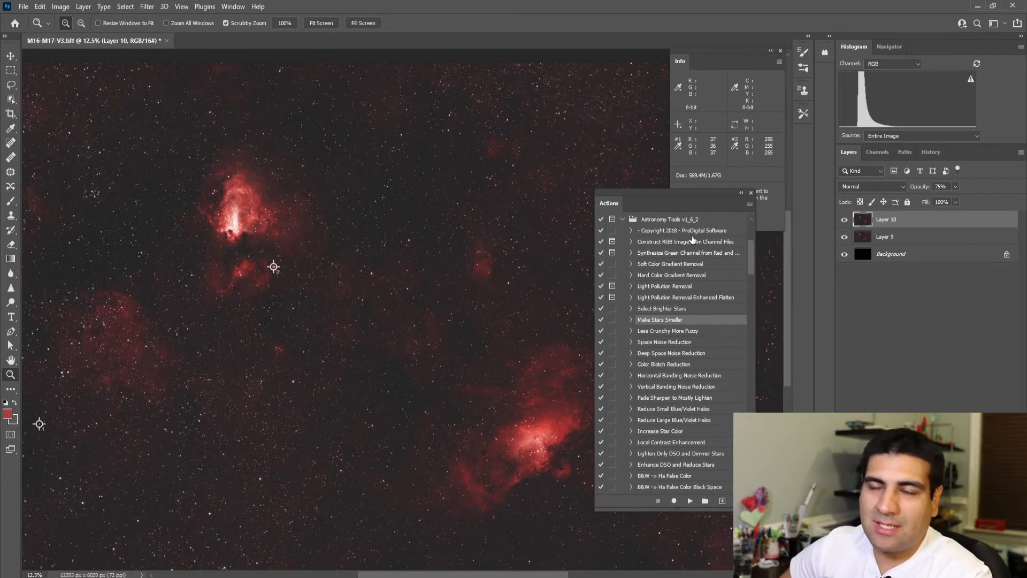
double_click(889, 220)
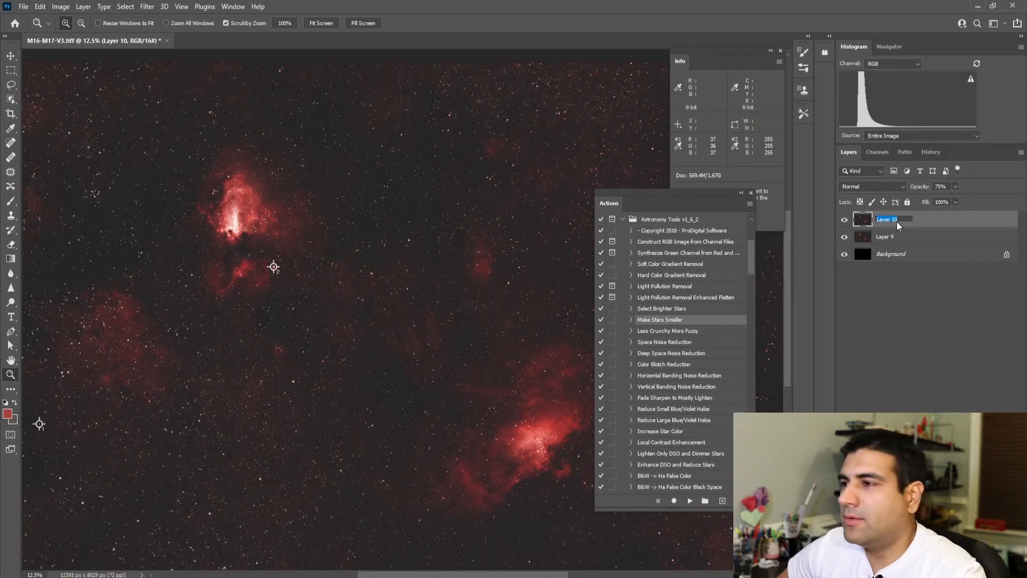
key(Return)
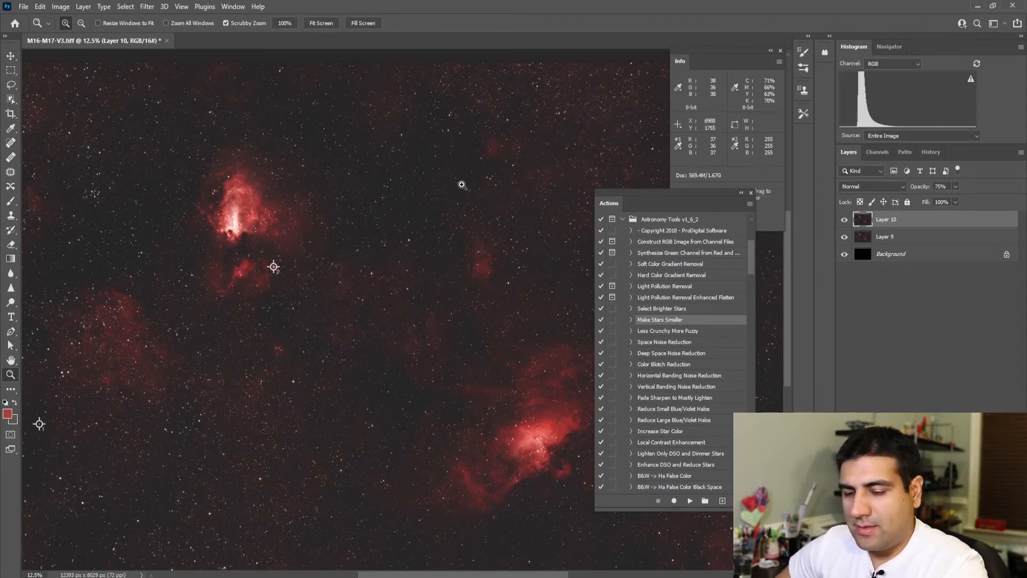
Step: Stamp the visible image onto a new layer and open the Minimum filter for it
key(ctrl+alt+shift+e)
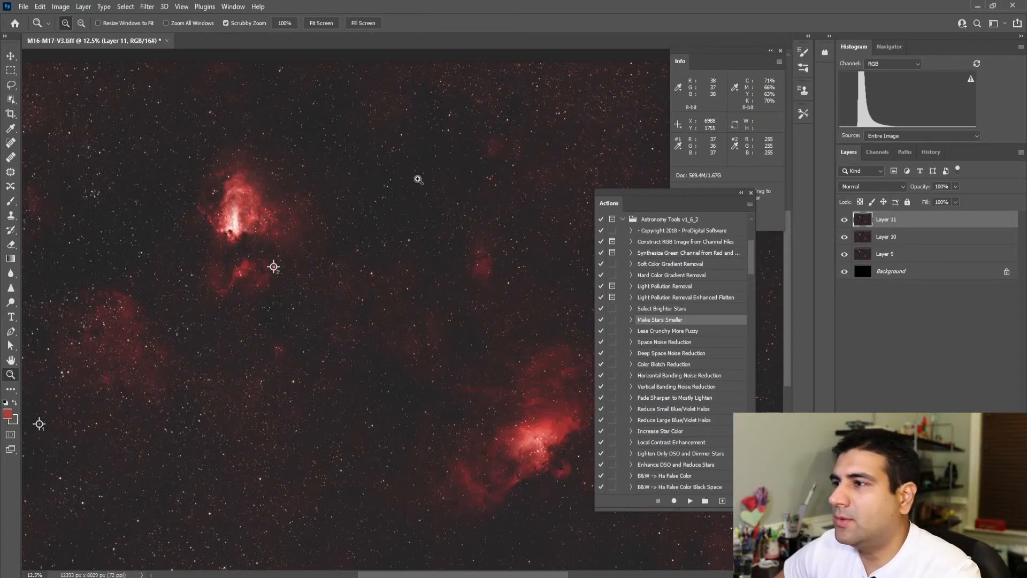
click(122, 7)
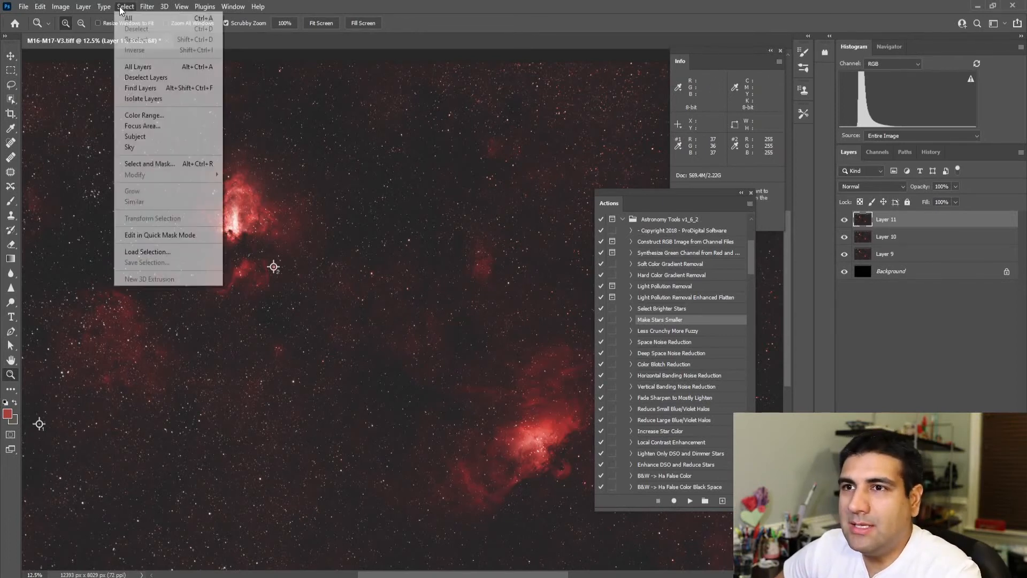
mouse_move(140, 10)
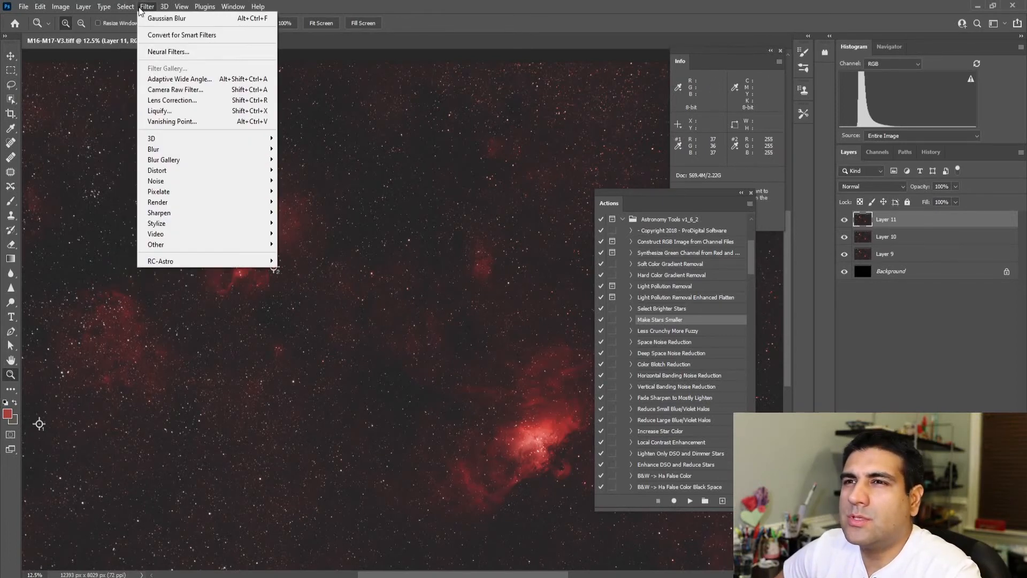
mouse_move(201, 244)
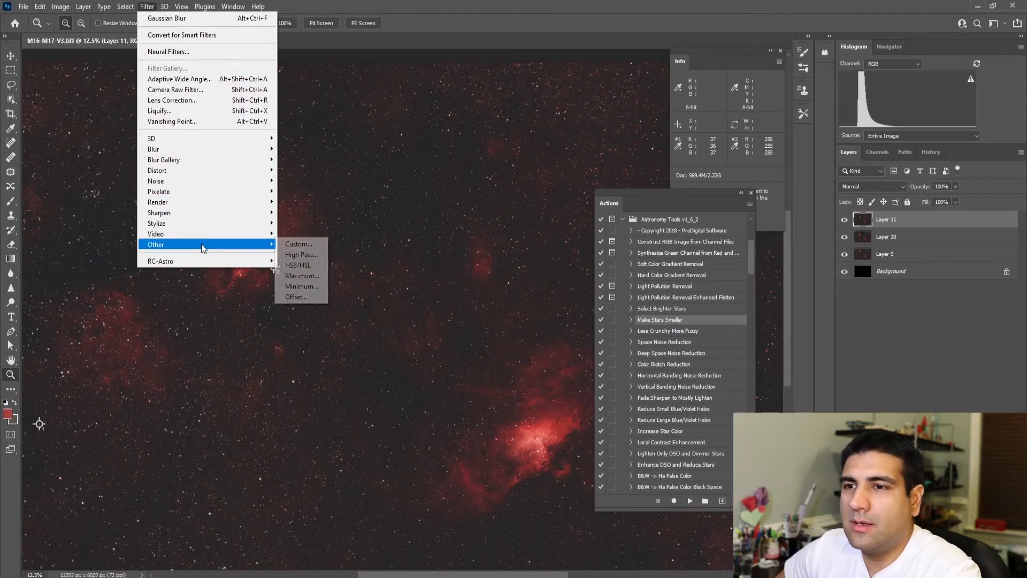
click(301, 286)
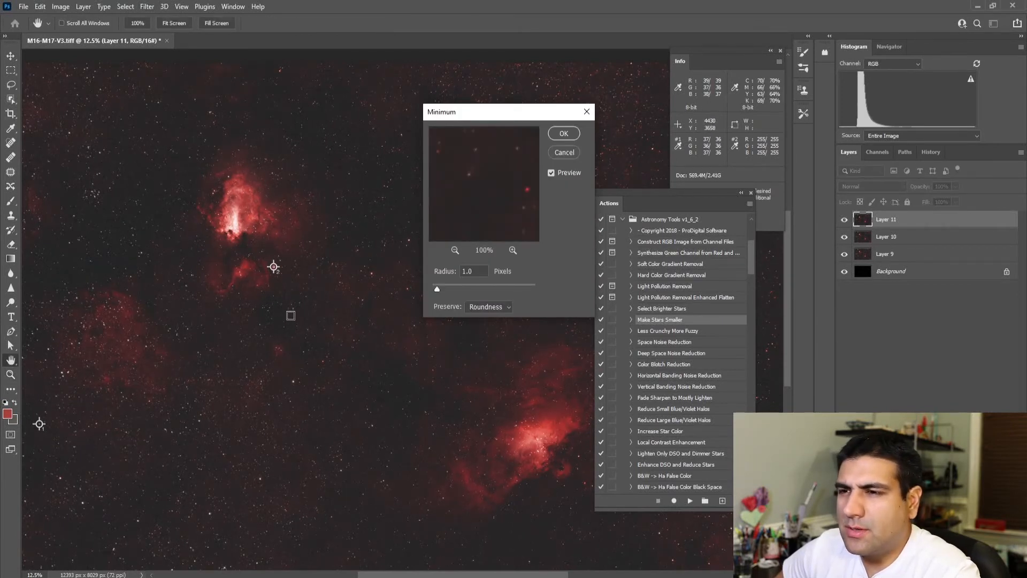
Step: Preview the Minimum filter on bright stars and apply it with a 1.0-pixel radius, preserving roundness
click(196, 421)
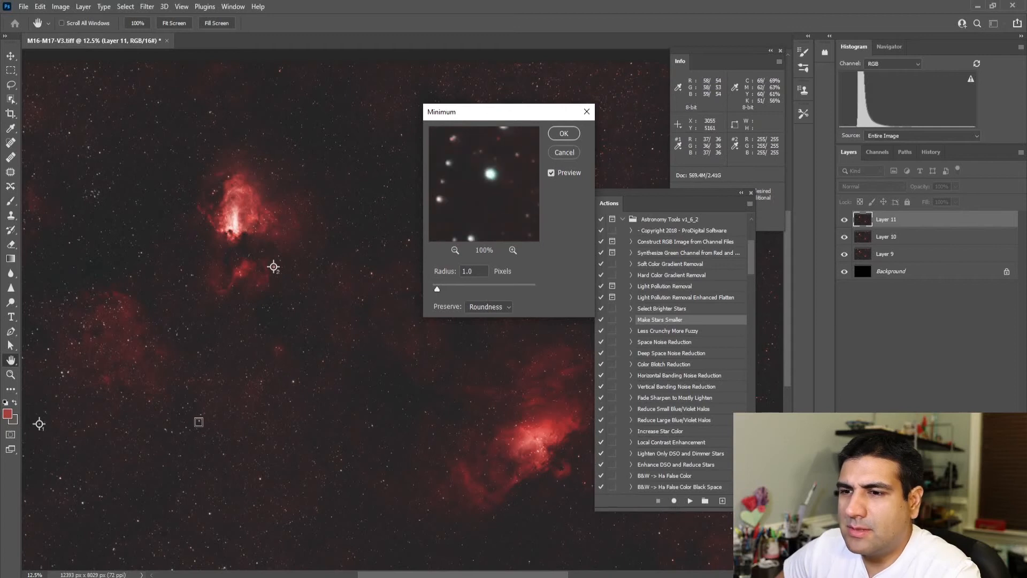
click(292, 381)
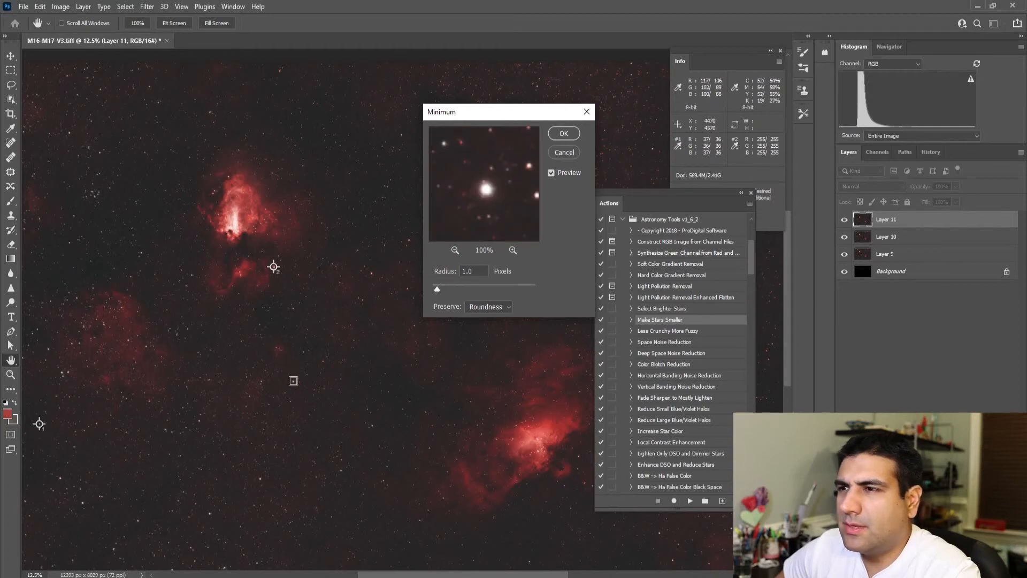
click(297, 380)
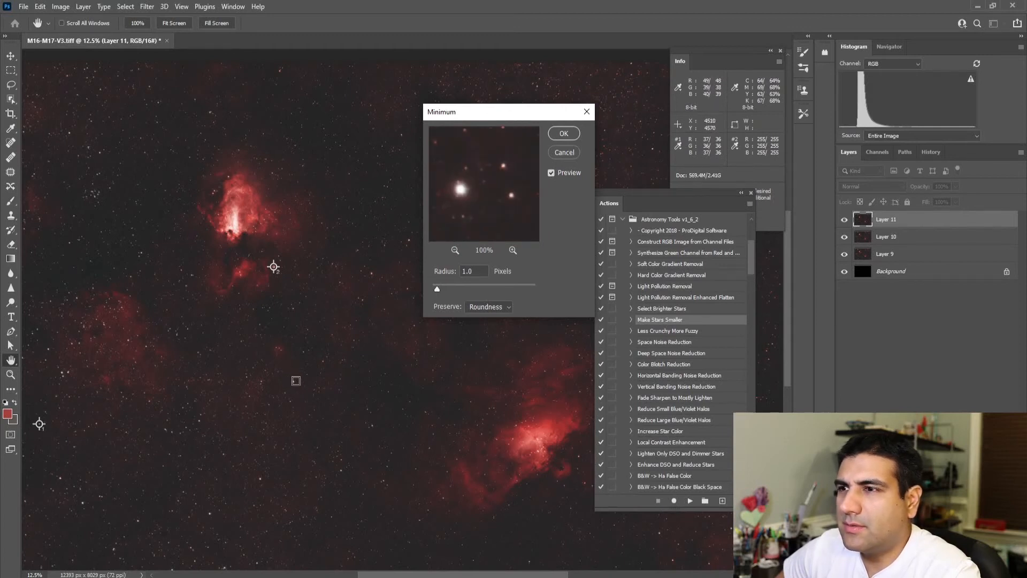
click(295, 380)
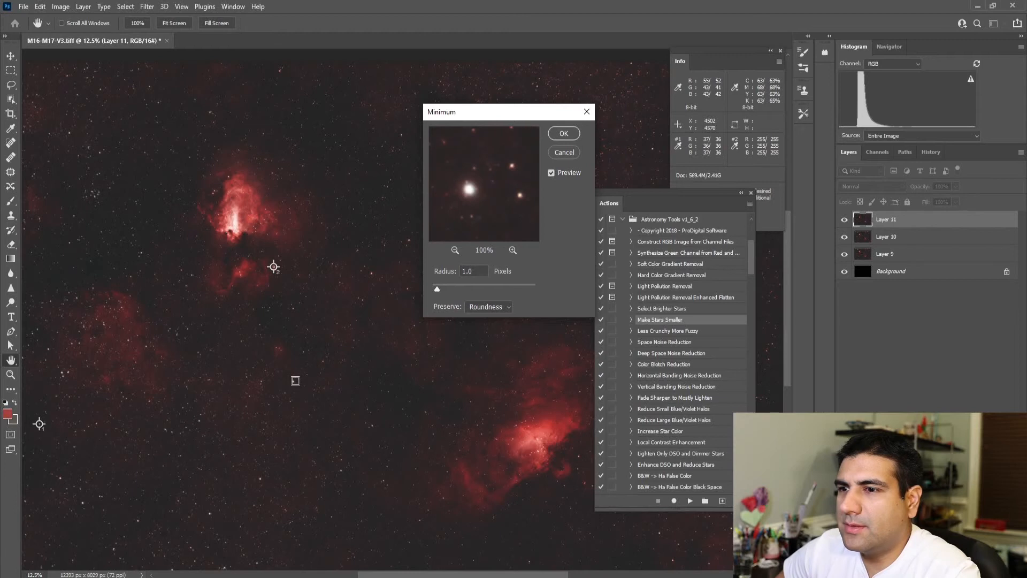
click(512, 251)
click(455, 252)
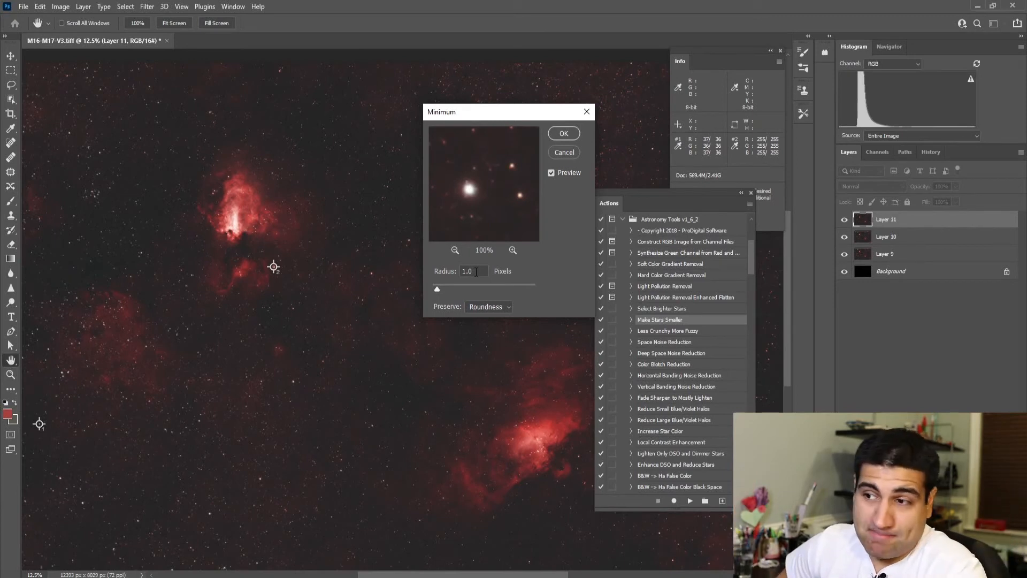
click(508, 308)
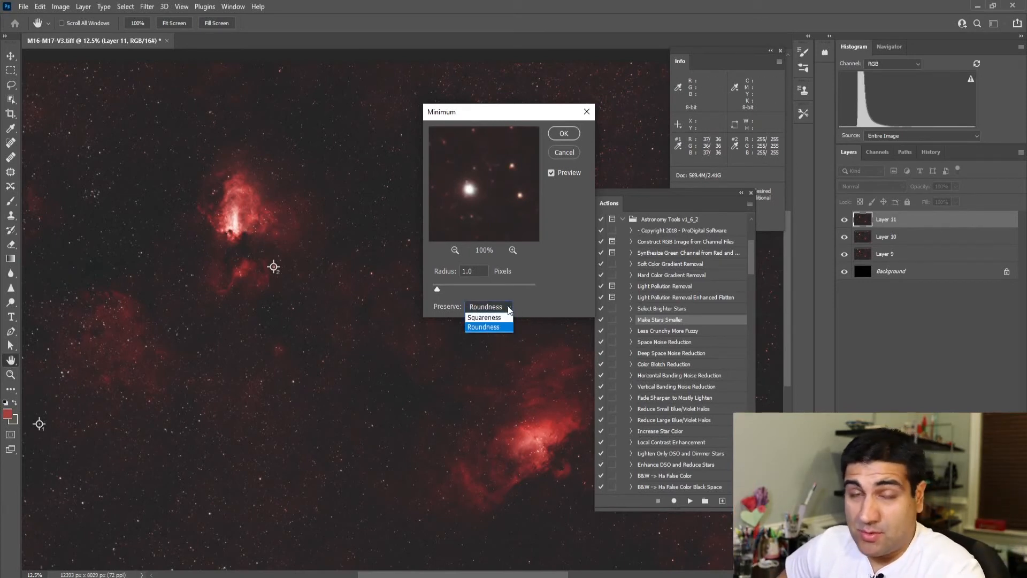
click(554, 192)
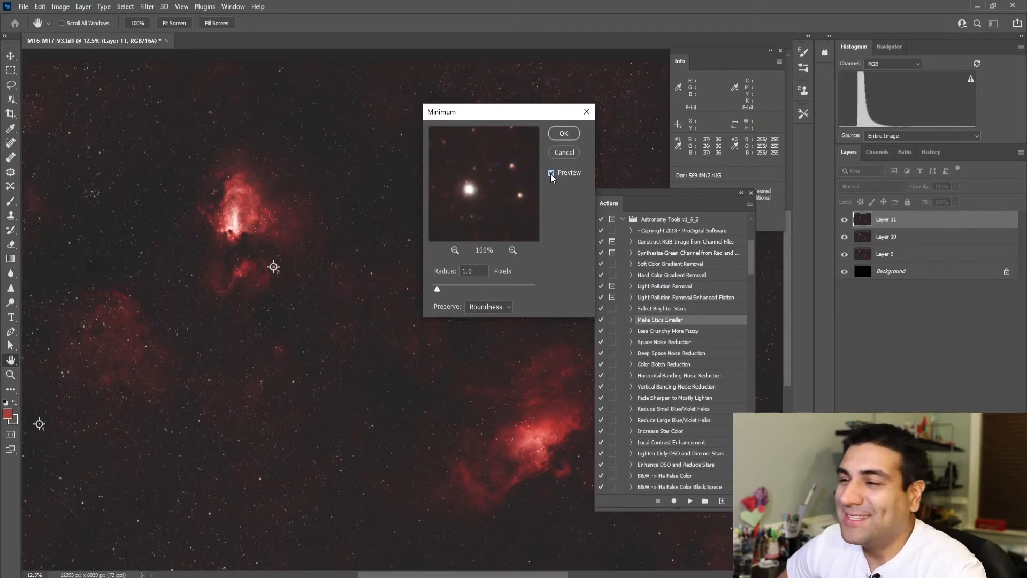
click(557, 137)
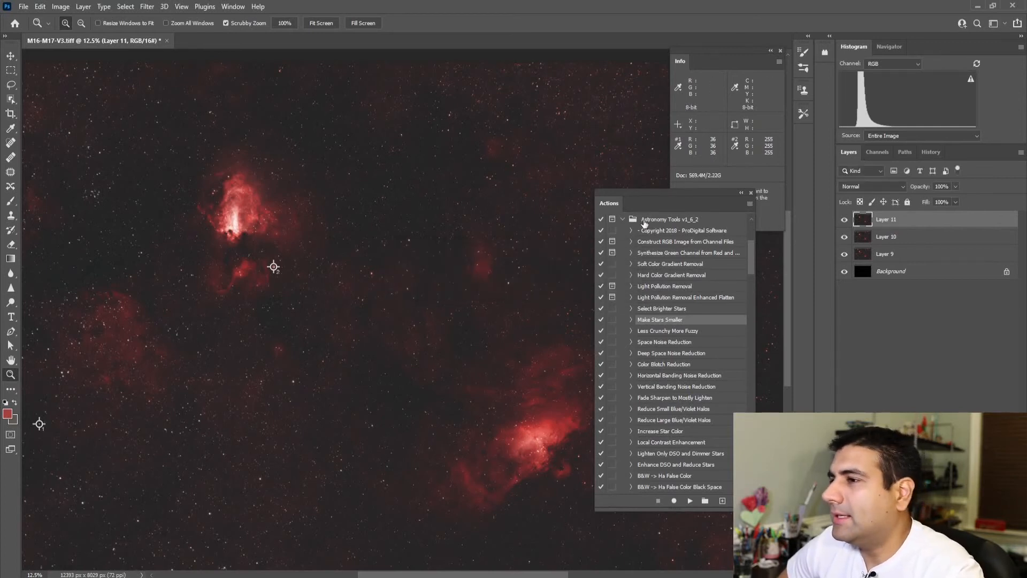
Step: Compare the stars at 100% zoom with and without the Minimum filter layer
click(405, 239)
click(406, 242)
click(405, 242)
click(845, 220)
click(845, 220)
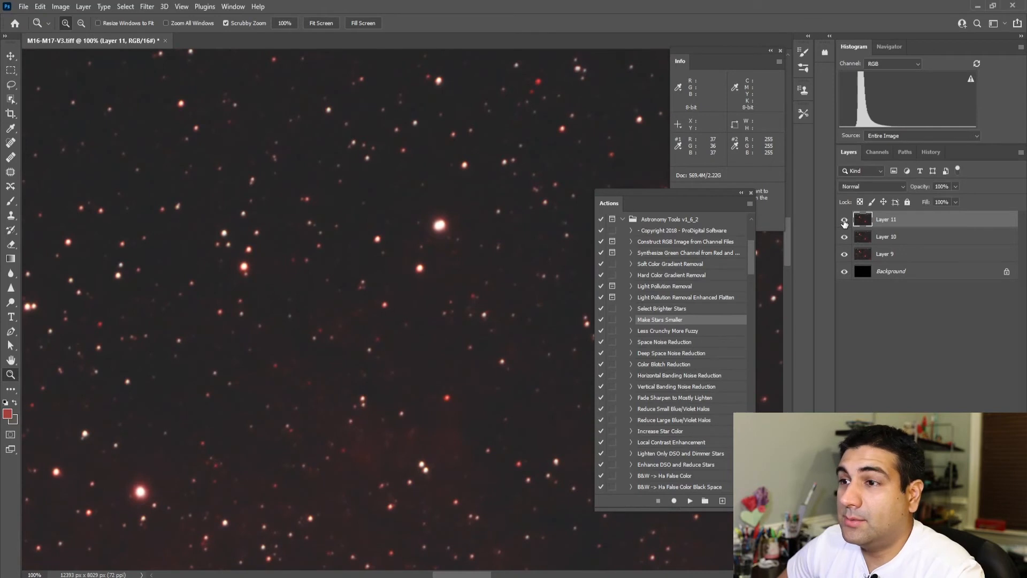
click(845, 220)
click(845, 220)
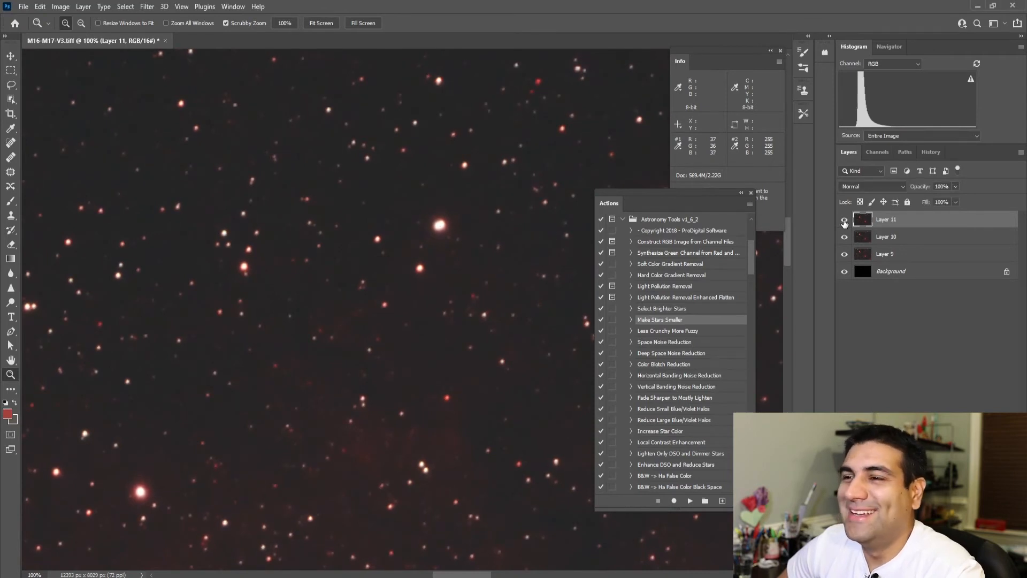
Step: Set the opacity of the Minimum filter layer to 66%
click(942, 186)
text(66)
key(Return)
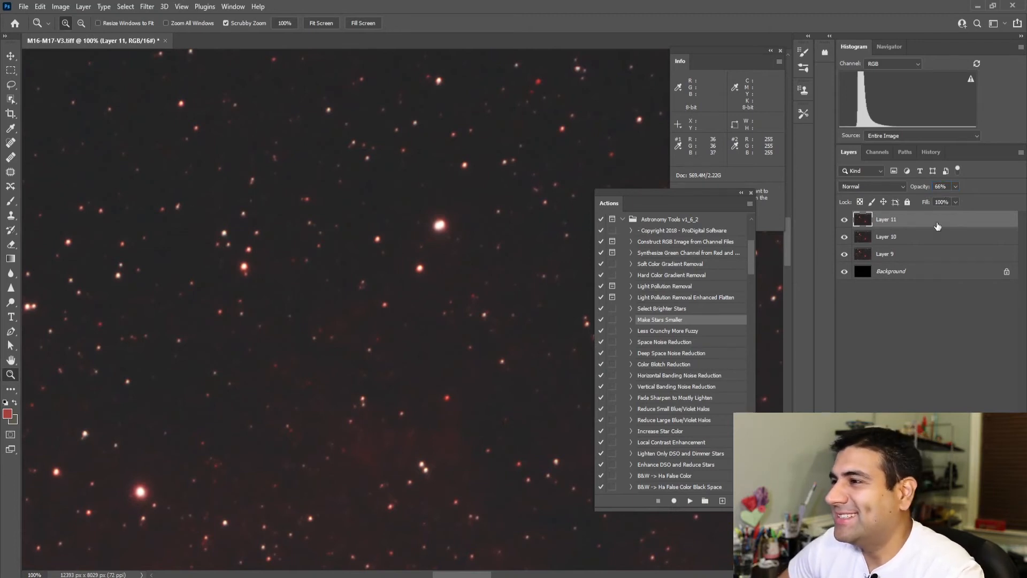
Step: Compare the stars up close and across the full image with and without the 66% Minimum filter layer
click(844, 220)
click(844, 220)
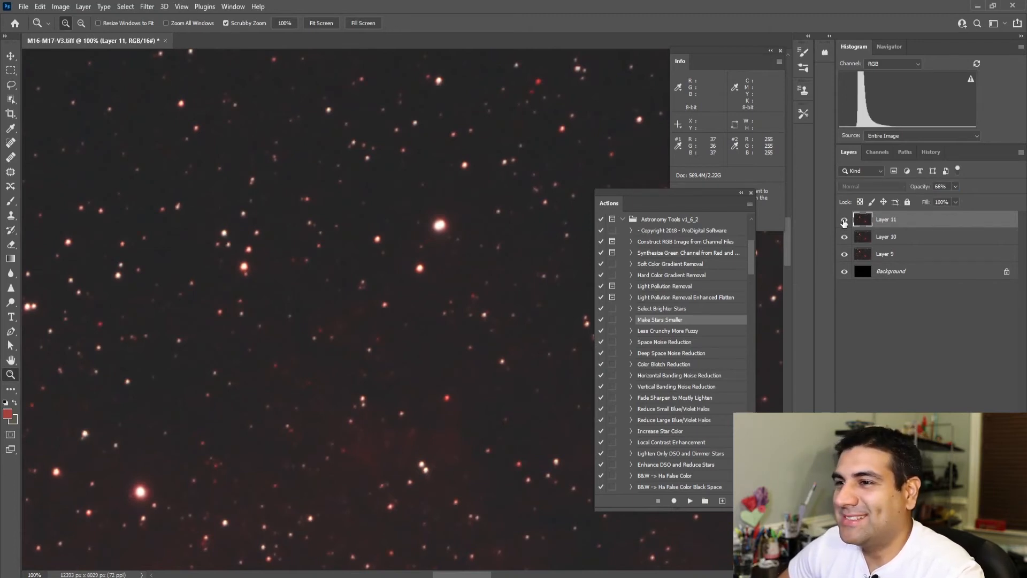
click(844, 220)
right_click(504, 234)
click(482, 234)
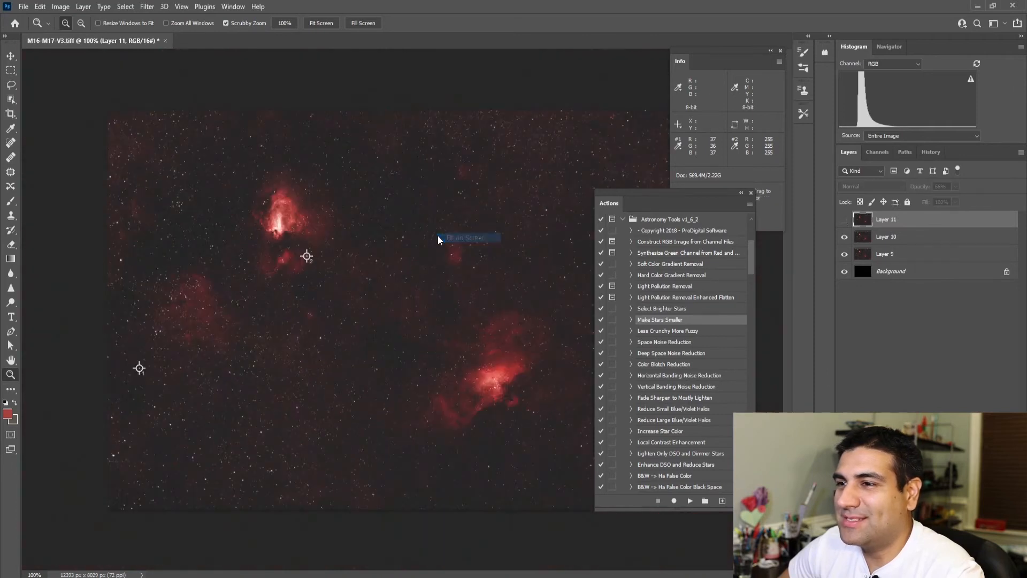
click(844, 219)
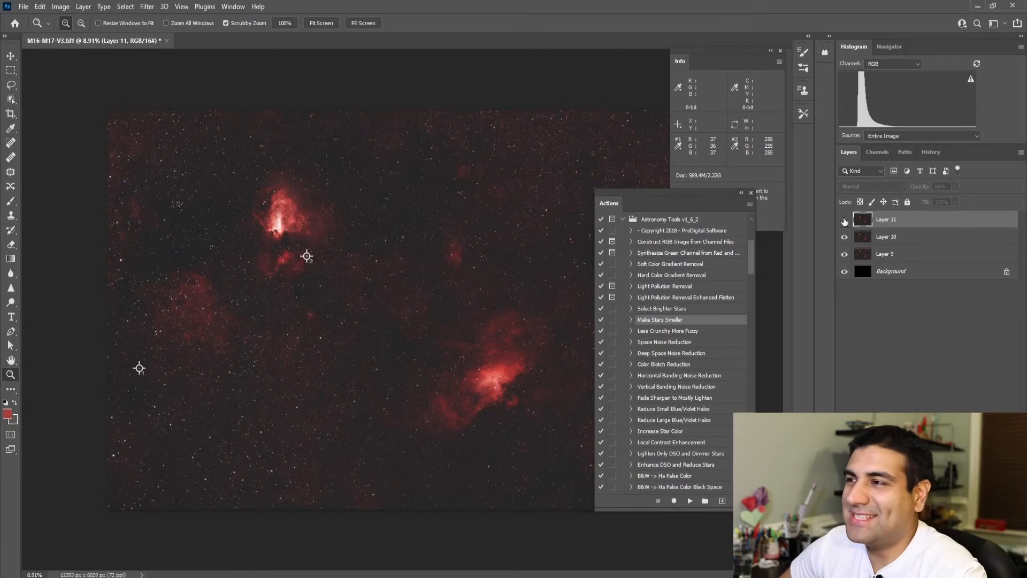
Step: Check the full image with and without Layer 11, and merge Layers 9, 10 and 11 into one layer
click(844, 220)
click(845, 220)
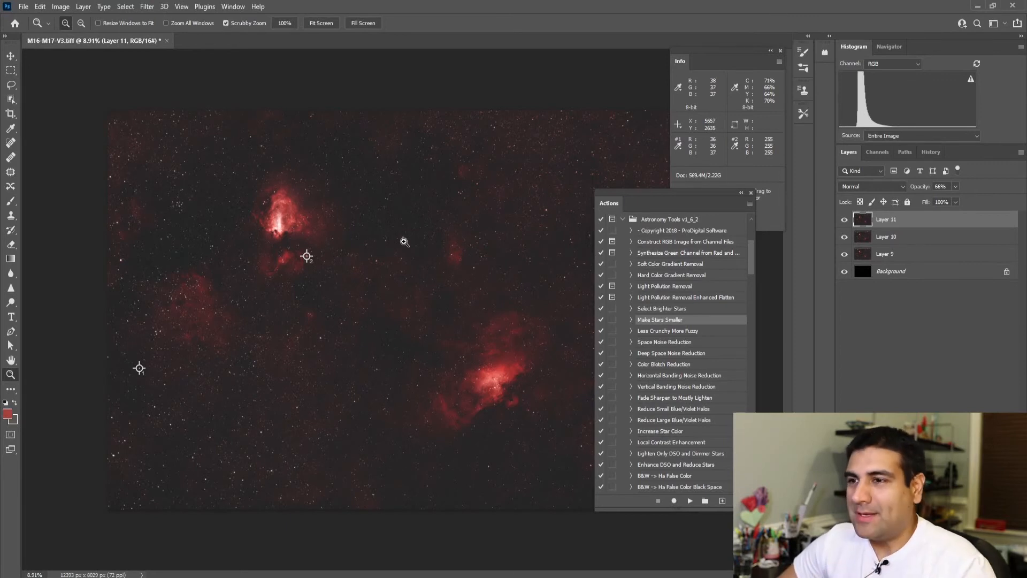
ctrl+click(897, 237)
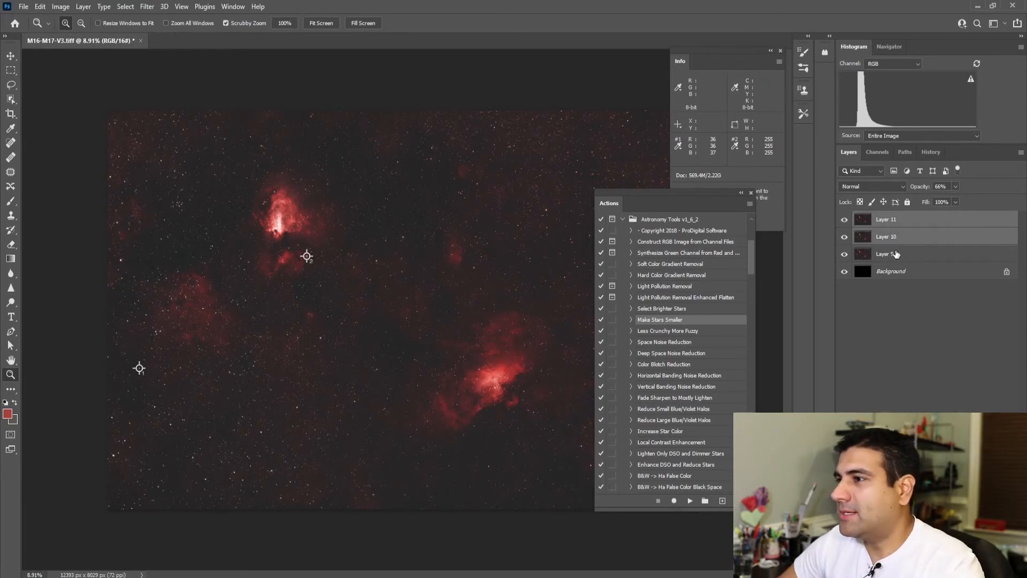
ctrl+click(897, 253)
right_click(897, 254)
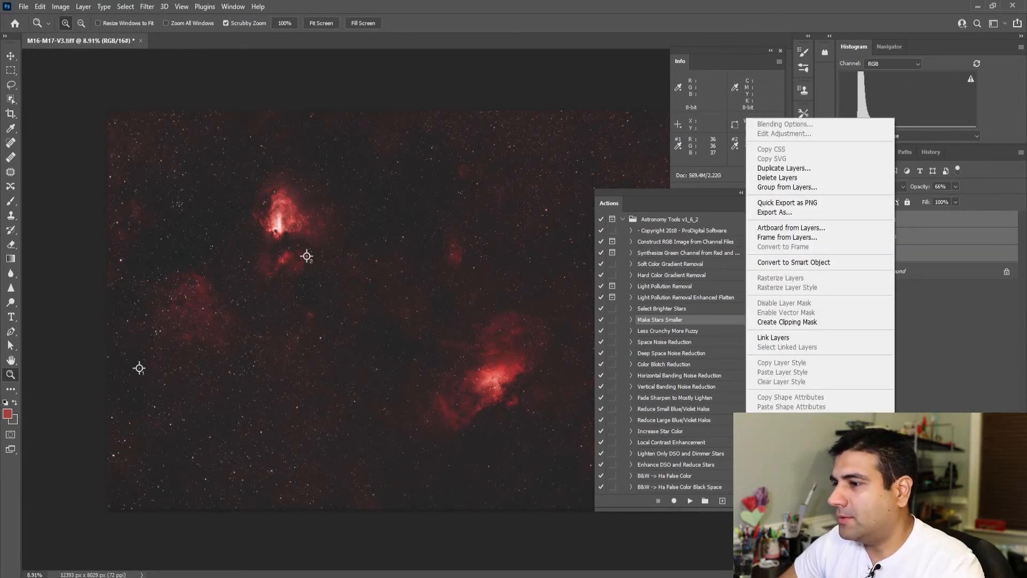
click(779, 438)
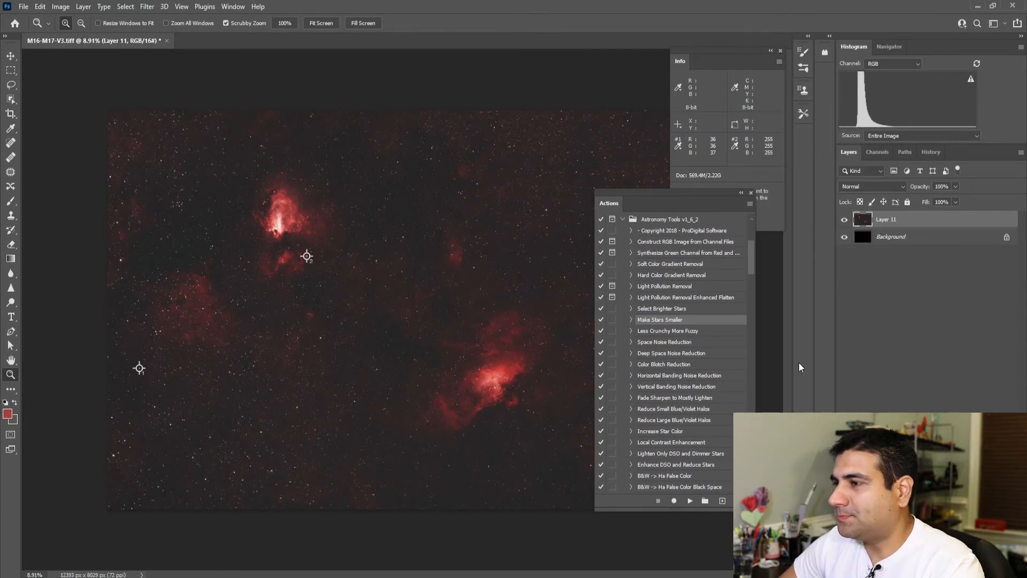
Step: Stamp the visible image onto a new layer and run the Enhance DSO and Reduce Stars action on it
key(ctrl+shift+alt+e)
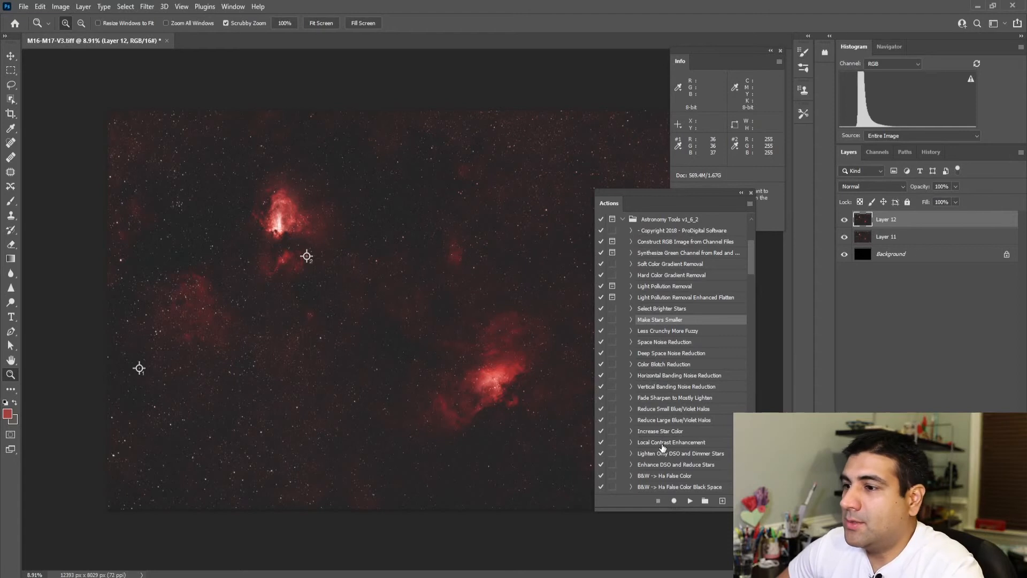
click(661, 465)
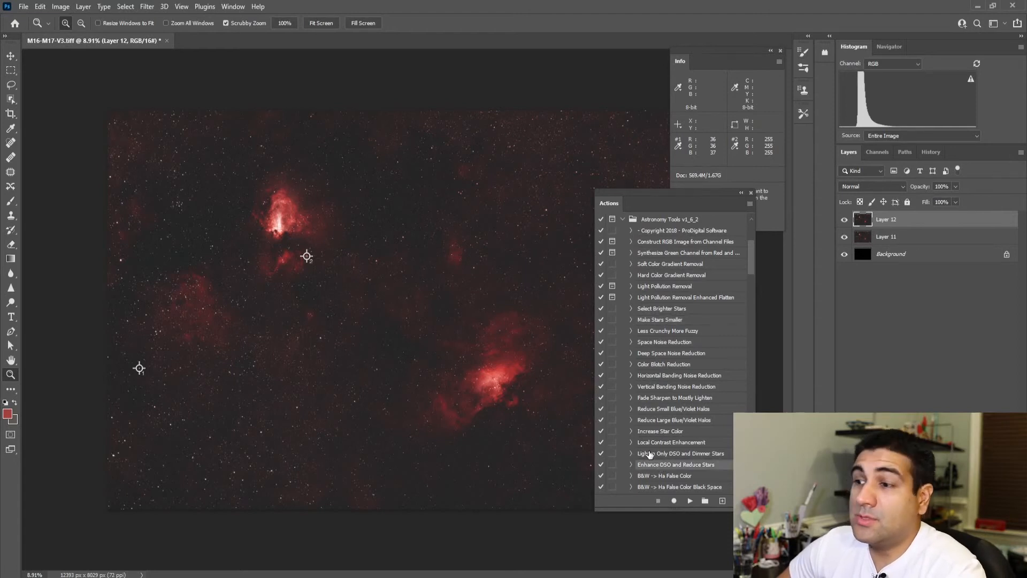
drag(657, 192, 680, 107)
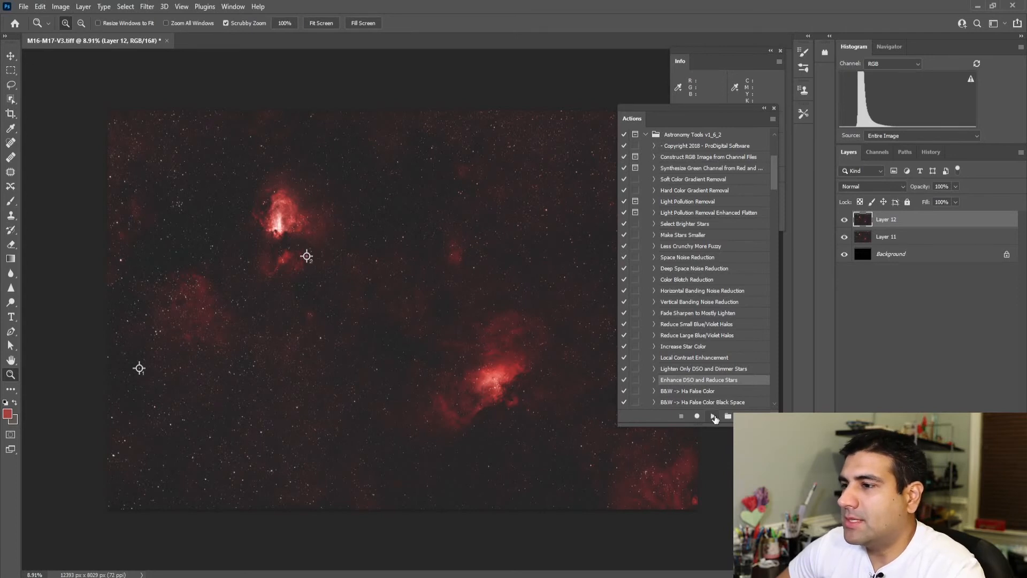
click(713, 418)
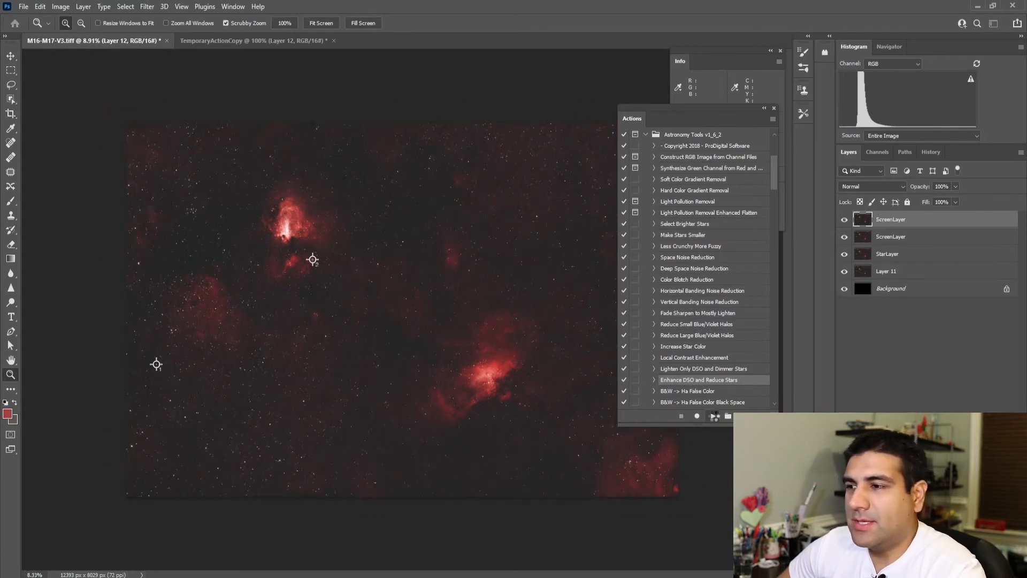
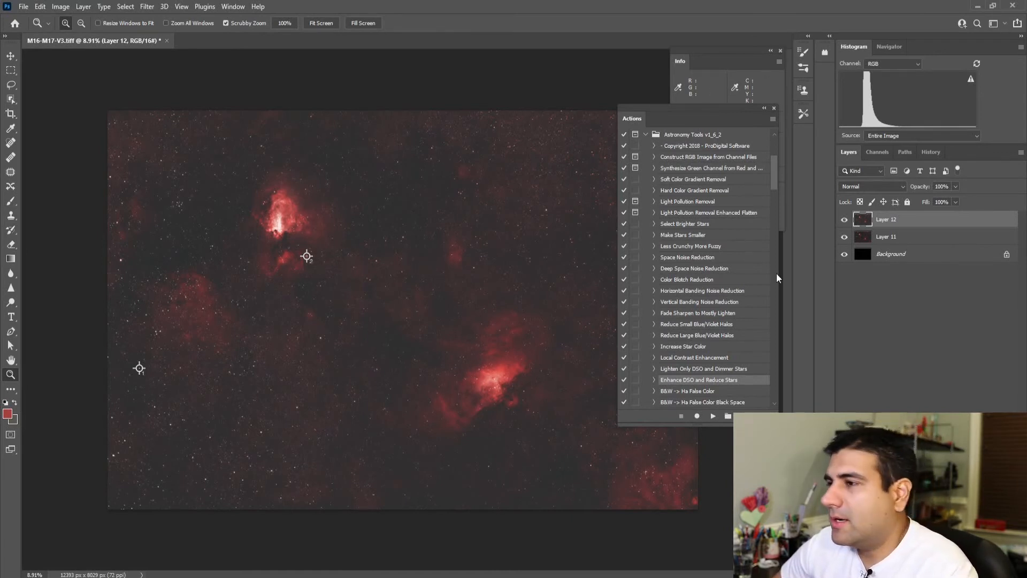
Step: Compare the image with and without Layer 12, across the full frame and zoomed in on the stars
click(845, 220)
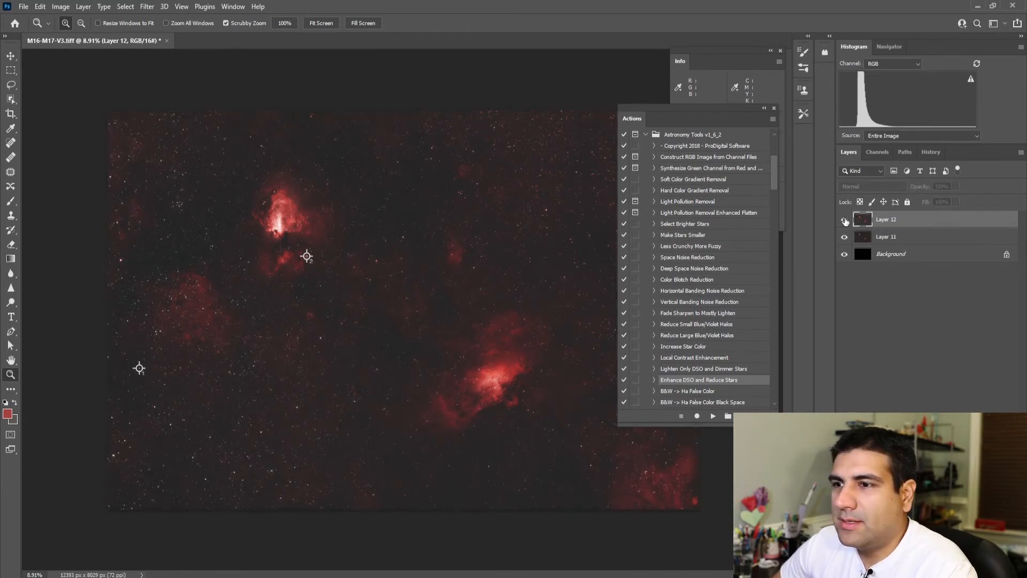
click(845, 220)
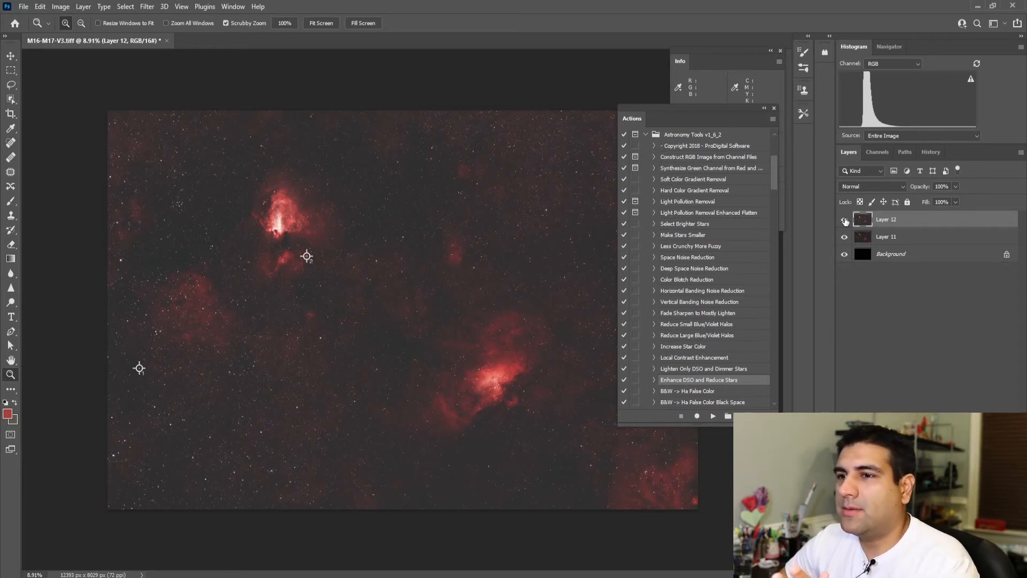
click(845, 220)
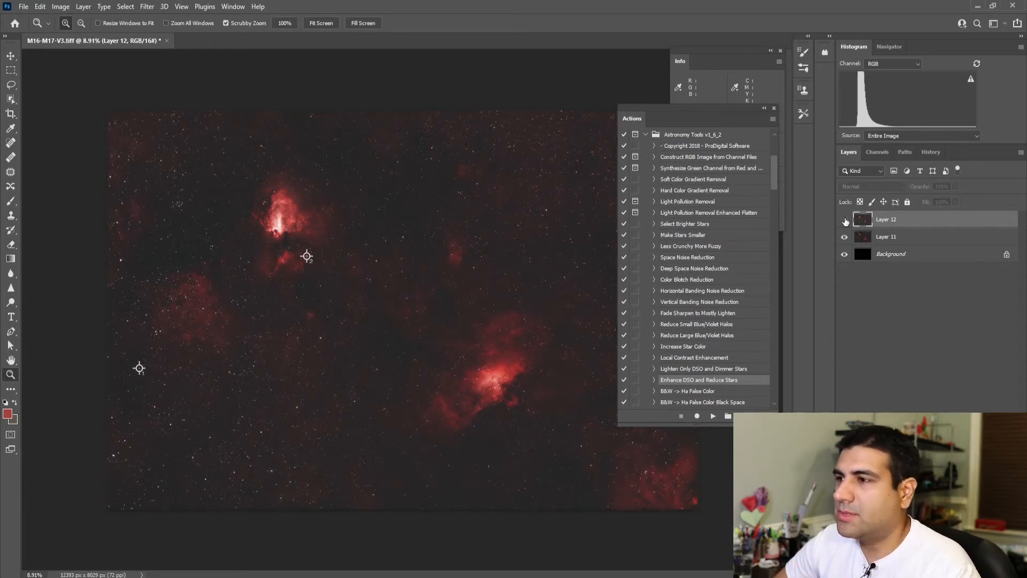
click(845, 220)
click(381, 259)
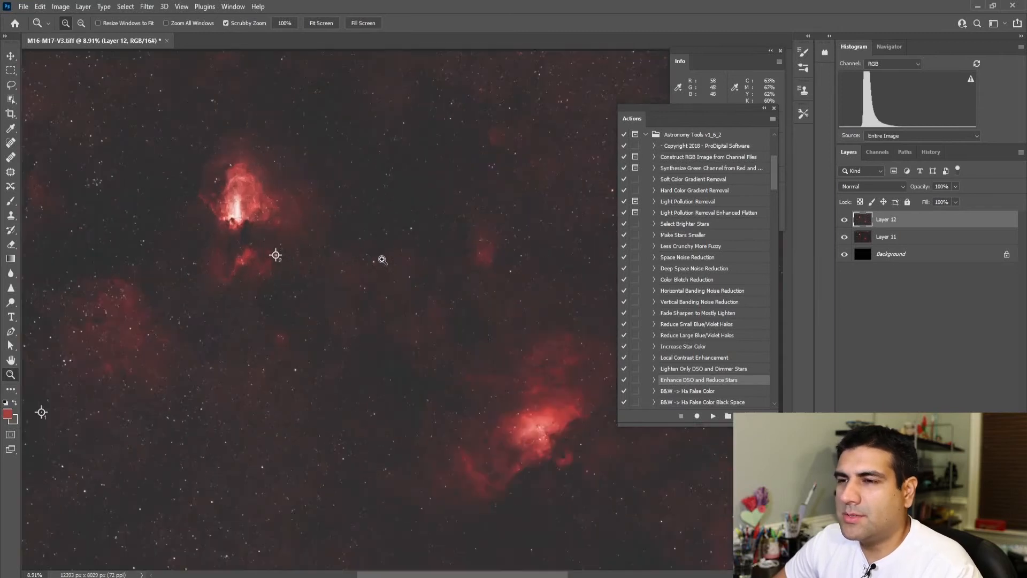
drag(381, 259, 381, 270)
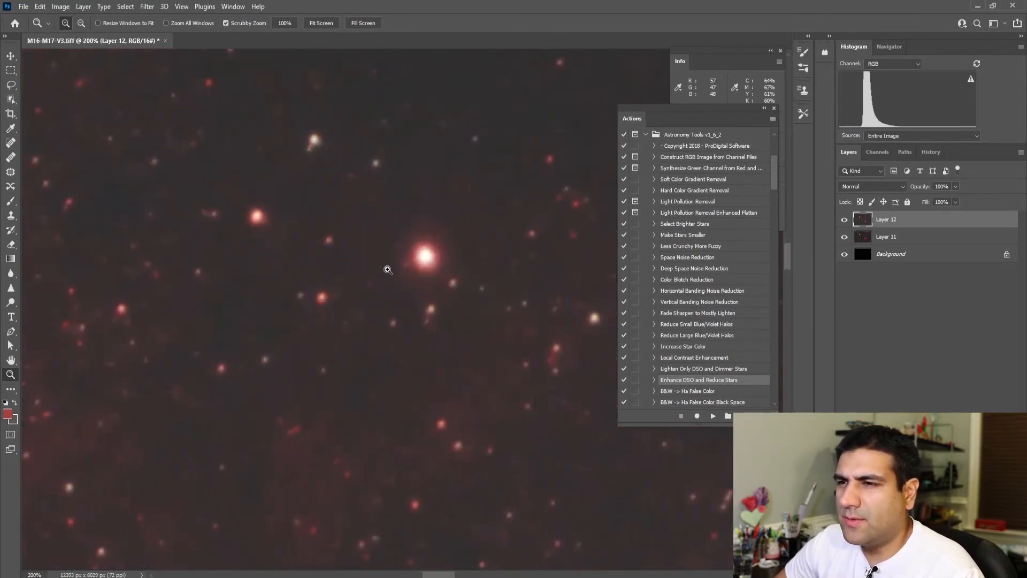
click(845, 220)
click(845, 221)
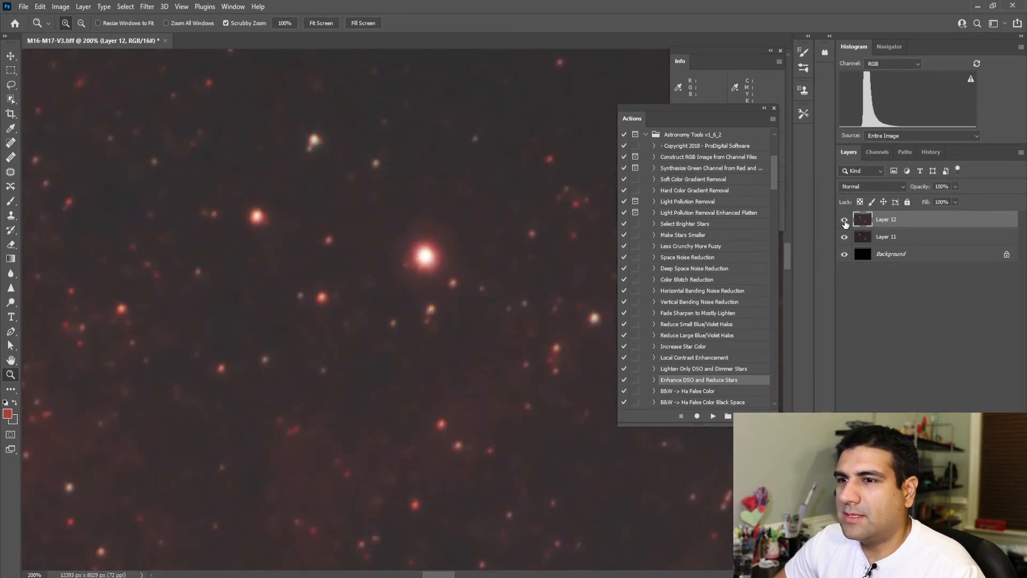
click(845, 222)
click(845, 222)
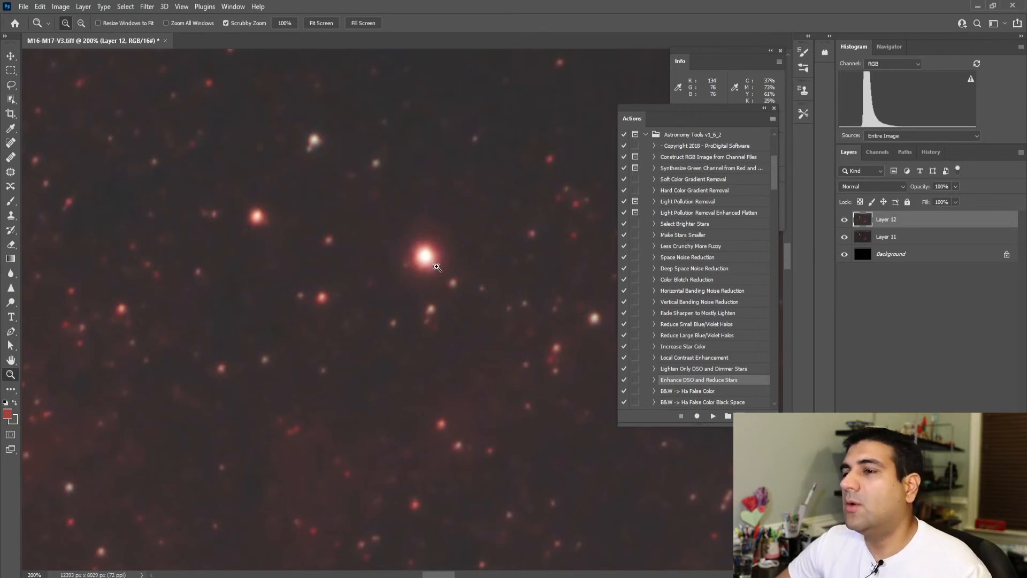
Step: Zoom in on a bright star and set the opacity of Layer 12 to 50%, trying 66% as well
key(ctrl+0)
drag(319, 341, 364, 301)
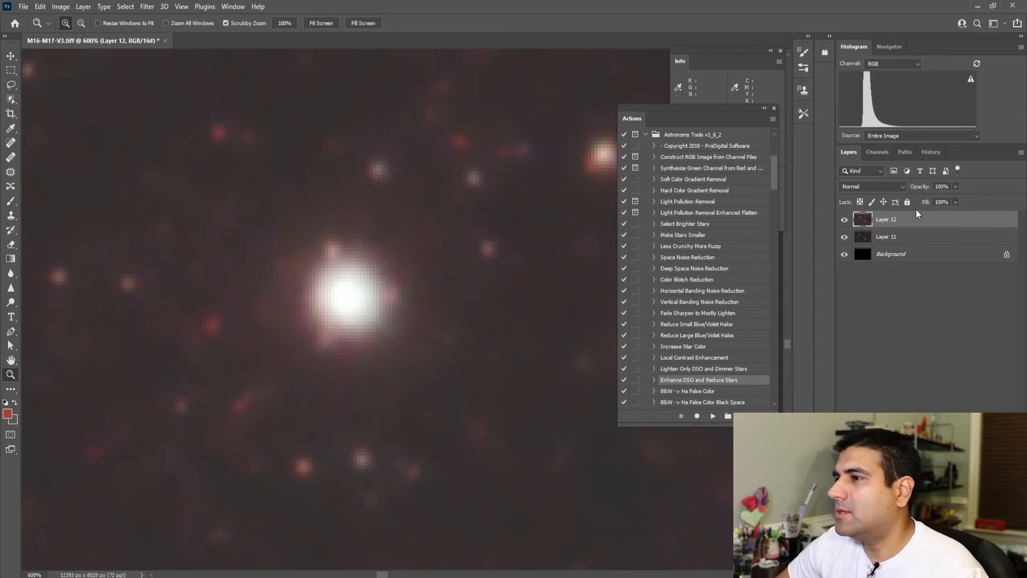
click(942, 187)
text(50)
key(Return)
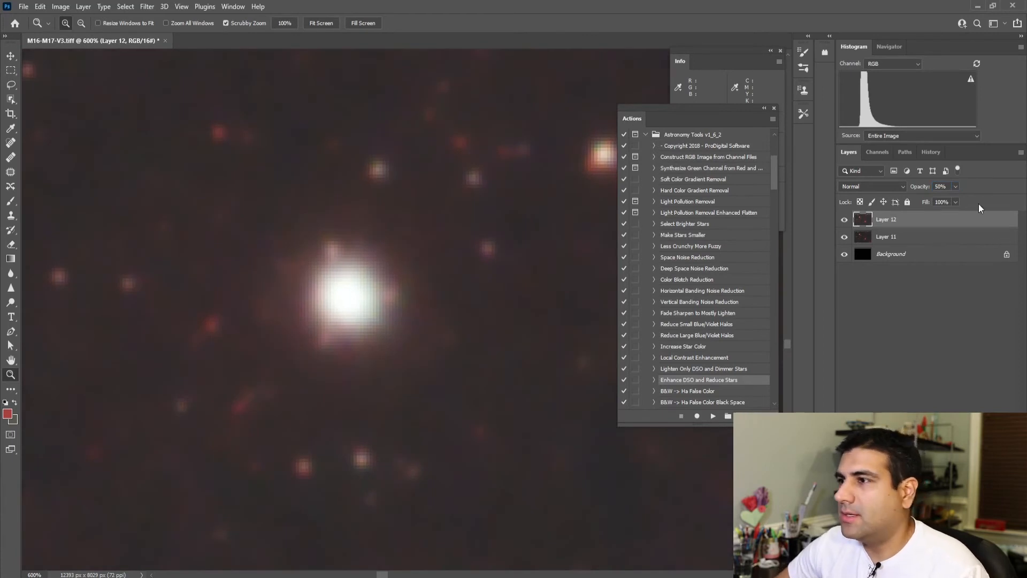
text(66)
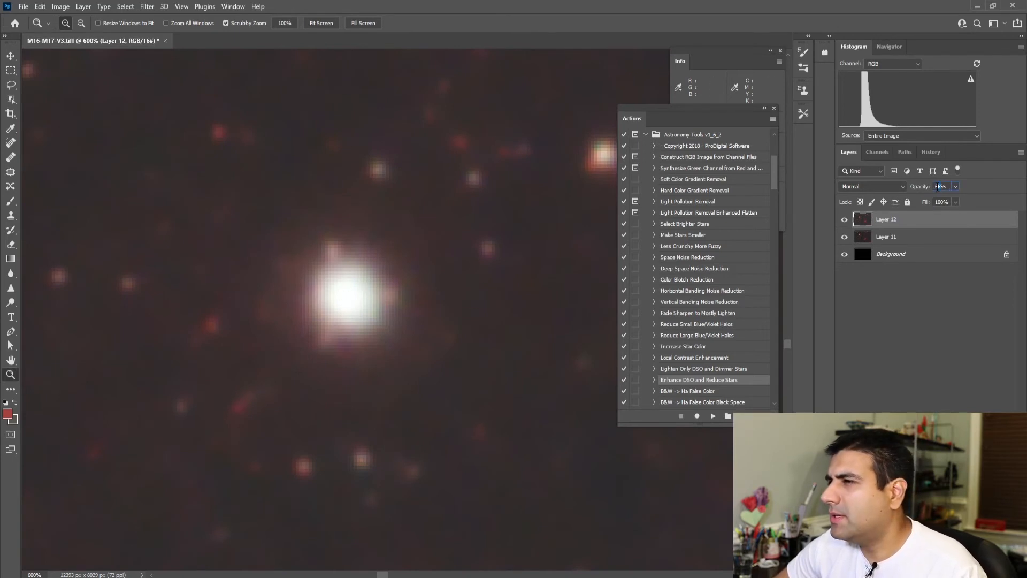
text(50)
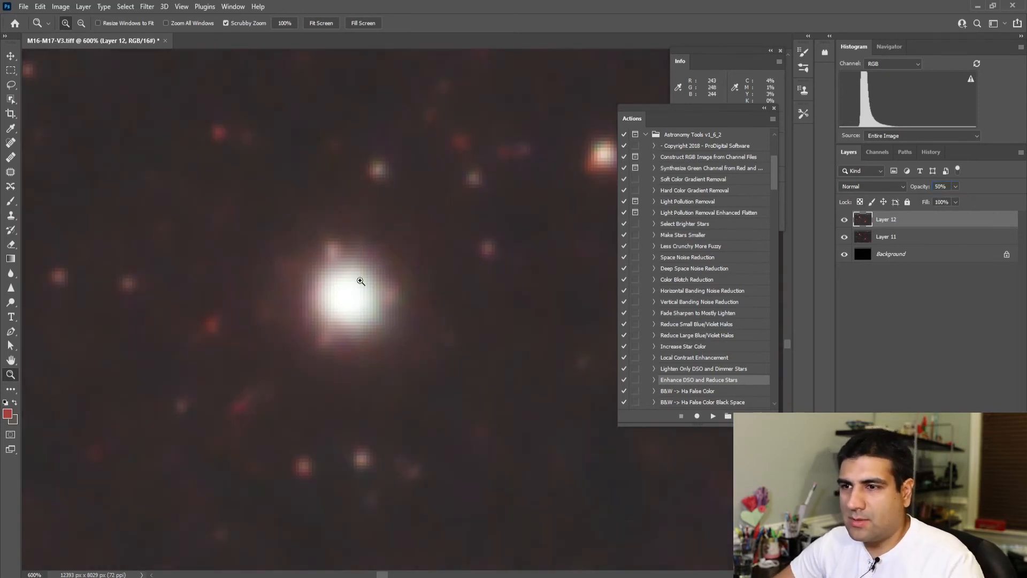
Step: Compare the full image with and without the 50% Layer 12
right_click(476, 287)
click(477, 289)
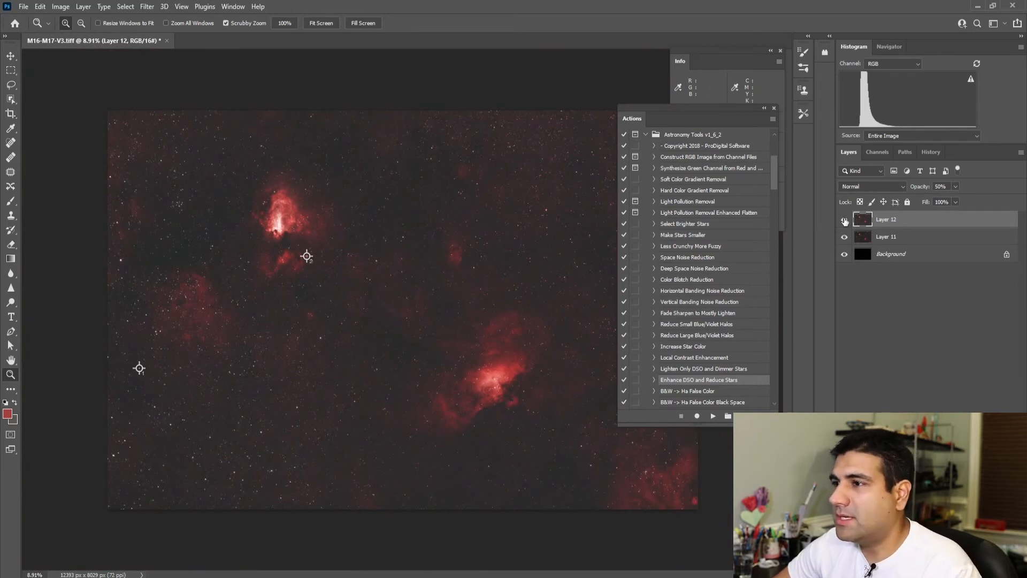
click(844, 219)
click(845, 220)
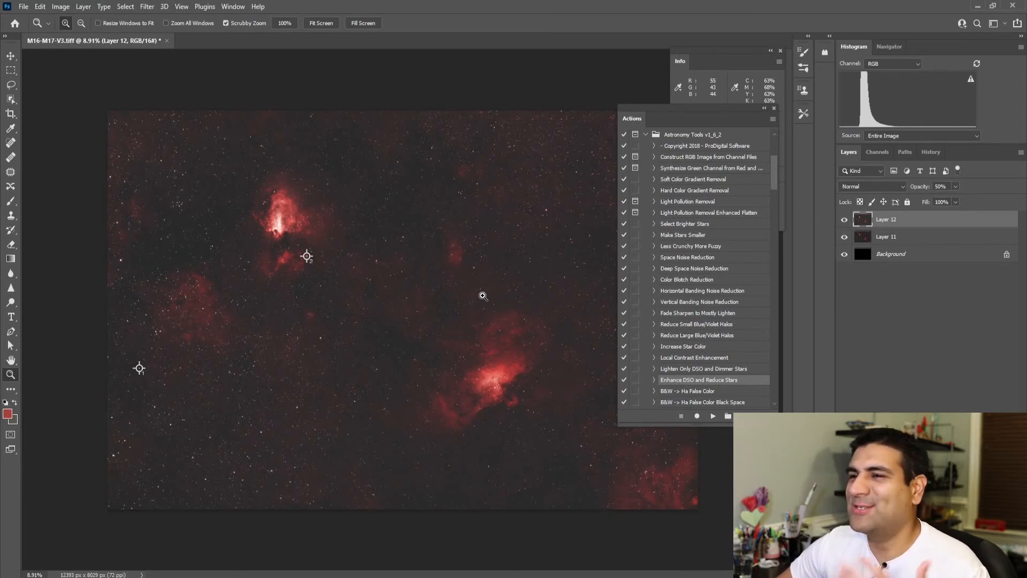
Step: Compare the bright upper nebula up close with and without Layer 12, and return to the full image with the layer shown
drag(288, 227, 266, 207)
scroll(266, 207, up, 3)
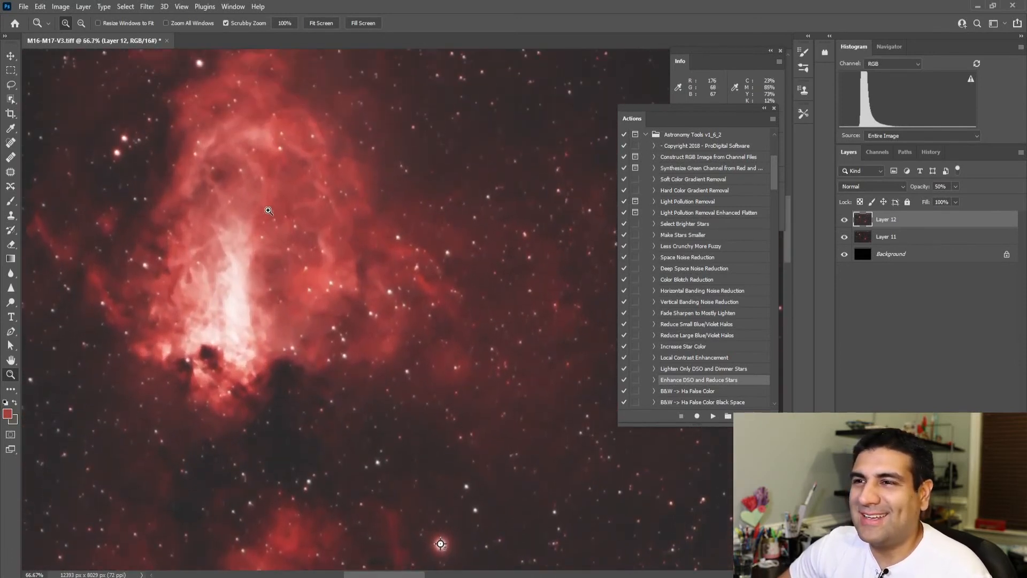
click(845, 222)
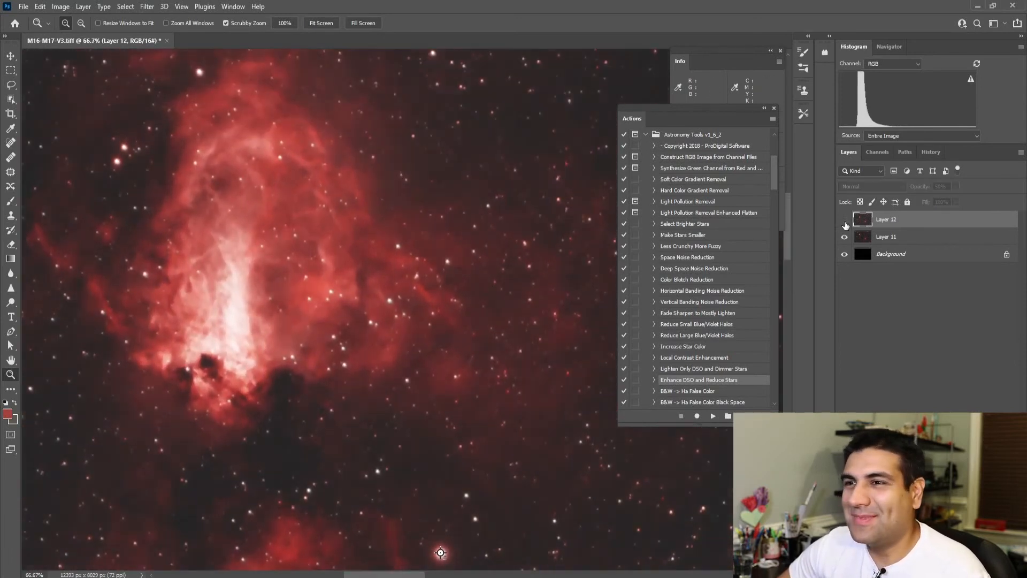
click(285, 196)
scroll(289, 190, up, 1)
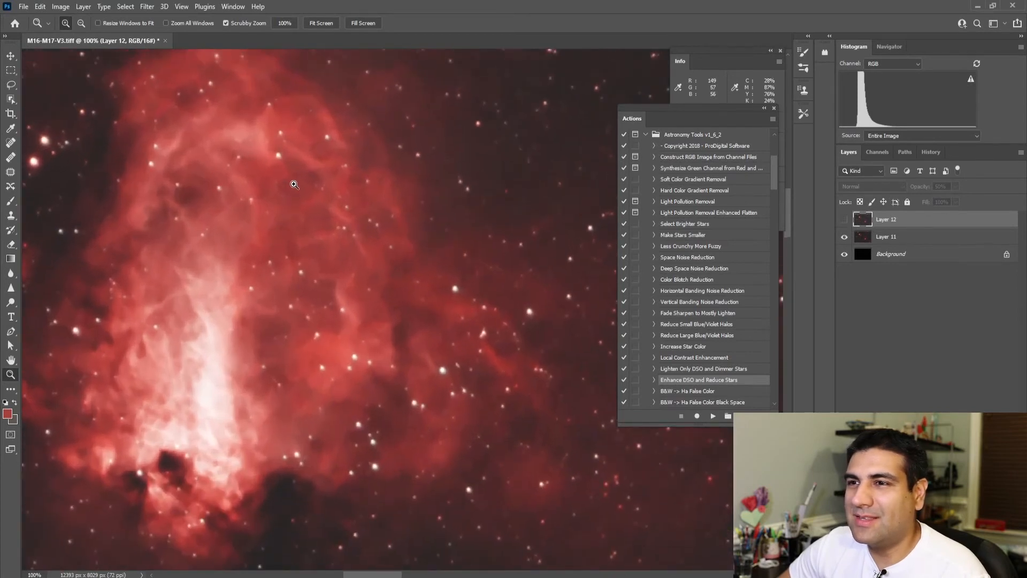
click(845, 222)
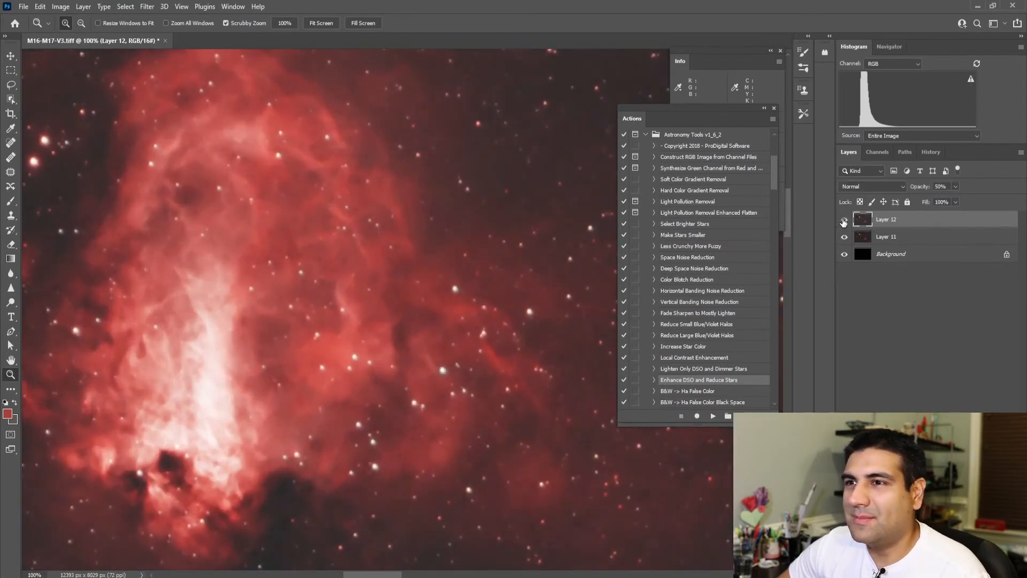
click(844, 222)
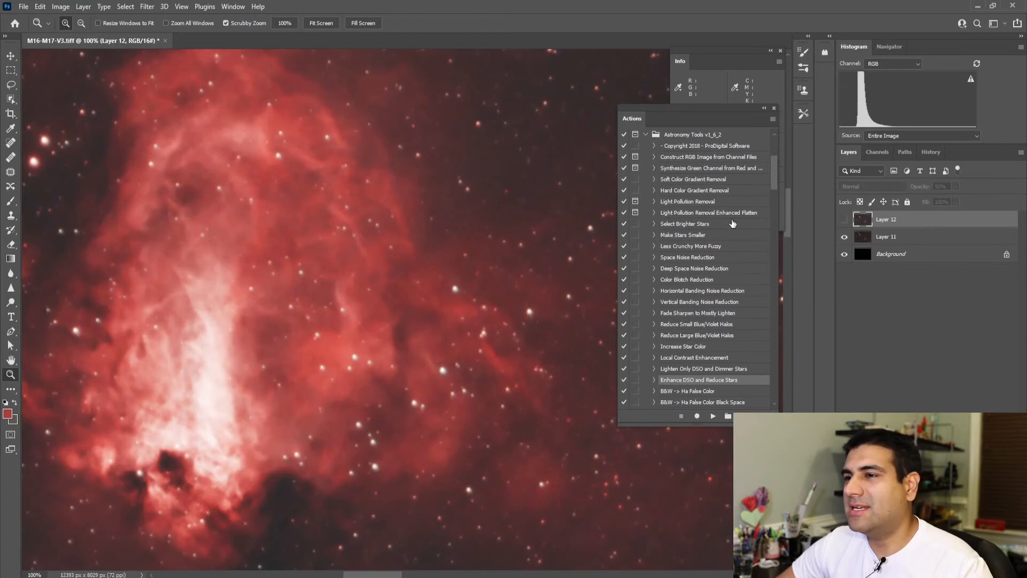
right_click(426, 197)
click(428, 202)
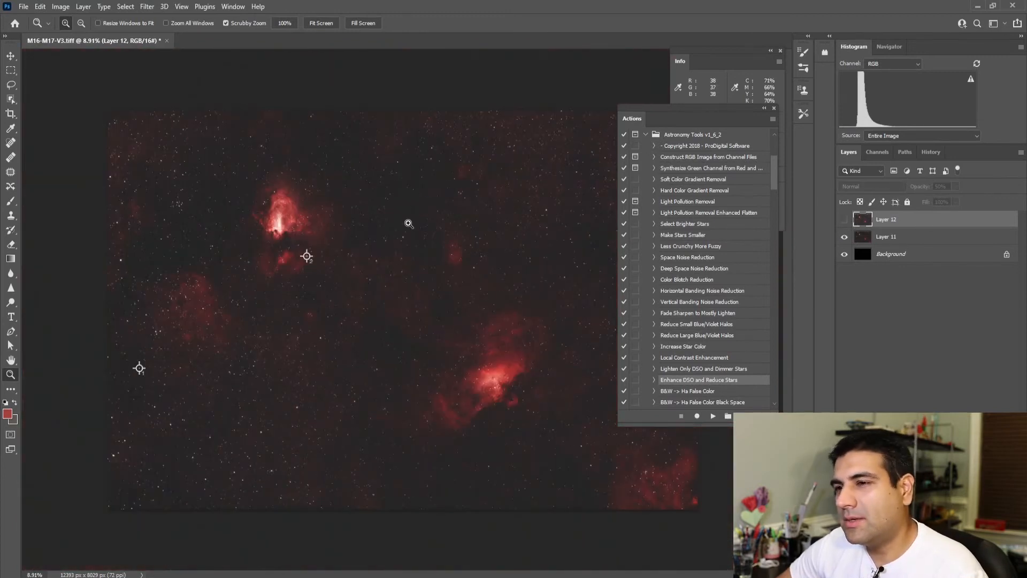
click(844, 220)
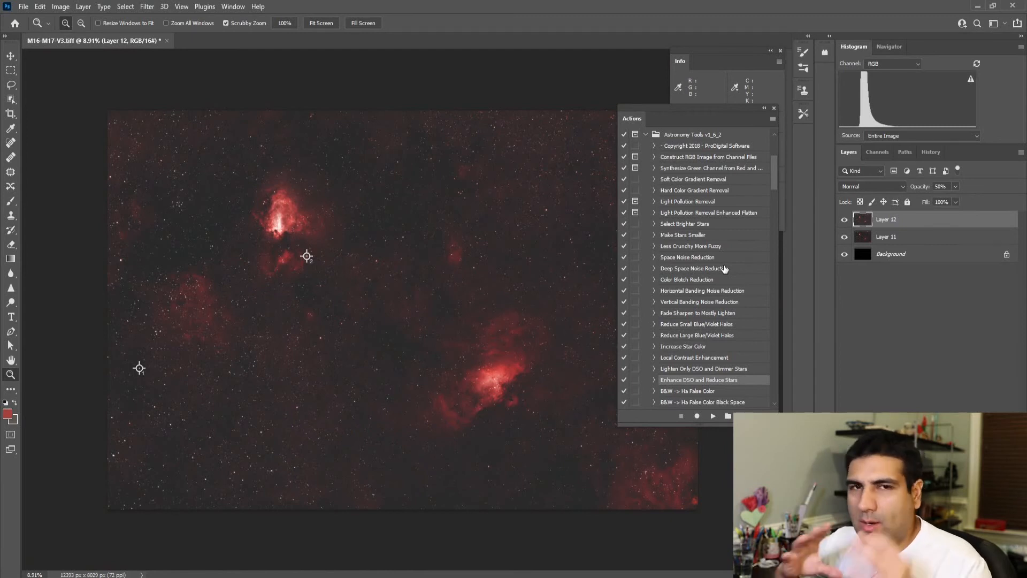
Step: Merge Layers 11 and 12 into one layer and close the Actions panel
shift+click(881, 239)
right_click(882, 238)
click(765, 438)
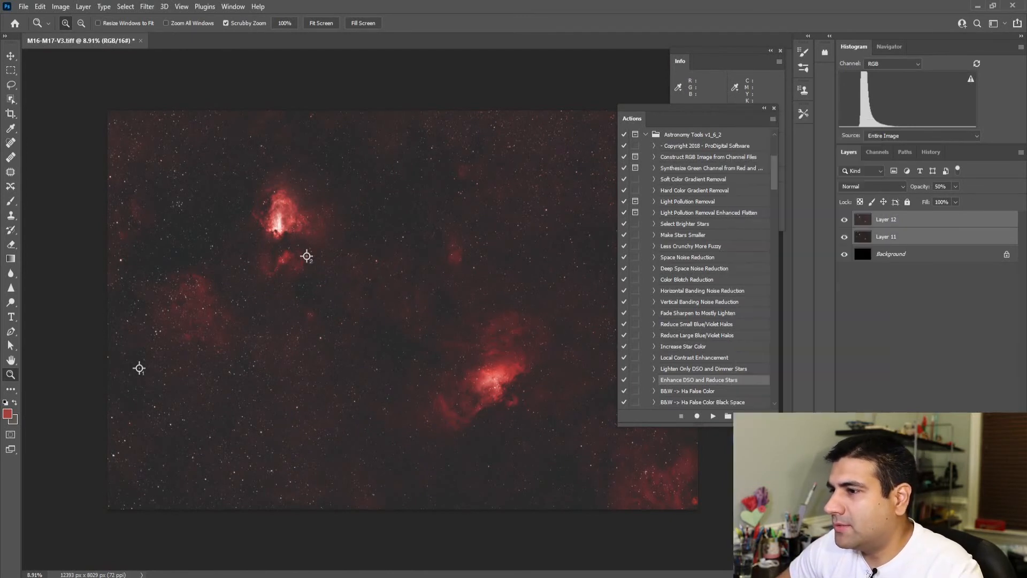
click(774, 109)
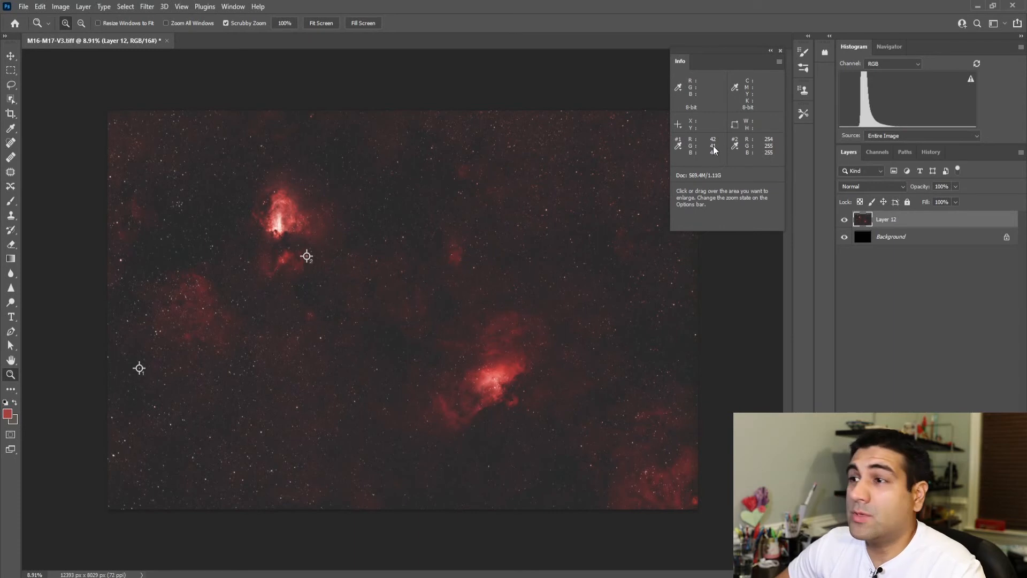
Step: Stamp the visible image onto a new layer above the merged Layer 12
click(60, 7)
mouse_move(78, 35)
click(907, 220)
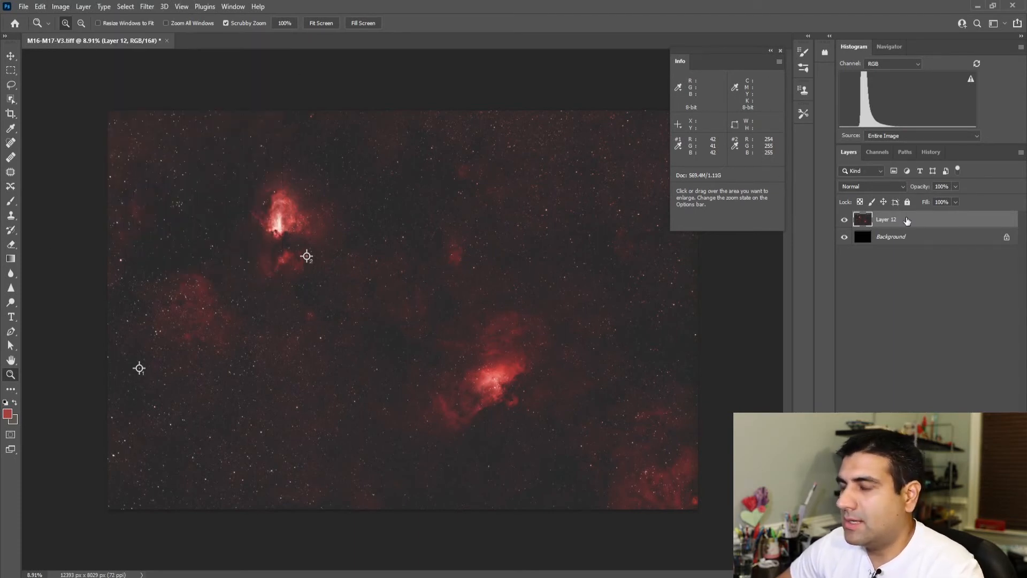
key(ctrl+alt+shift+e)
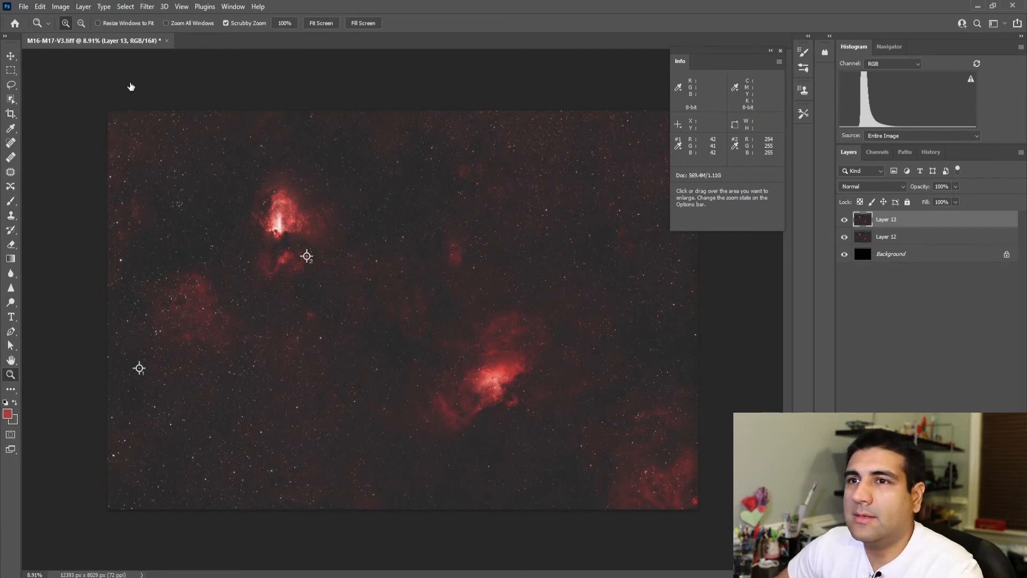
Step: In a Levels adjustment on Layer 13, set the Red channel's input black point to 1 and white point to 254
click(60, 8)
mouse_move(78, 35)
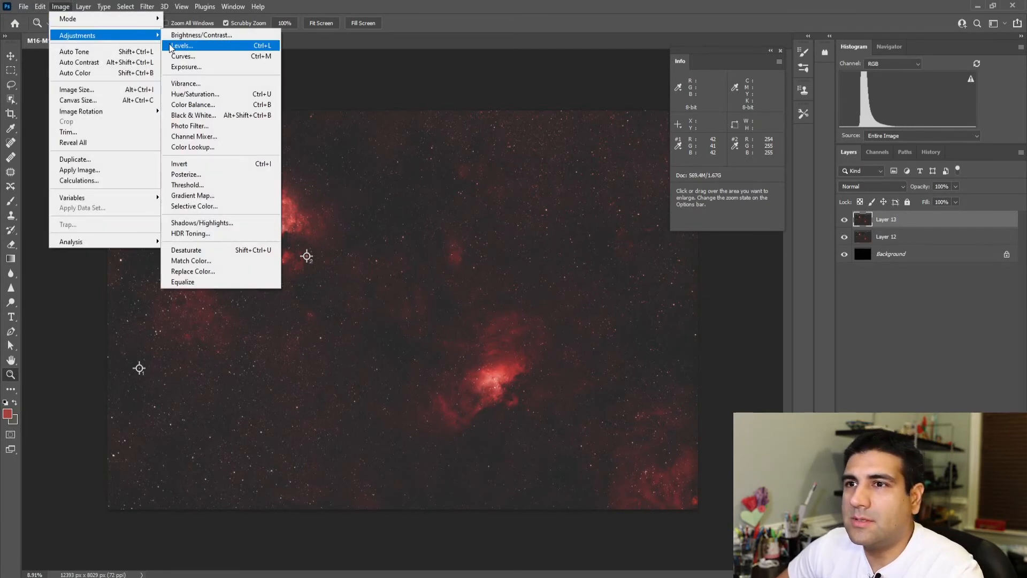
click(170, 47)
click(656, 281)
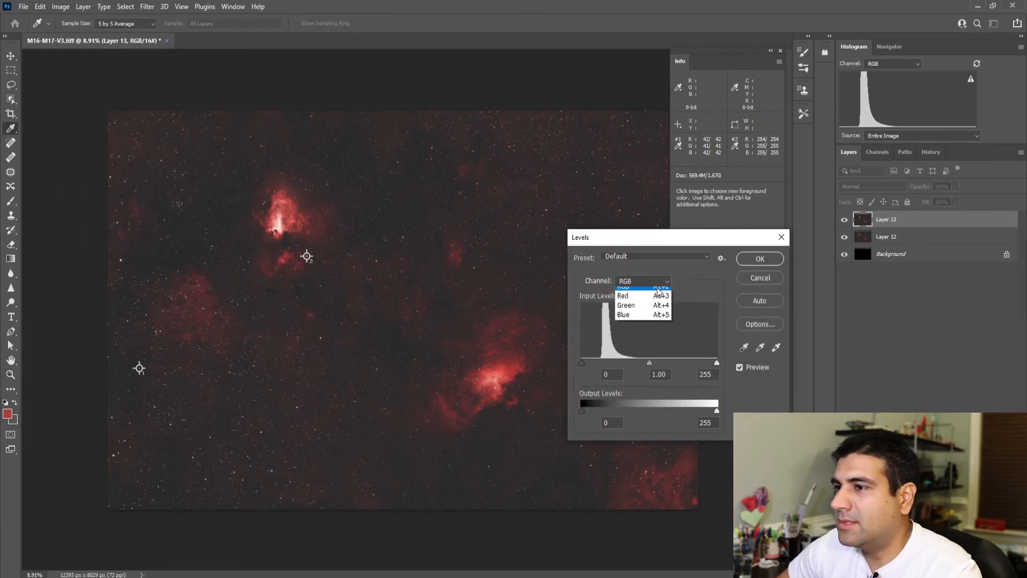
click(652, 309)
click(657, 282)
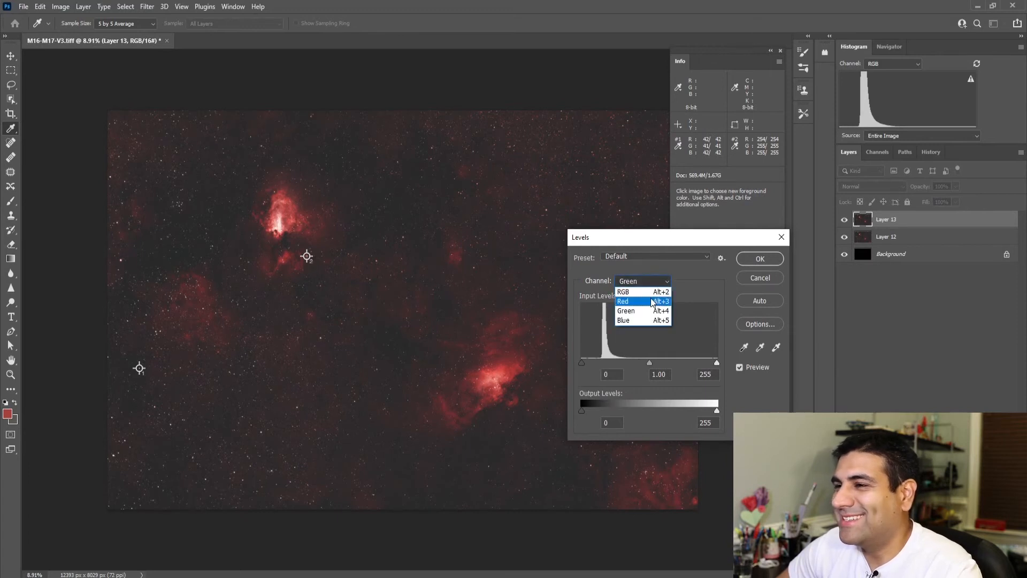
click(636, 300)
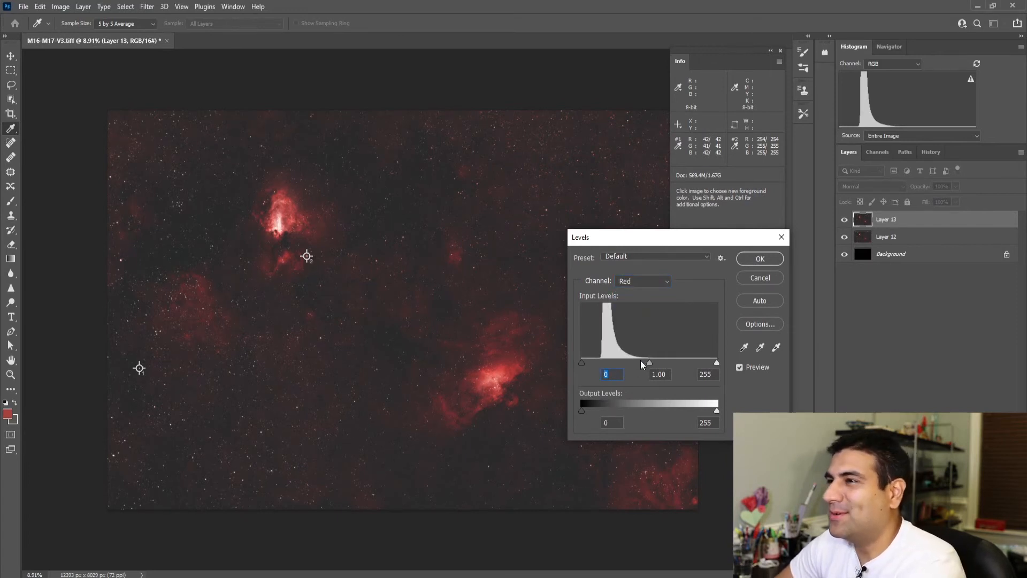
click(707, 374)
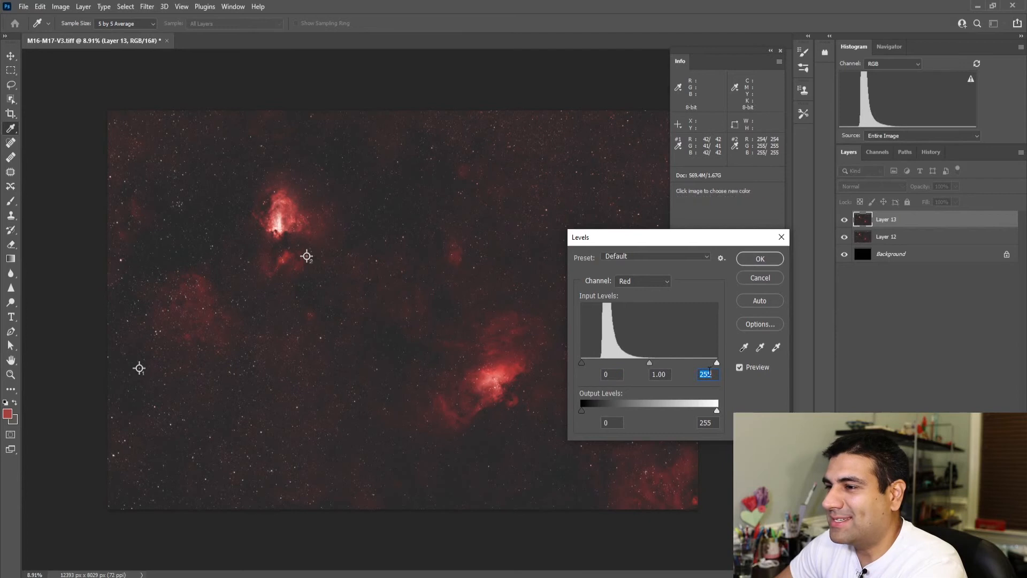
text(254)
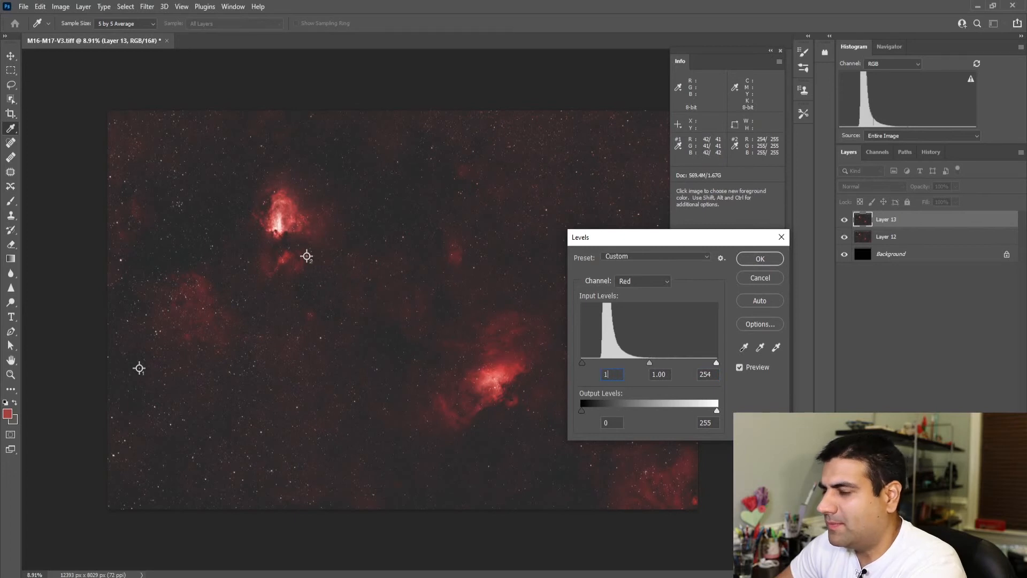
Step: Set the Blue channel's input black point to 1 and apply the Levels adjustment
click(662, 282)
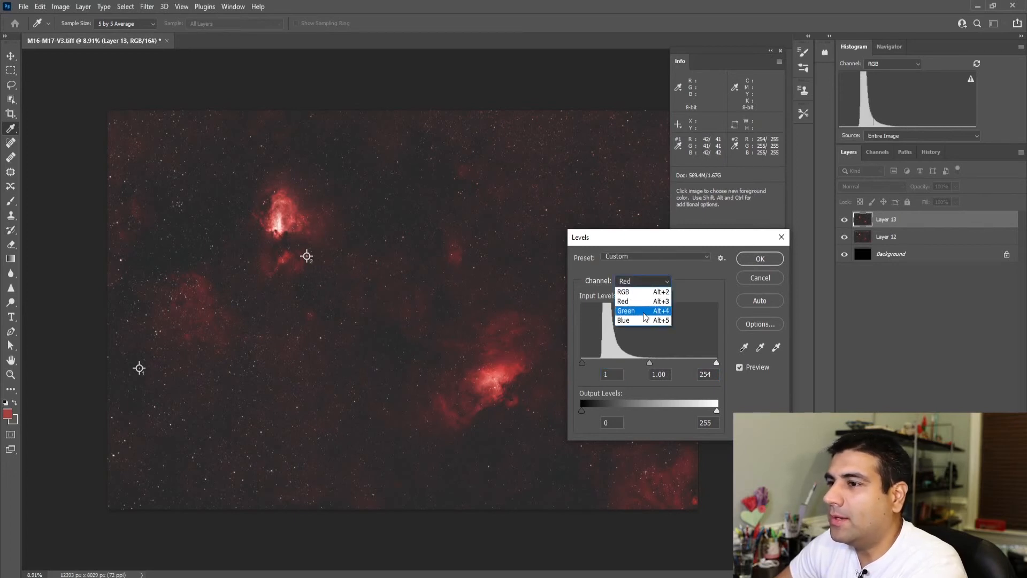
click(642, 318)
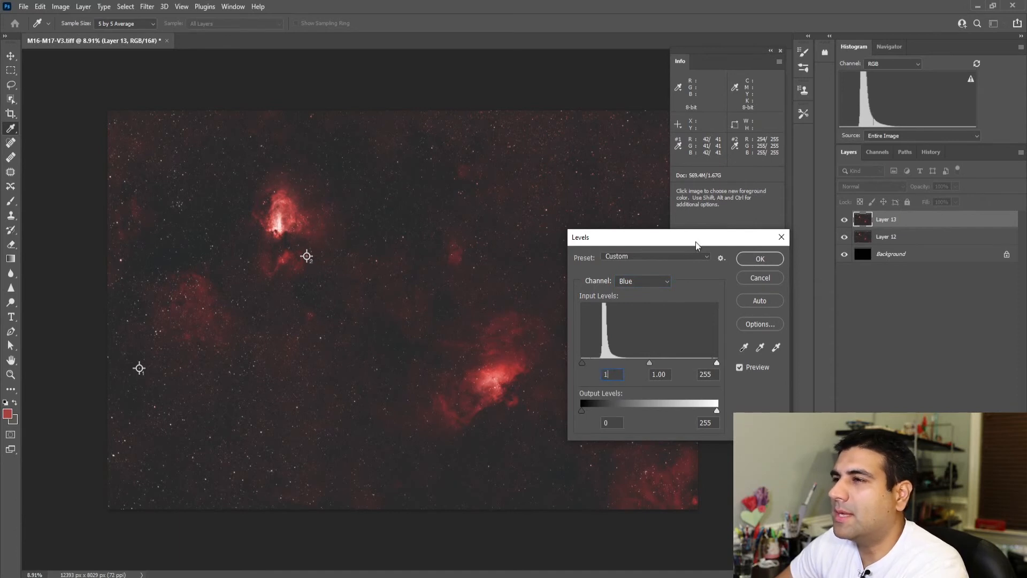
click(742, 260)
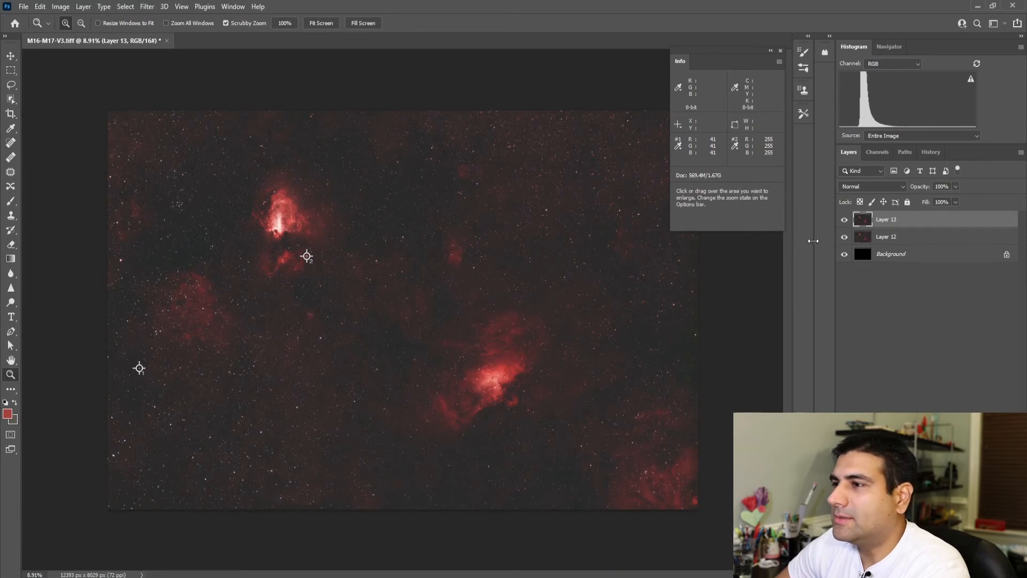
Step: Apply a Curves adjustment to Layer 13 in the RGB channel, with points at input 39, output 34 and input 58, output 68
click(61, 6)
mouse_move(76, 35)
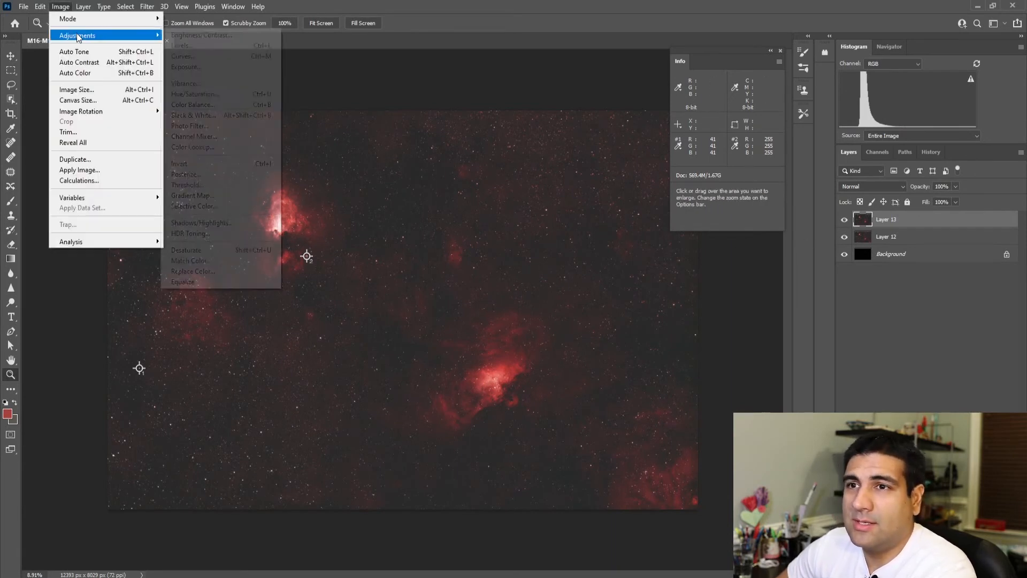
click(189, 59)
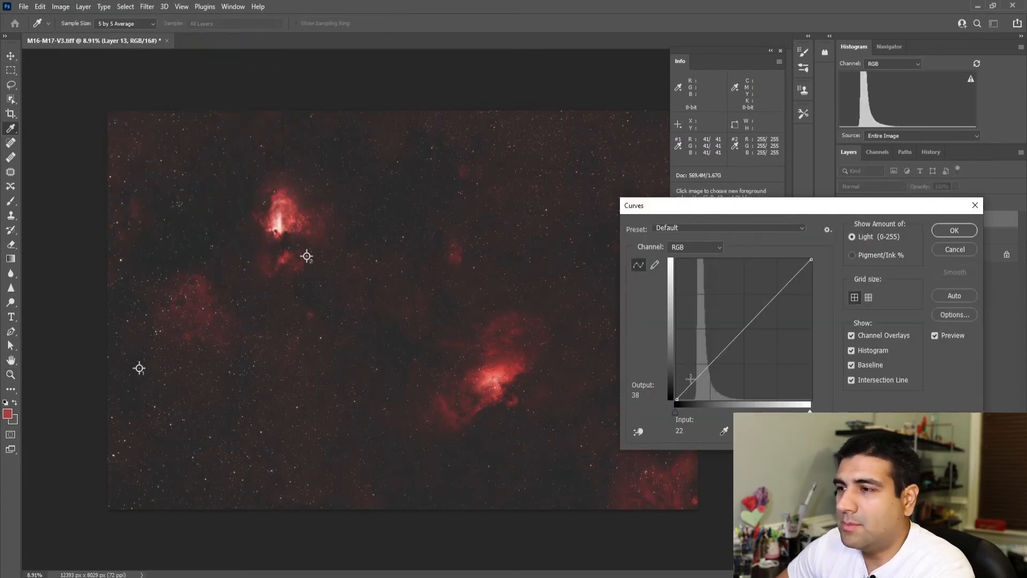
drag(695, 380, 708, 362)
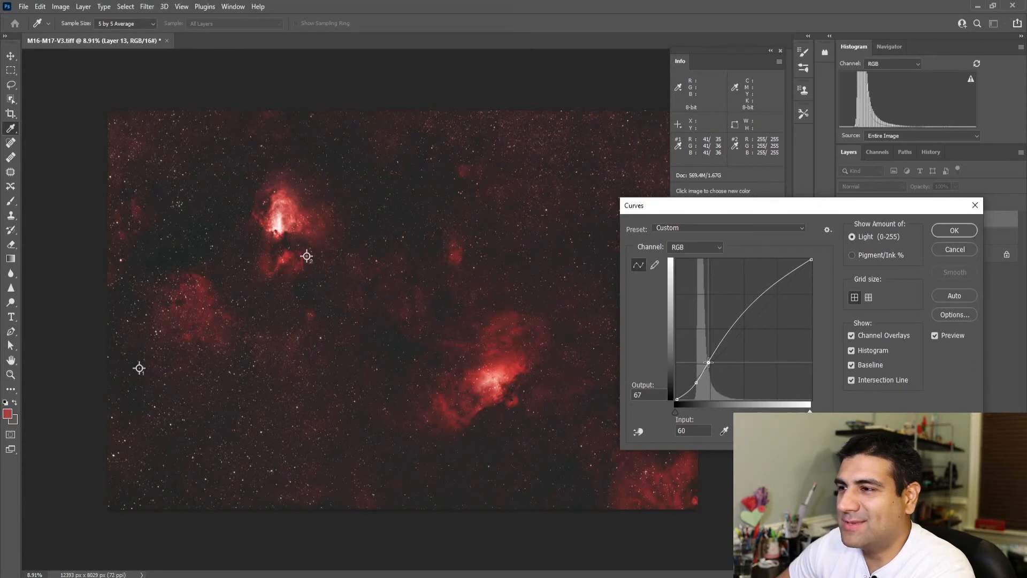
drag(708, 363, 708, 362)
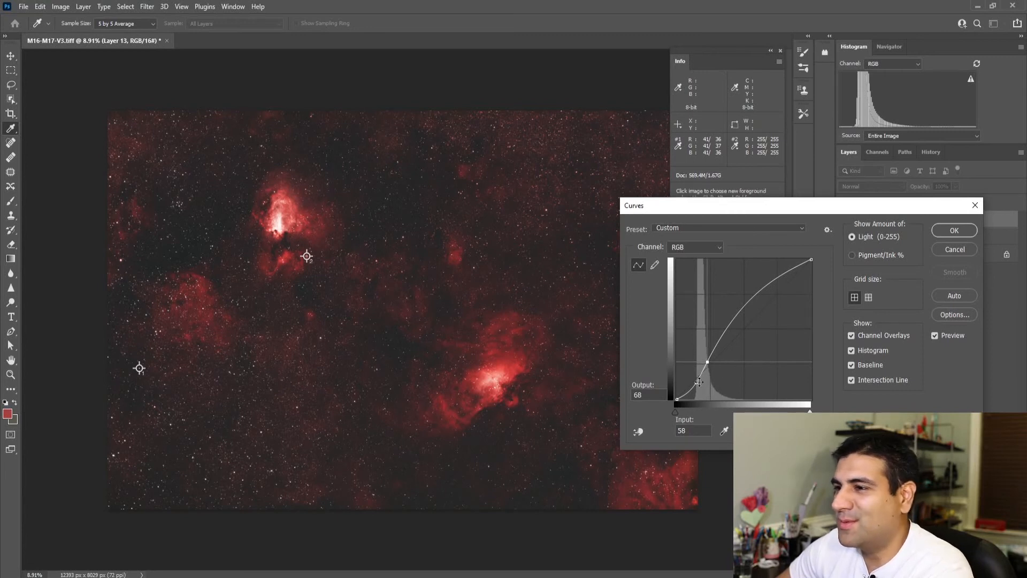
click(697, 383)
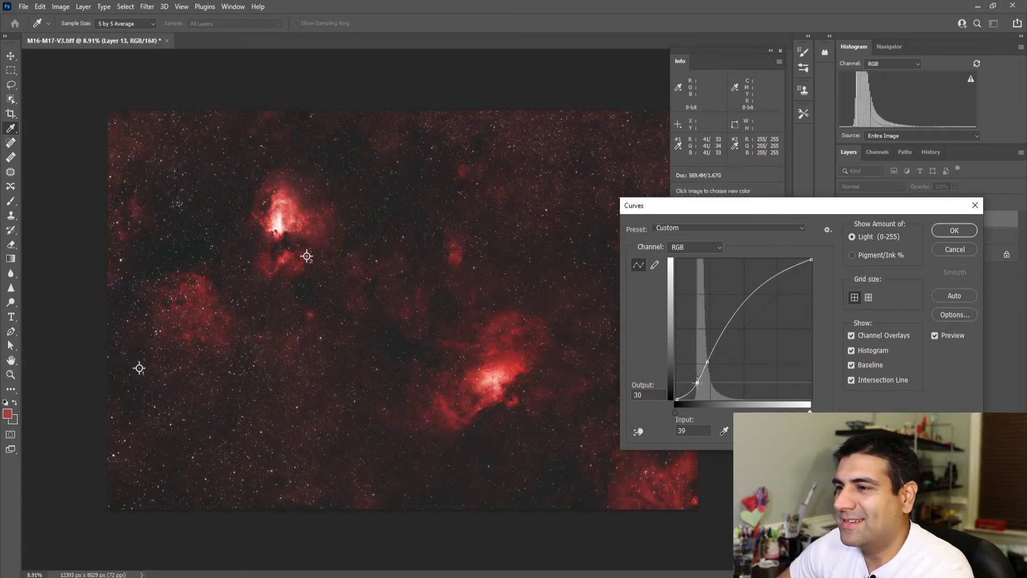
drag(697, 383, 697, 381)
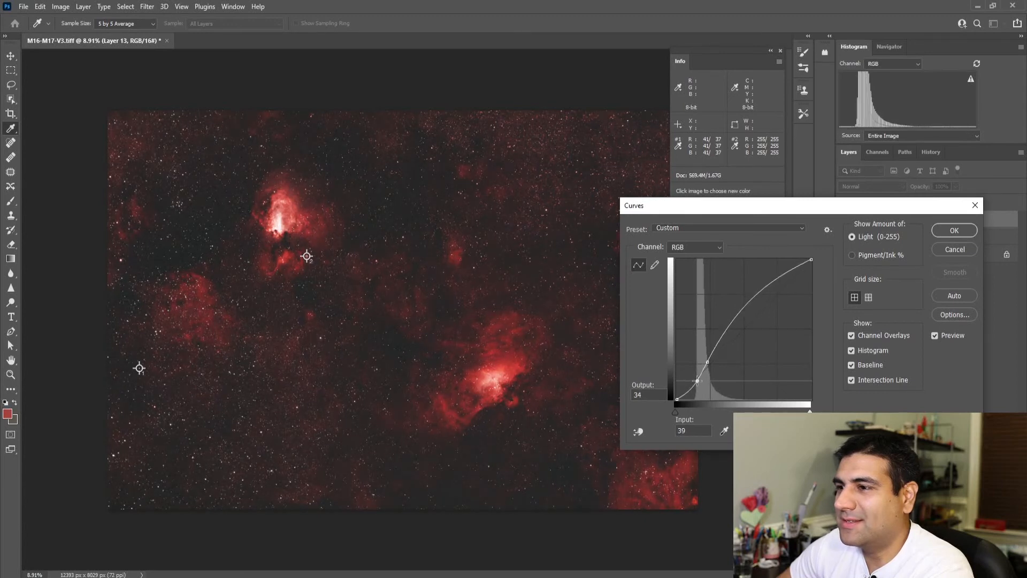
click(958, 231)
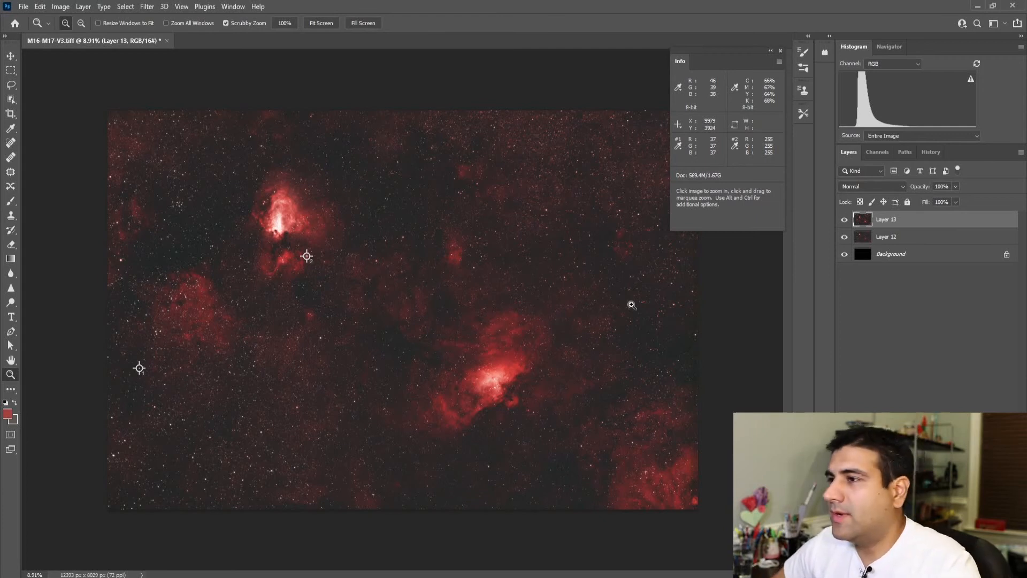
Step: Merge Layer 13 and Layer 12 into one layer, keeping the Background layer separate
shift+click(895, 238)
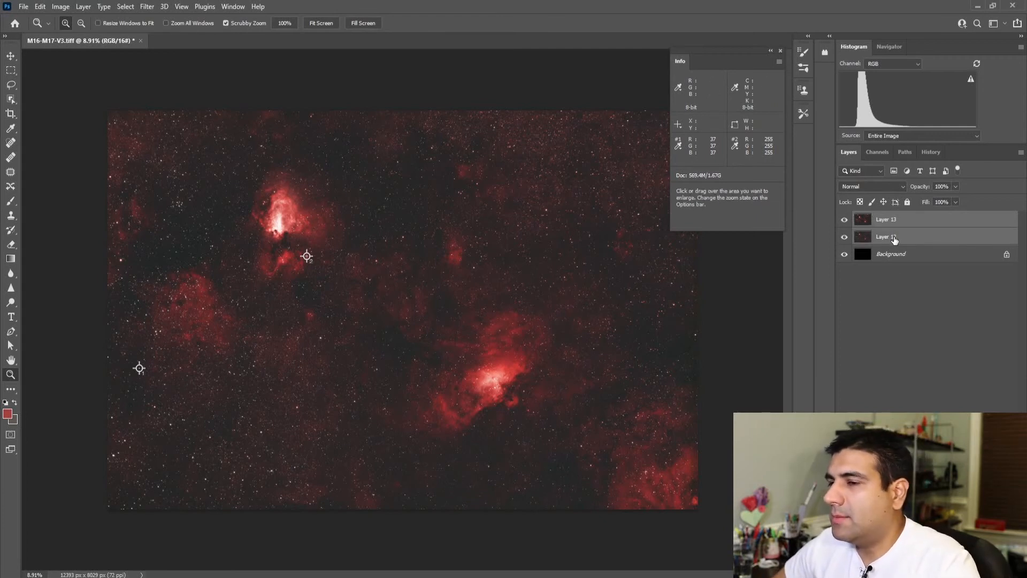
shift+click(892, 254)
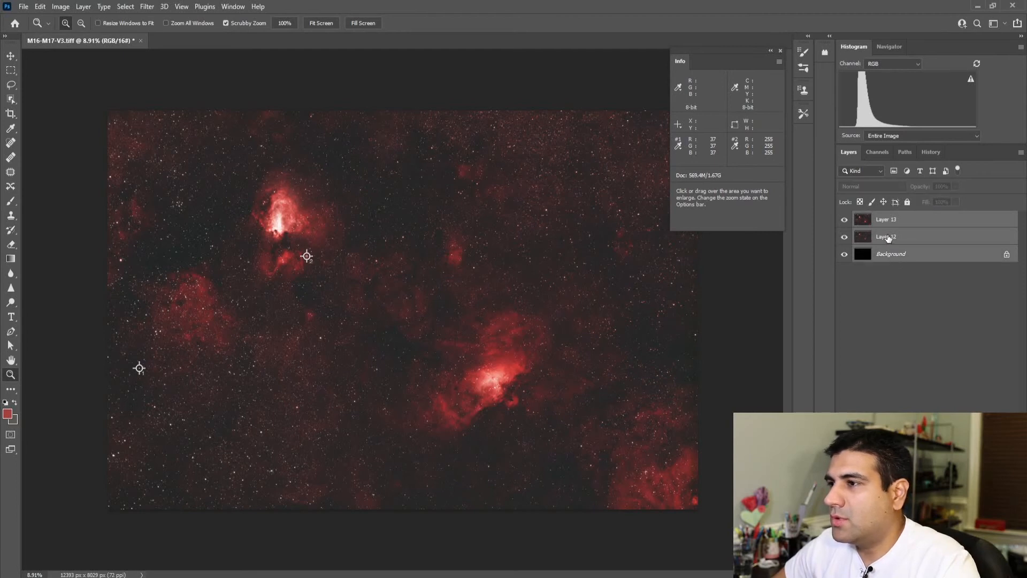
right_click(886, 236)
click(898, 224)
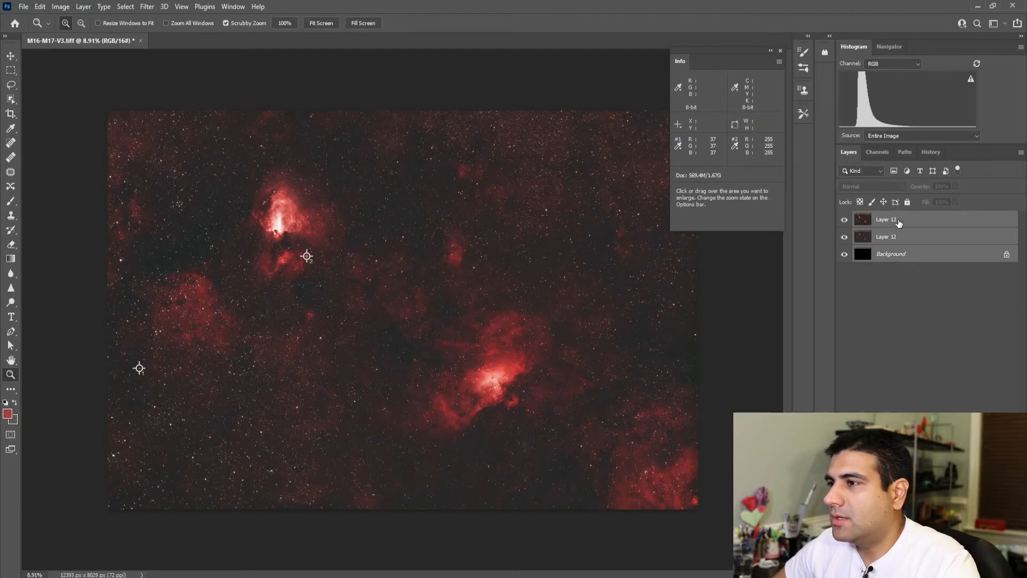
click(899, 223)
shift+click(898, 237)
right_click(897, 239)
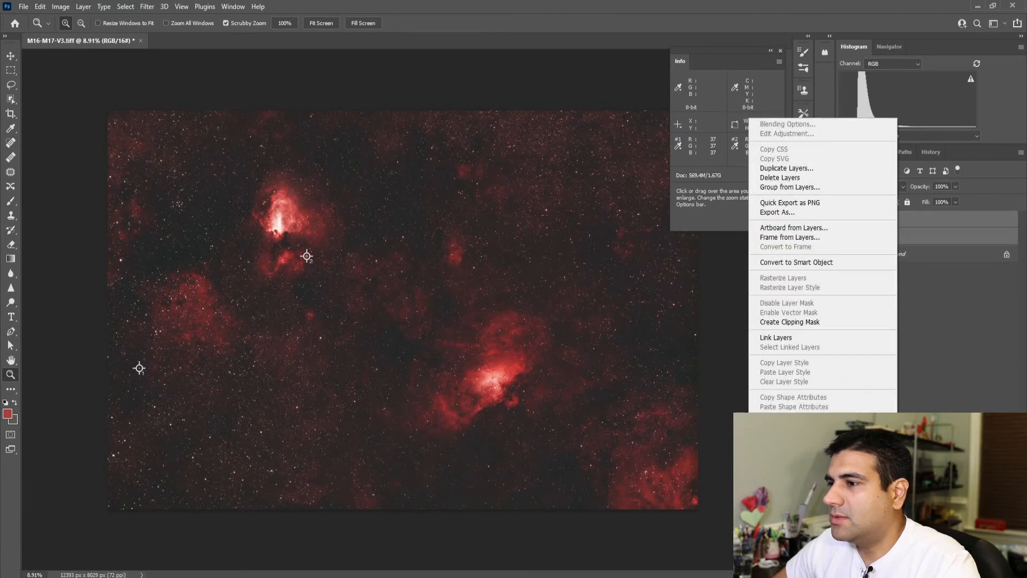
click(819, 437)
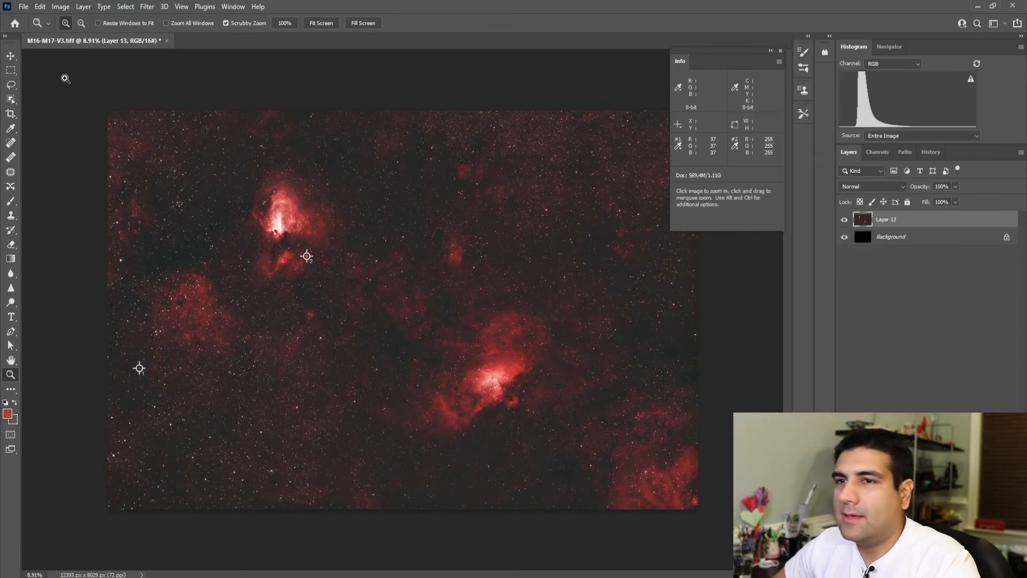
Step: Save the image as a new TIFF file named M16-M17-V3.1 with no image compression and its layers included
click(23, 7)
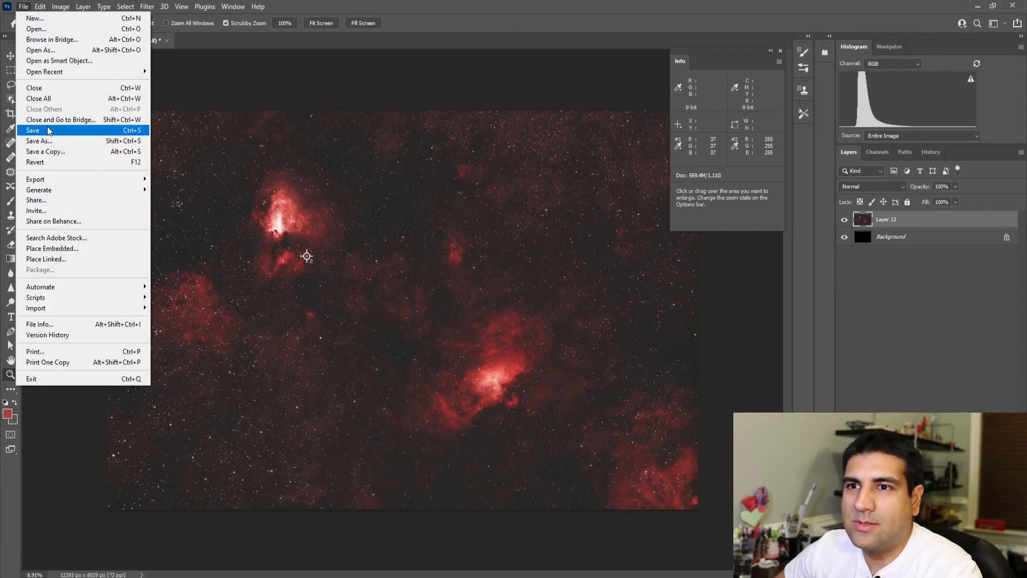
click(47, 141)
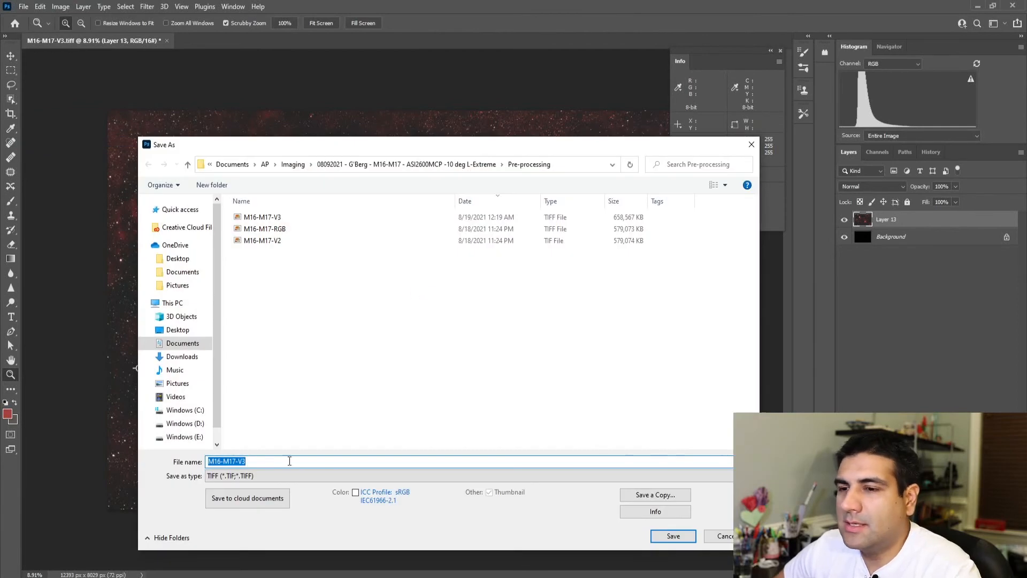
click(257, 462)
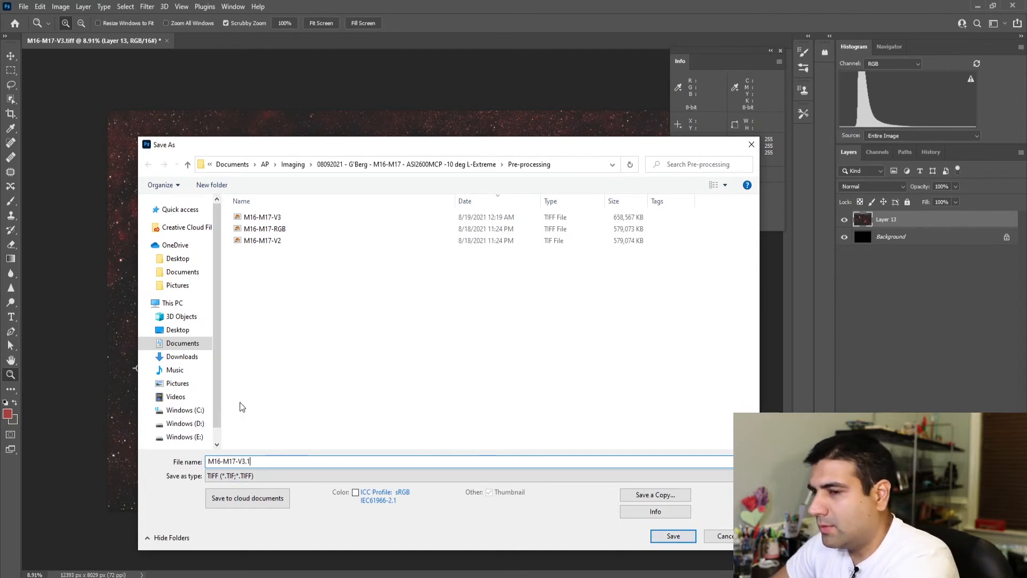
click(671, 536)
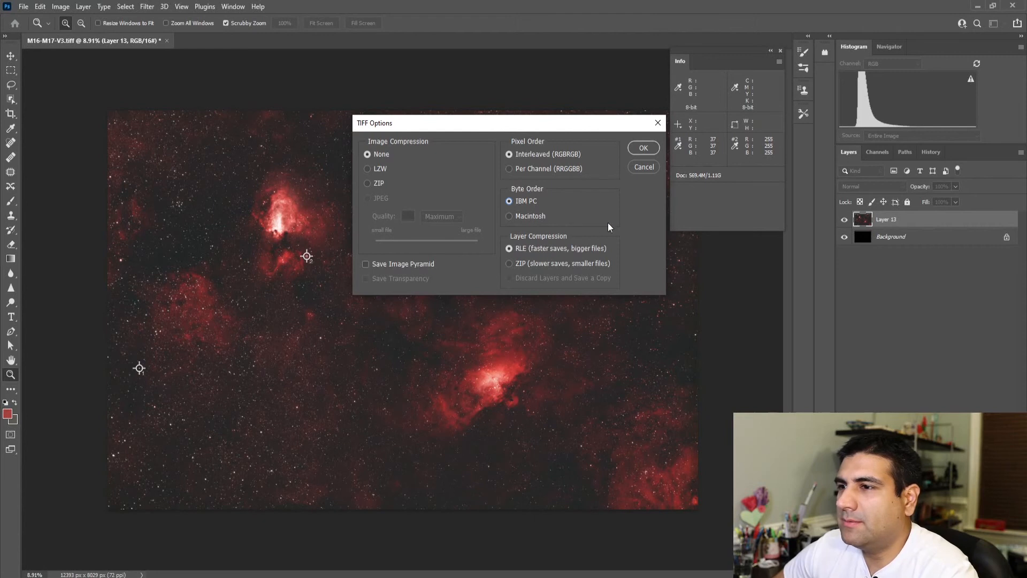
click(640, 146)
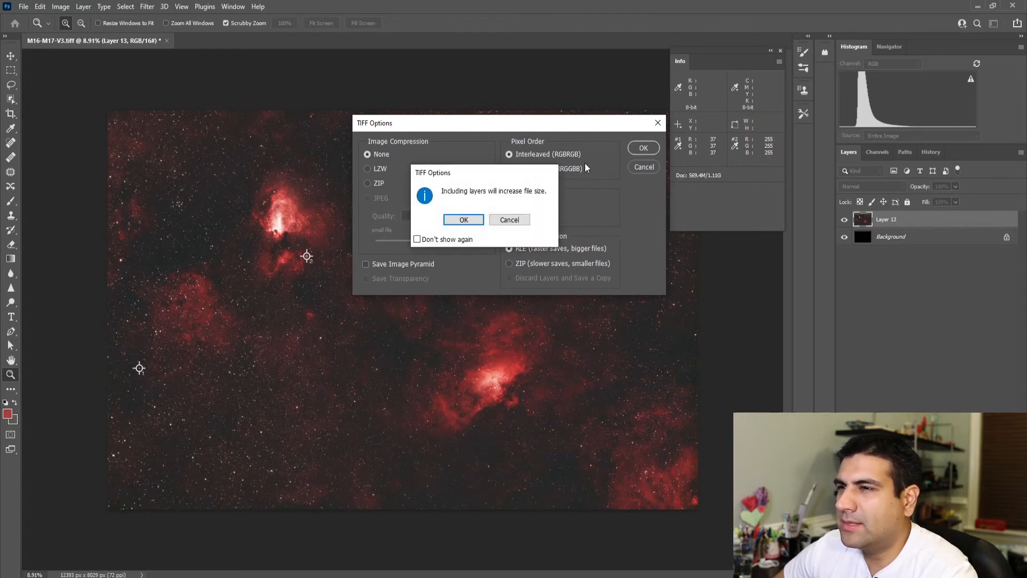
click(463, 220)
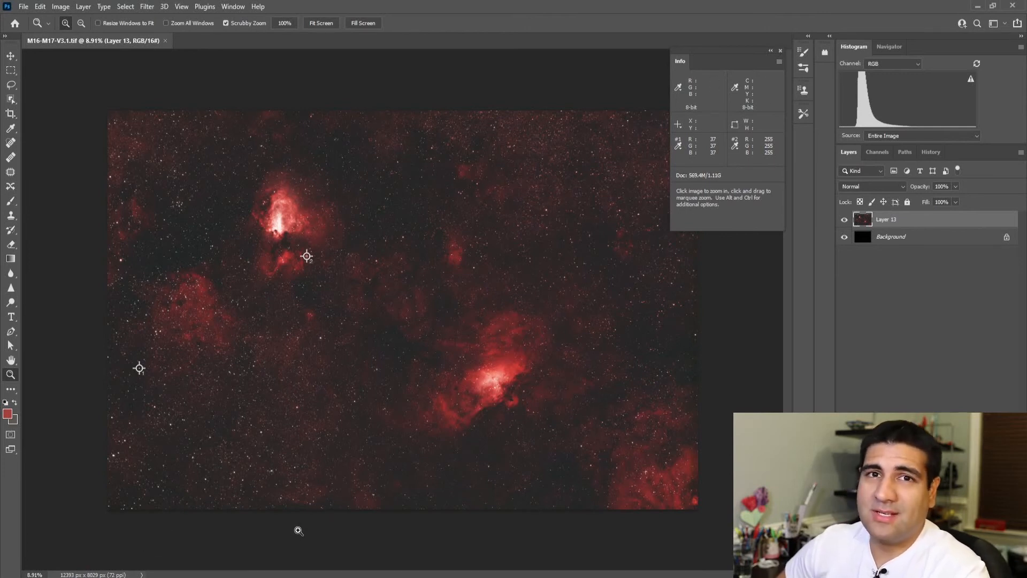
Step: Switch to Lightroom, hide the photo library sidebar and open the Edit controls for the nebula image
key(super)
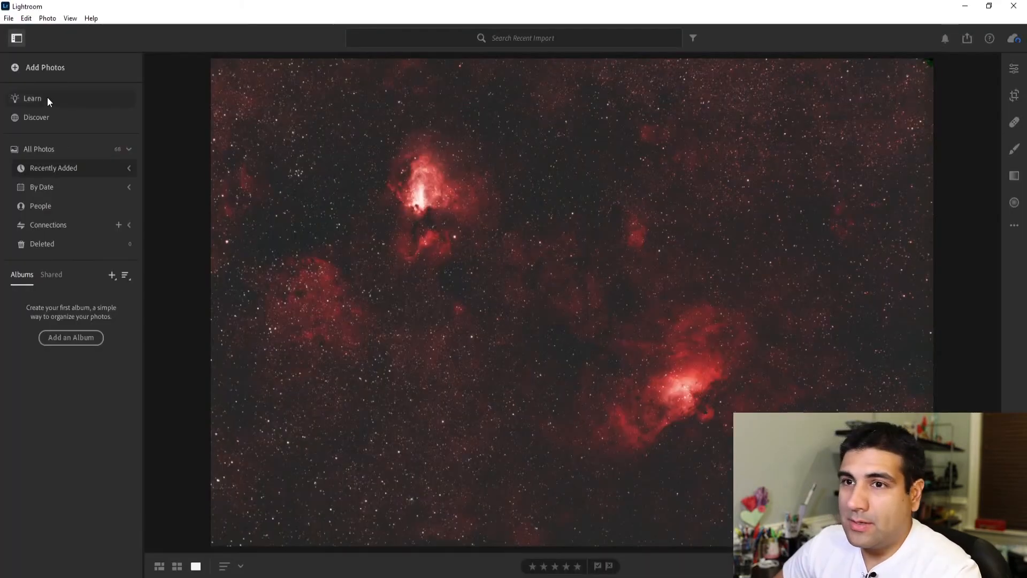
click(16, 38)
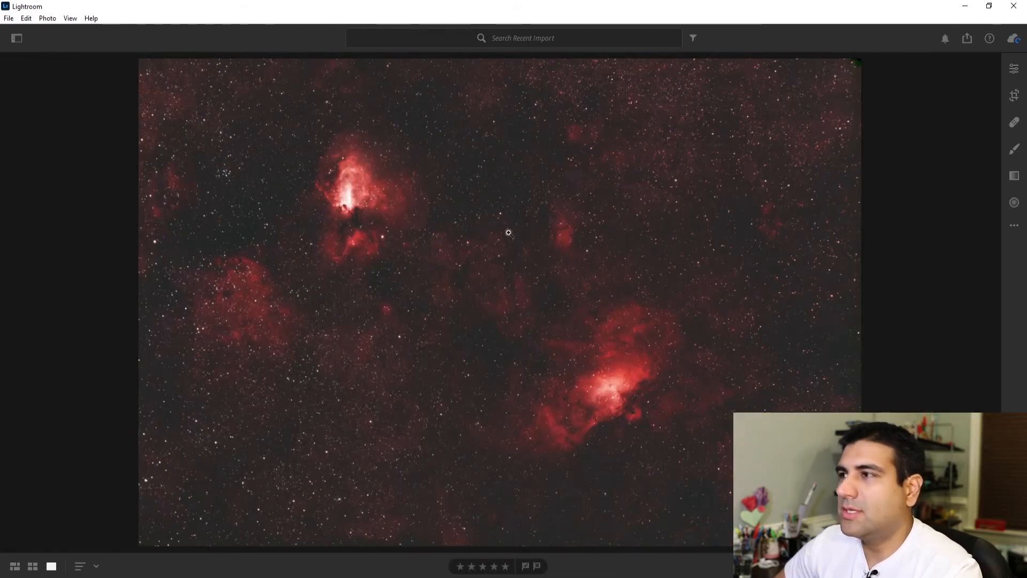
click(1015, 70)
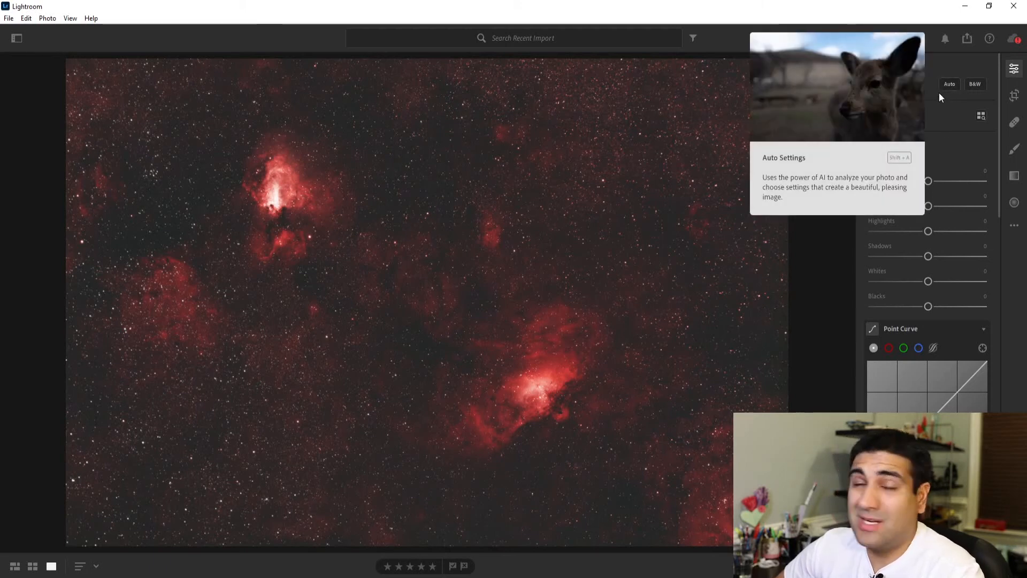
Step: Set the image's Contrast to +3 and its Exposure to +0.18 in the Light adjustments
drag(928, 182, 931, 183)
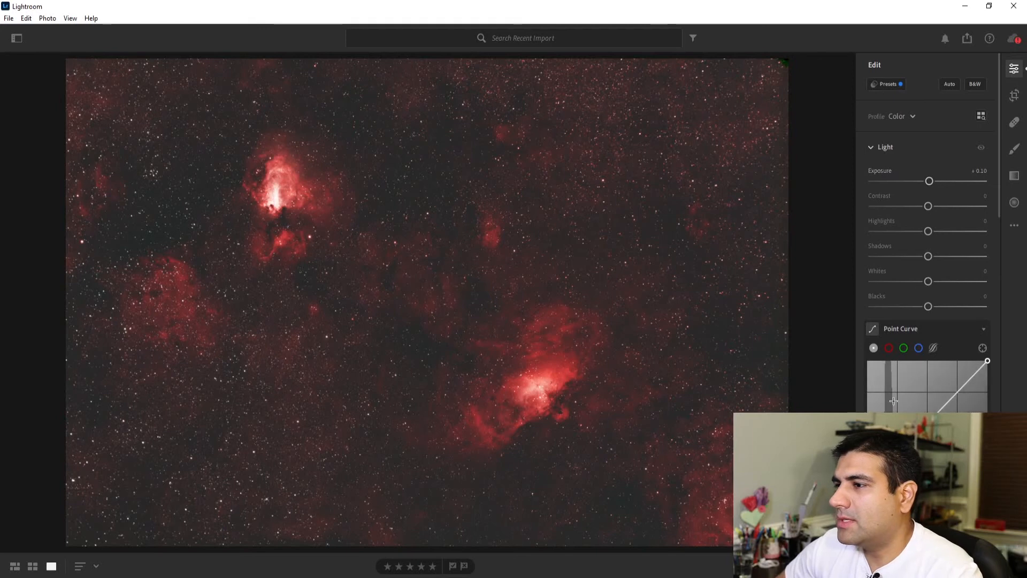
mouse_move(929, 181)
mouse_down()
mouse_move(945, 184)
mouse_move(899, 185)
mouse_move(932, 184)
mouse_up()
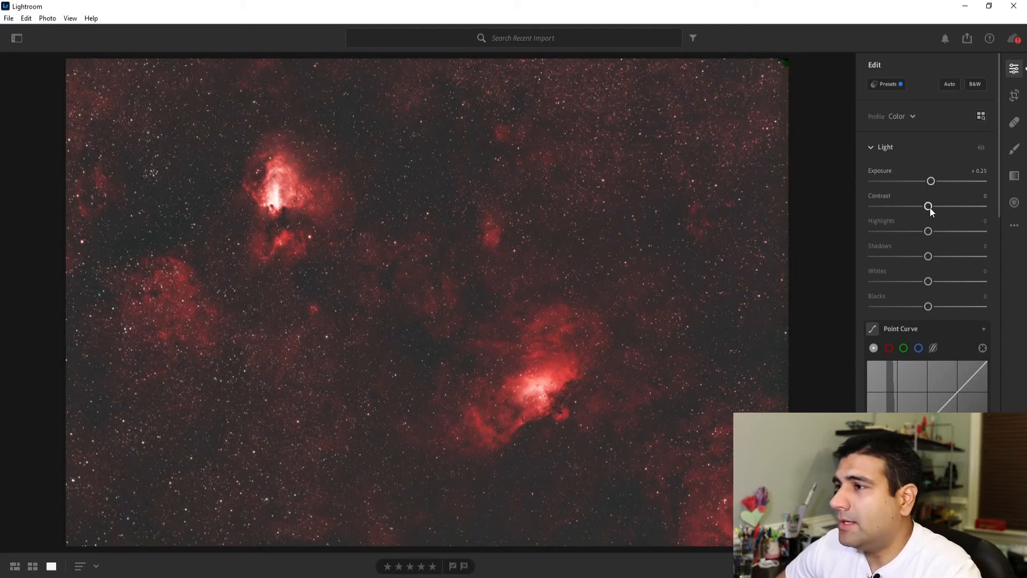
drag(929, 208, 905, 207)
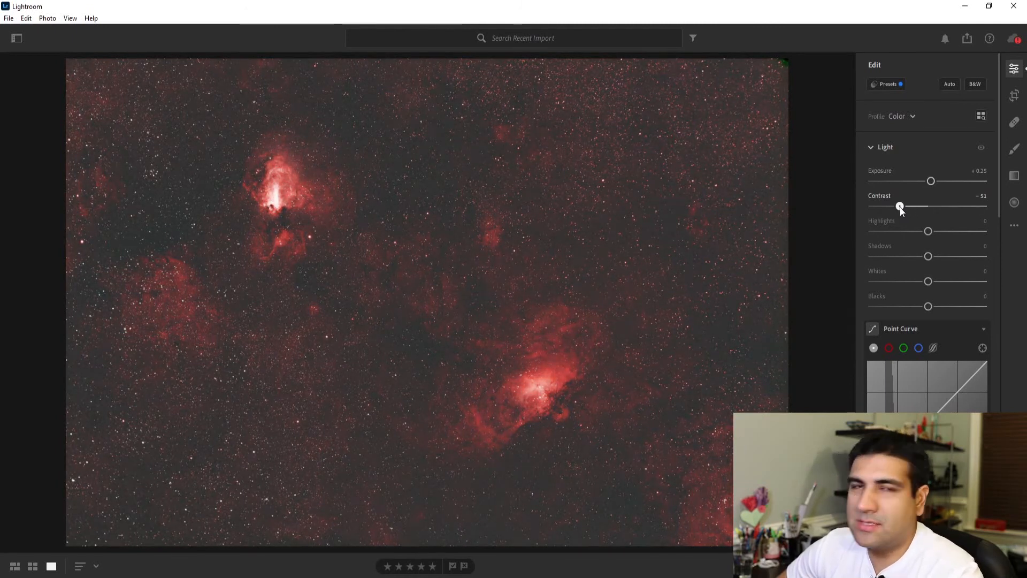
drag(901, 208, 931, 206)
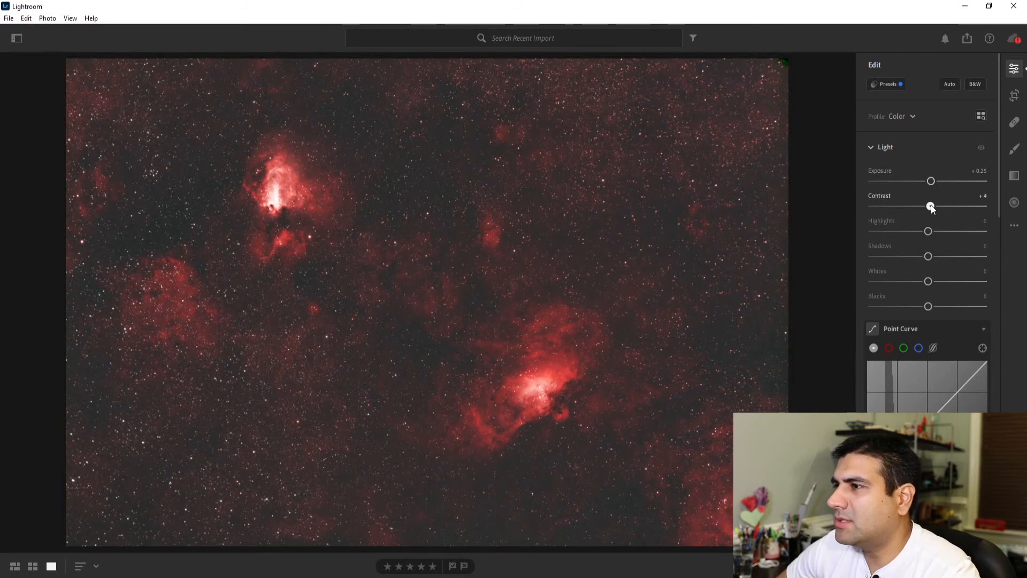
drag(931, 208, 932, 184)
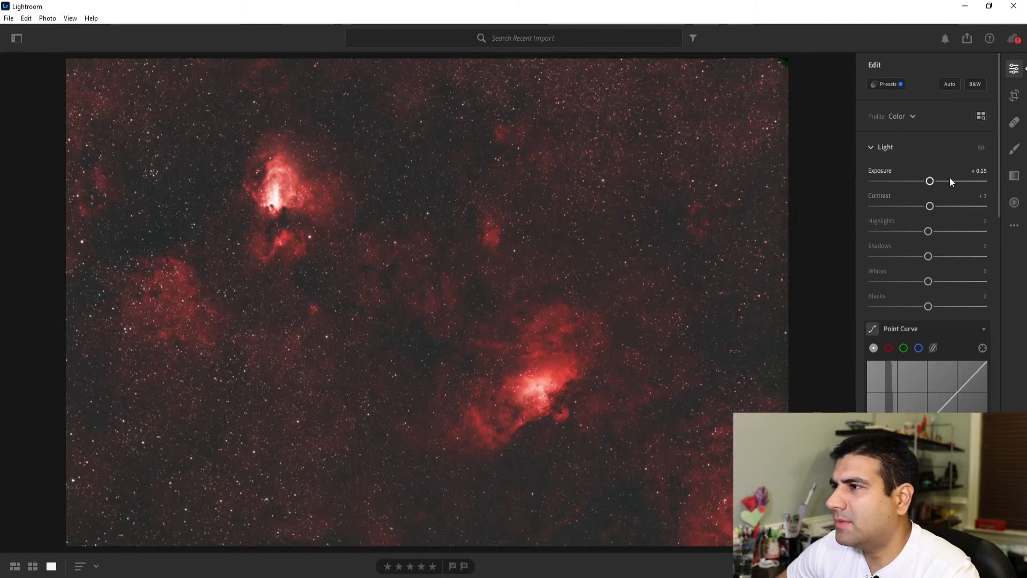
click(987, 169)
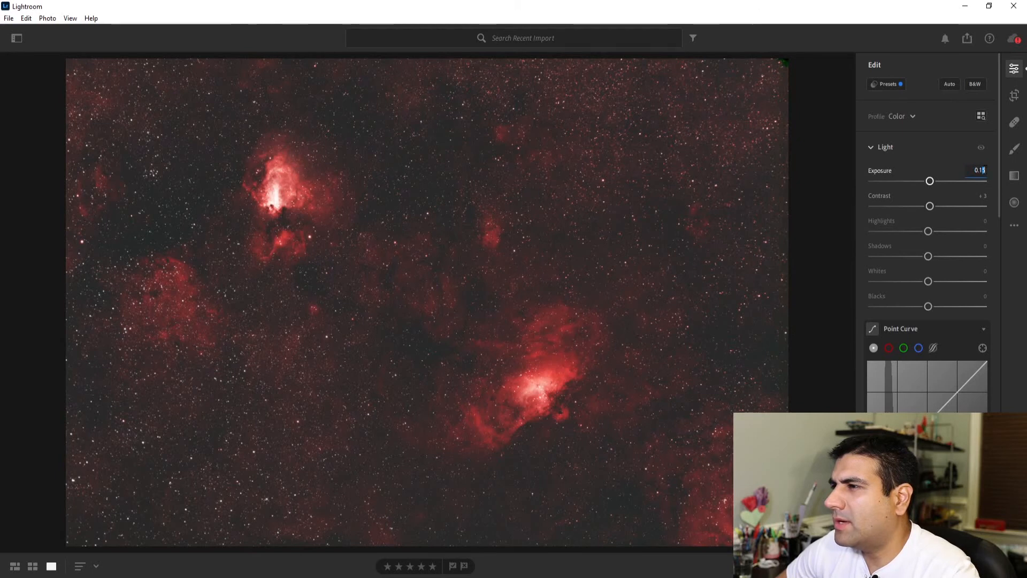
key(BackSpace)
text(8)
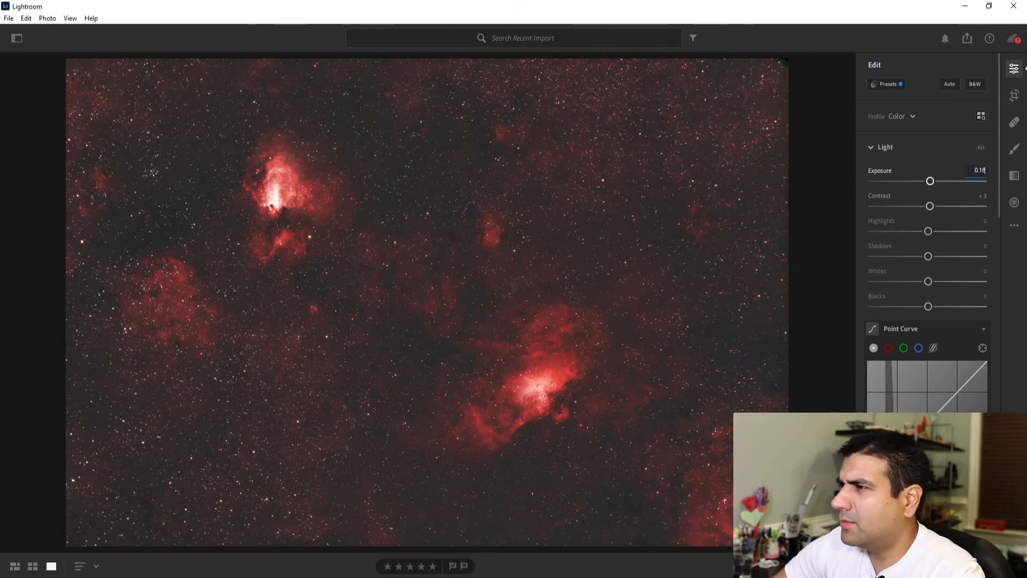
Step: Try a slight reduction of Highlights, return it to 0, and set Shadows to -1
mouse_move(928, 231)
mouse_down()
mouse_move(971, 232)
mouse_move(910, 235)
mouse_move(924, 236)
mouse_up()
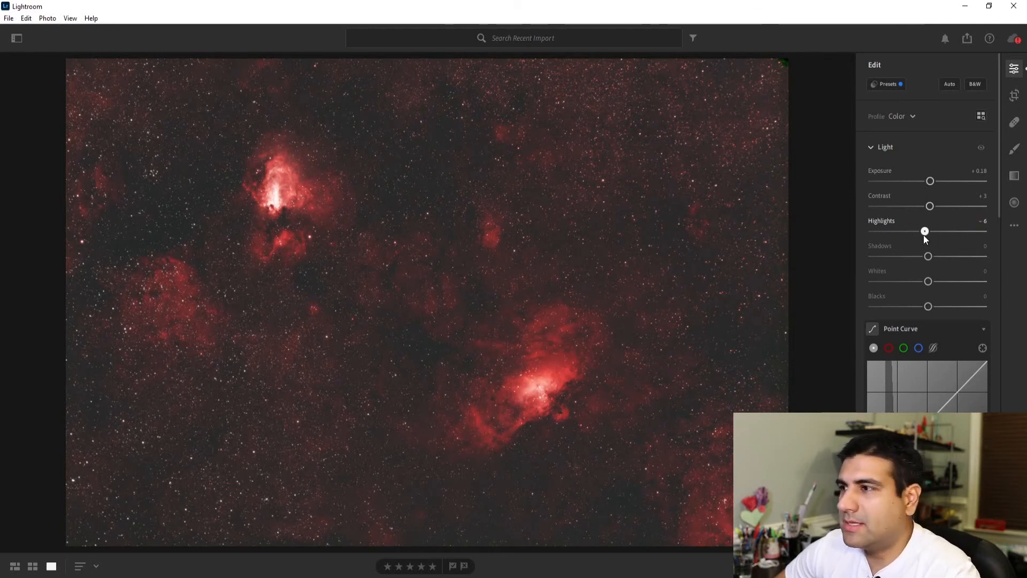
drag(924, 235, 927, 235)
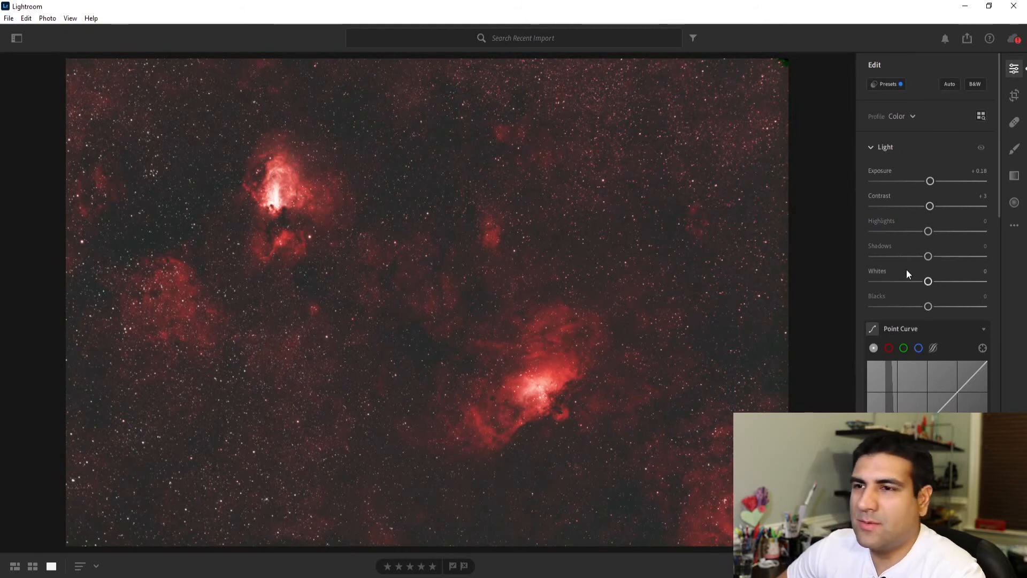
mouse_move(928, 257)
mouse_down()
mouse_move(901, 261)
mouse_move(929, 259)
mouse_up()
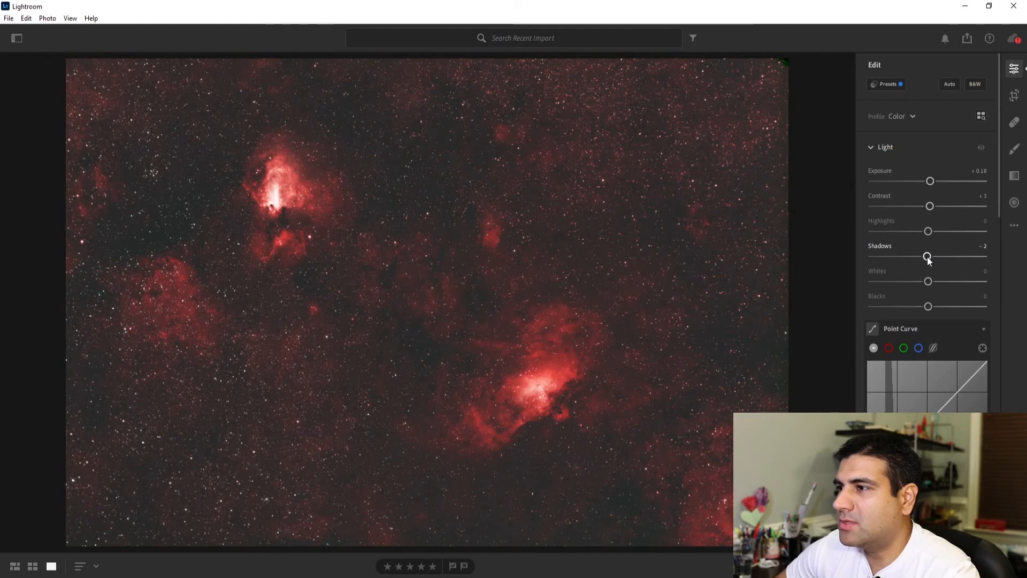
drag(925, 261, 928, 260)
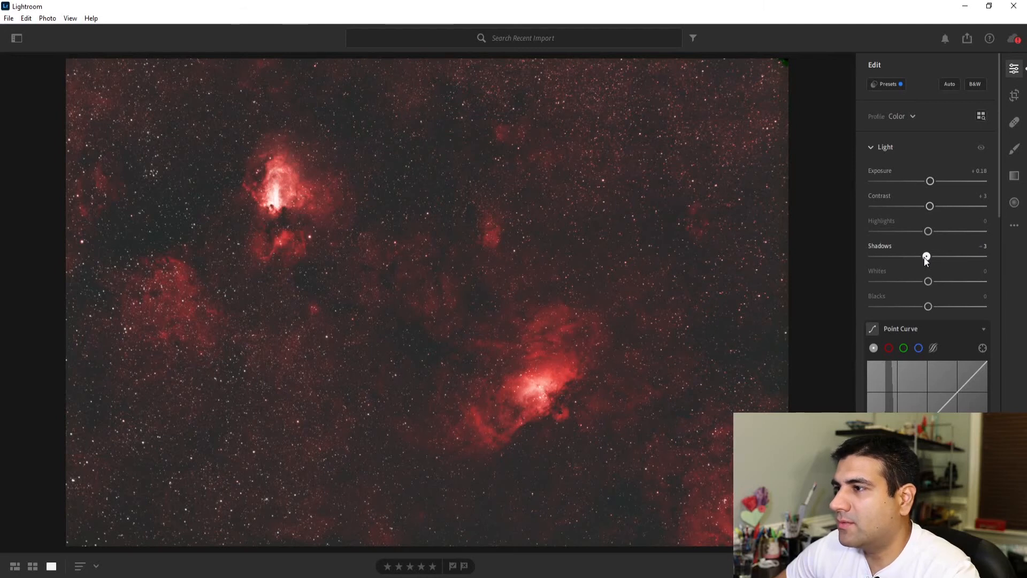
click(985, 249)
text(-1)
key(Return)
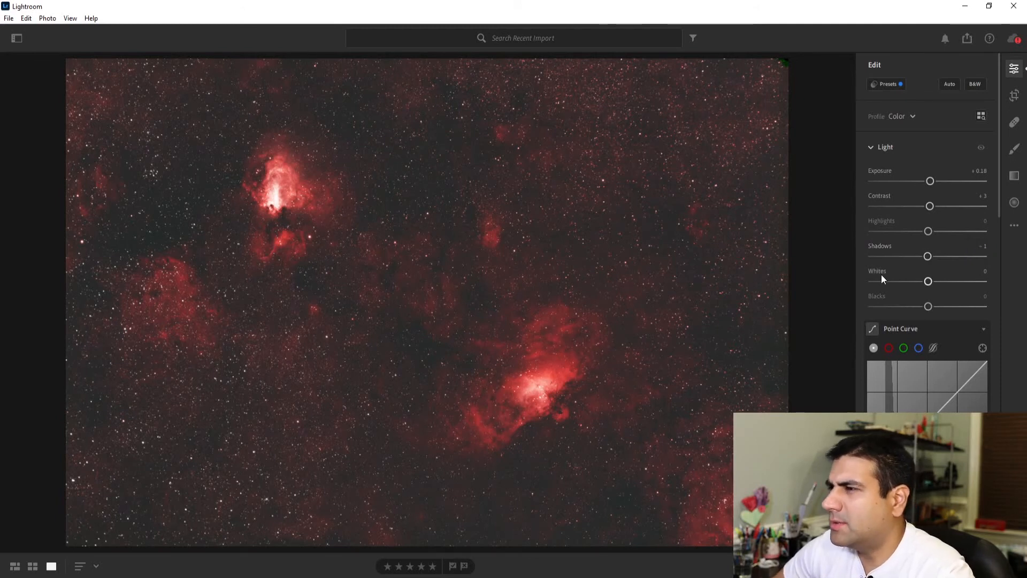
Step: Set the image's Whites to +1 and Blacks to -3 in the Light adjustments
mouse_move(929, 282)
mouse_down()
mouse_move(951, 282)
mouse_move(929, 289)
mouse_up()
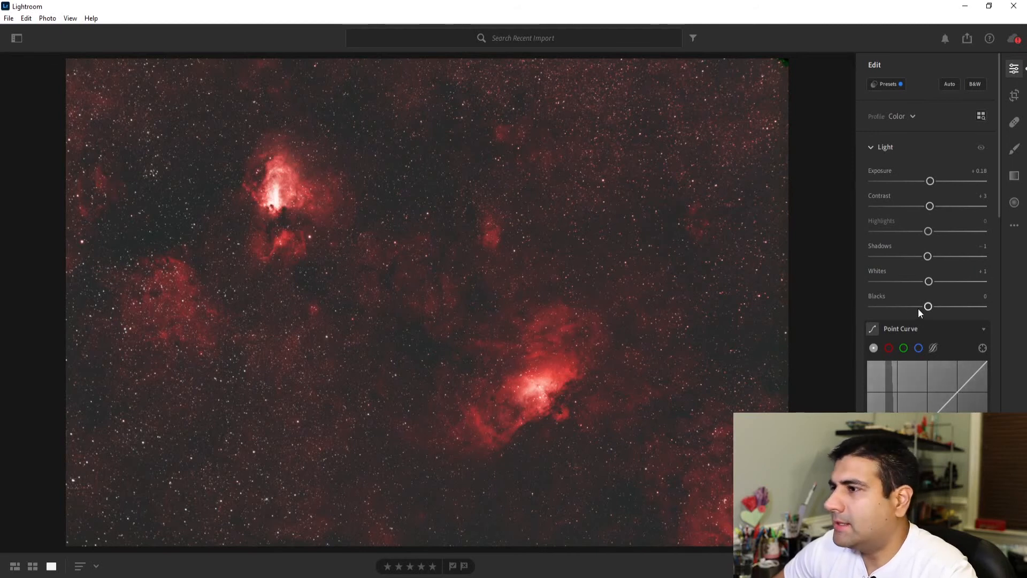
mouse_move(929, 307)
mouse_down()
mouse_move(952, 304)
mouse_move(895, 306)
mouse_move(939, 306)
mouse_move(918, 311)
mouse_move(926, 309)
mouse_up()
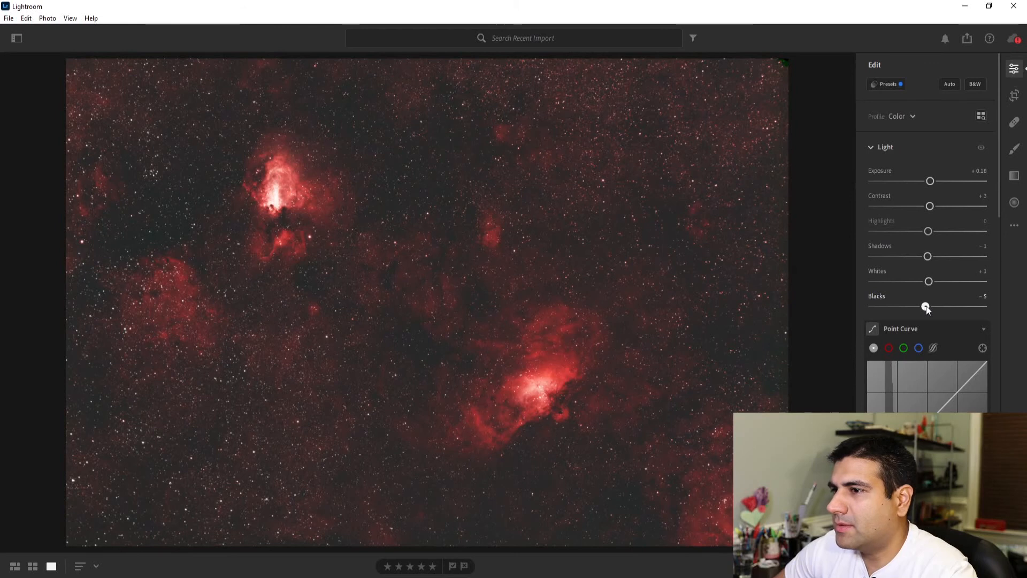
drag(928, 306, 927, 306)
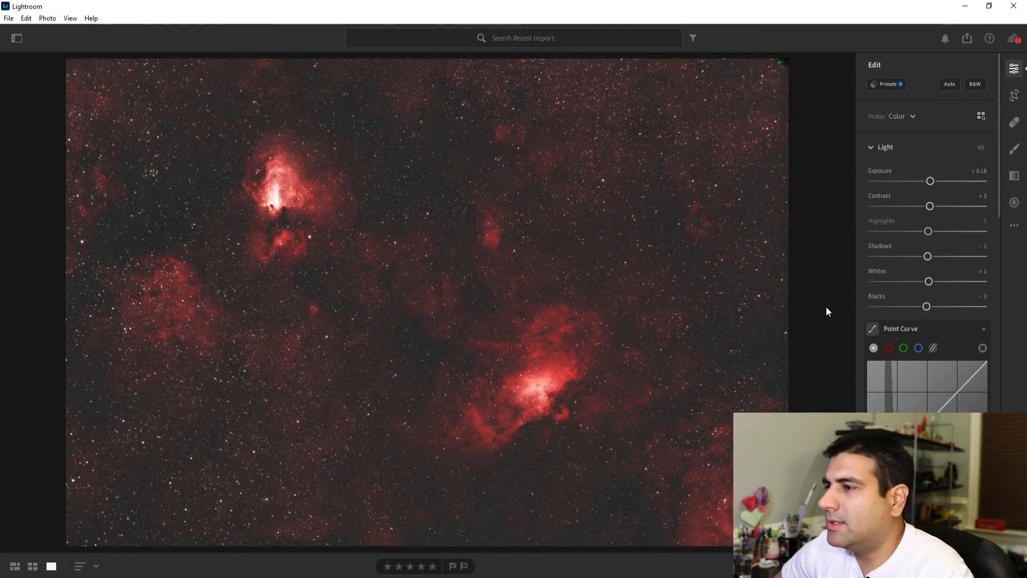
Step: Set Temp to -3, Vibrance to +12 and Saturation to -1 in the image's Color adjustments
scroll(920, 253, down, 5)
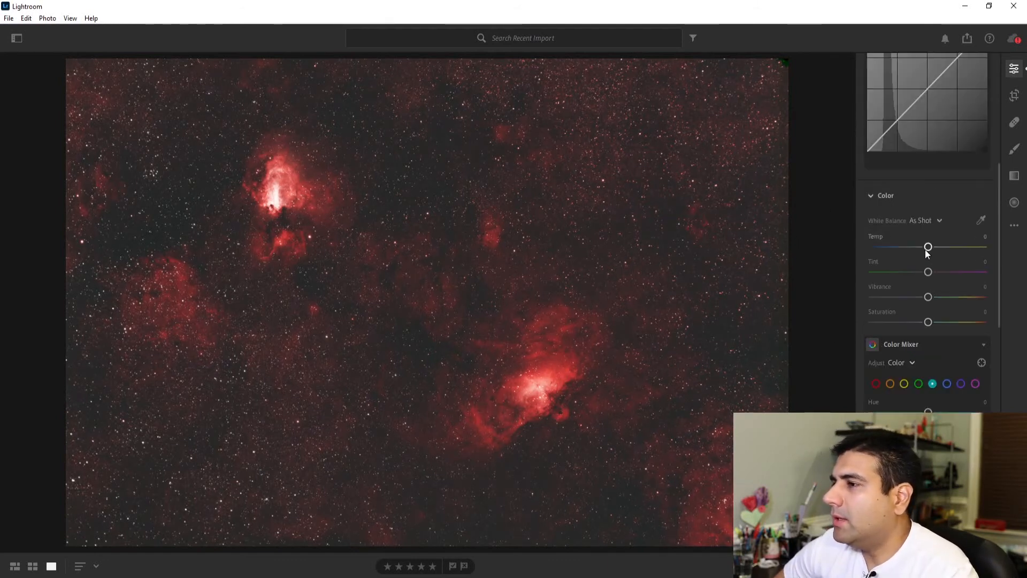
drag(928, 248, 927, 251)
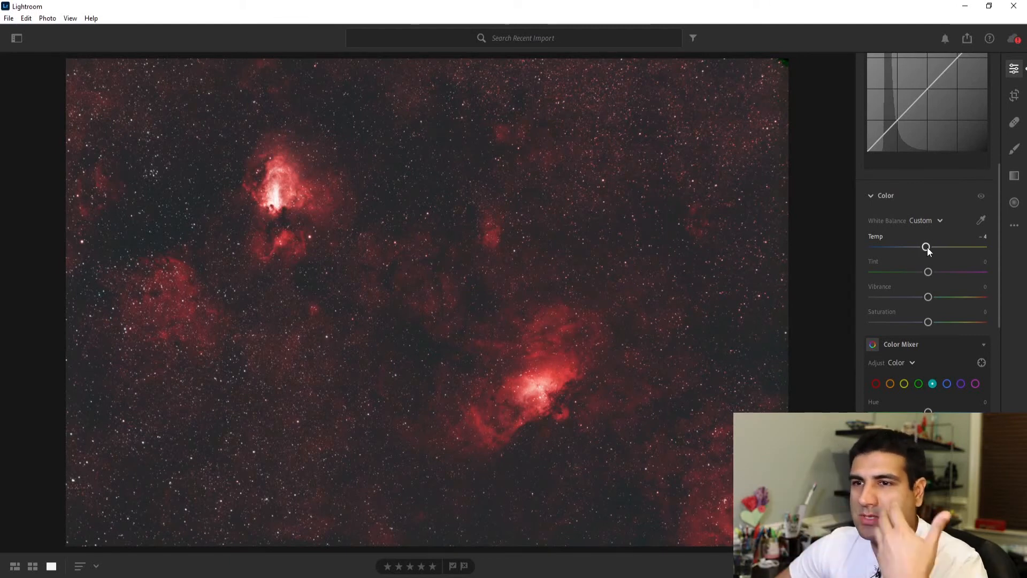
drag(927, 250, 930, 250)
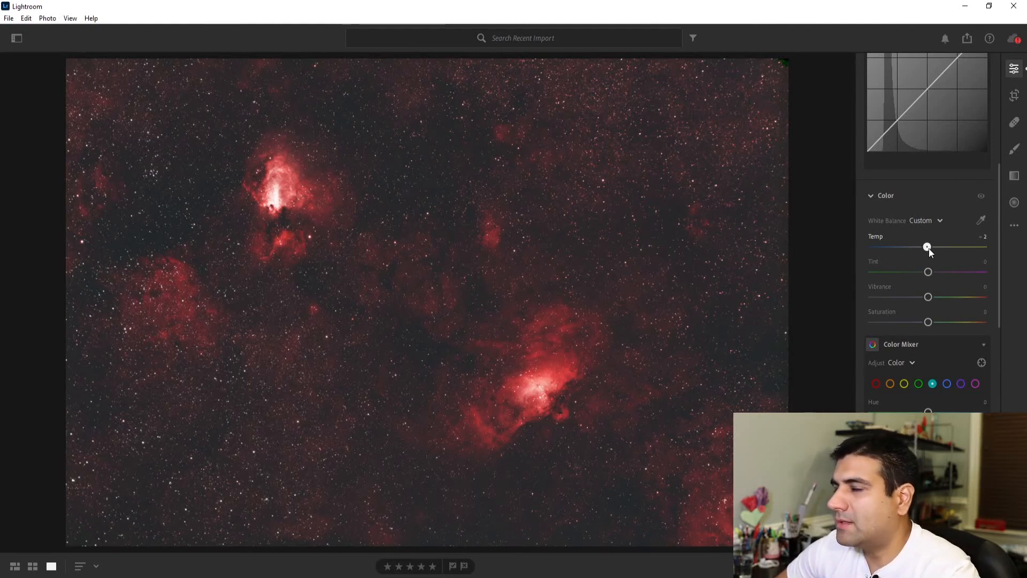
mouse_move(930, 252)
mouse_down()
mouse_move(929, 272)
mouse_move(940, 272)
mouse_move(929, 268)
mouse_up()
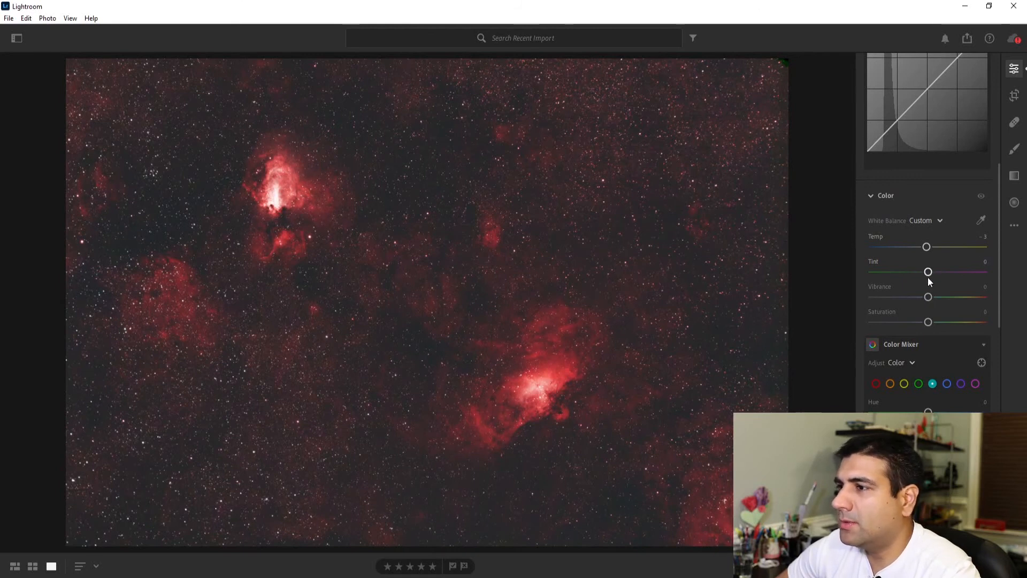
drag(928, 298, 929, 323)
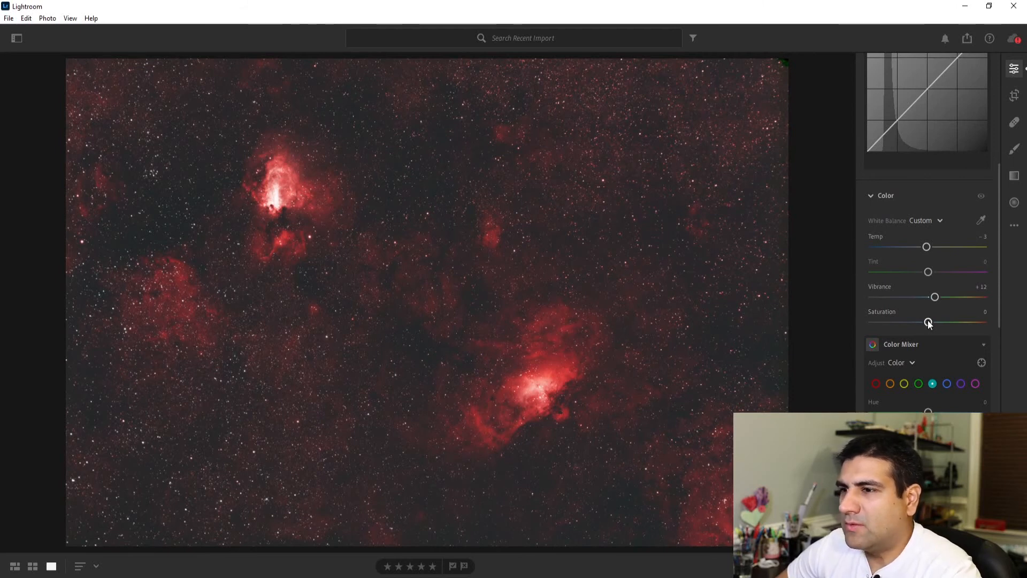
drag(927, 322, 929, 322)
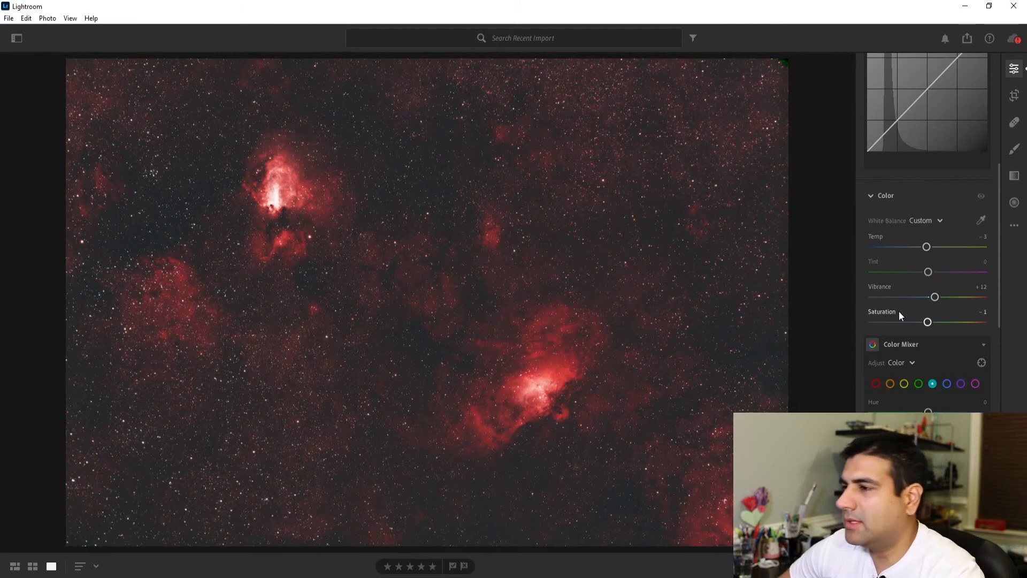
Step: Reduce the Saturation of the red color range to -5 in the Color Mixer
scroll(918, 295, down, 3)
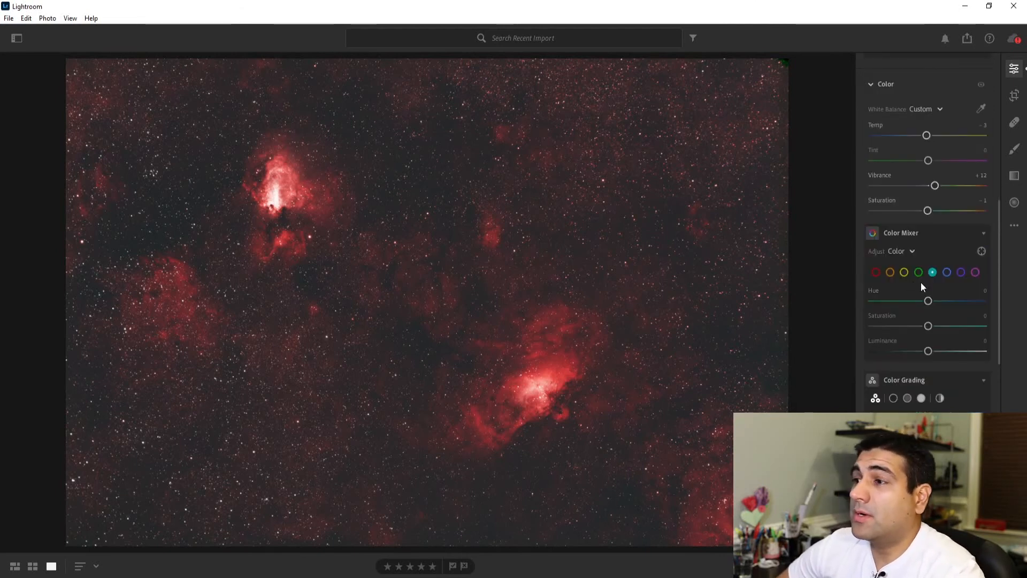
scroll(921, 284, down, 3)
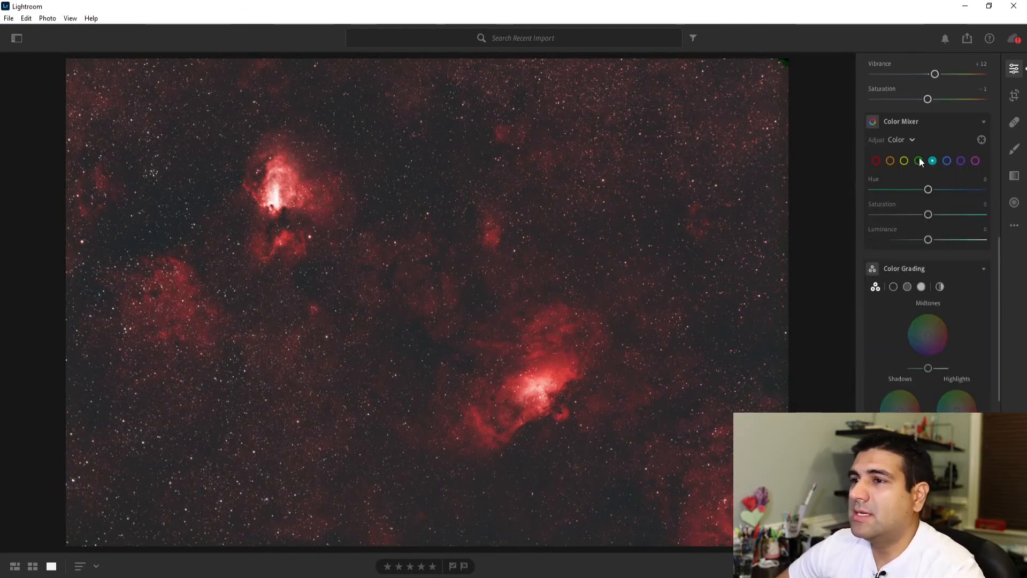
click(874, 163)
mouse_move(928, 215)
mouse_down()
mouse_move(859, 218)
mouse_move(926, 215)
mouse_up()
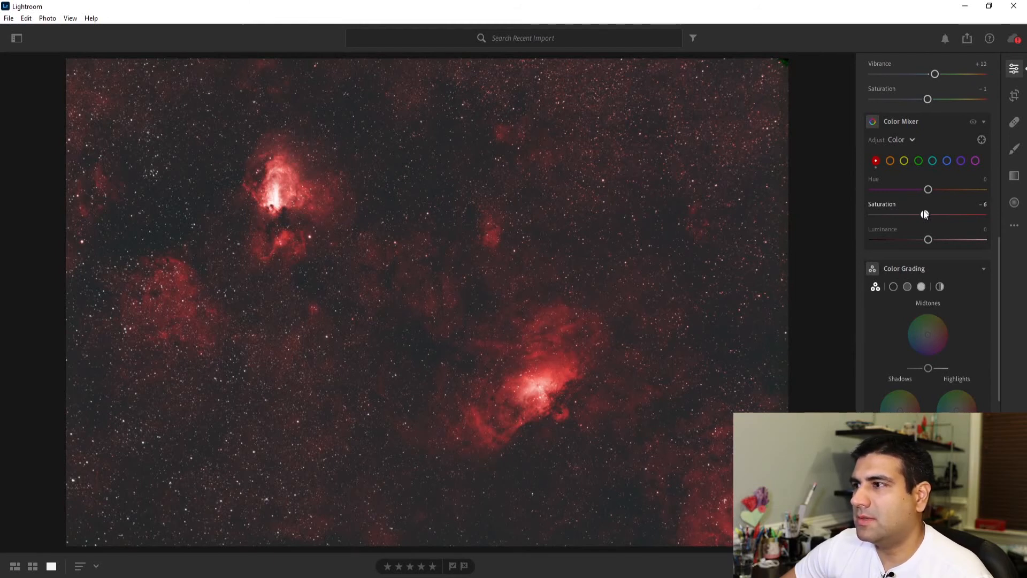
drag(924, 214, 926, 214)
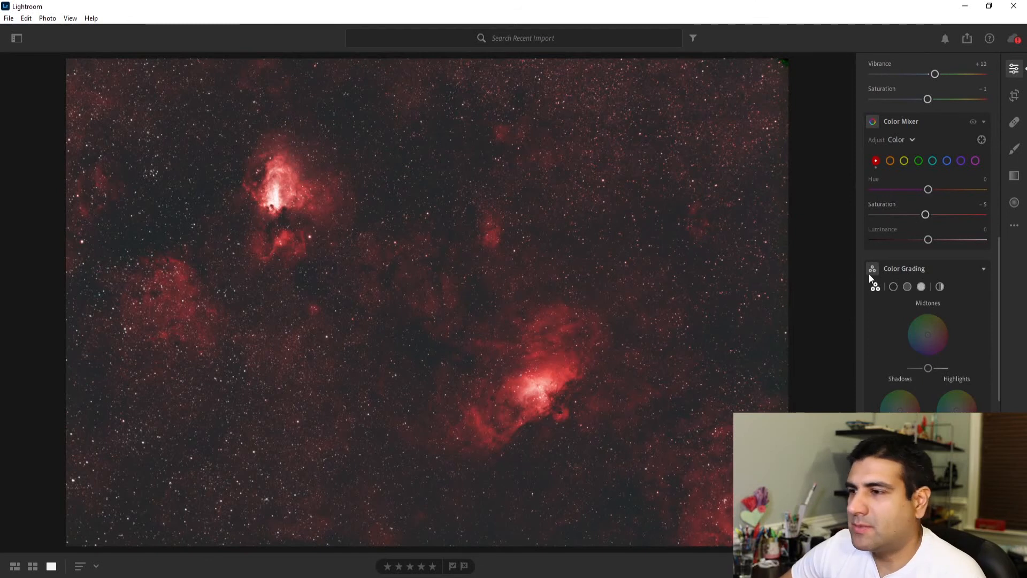
Step: Try yellow and then blue tints on the Color Grading midtones, resetting the midtones to neutral after each
scroll(923, 292, down, 2)
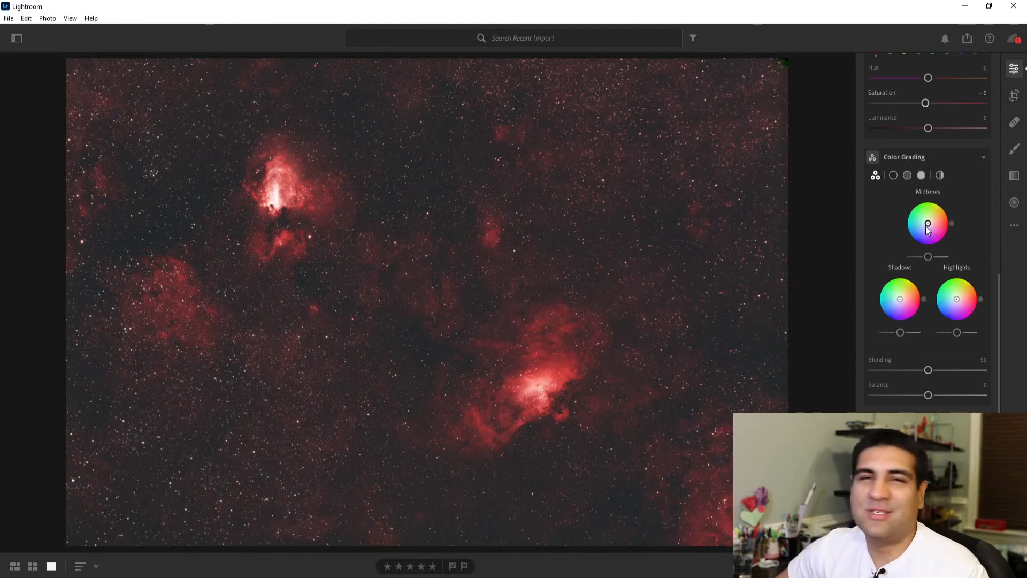
drag(929, 224, 933, 217)
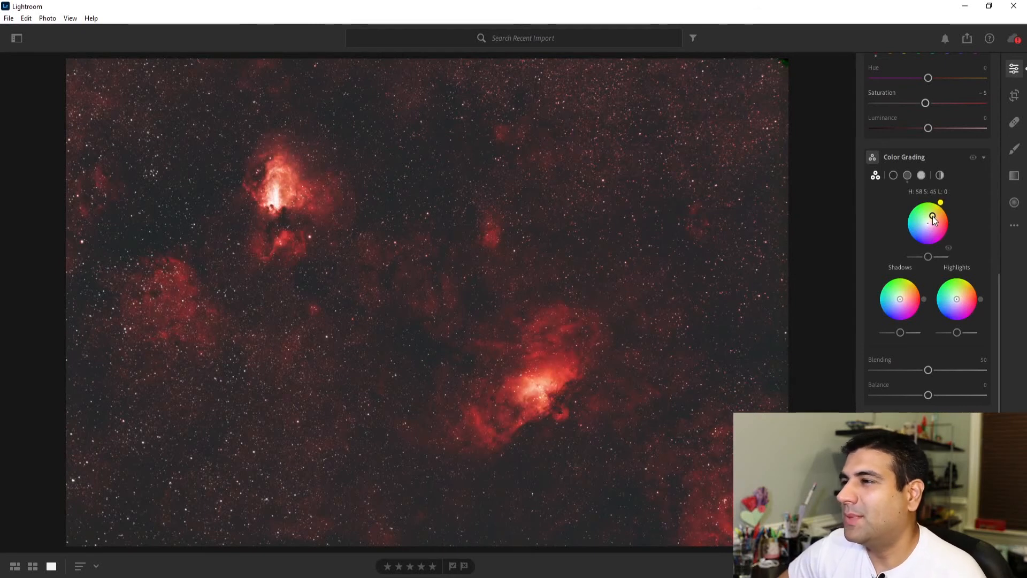
drag(936, 213, 930, 226)
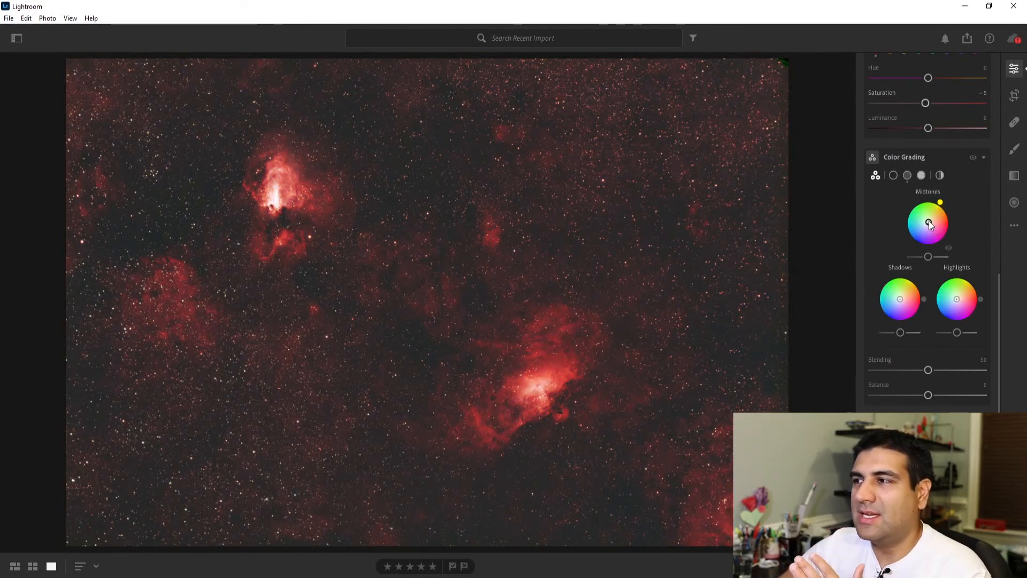
double_click(930, 222)
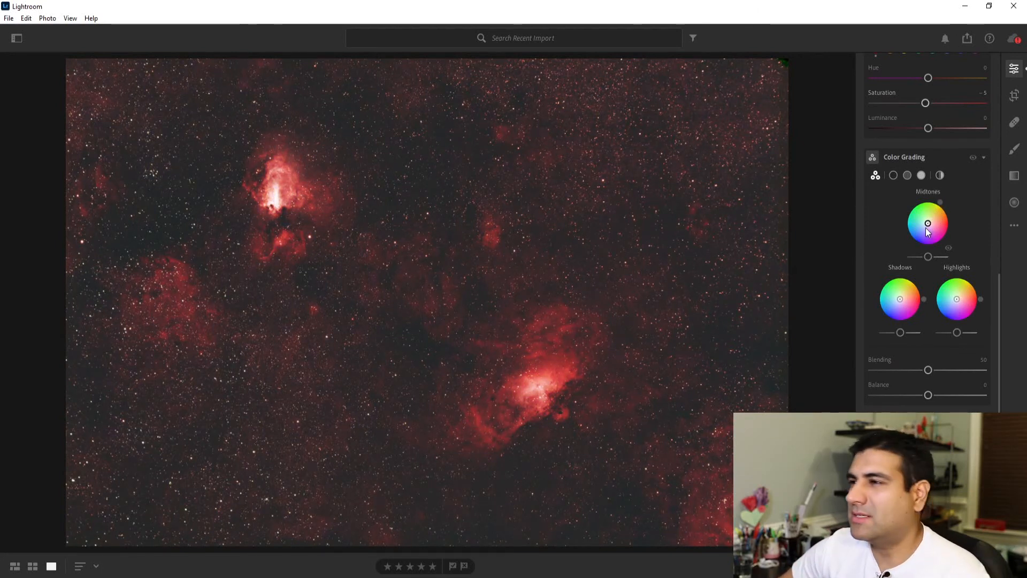
drag(929, 226, 932, 223)
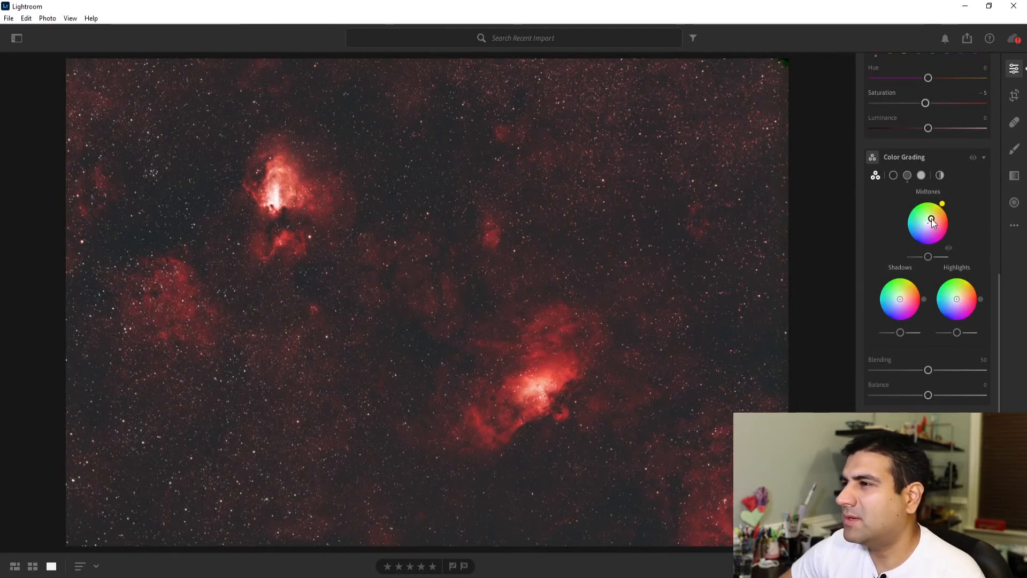
drag(949, 210, 909, 221)
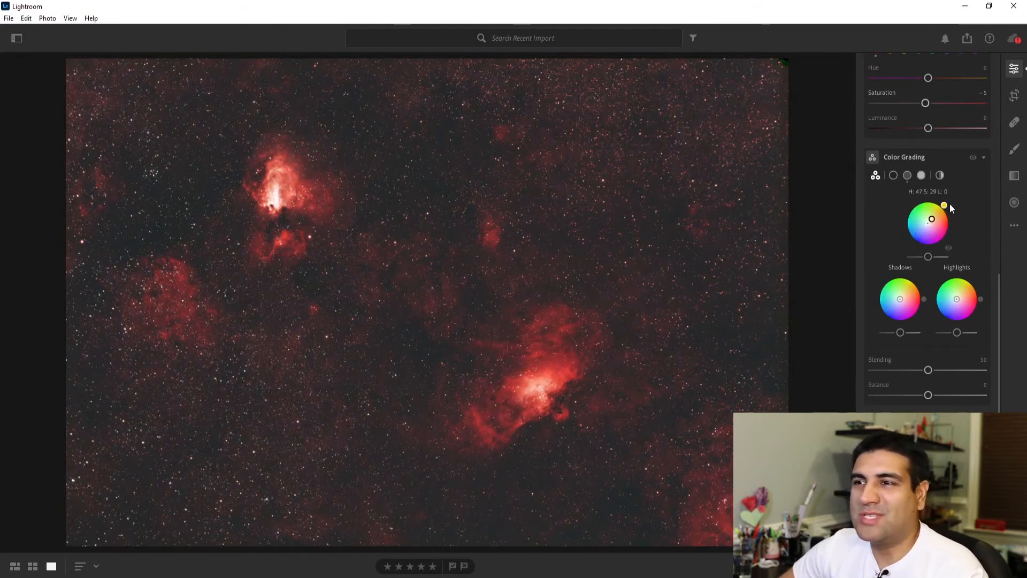
drag(947, 238, 910, 252)
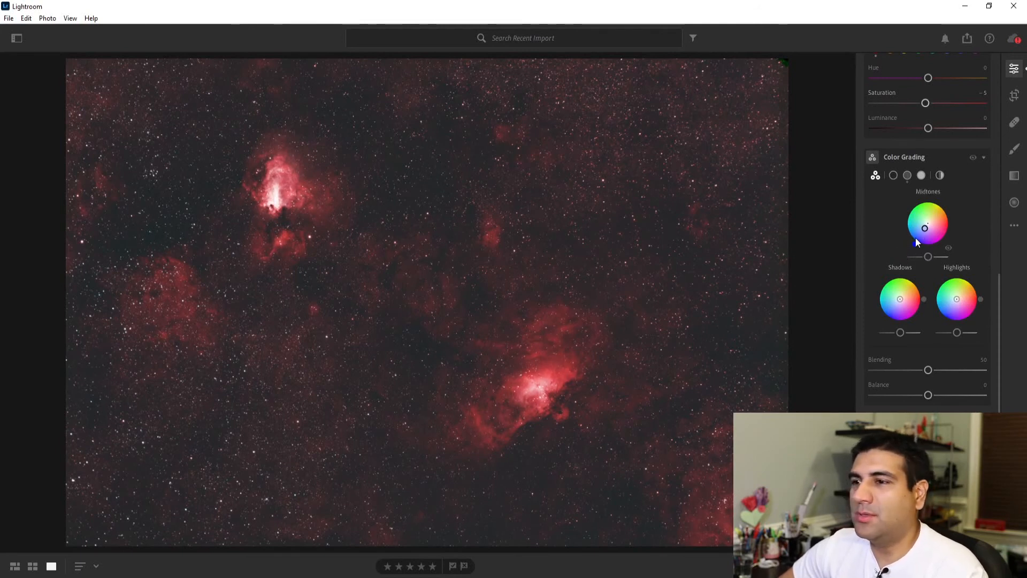
double_click(925, 229)
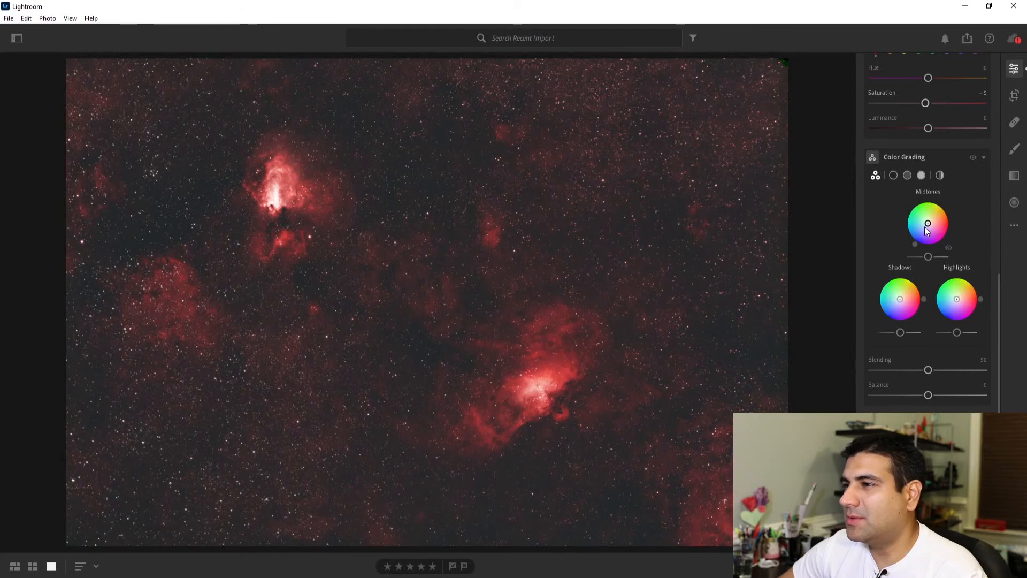
Step: Apply a slight blue tint to the midtones and highlights in Color Grading, keeping Blending at 50
drag(929, 227, 926, 227)
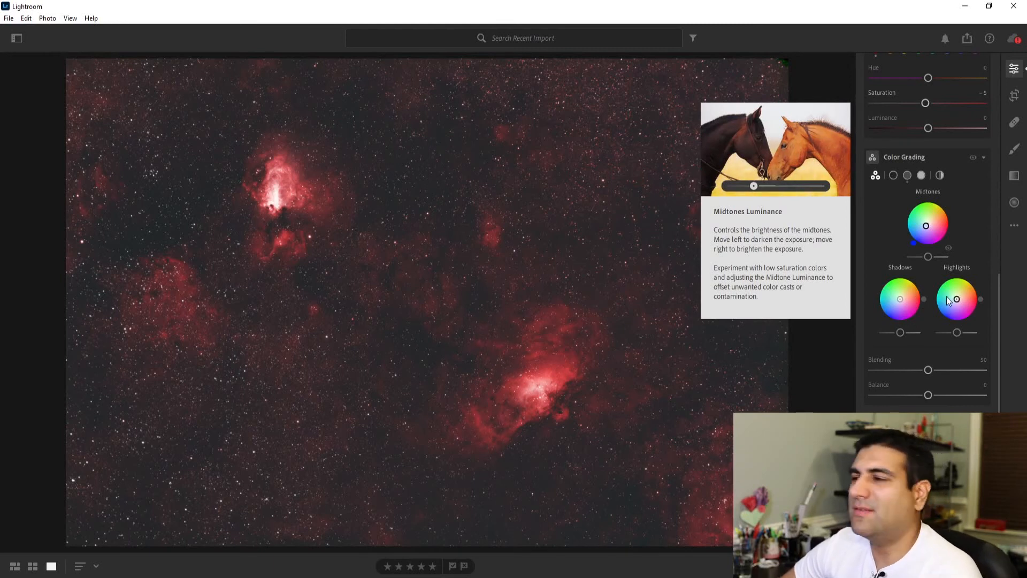
mouse_move(957, 299)
mouse_down()
mouse_move(968, 314)
mouse_move(972, 298)
mouse_move(953, 274)
mouse_move(923, 301)
mouse_move(938, 321)
mouse_move(955, 306)
mouse_up()
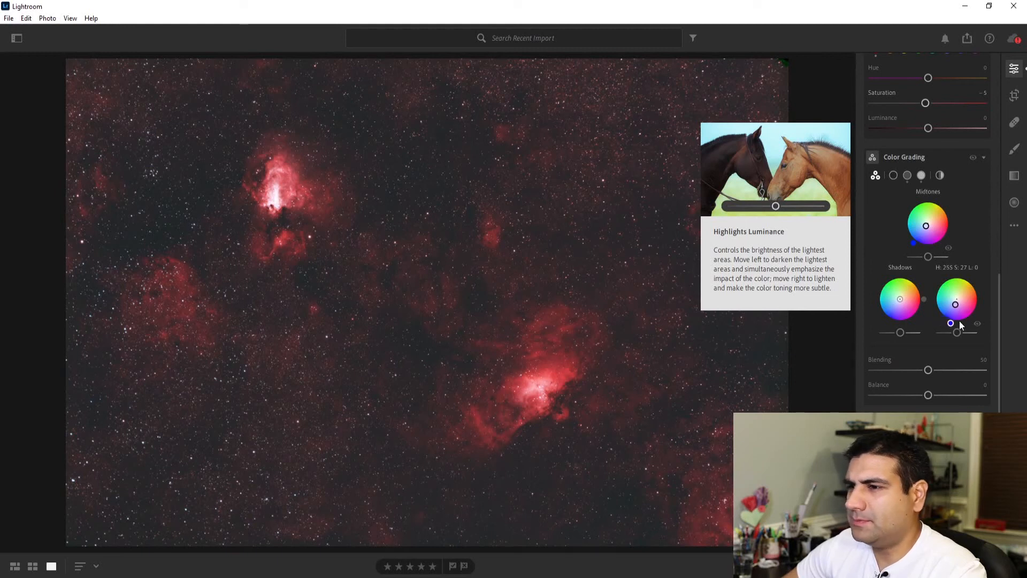
drag(966, 318, 934, 343)
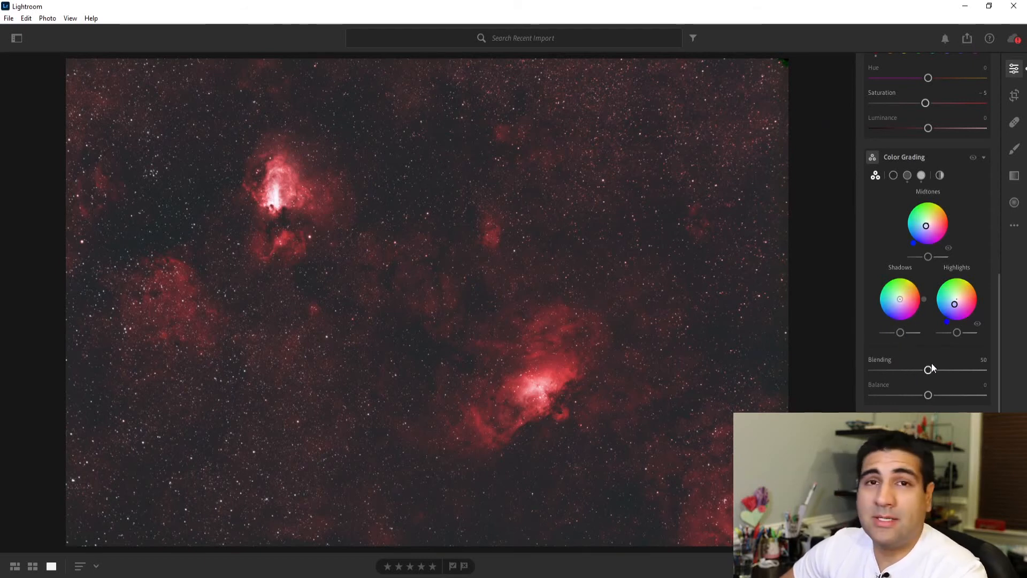
mouse_move(927, 373)
mouse_down()
mouse_move(974, 364)
mouse_move(874, 372)
mouse_move(974, 365)
mouse_move(906, 369)
mouse_move(930, 372)
mouse_up()
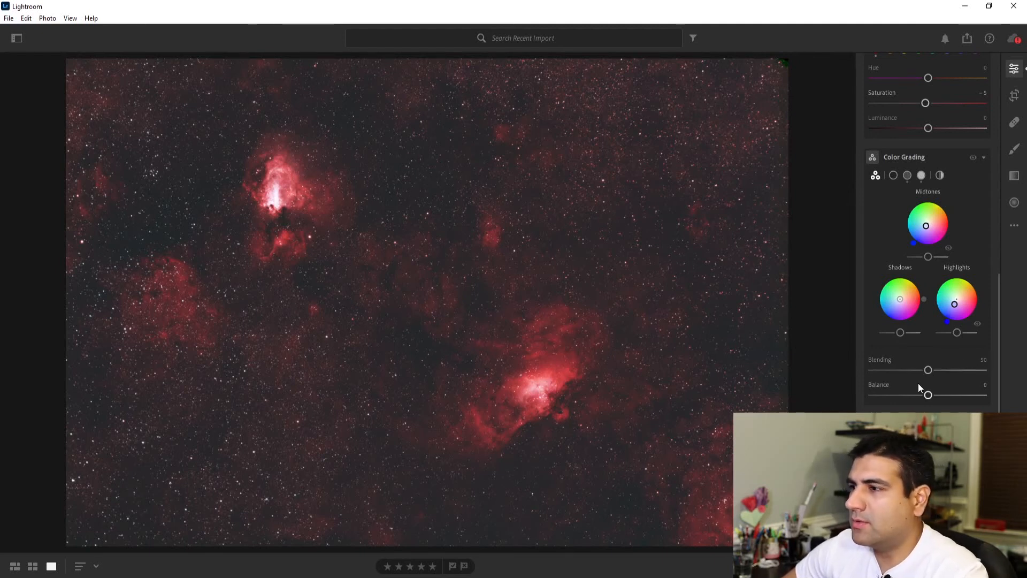
Step: Inspect the bright upper nebula at 50% magnification and set its Texture effect to +18
scroll(909, 383, down, 4)
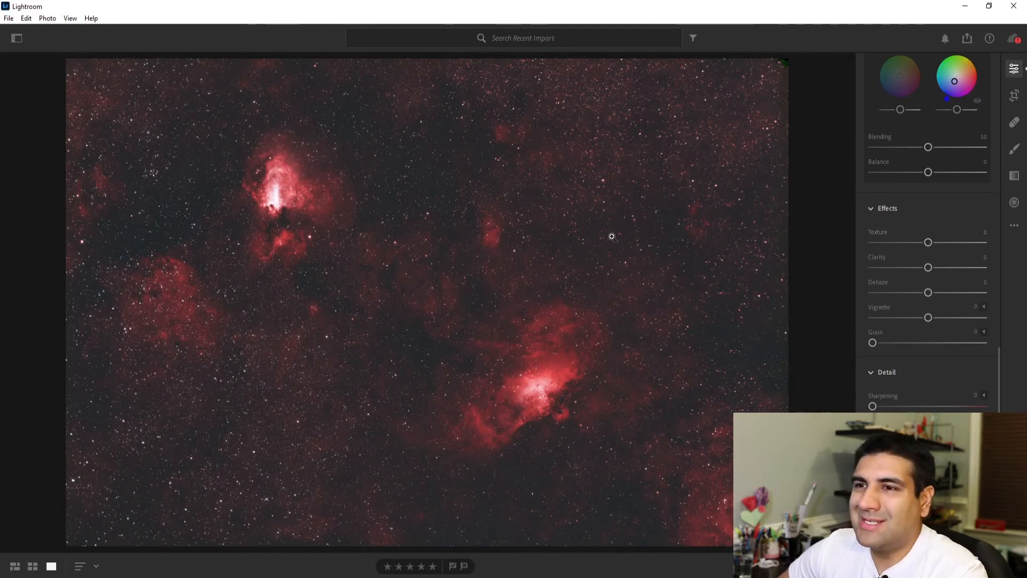
click(287, 185)
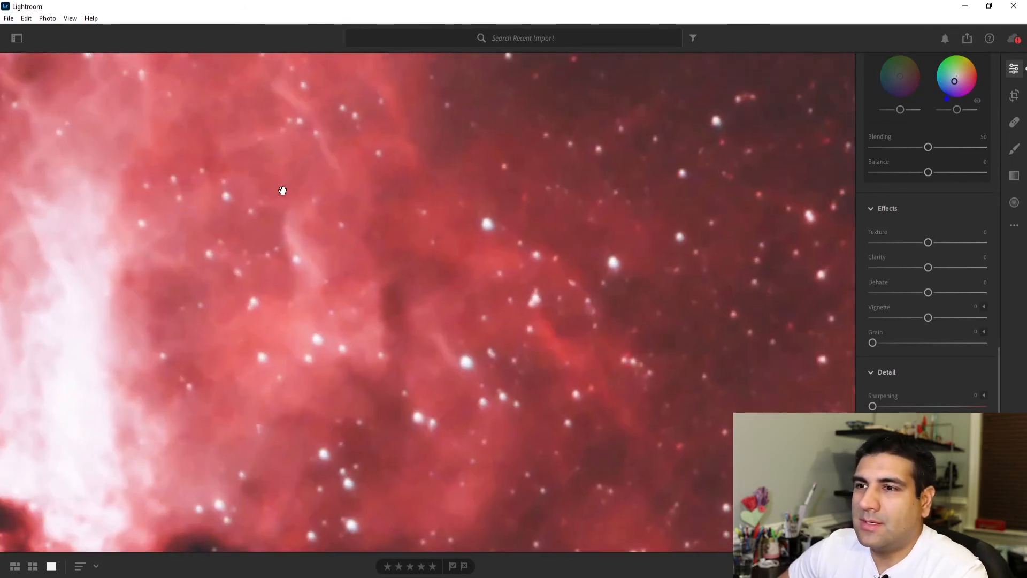
key(space)
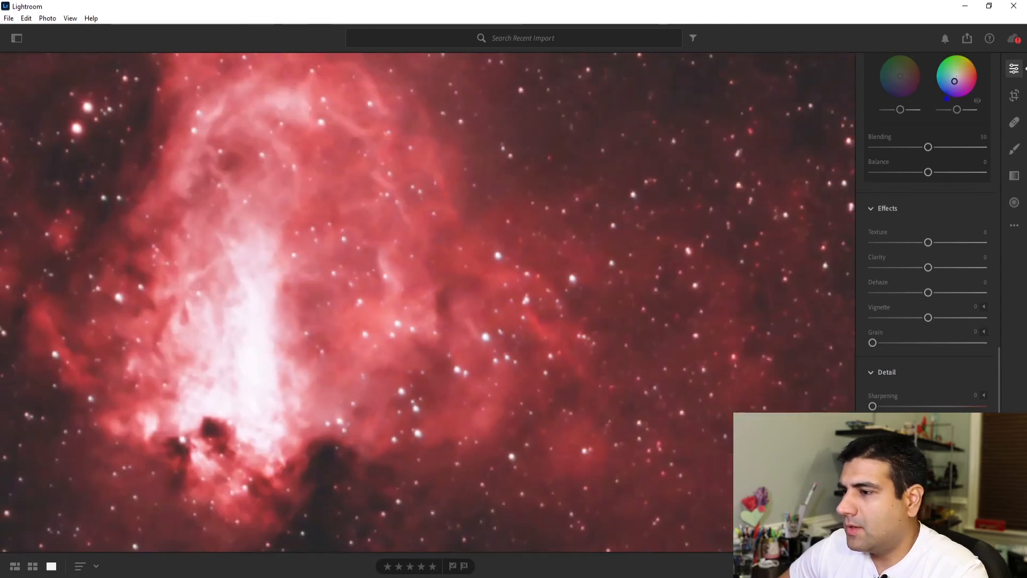
click(817, 566)
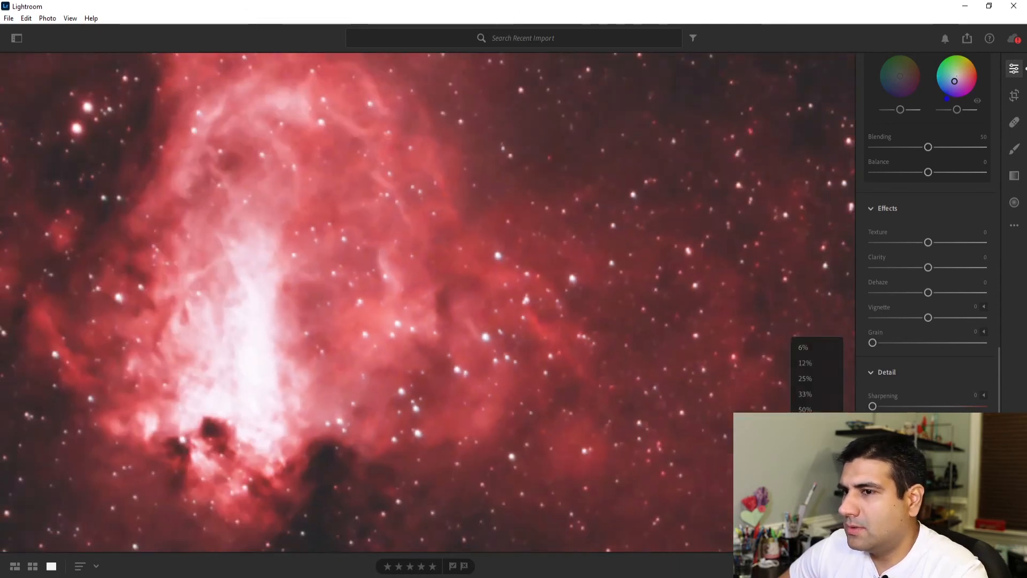
click(816, 412)
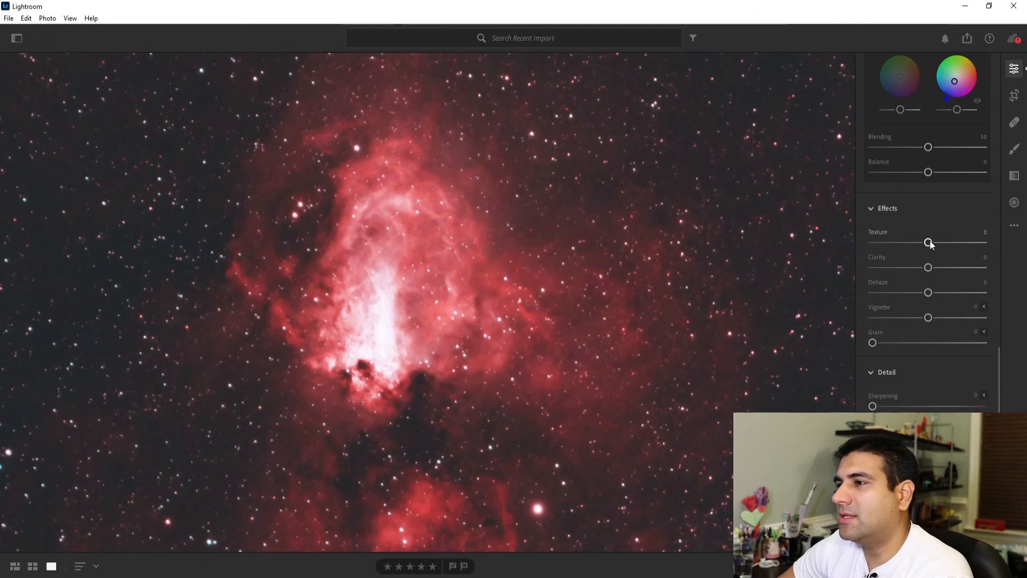
drag(946, 242, 952, 243)
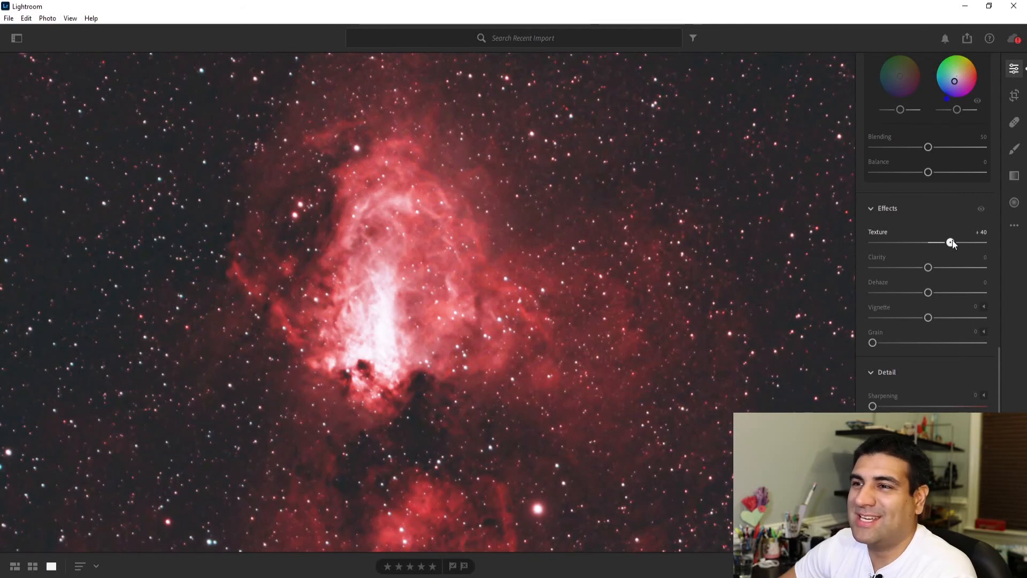
drag(946, 244, 937, 245)
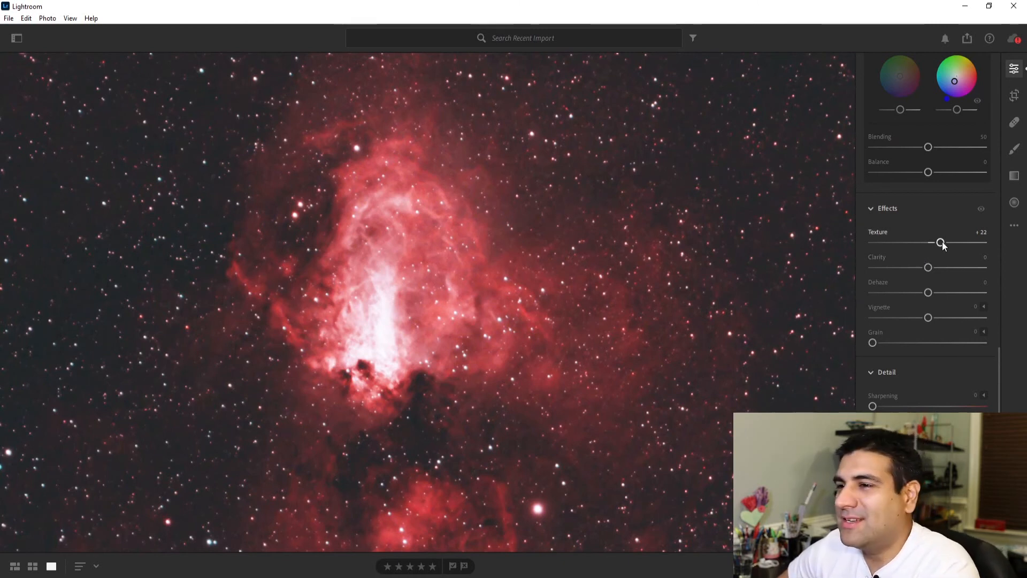
drag(940, 242, 938, 243)
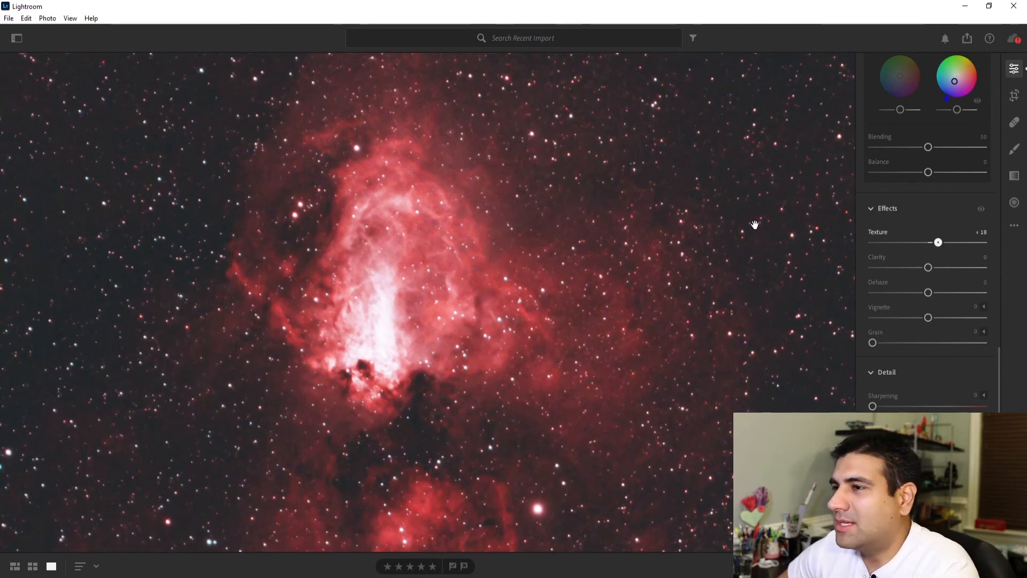
Step: Inspect the background stars at high magnification and raise the Texture effect to +20
click(639, 205)
click(427, 197)
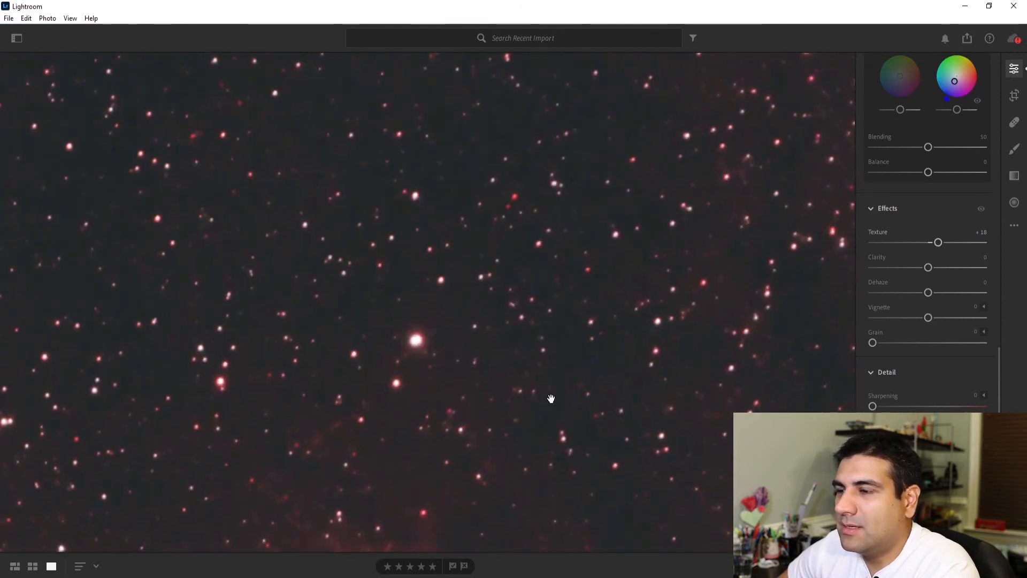
click(835, 566)
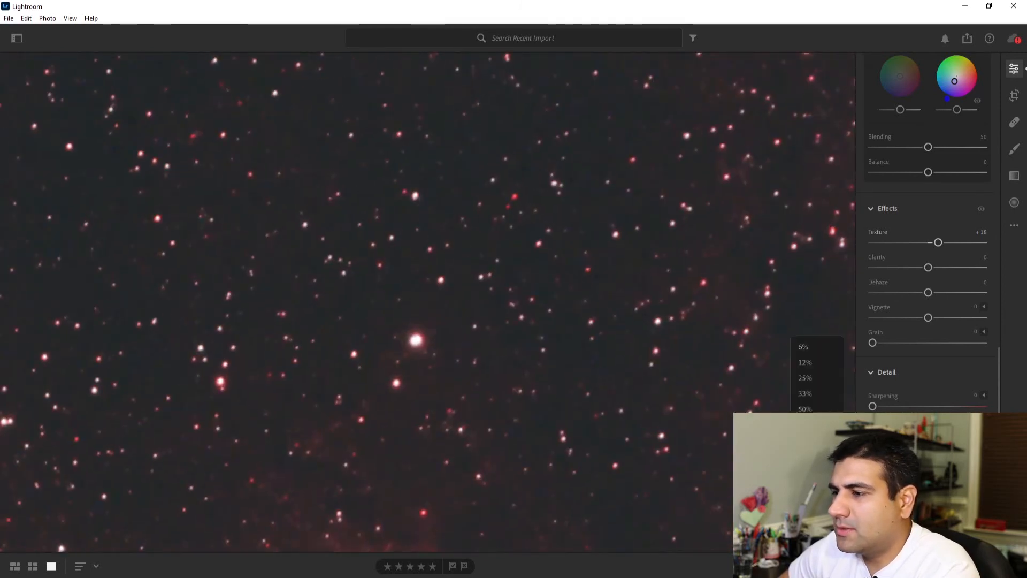
click(808, 471)
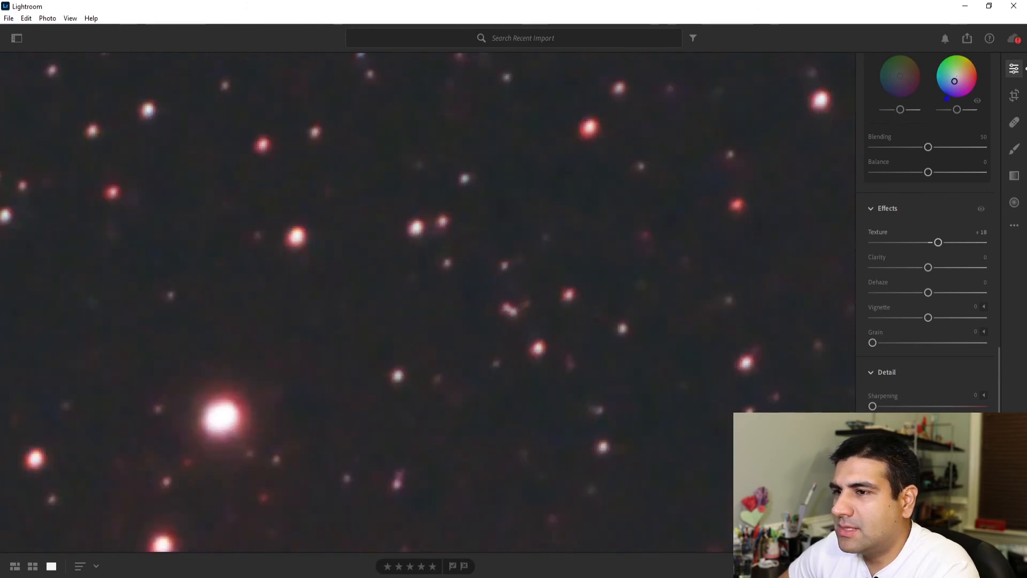
mouse_move(939, 242)
mouse_down()
mouse_move(968, 239)
mouse_move(943, 243)
mouse_up()
click(614, 348)
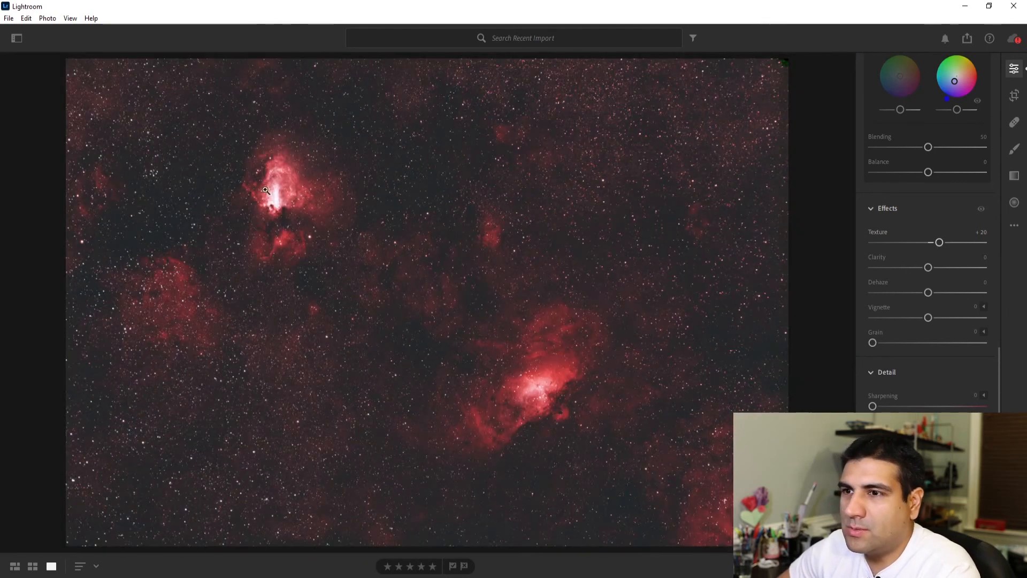
Step: Set Texture to +10 and Clarity to +5 while checking the bright upper nebula at 50% magnification
click(276, 191)
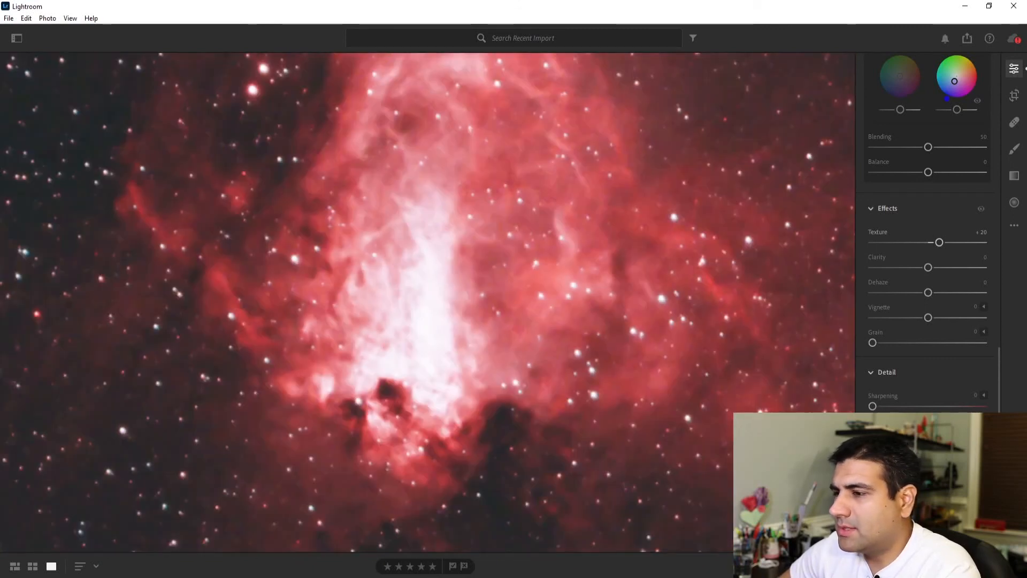
click(818, 566)
click(816, 408)
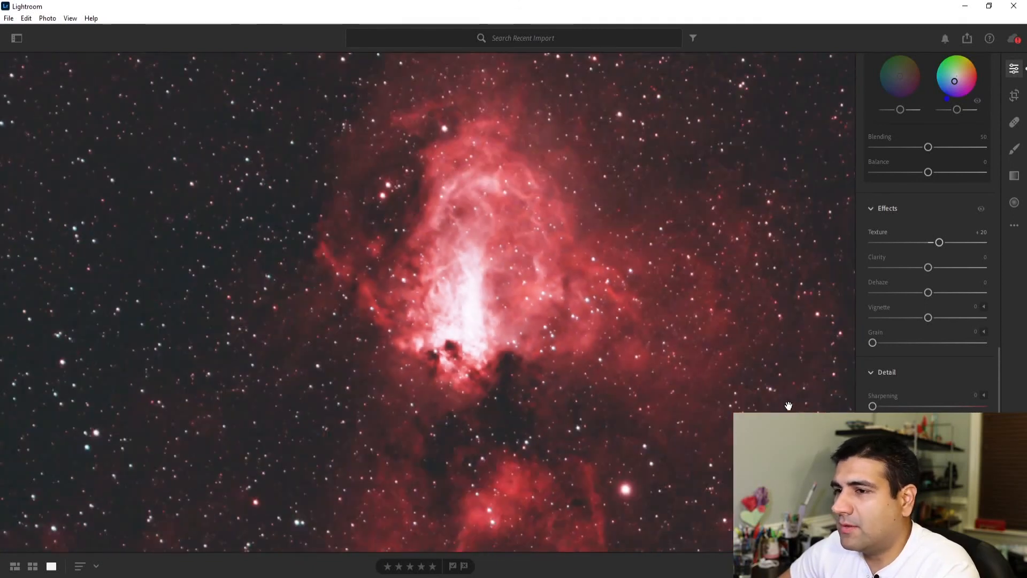
drag(735, 356, 700, 394)
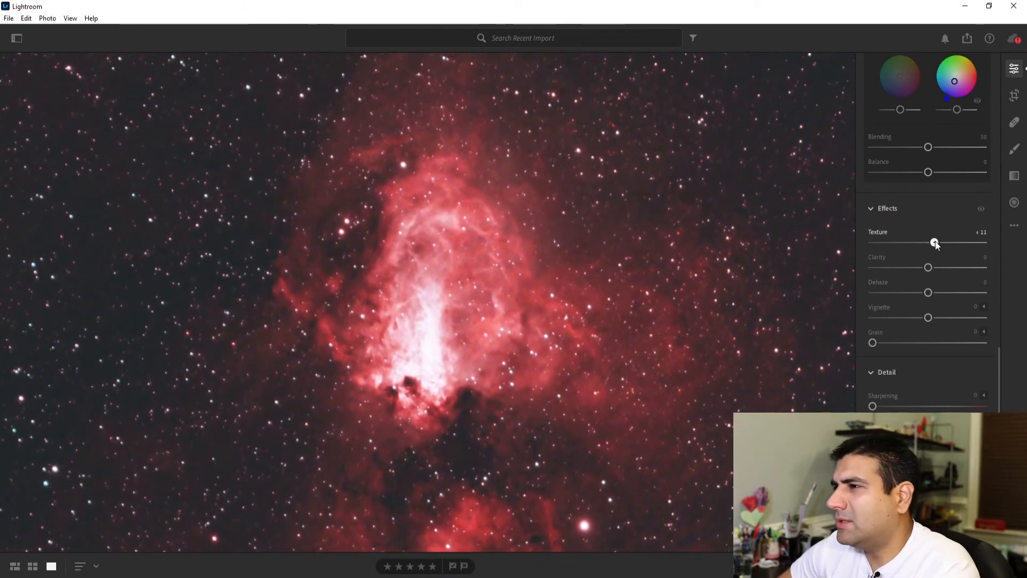
drag(937, 245, 935, 245)
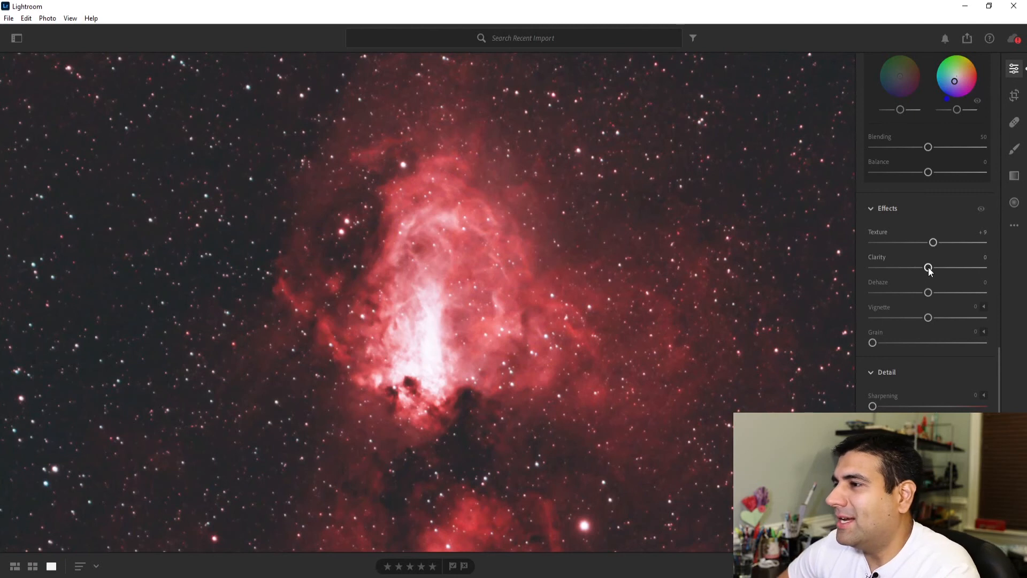
mouse_move(931, 267)
mouse_down()
mouse_move(977, 260)
mouse_move(933, 271)
mouse_up()
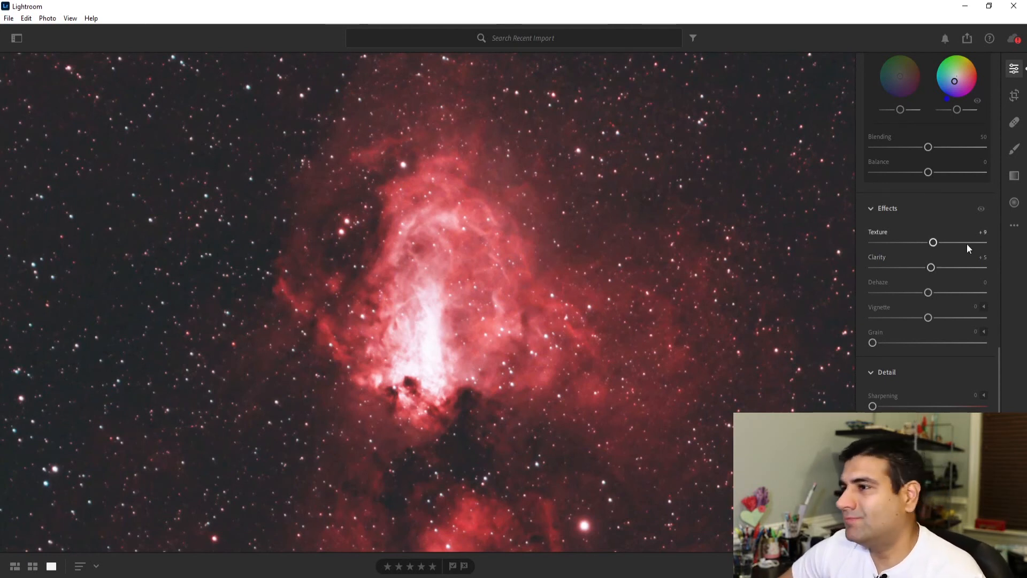
click(983, 232)
text(10)
key(Return)
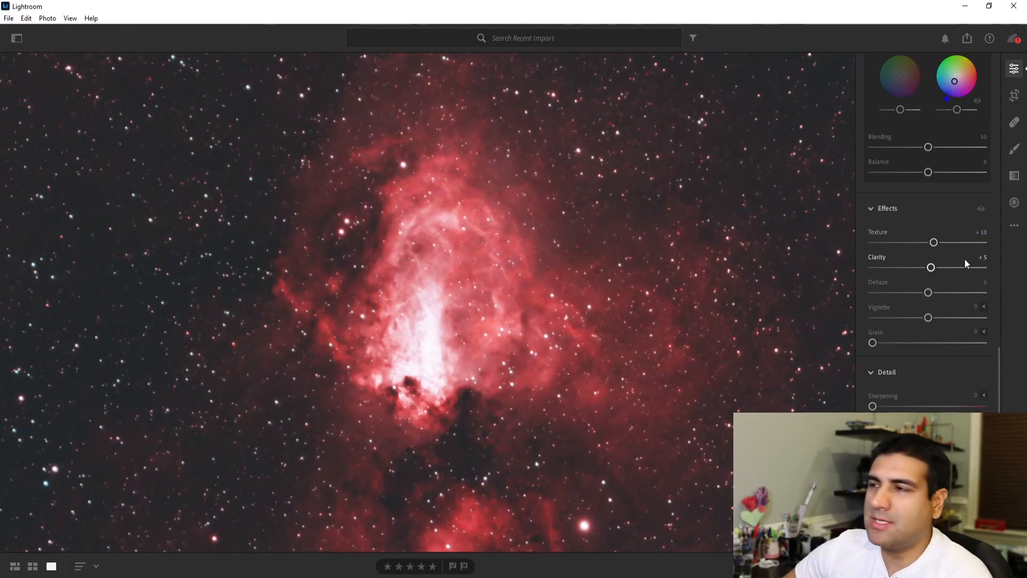
Step: Try the Dehaze effect and reset it, and try out Sharpening on the upper nebula
mouse_move(933, 291)
mouse_down()
mouse_move(958, 288)
mouse_move(903, 301)
mouse_move(936, 299)
mouse_up()
double_click(936, 293)
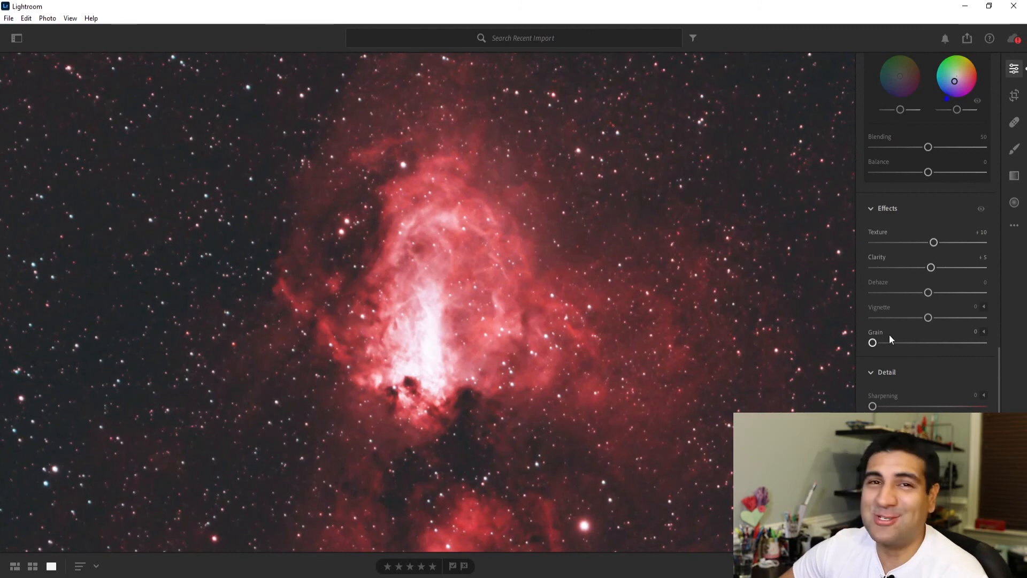
scroll(888, 335, down, 2)
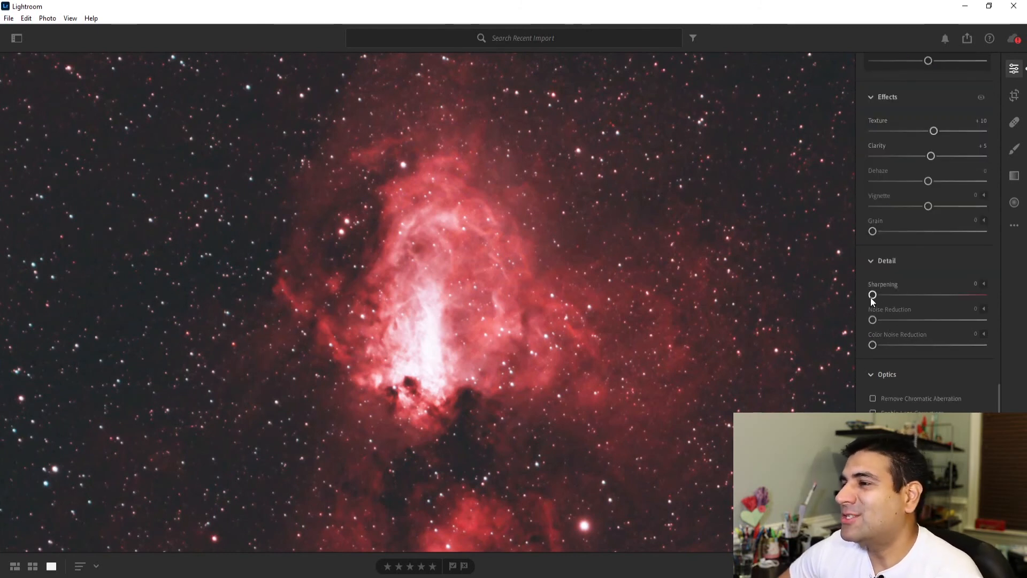
drag(873, 296, 975, 293)
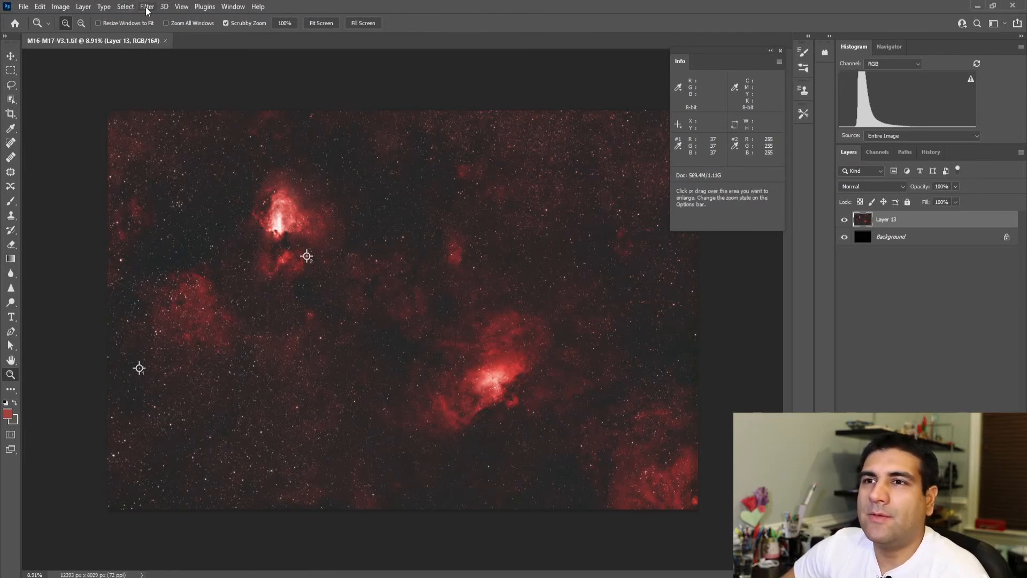
Step: Switch to Photoshop, open the Camera Raw Filter on M16-M17-V3.1.tif, and look through its Optics, Geometry, Effects and Detail settings
click(146, 7)
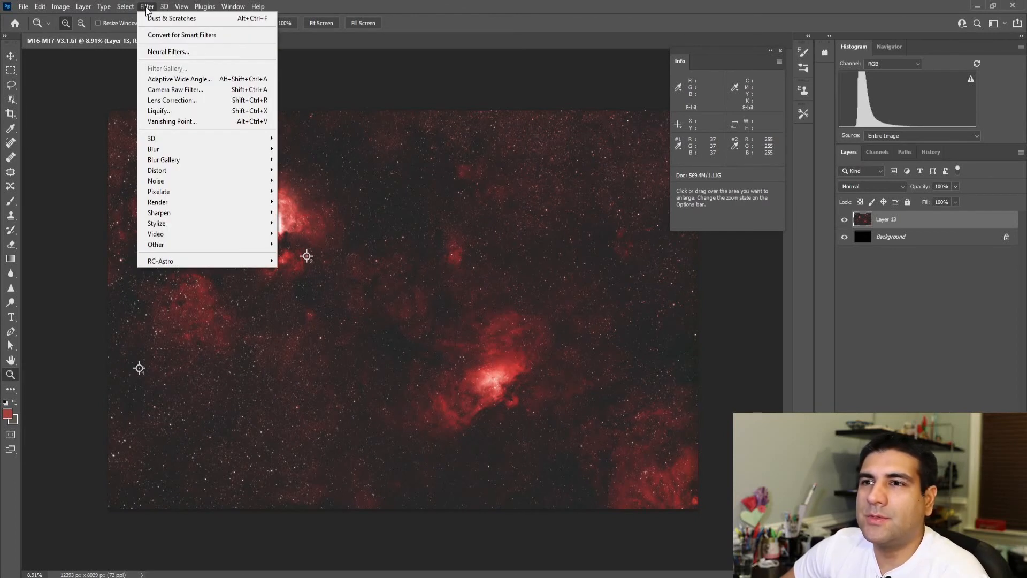
click(159, 91)
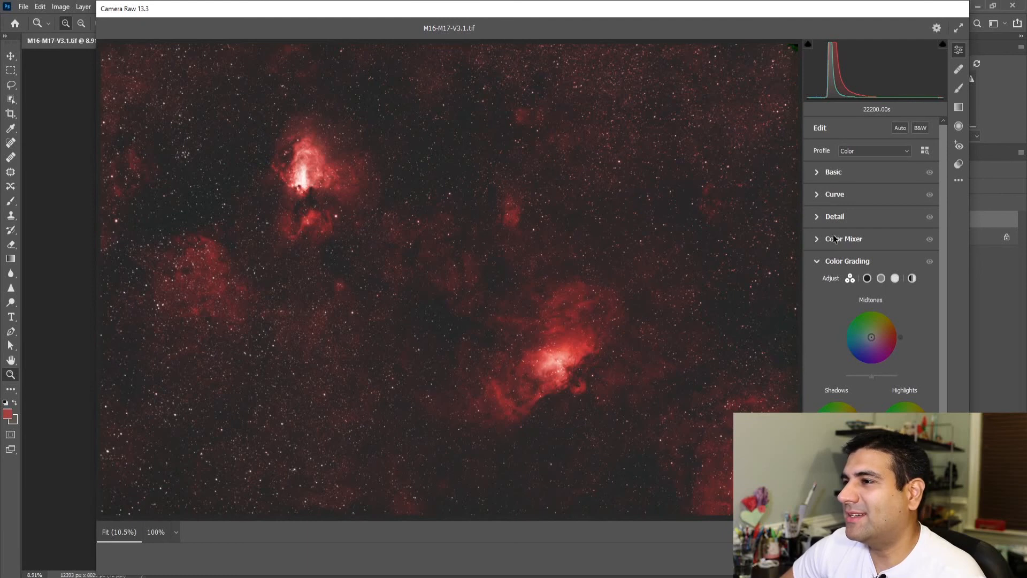
scroll(850, 353, down, 3)
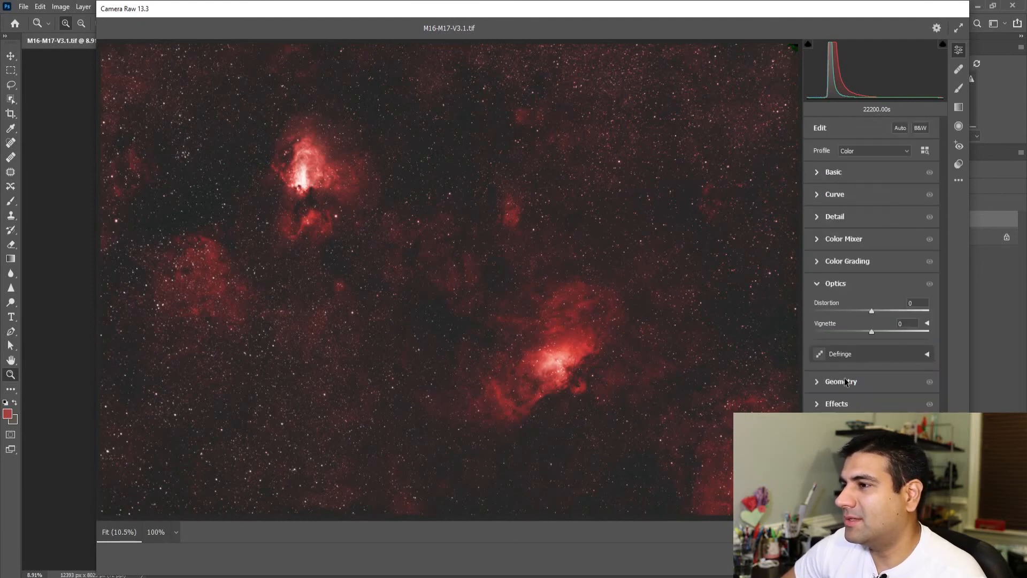
click(842, 382)
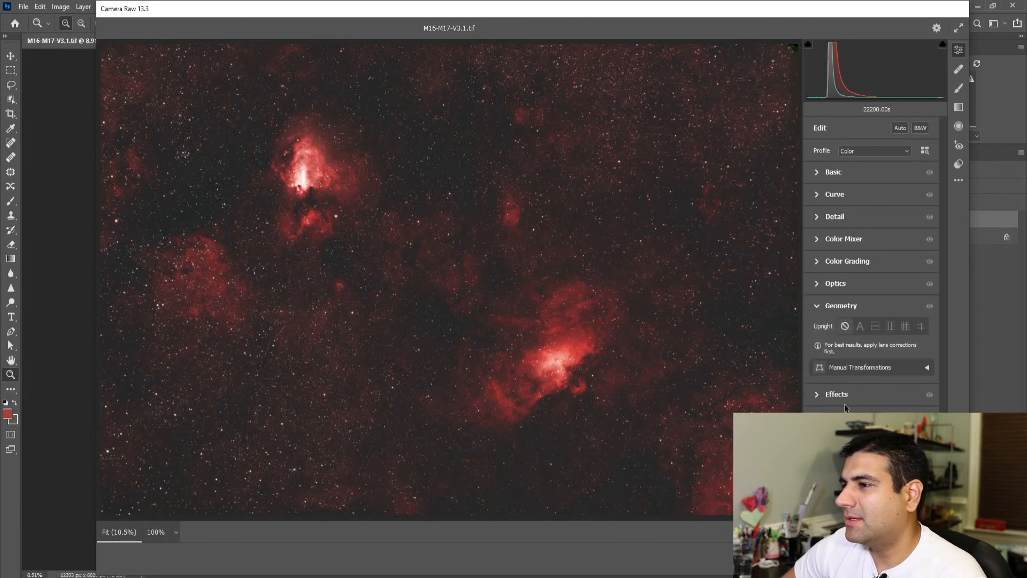
click(843, 400)
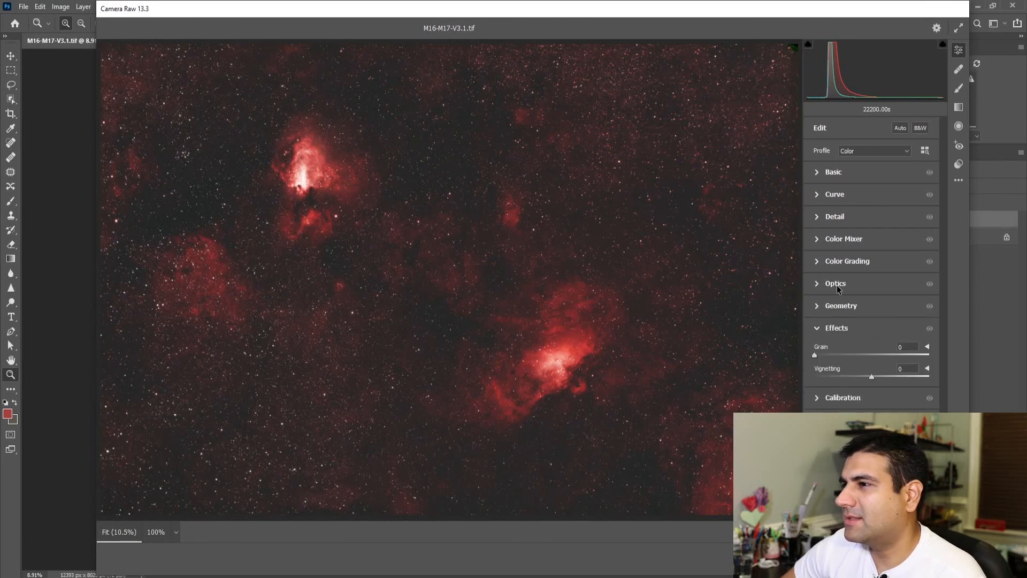
click(839, 216)
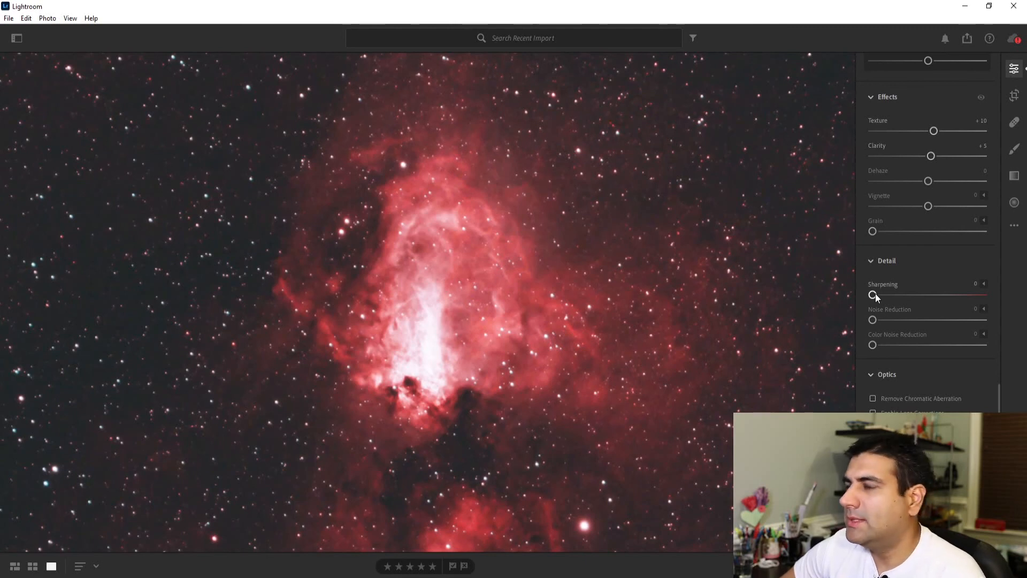
Step: Switch back to Lightroom, try Noise Reduction at 100 on a close-up of the upper nebula, and return it to 0
mouse_move(872, 320)
mouse_down()
mouse_move(881, 322)
mouse_move(857, 329)
mouse_up()
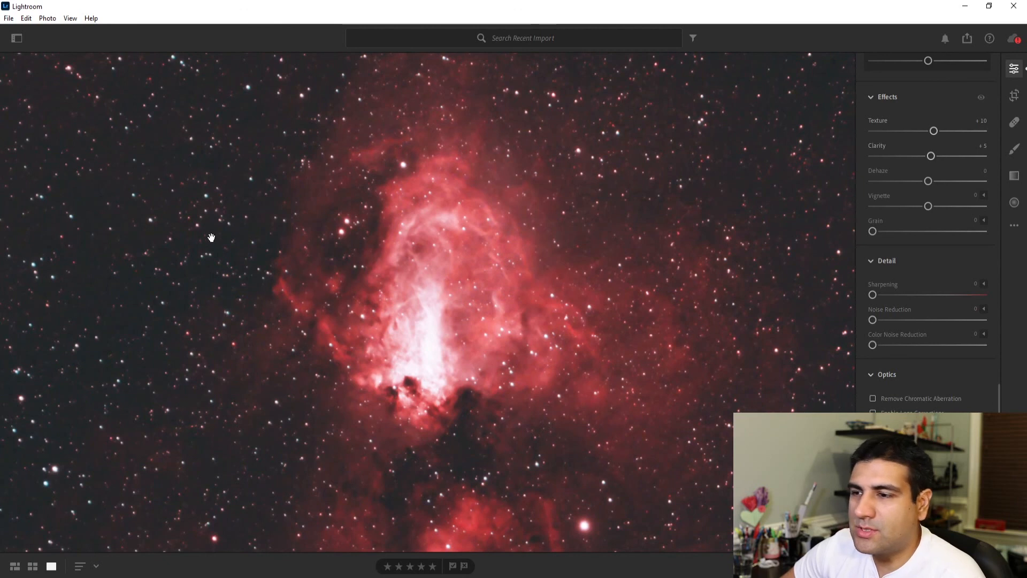
click(797, 566)
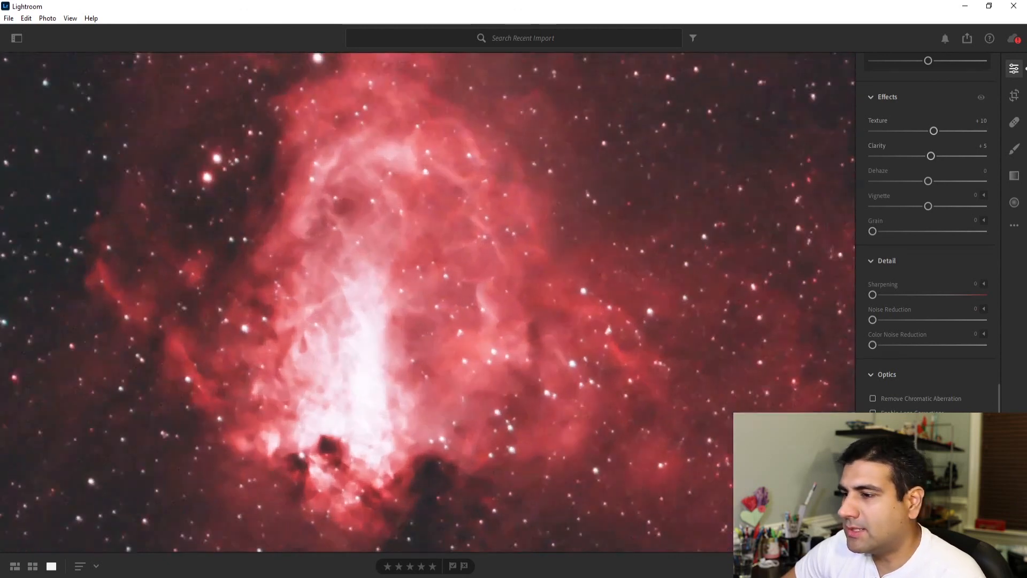
drag(873, 321, 999, 317)
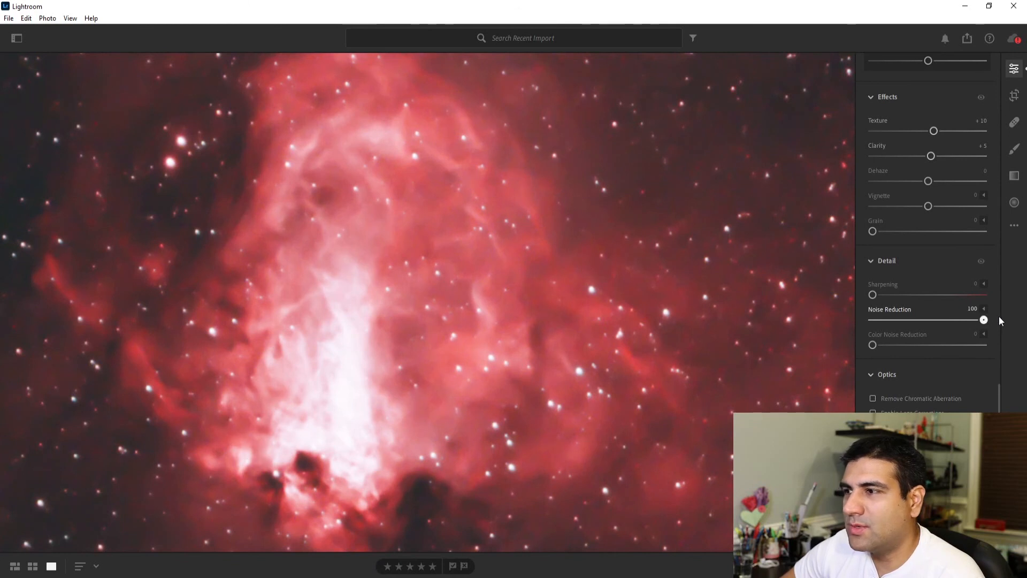
drag(1002, 320, 875, 321)
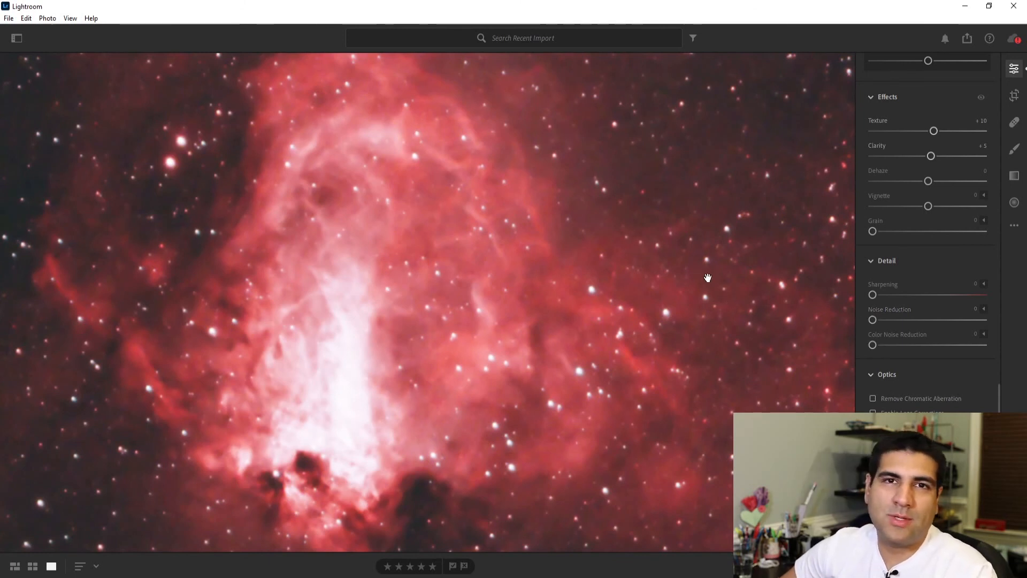
click(586, 272)
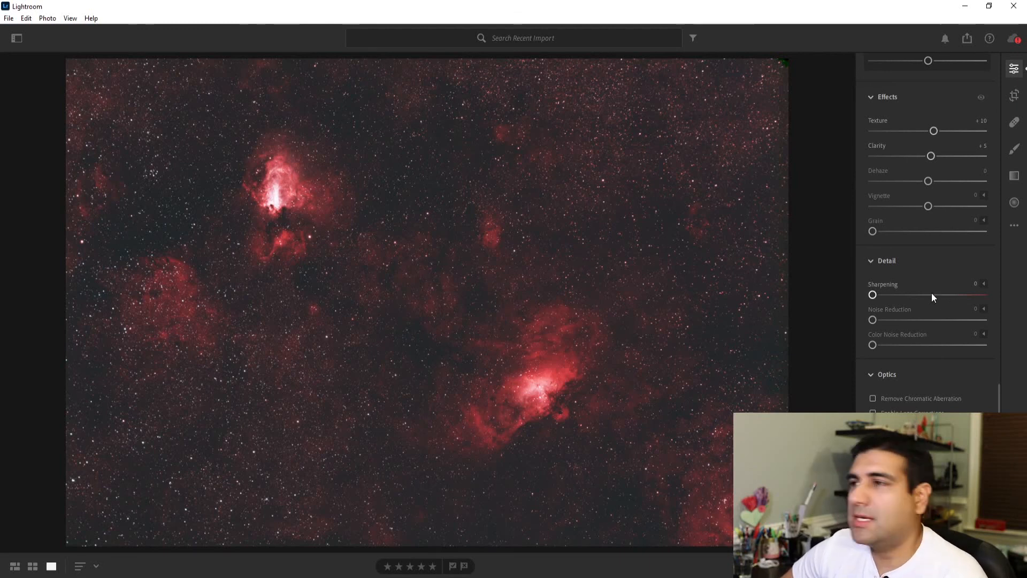
Step: Open the export settings for the finished nebula image and choose TIF as the file type
scroll(916, 294, down, 1)
scroll(916, 295, up, 10)
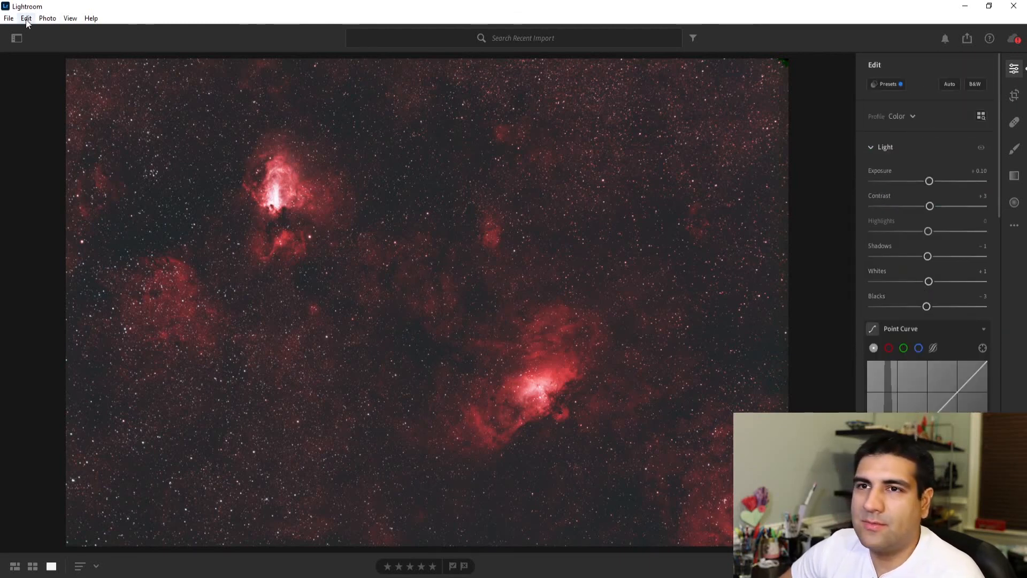
click(9, 18)
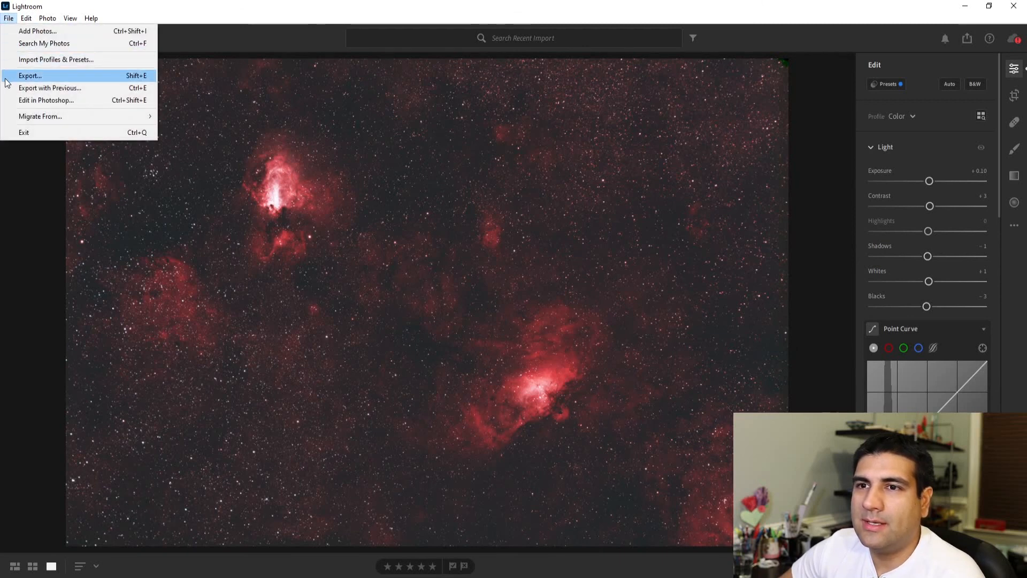
click(25, 75)
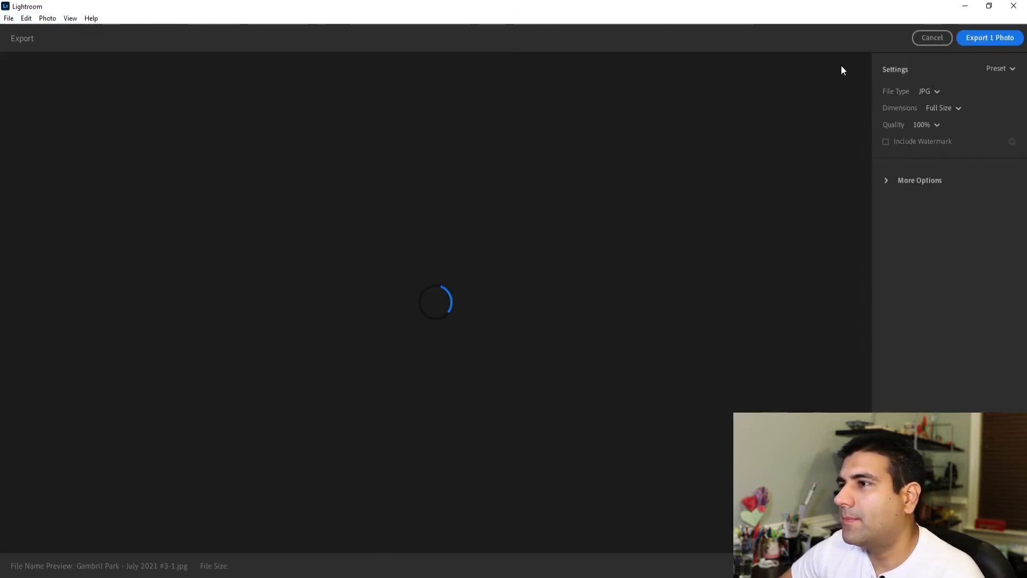
click(935, 92)
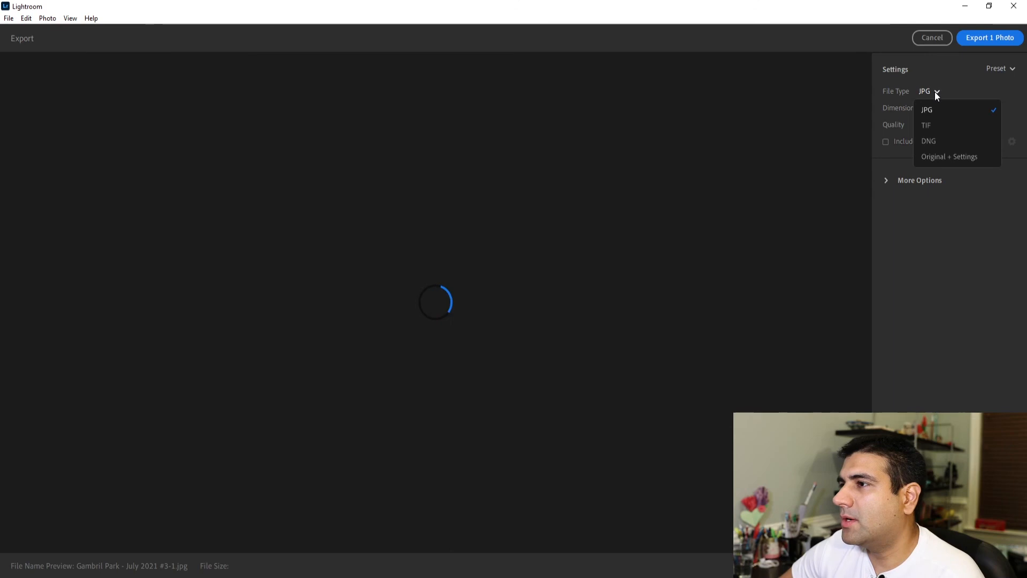
click(930, 125)
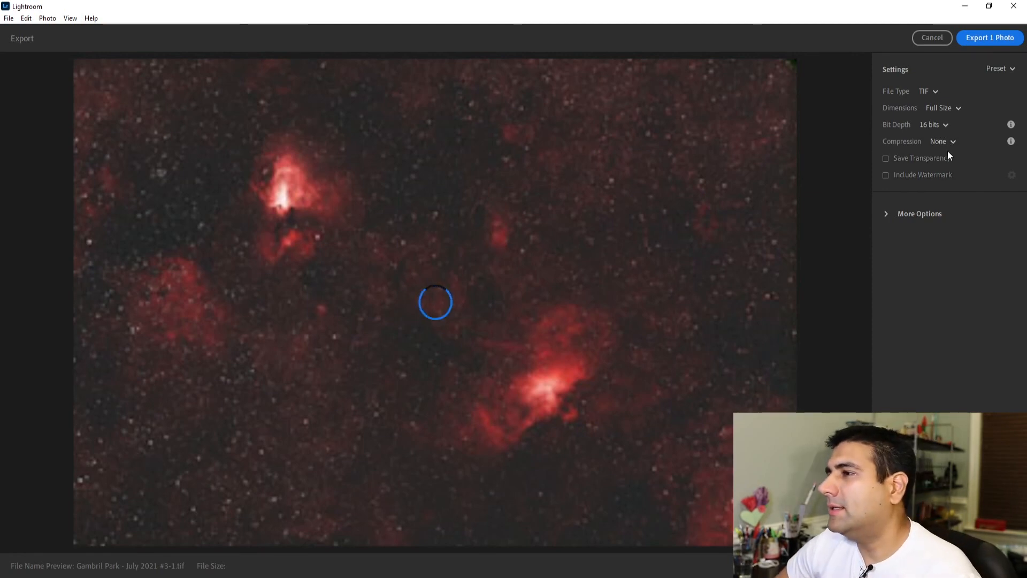
Step: Set the custom export file name to M16-M17-V3.2, keeping Output Sharpening at Screen
click(931, 214)
click(957, 297)
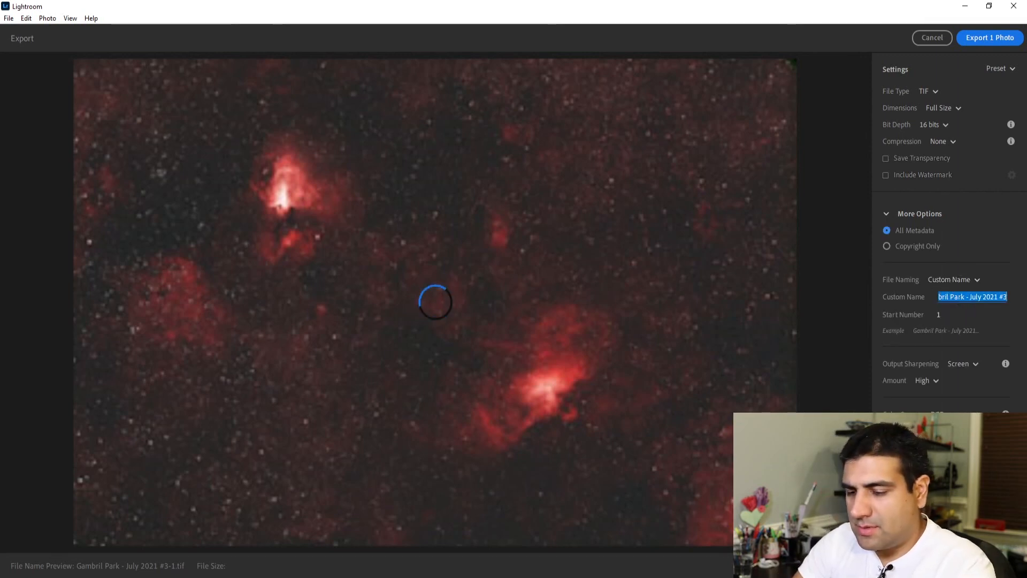
text(M16-)
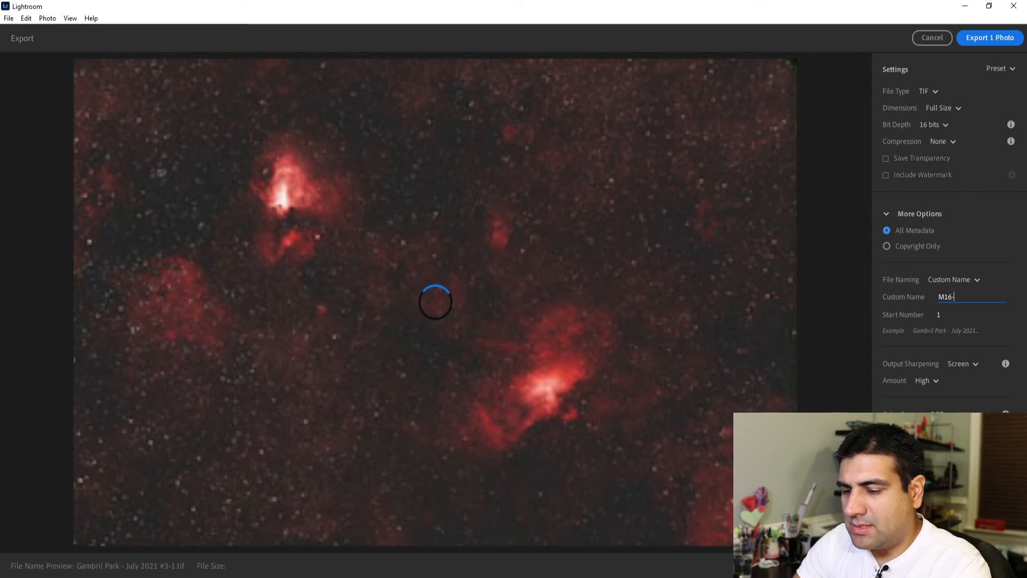
text(M17-V)
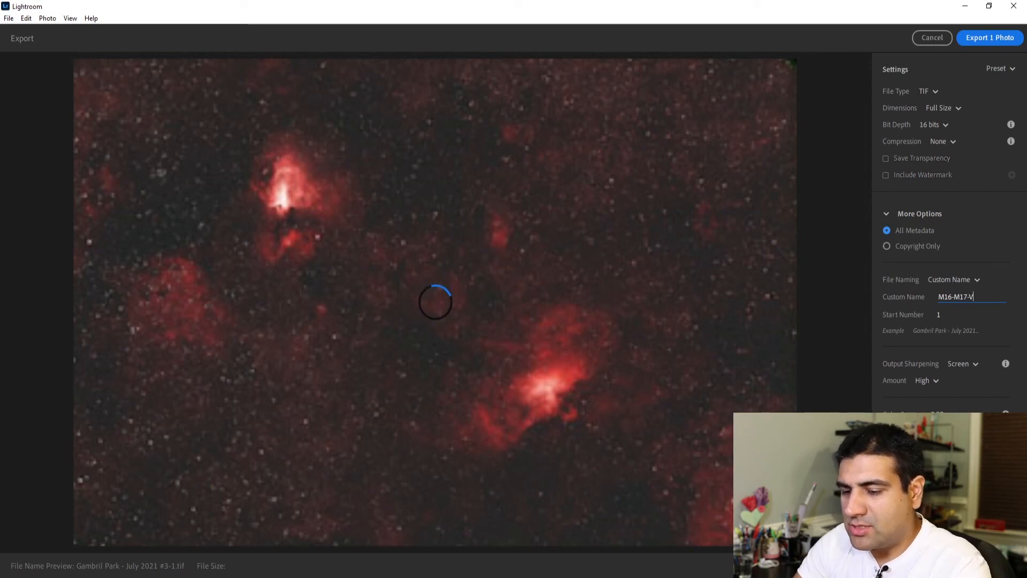
text(3.2)
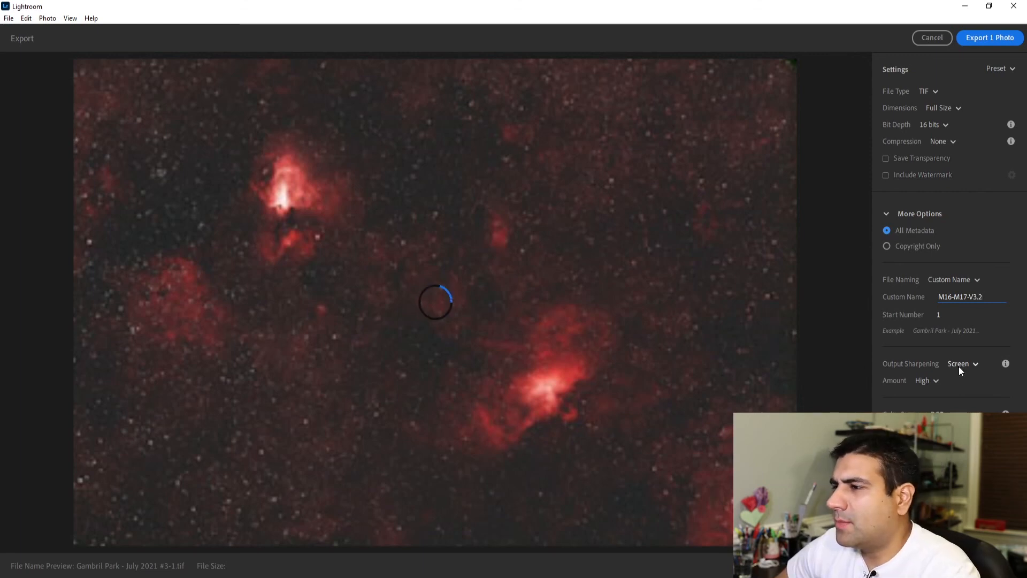
click(959, 366)
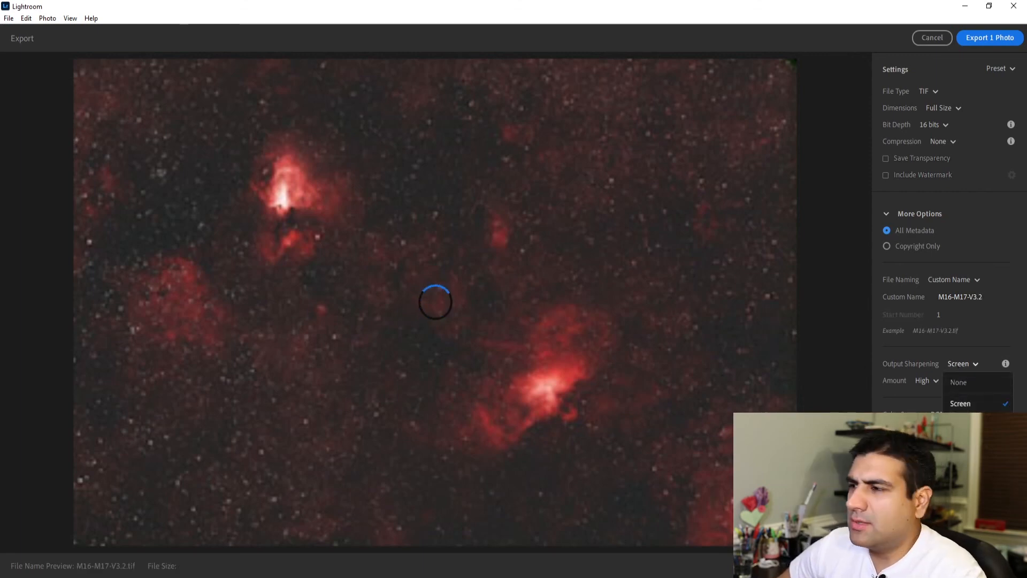
click(930, 379)
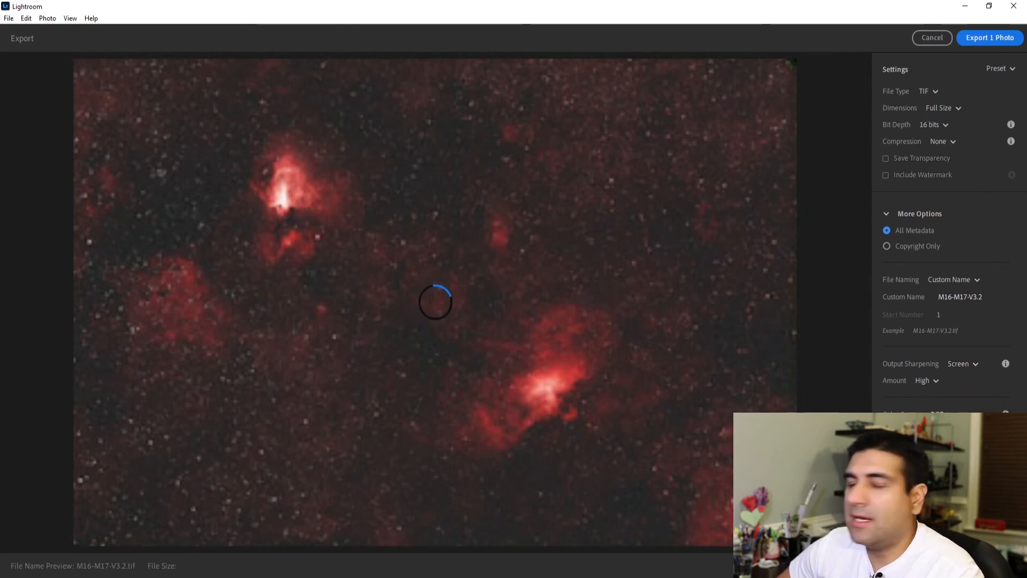
Step: Export the photo to the Pre-processing folder of the 08092021 M16-M17 session, under Documents > AP > Imaging
click(976, 37)
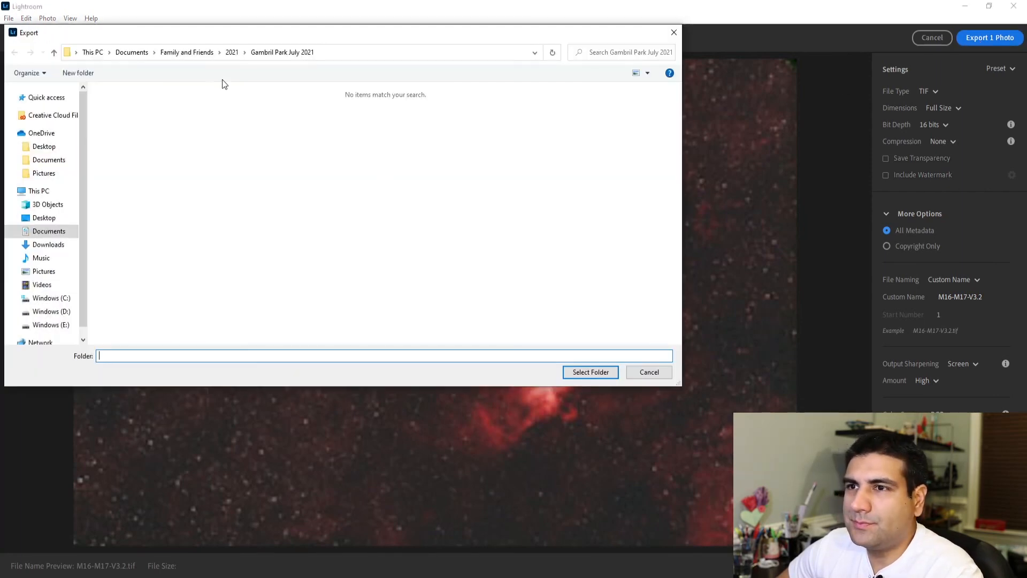
click(47, 231)
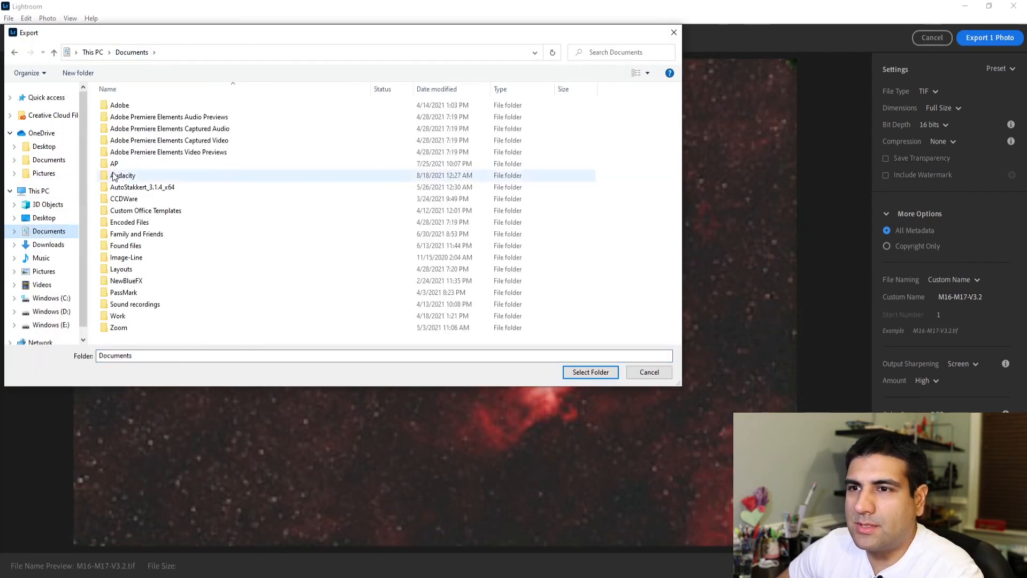
double_click(116, 166)
double_click(120, 106)
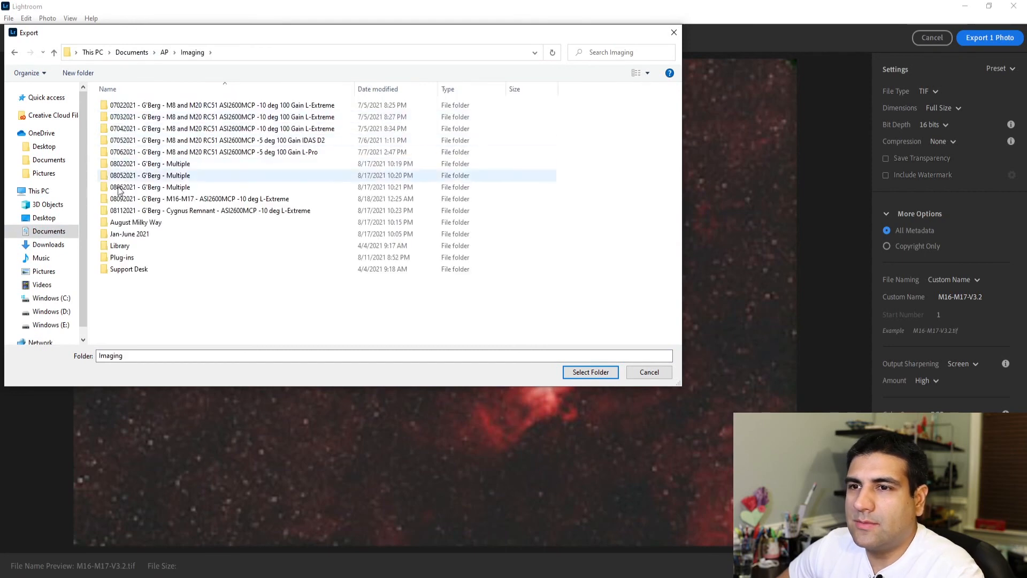
double_click(134, 199)
click(128, 154)
double_click(127, 154)
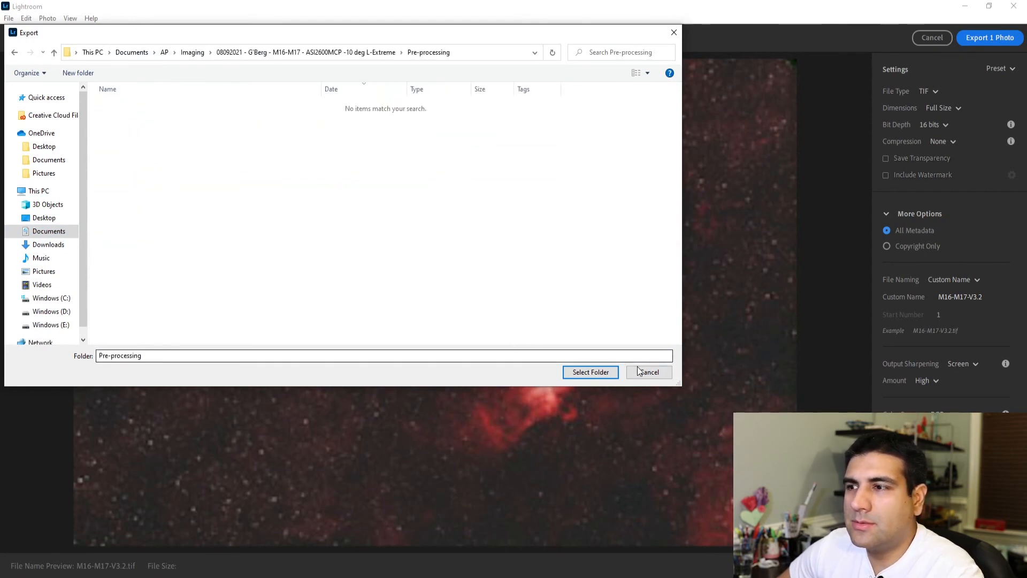
click(607, 371)
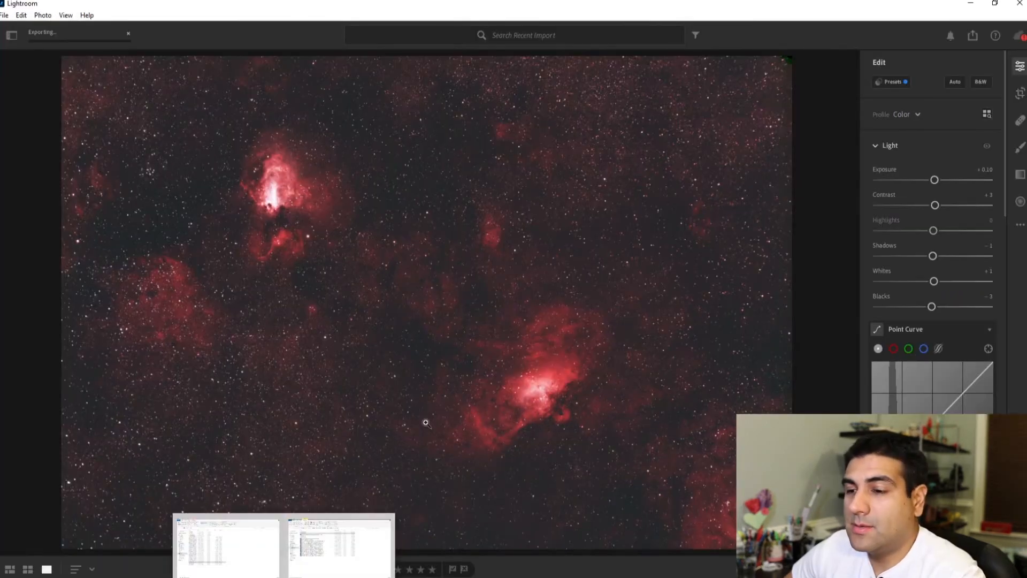